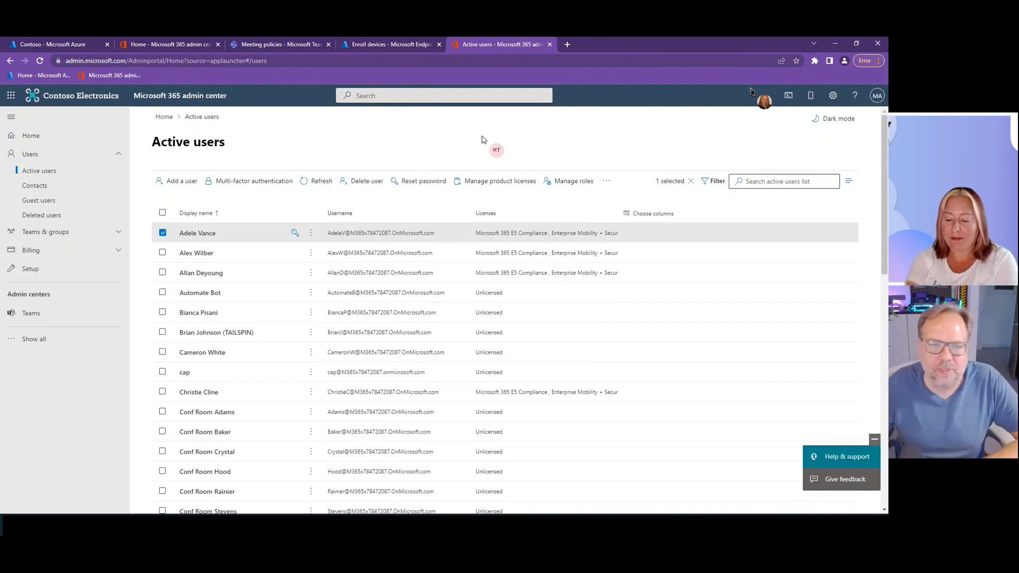
- Clear the user selection, then open endpoint.microsoft.com in a new browser tab and sign in with the already signed-in administrator account
{"action": "left_click", "coordinate": [163, 234]}
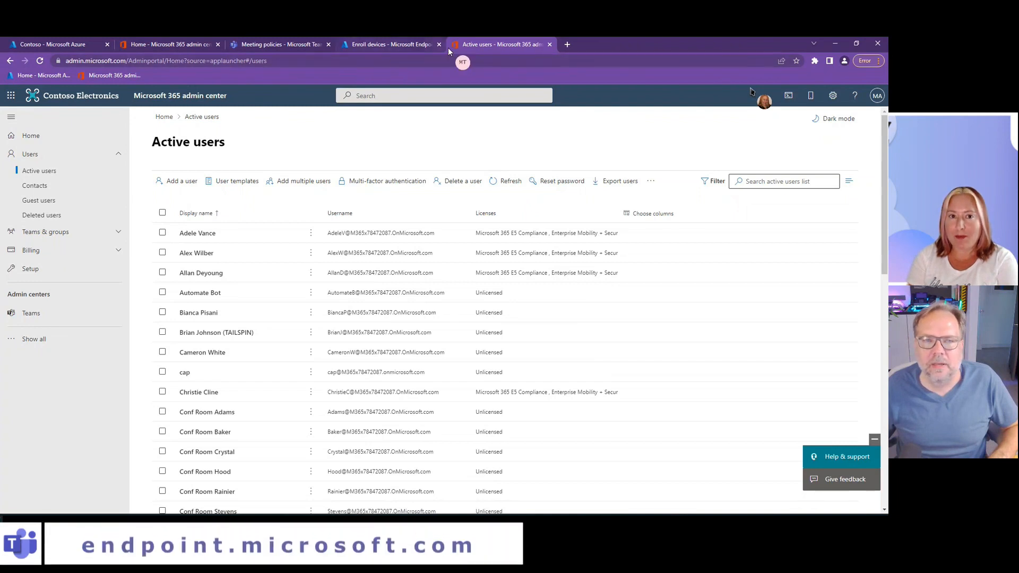
{"action": "left_click", "coordinate": [567, 47]}
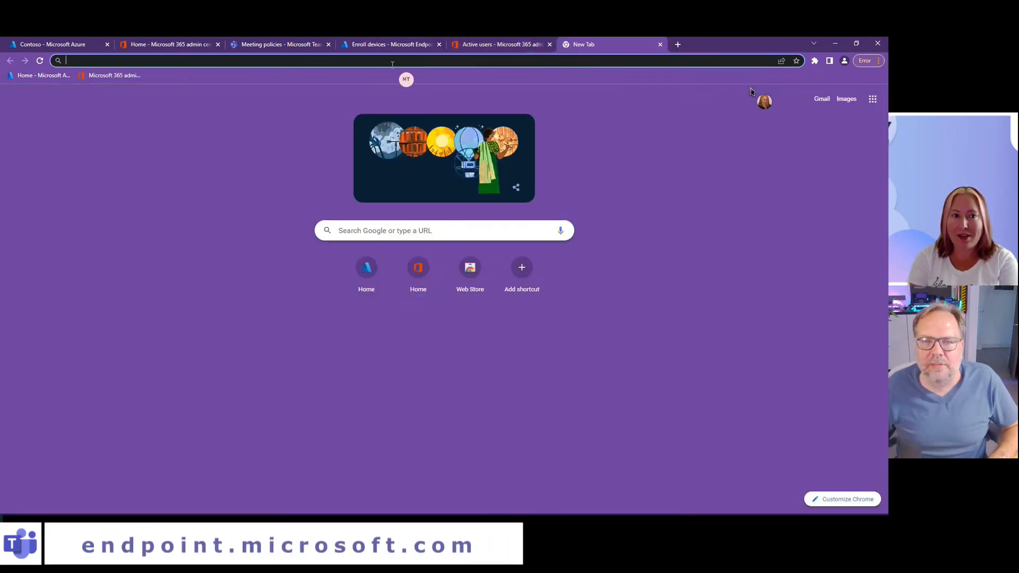
{"action": "type", "text": "endpoint.microsoft.com"}
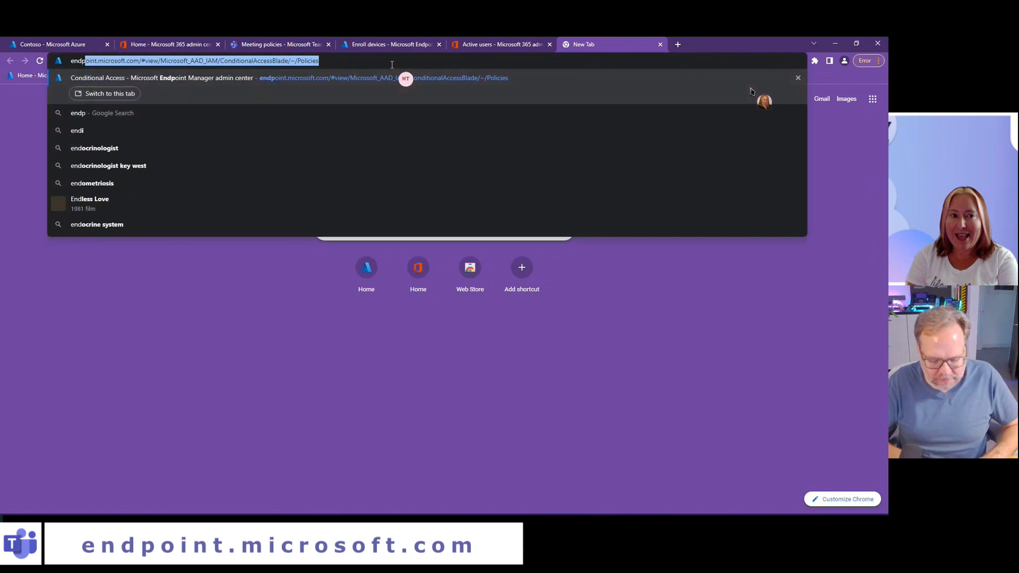
{"action": "key", "text": "Return"}
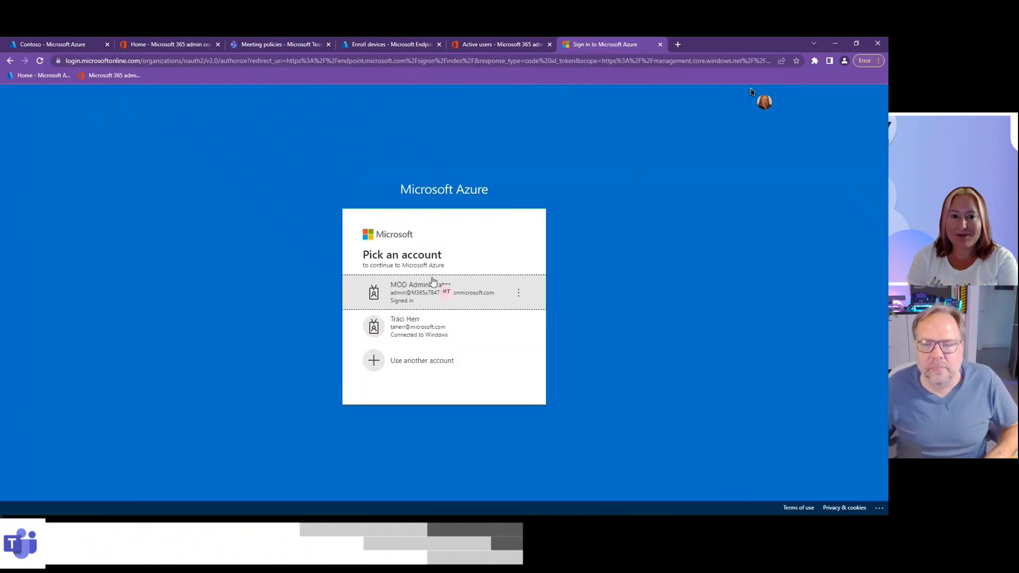
{"action": "left_click", "coordinate": [440, 292]}
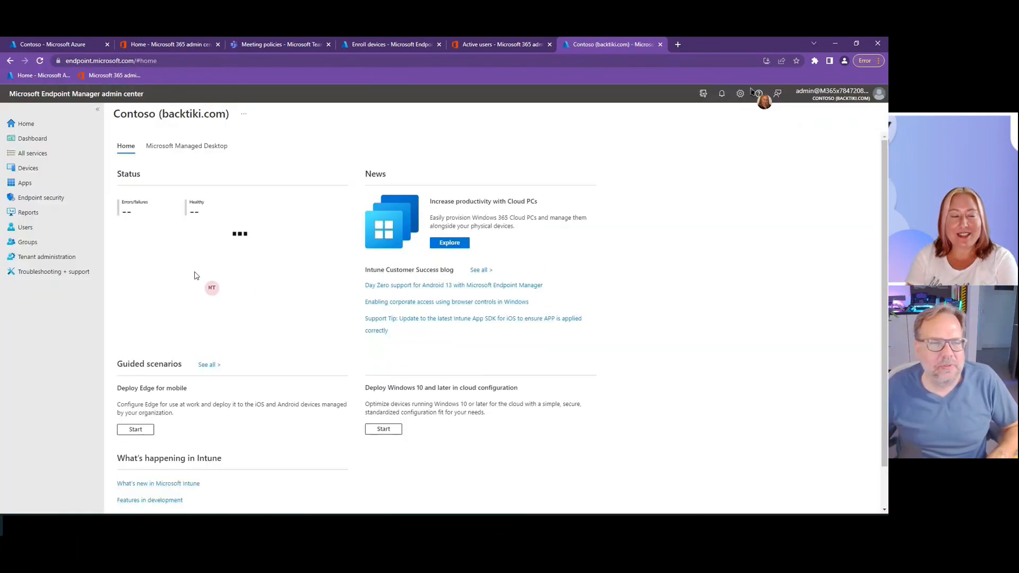
- Review the Android enrollment setting for personal and corporate-owned devices with device administrator privileges, and return to Android enrollment
{"action": "left_click", "coordinate": [28, 168]}
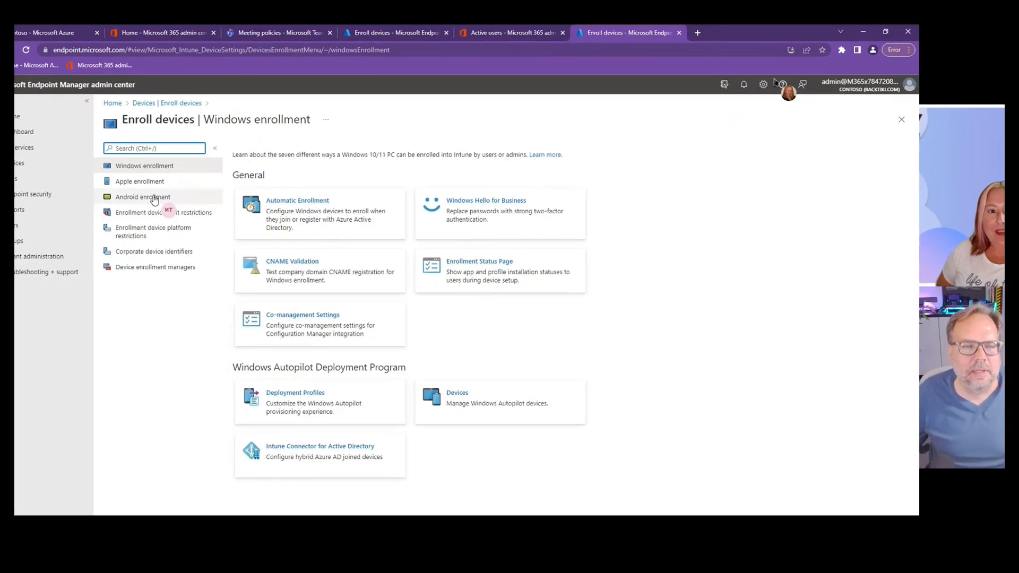
{"action": "left_click", "coordinate": [154, 199]}
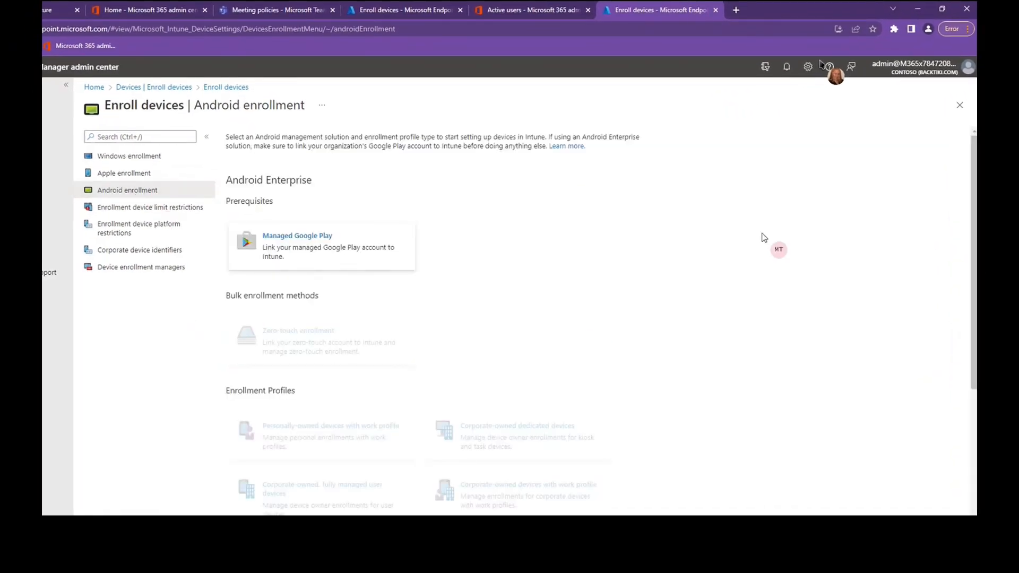
{"action": "scroll", "coordinate": [670, 253], "scroll_direction": "down", "scroll_amount": 5}
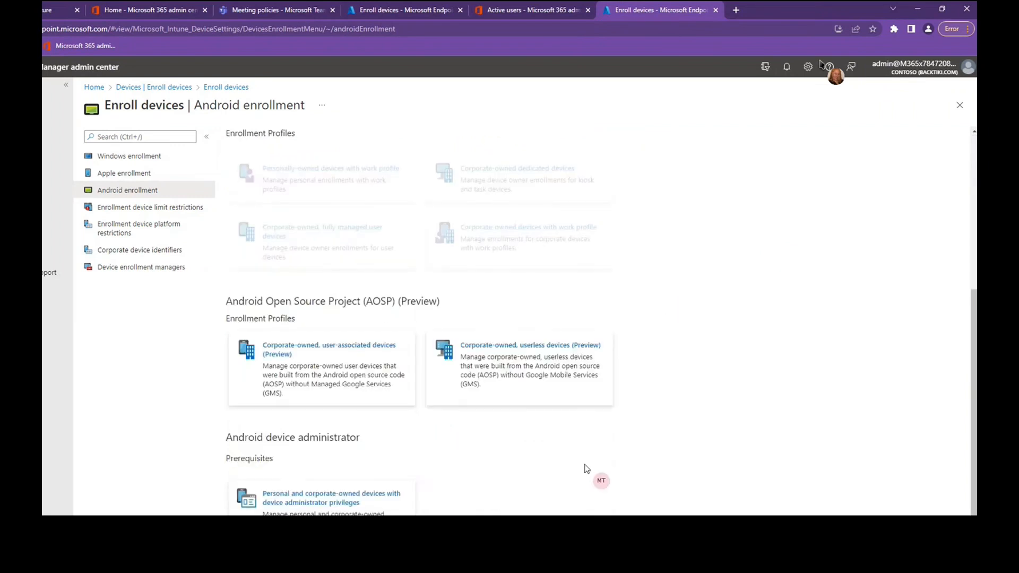
{"action": "left_click", "coordinate": [304, 494]}
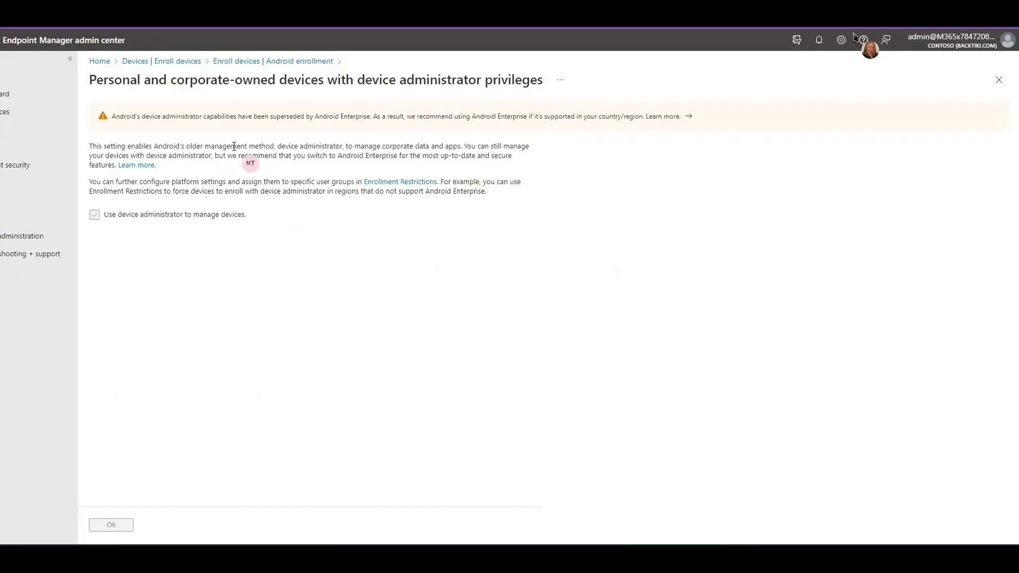
{"action": "left_click", "coordinate": [265, 62]}
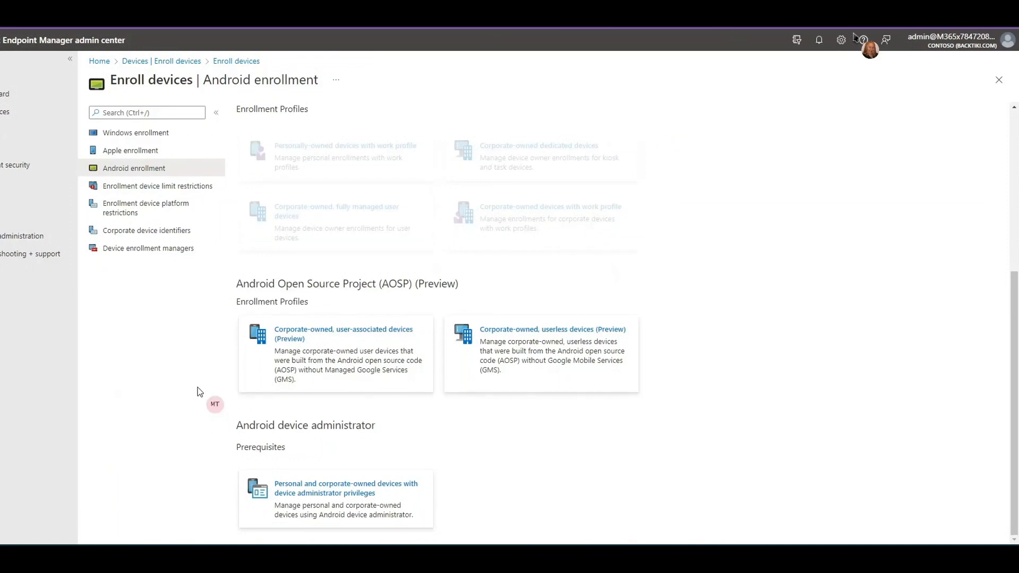
- Examine the properties of the default All Users restriction under enrollment device platform restrictions and return to the restrictions list
{"action": "left_click", "coordinate": [153, 215]}
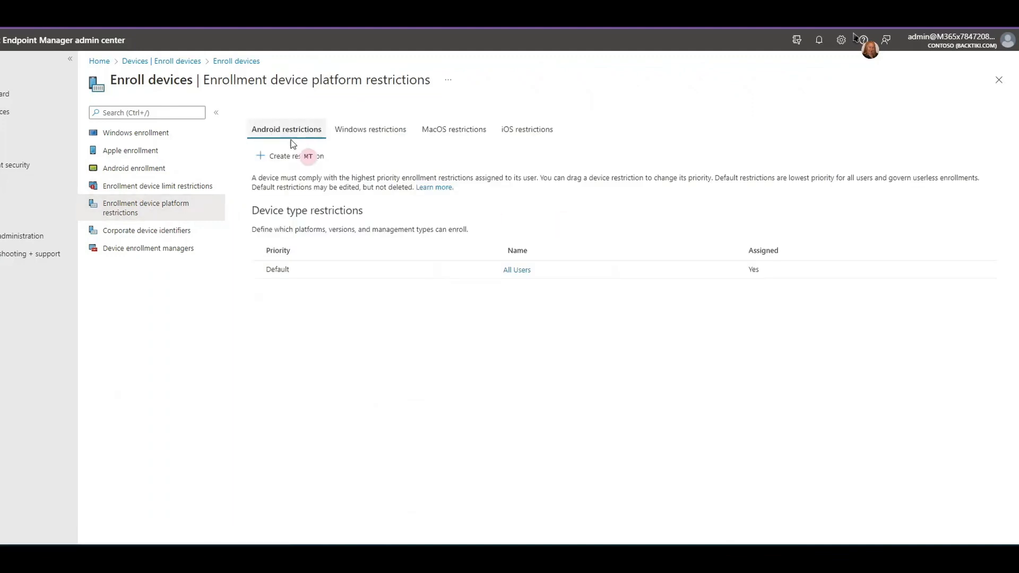
{"action": "left_click", "coordinate": [297, 275]}
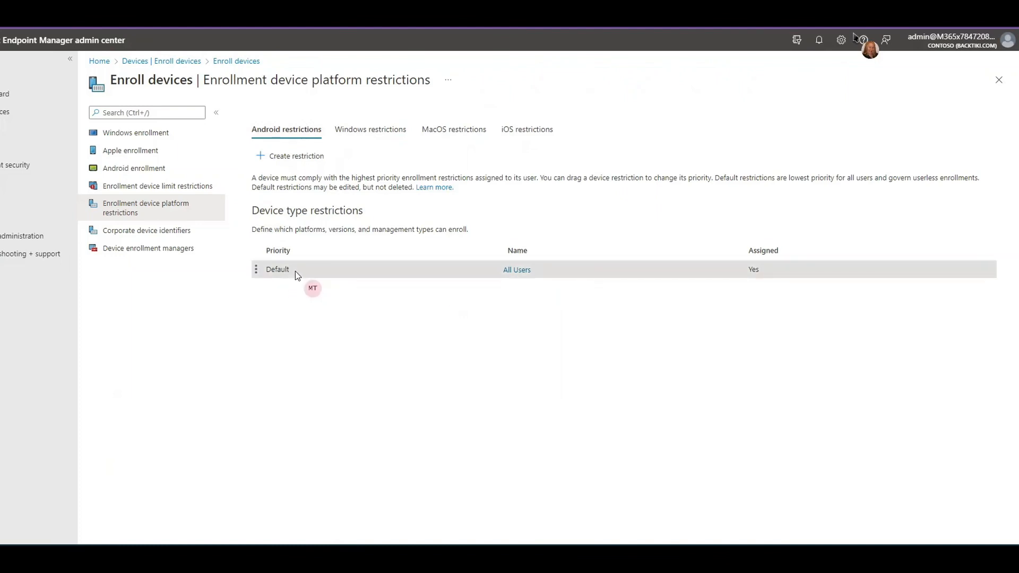
{"action": "left_click", "coordinate": [519, 270]}
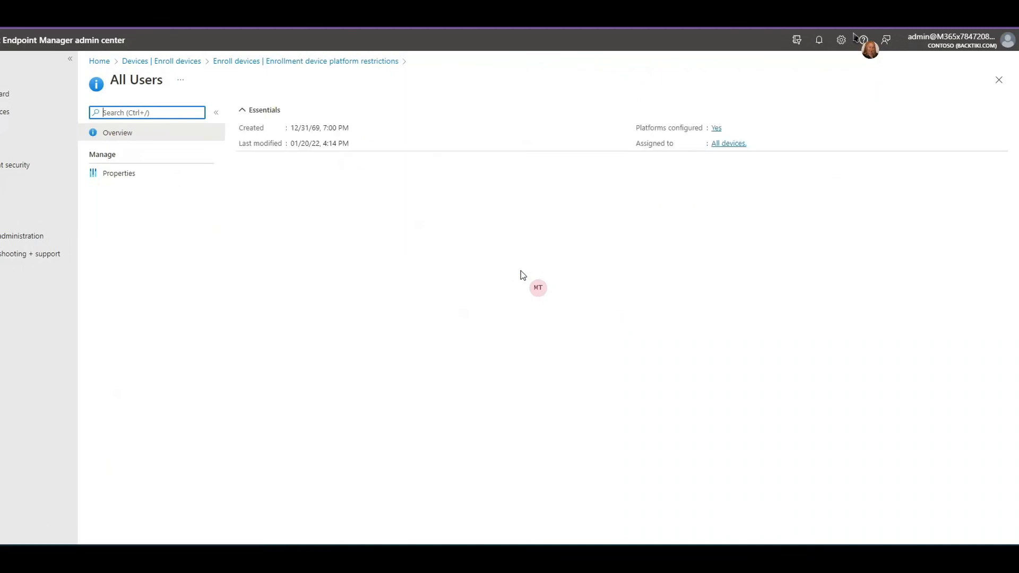
{"action": "left_click", "coordinate": [128, 174]}
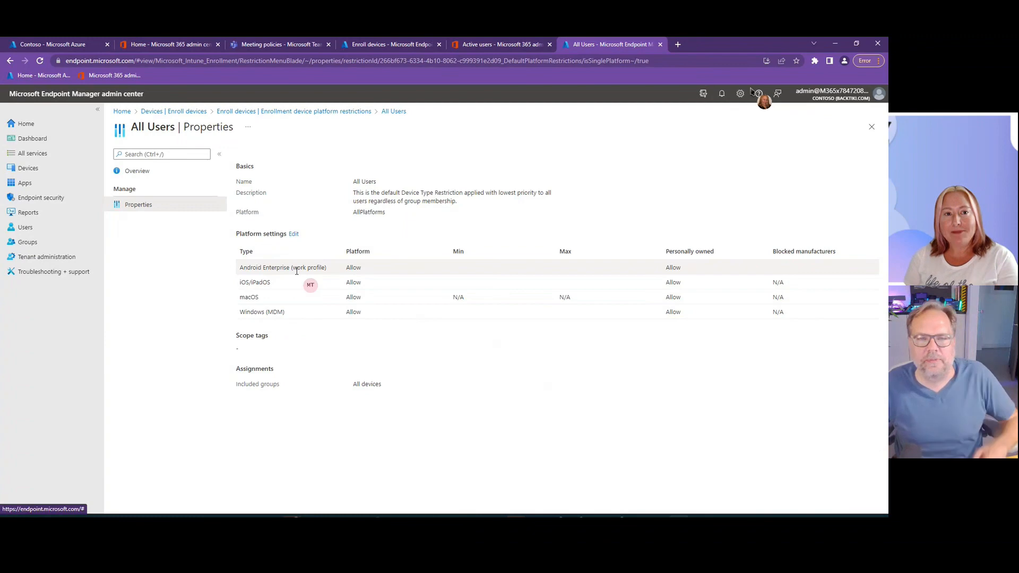
{"action": "left_click", "coordinate": [340, 112]}
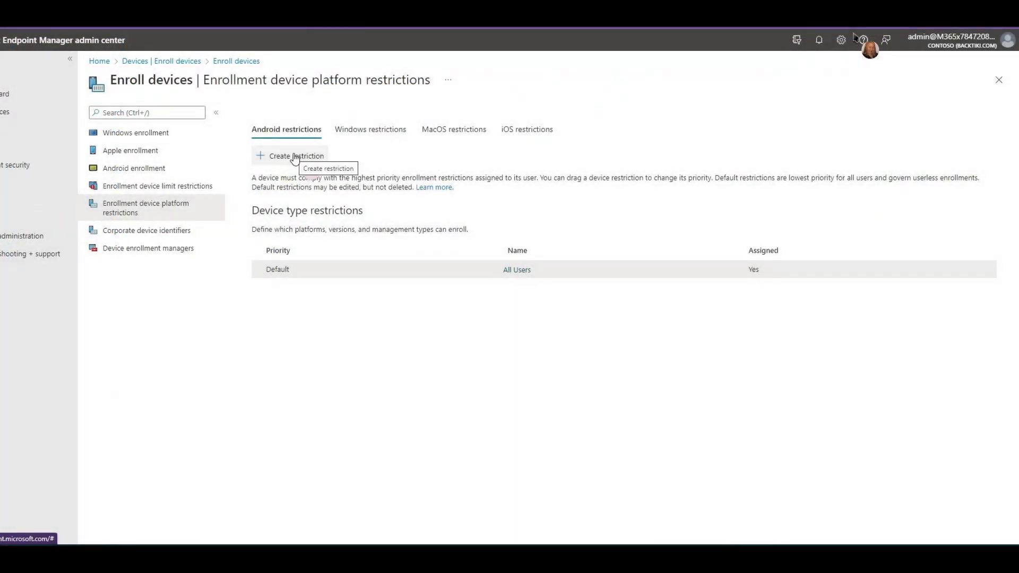
- Start a new Android restriction named "Teams Android devices" with the description "Teams phones and displays and panels and Rooms"
{"action": "left_click", "coordinate": [295, 158]}
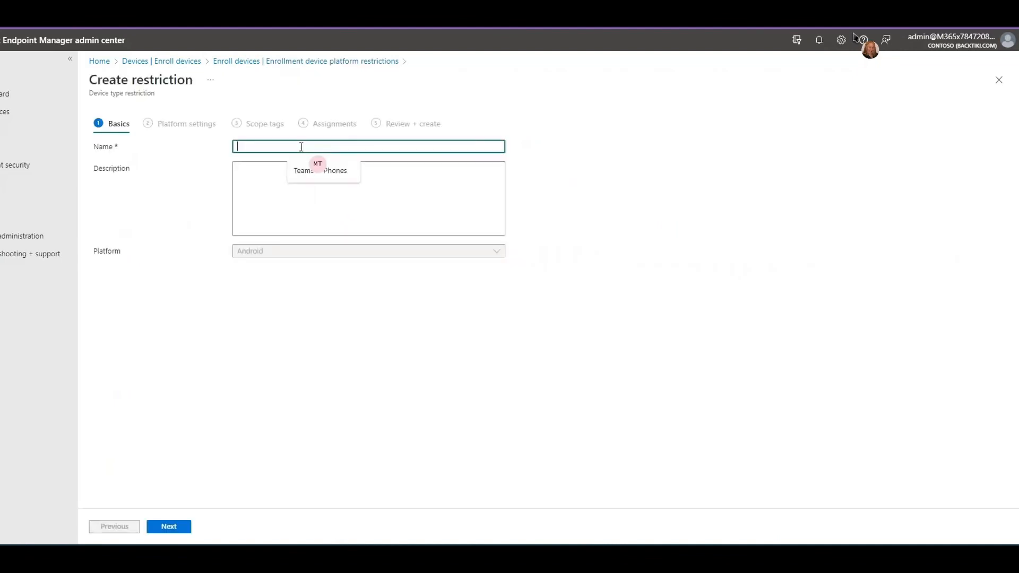
{"action": "type", "text": "Teams Android devices"}
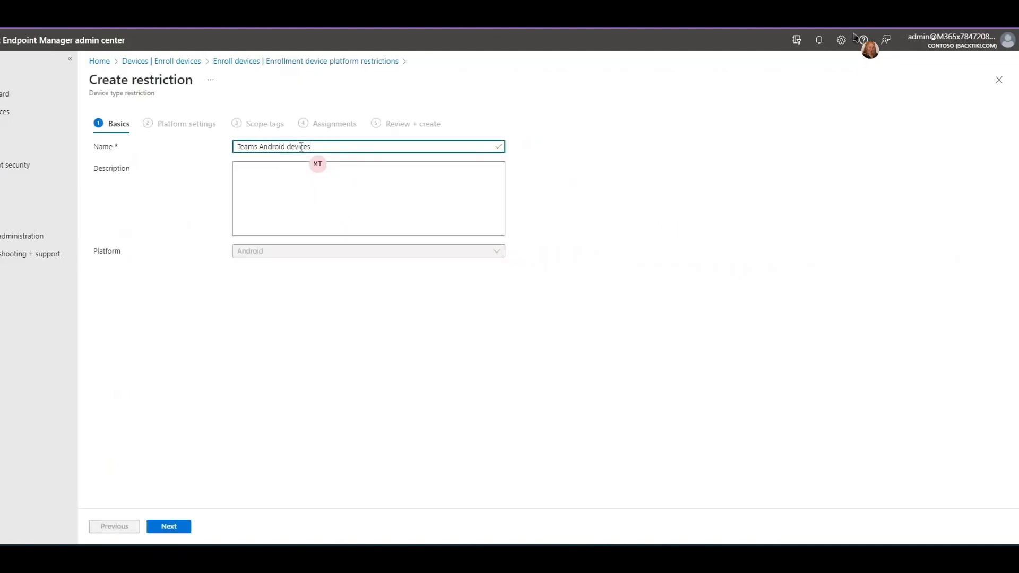
{"action": "left_click", "coordinate": [307, 185]}
{"action": "type", "text": "Teams phones and displays and panels and roomsm"}
{"action": "key", "text": "BackSpace"}
{"action": "key", "text": "BackSpace"}
{"action": "key", "text": "BackSpace"}
{"action": "key", "text": "BackSpace"}
{"action": "key", "text": "BackSpace"}
{"action": "key", "text": "BackSpace"}
{"action": "type", "text": "Tooms"}
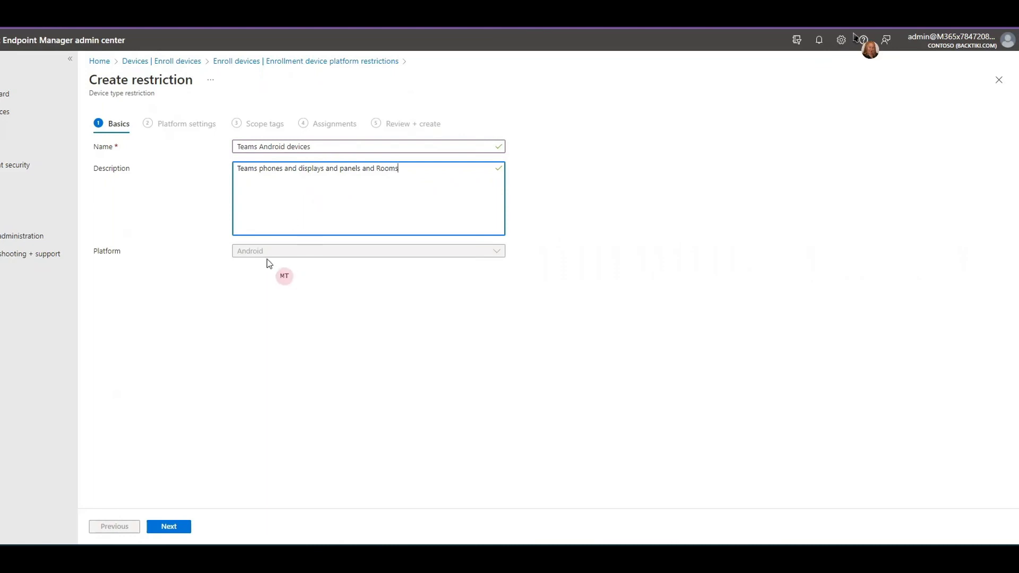
{"action": "left_click", "coordinate": [175, 518]}
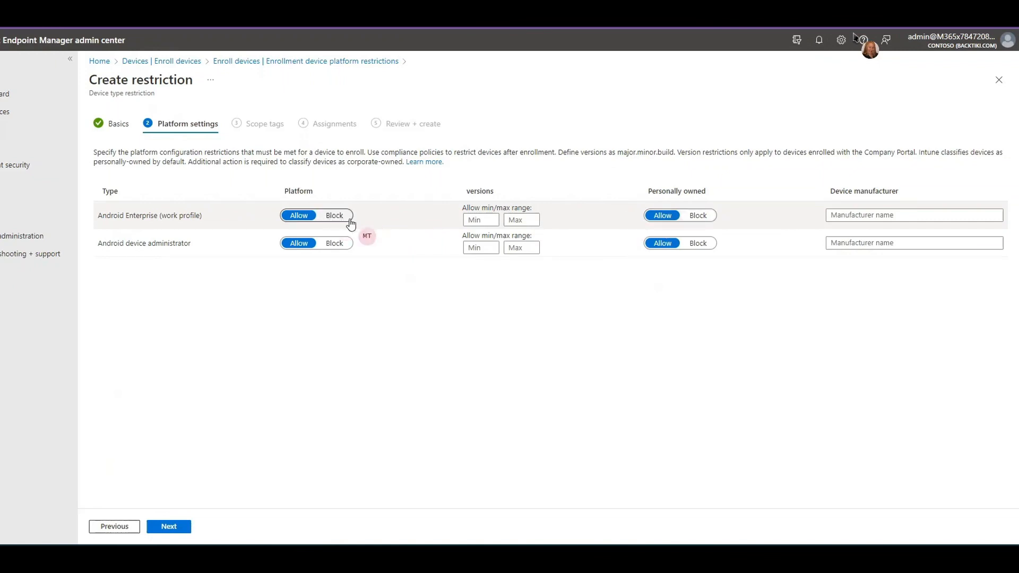
- Block the Android Enterprise (work profile) platform and personally owned Android device administrator devices, keeping the Default scope tag
{"action": "left_click", "coordinate": [334, 216]}
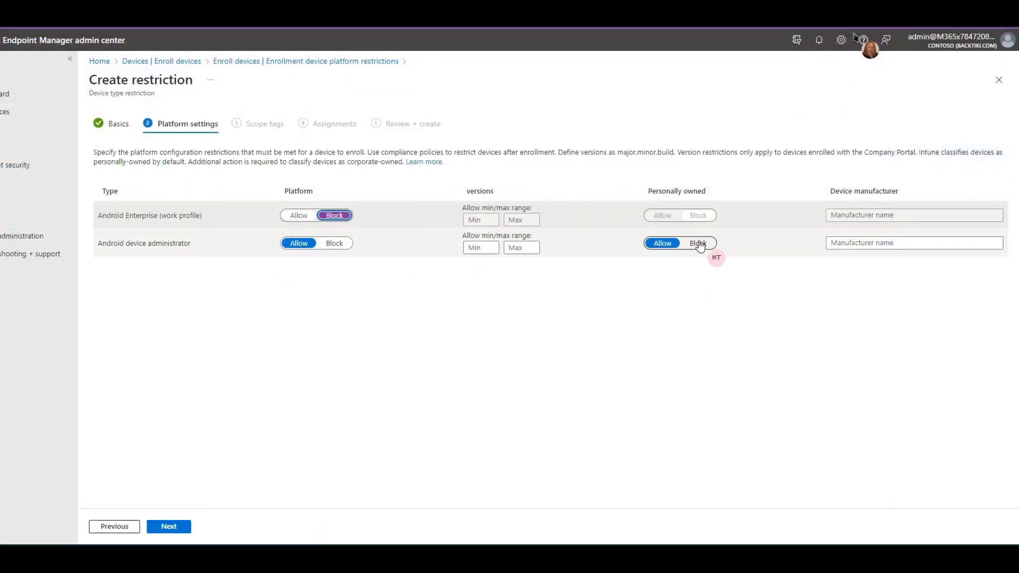
{"action": "left_click", "coordinate": [621, 263]}
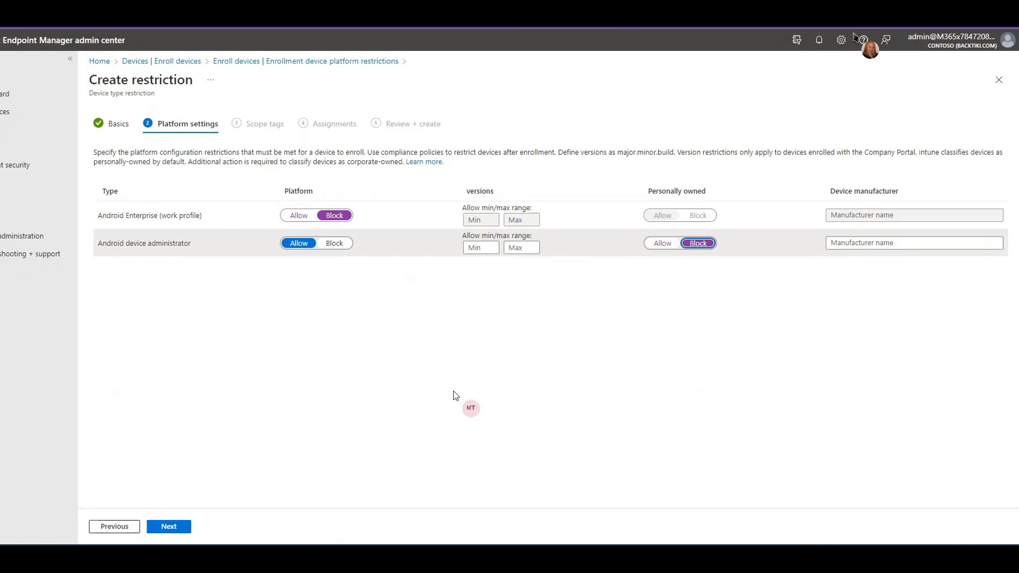
{"action": "left_click", "coordinate": [173, 526]}
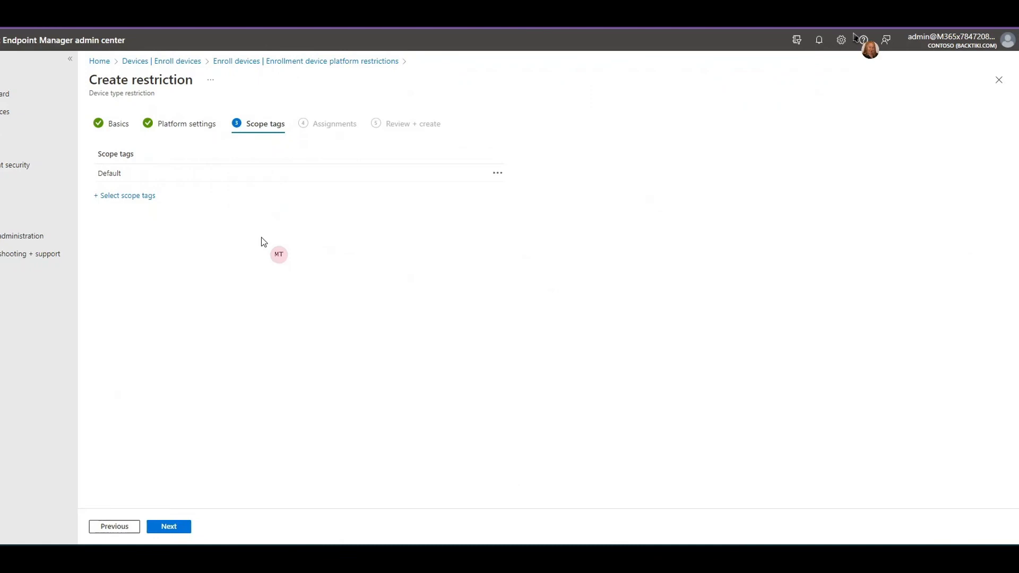
{"action": "left_click", "coordinate": [174, 527]}
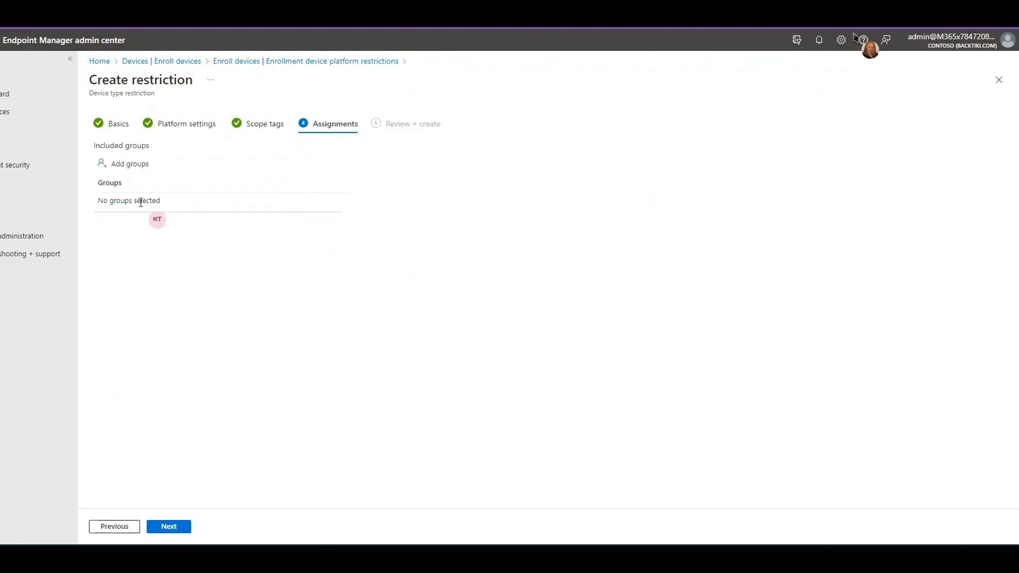
- Assign the restriction to the sg_TeamsIPPhones group
{"action": "left_click", "coordinate": [119, 168]}
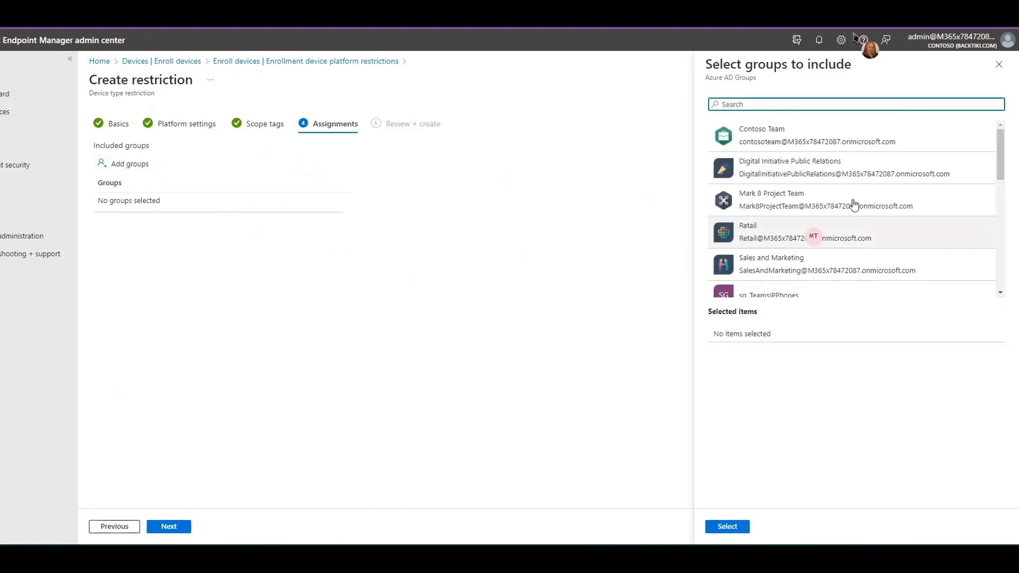
{"action": "left_click", "coordinate": [1002, 212]}
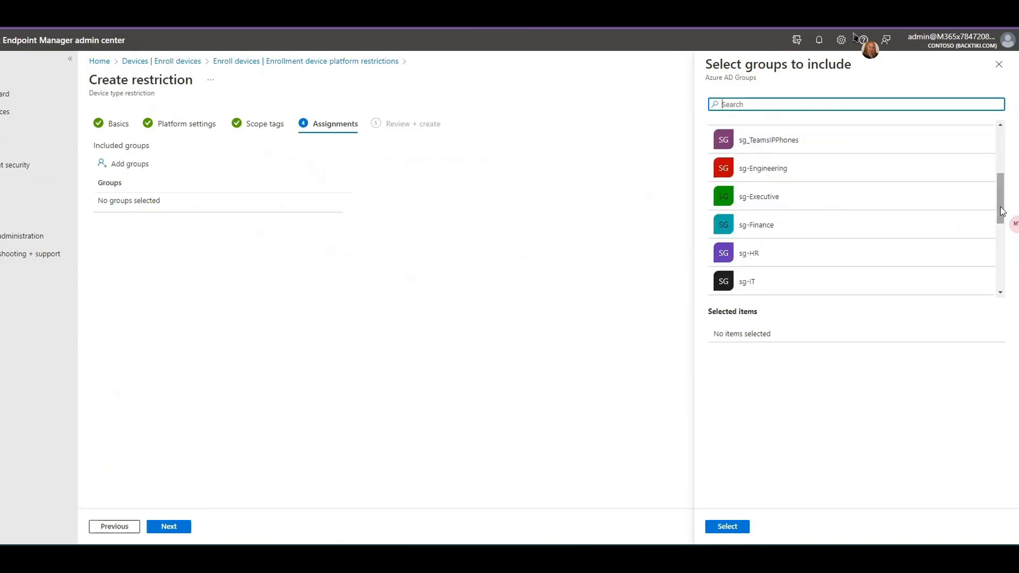
{"action": "left_click", "coordinate": [829, 147]}
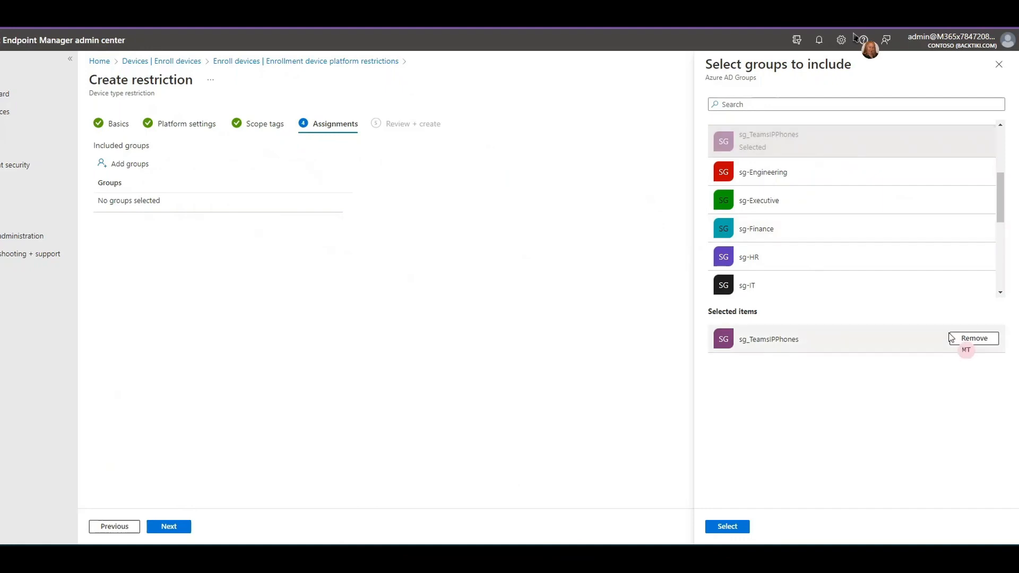
{"action": "left_click", "coordinate": [731, 528]}
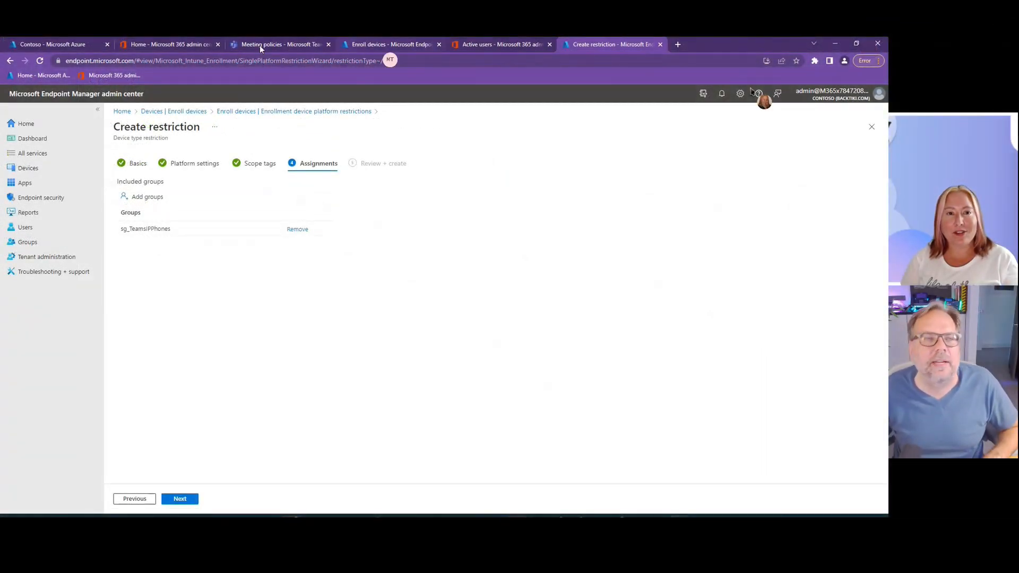
- Switch to the Azure portal and open the member list of the sg_TeamsIPPhones group
{"action": "left_click", "coordinate": [46, 44]}
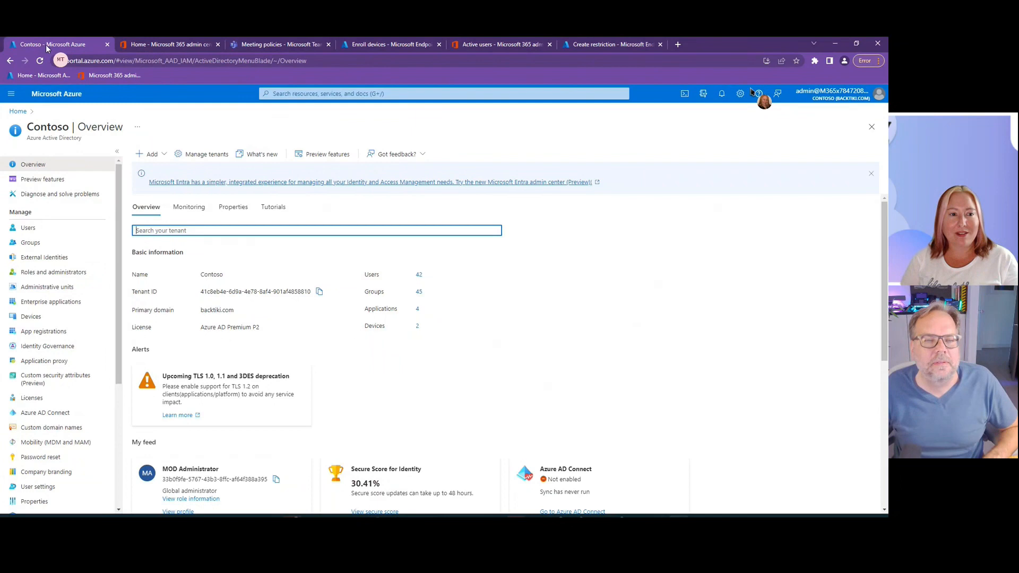
{"action": "left_click", "coordinate": [31, 243]}
{"action": "scroll", "coordinate": [286, 300], "scroll_direction": "down", "scroll_amount": 10}
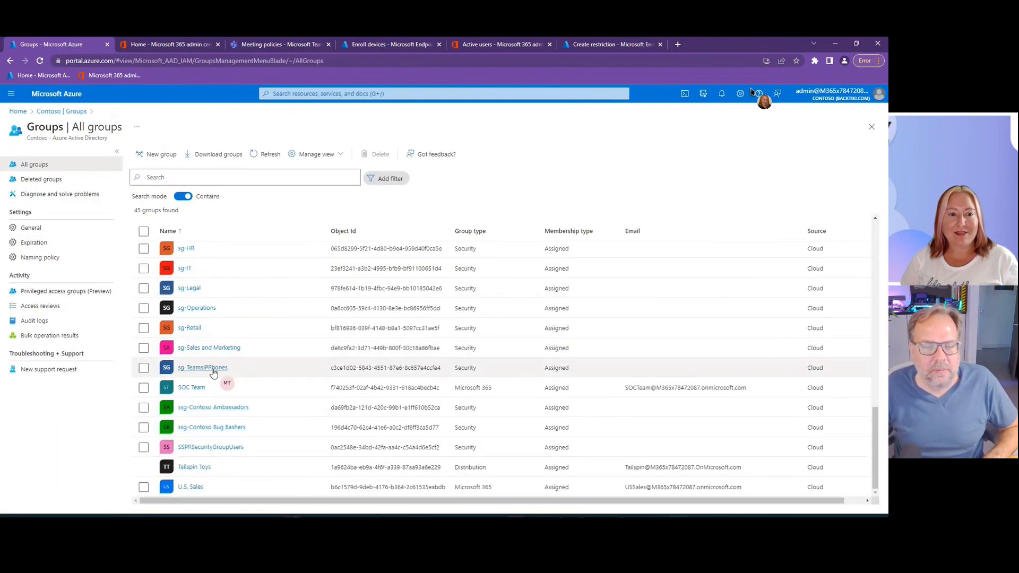
{"action": "left_click", "coordinate": [212, 370]}
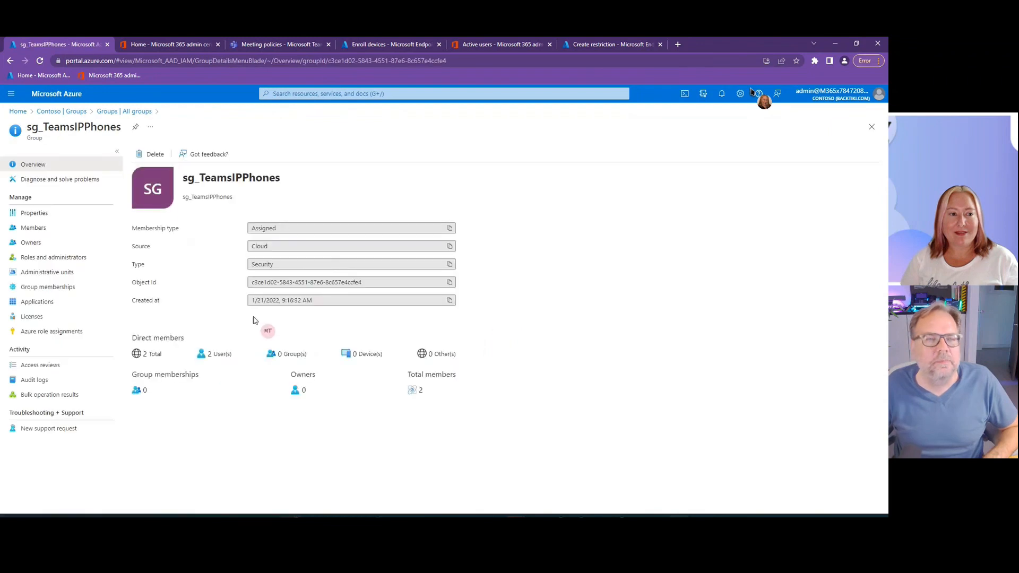
{"action": "left_click", "coordinate": [30, 230]}
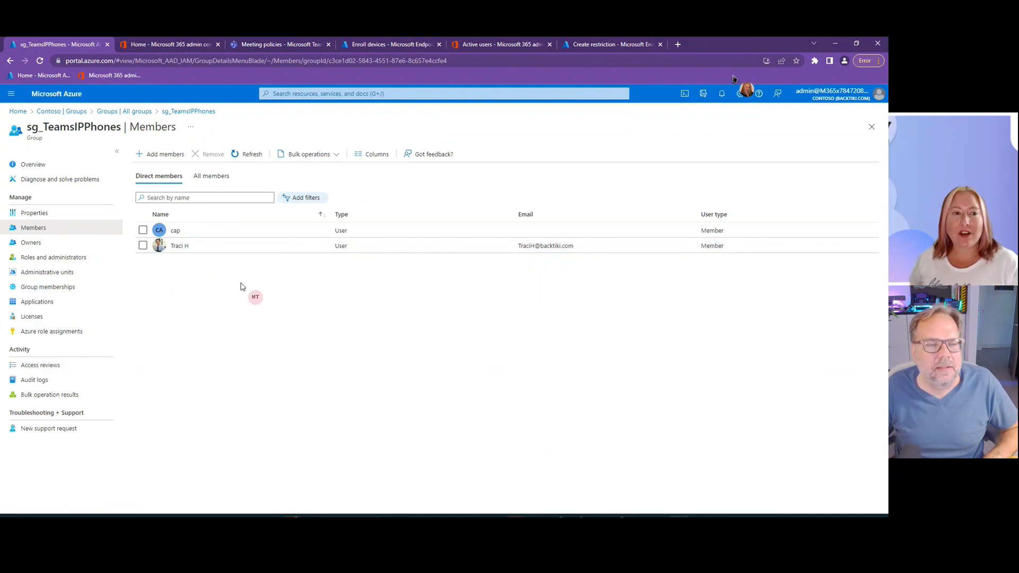
- Search for the user by username, add the account as a member of sg_TeamsIPPhones, and refresh the member list
{"action": "left_click", "coordinate": [162, 154]}
{"action": "type", "text": "mtre"}
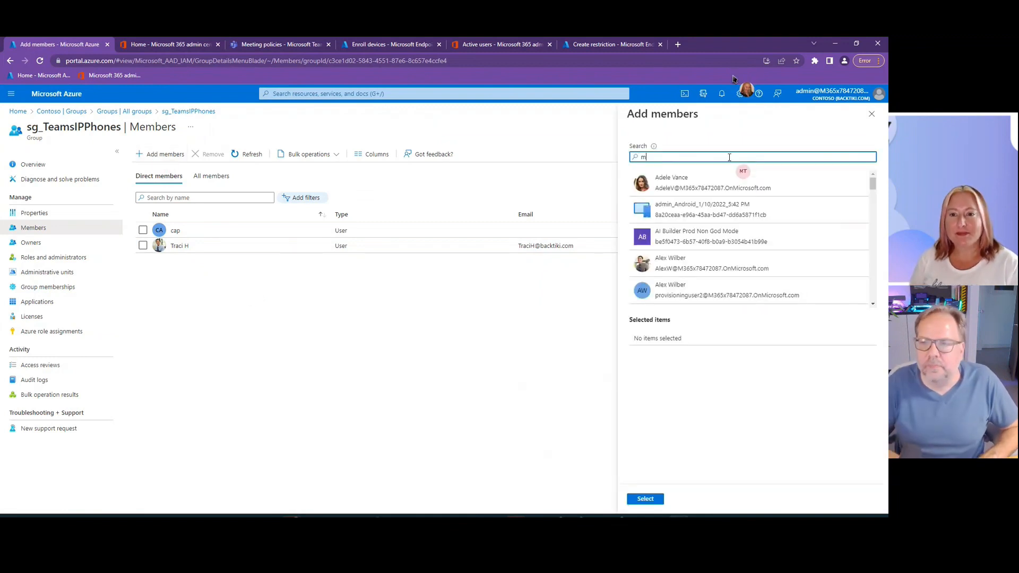
{"action": "left_click", "coordinate": [744, 188]}
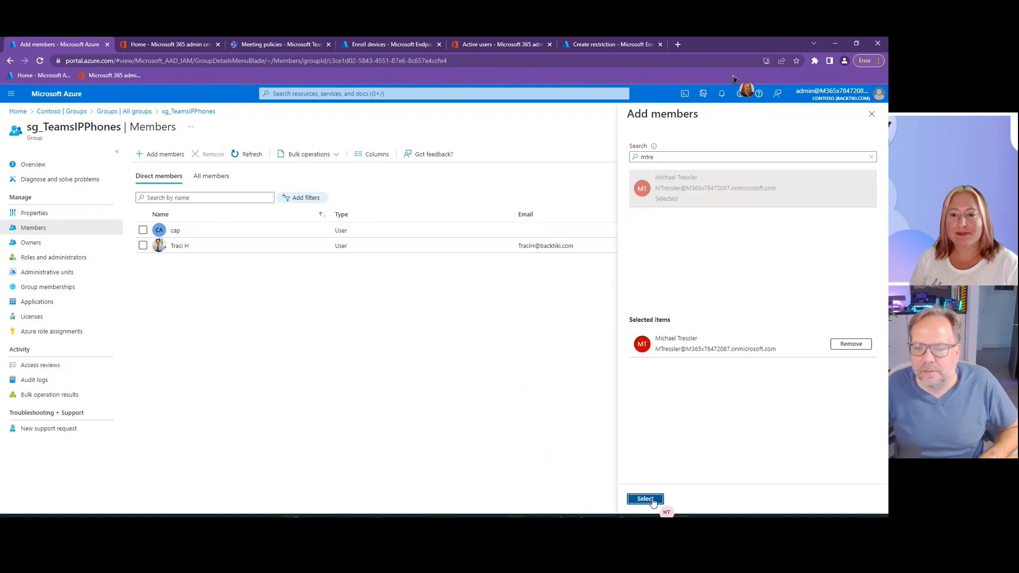
{"action": "left_click", "coordinate": [651, 498]}
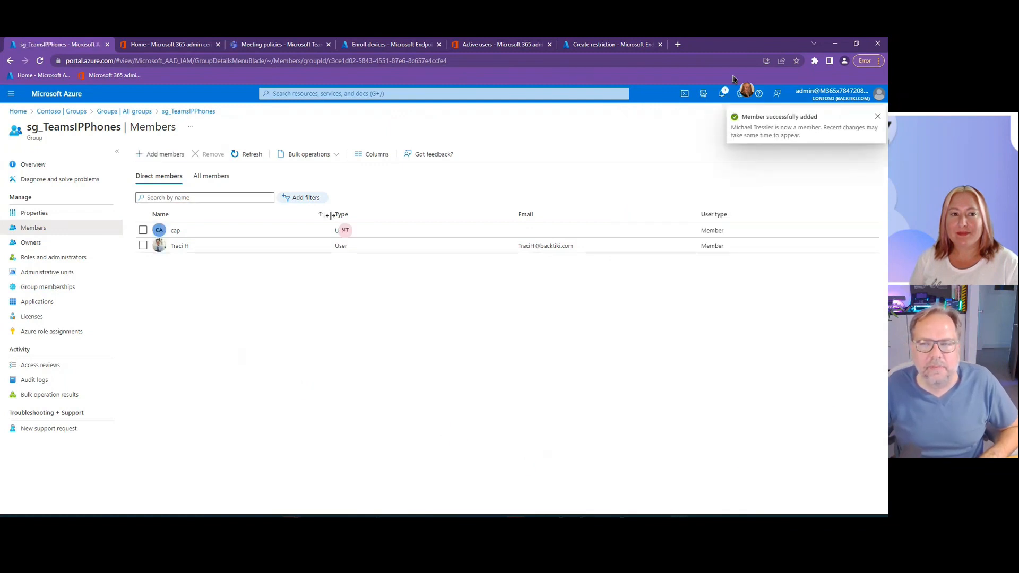
{"action": "left_click", "coordinate": [248, 154]}
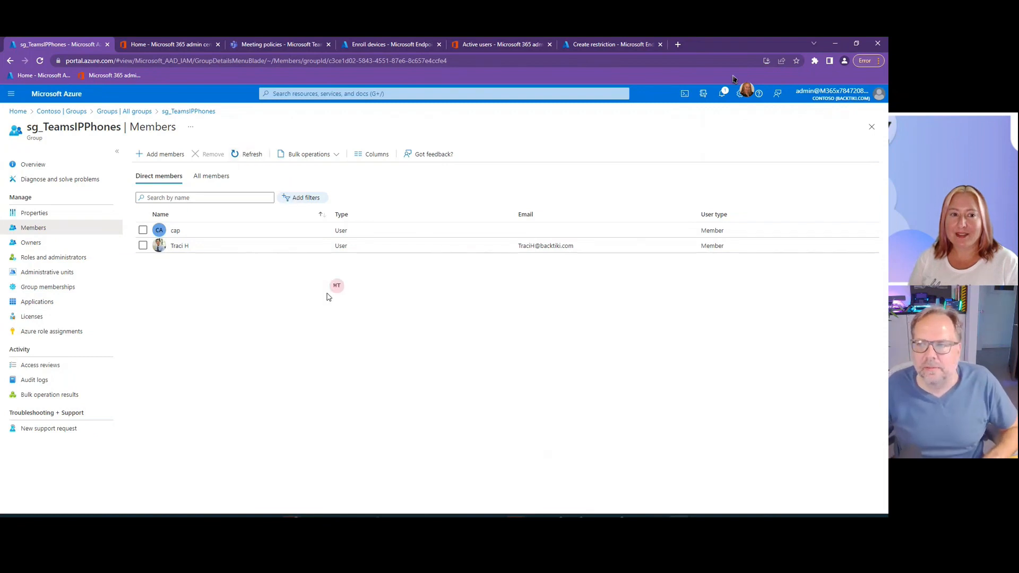
- Refresh the sg_TeamsIPPhones member list, then return to Endpoint Manager and finish creating the device type restriction
{"action": "left_click", "coordinate": [249, 154]}
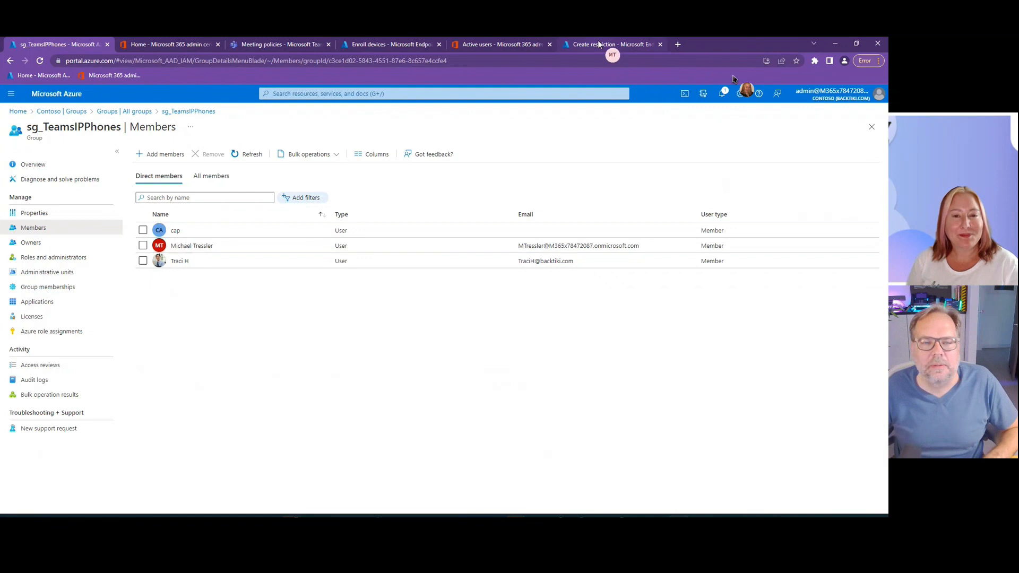
{"action": "left_click", "coordinate": [599, 44]}
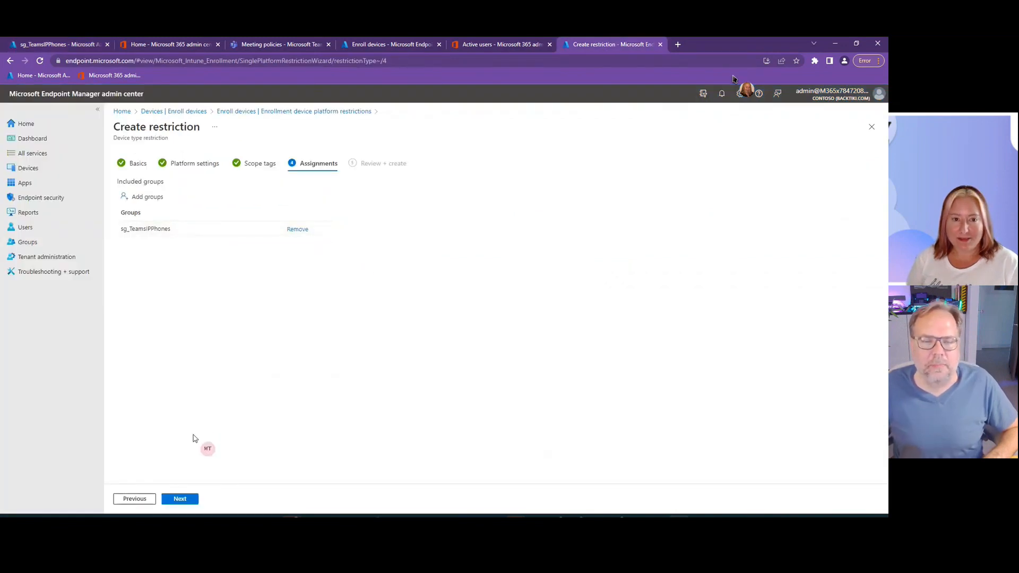
{"action": "left_click", "coordinate": [180, 499]}
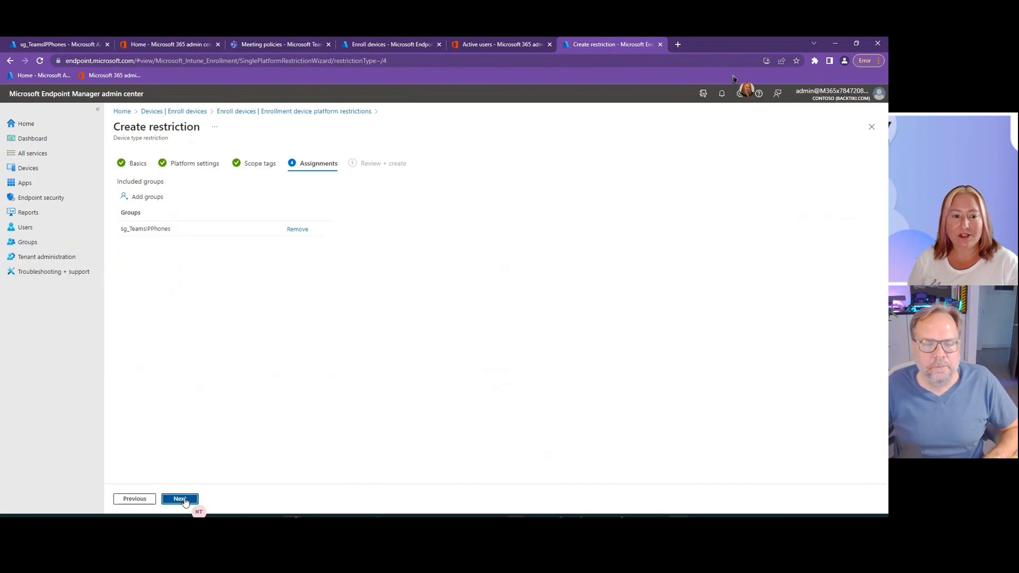
{"action": "left_click", "coordinate": [180, 499]}
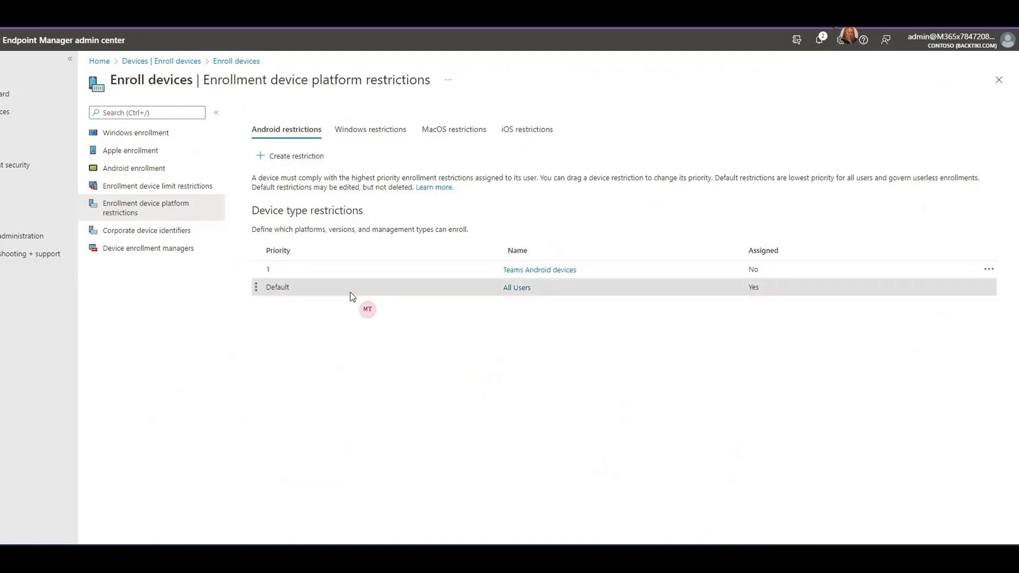
- Open the corporate device identifiers and start a manual entry with Serial number as the identifier type
{"action": "left_click", "coordinate": [154, 234]}
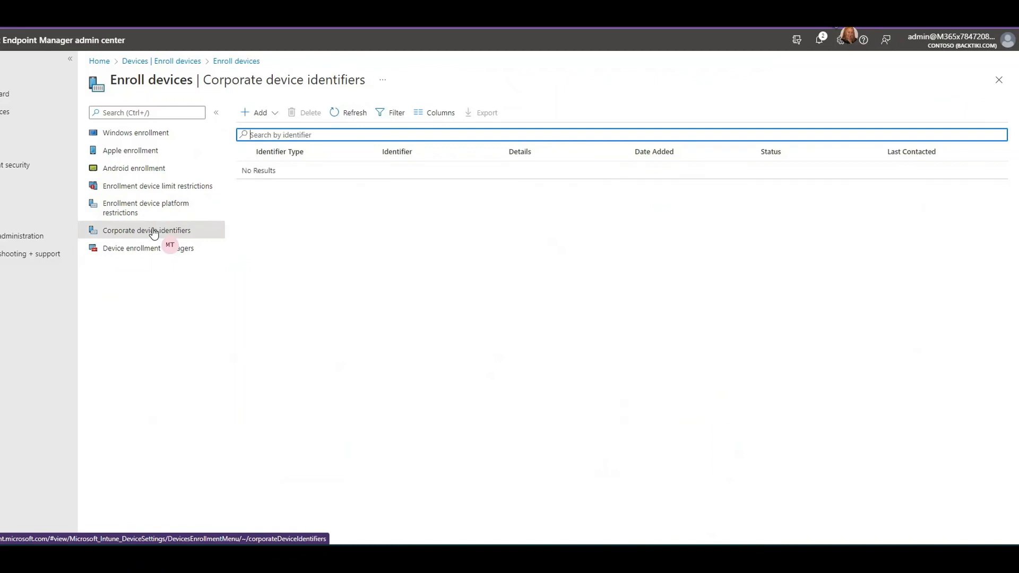
{"action": "left_click", "coordinate": [259, 113]}
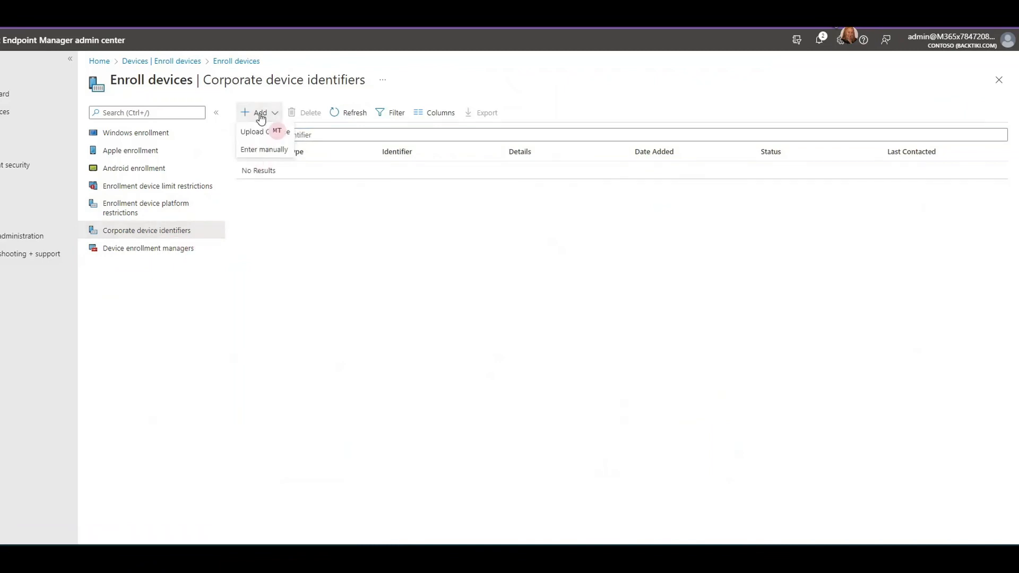
{"action": "left_click", "coordinate": [276, 151]}
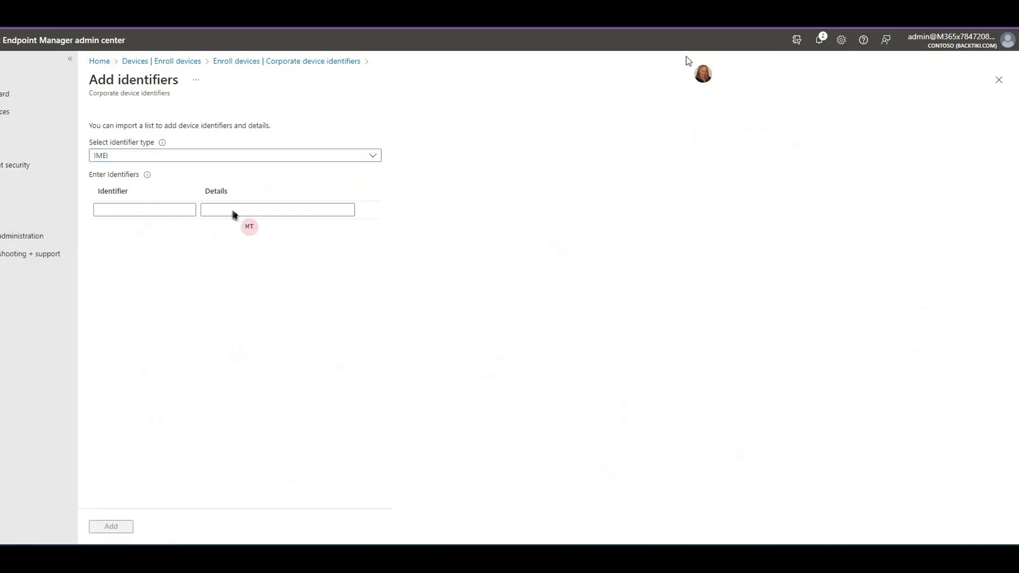
{"action": "left_click", "coordinate": [155, 214]}
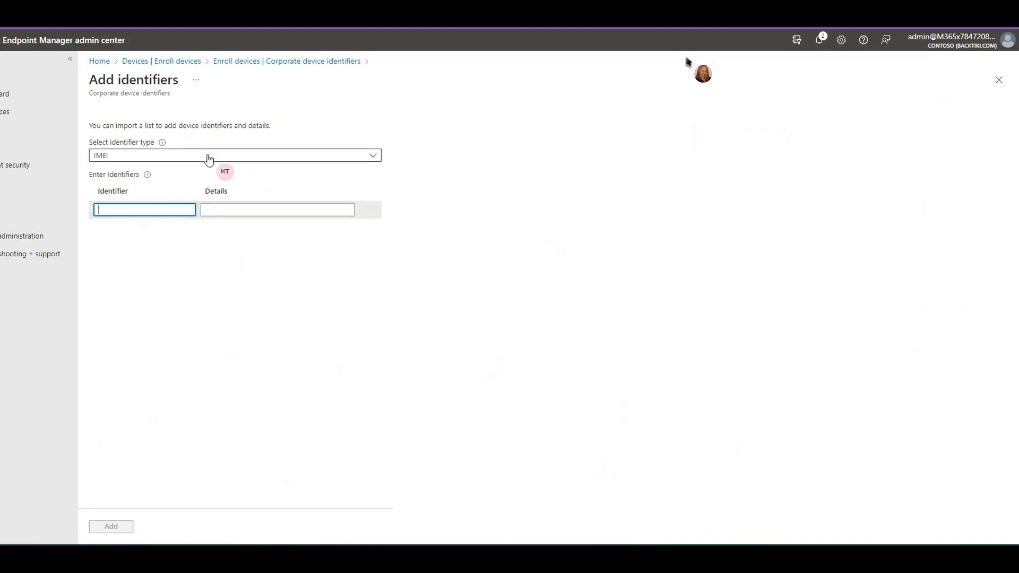
{"action": "left_click", "coordinate": [209, 158]}
{"action": "left_click", "coordinate": [159, 190]}
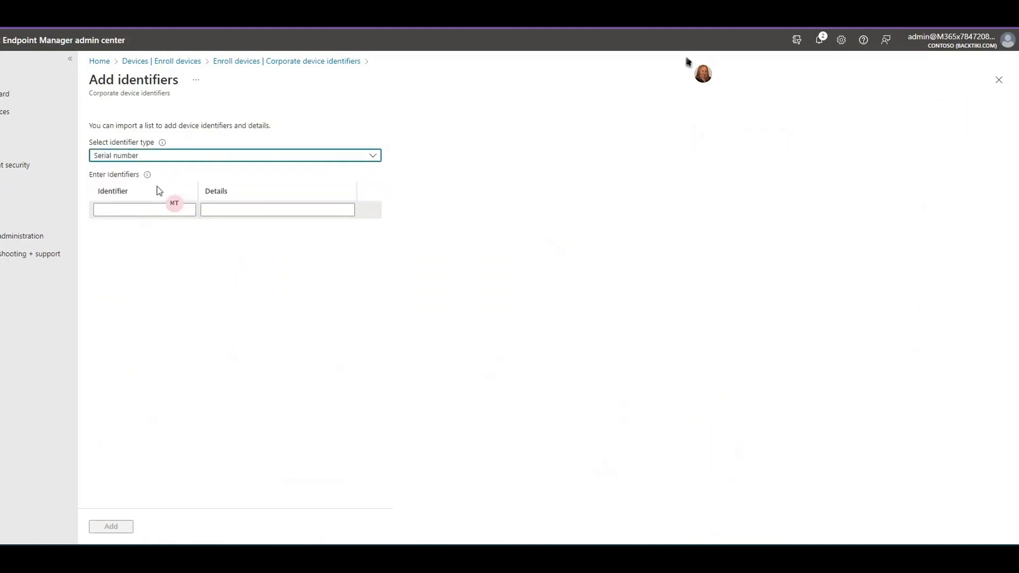
{"action": "left_click", "coordinate": [144, 209]}
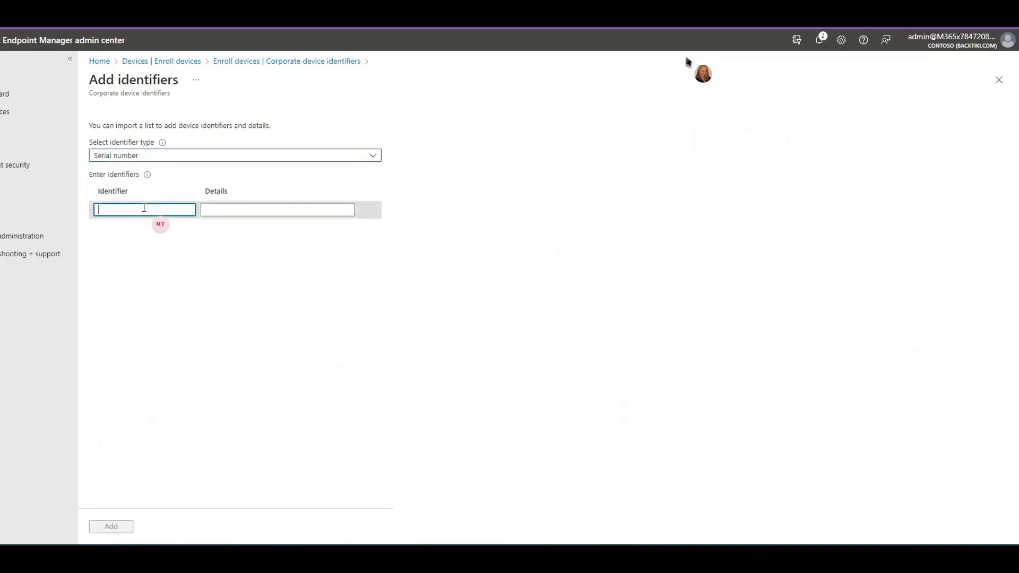
{"action": "key", "text": "ctrl+v"}
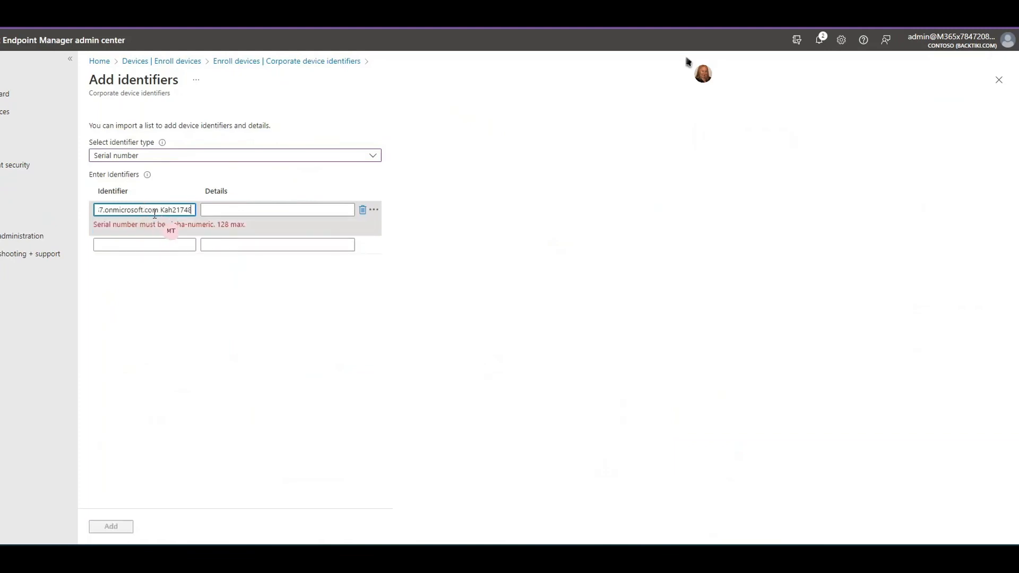
{"action": "key", "text": "ctrl+a"}
{"action": "key", "text": "BackSpace"}
- Enter the phone's serial number with the details "Yealink phone 1" and add it as a corporate device identifier
{"action": "type", "text": "815841906"}
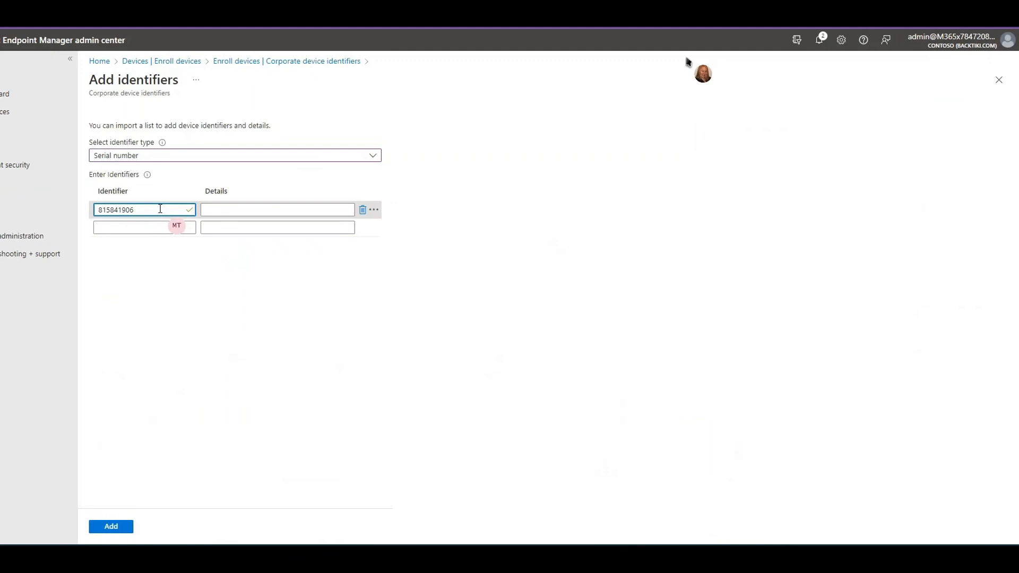
{"action": "type", "text": "7401460"}
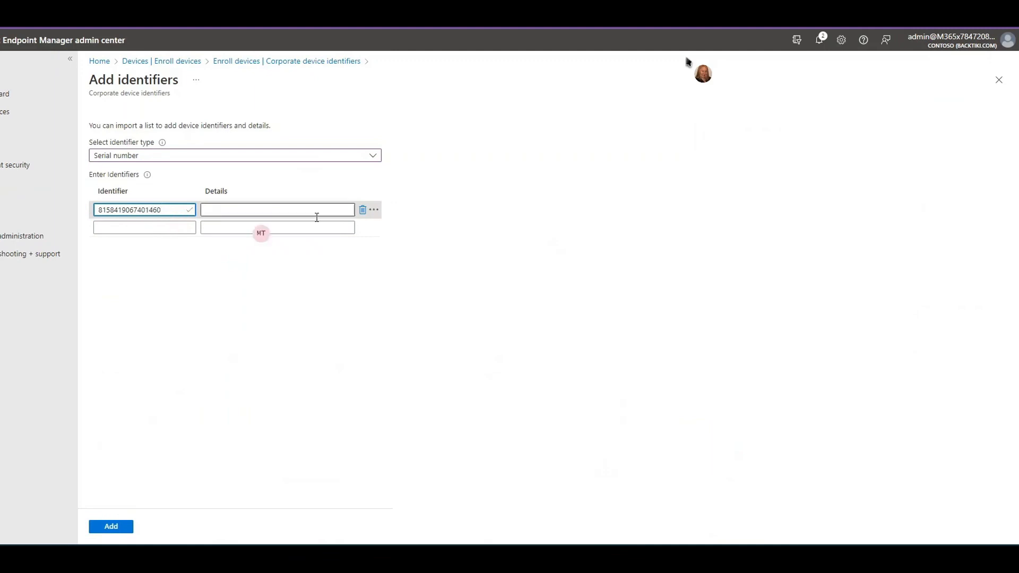
{"action": "left_click", "coordinate": [326, 209]}
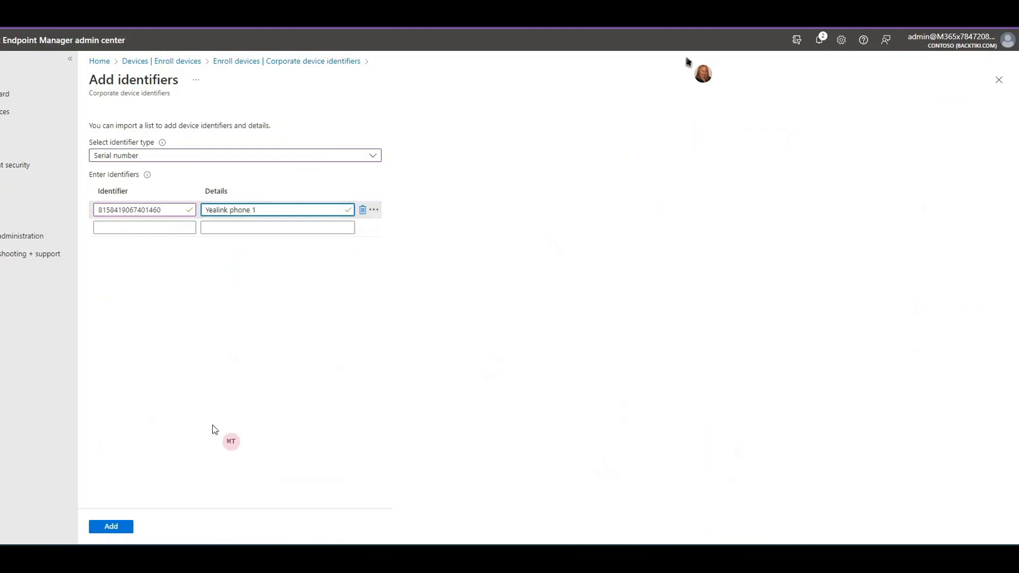
{"action": "left_click", "coordinate": [112, 527]}
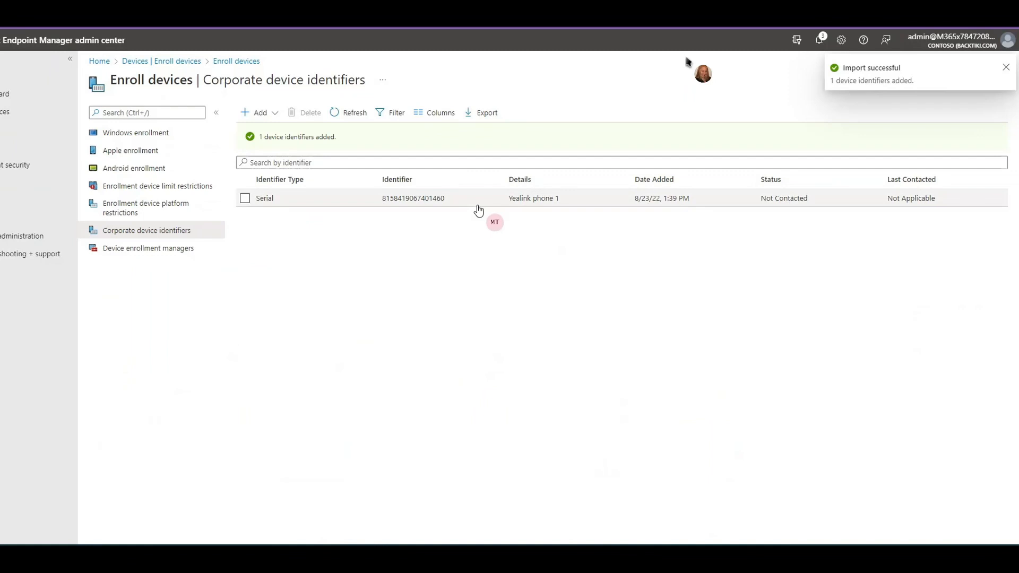
{"action": "left_click", "coordinate": [275, 114]}
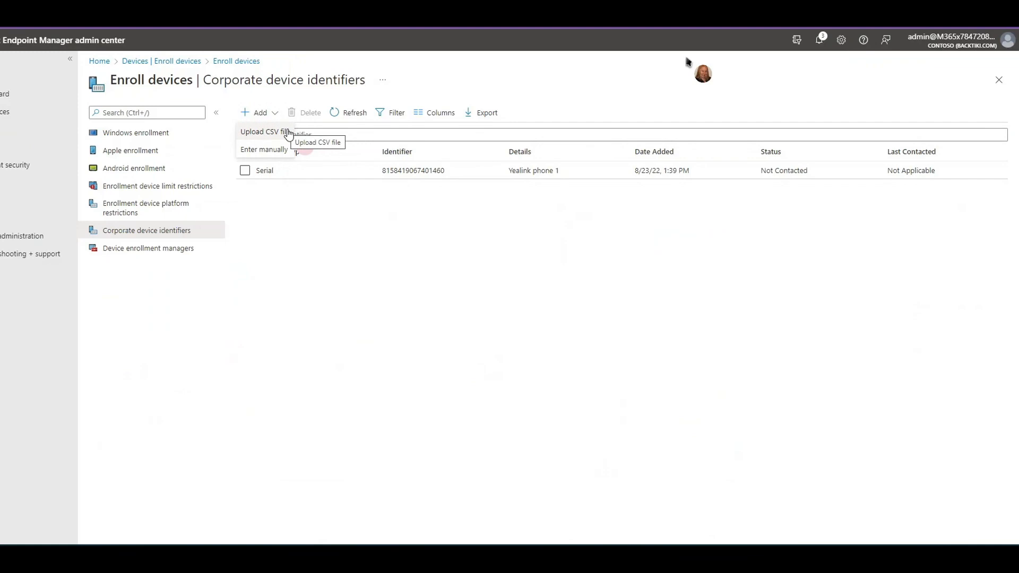
{"action": "left_click", "coordinate": [446, 349]}
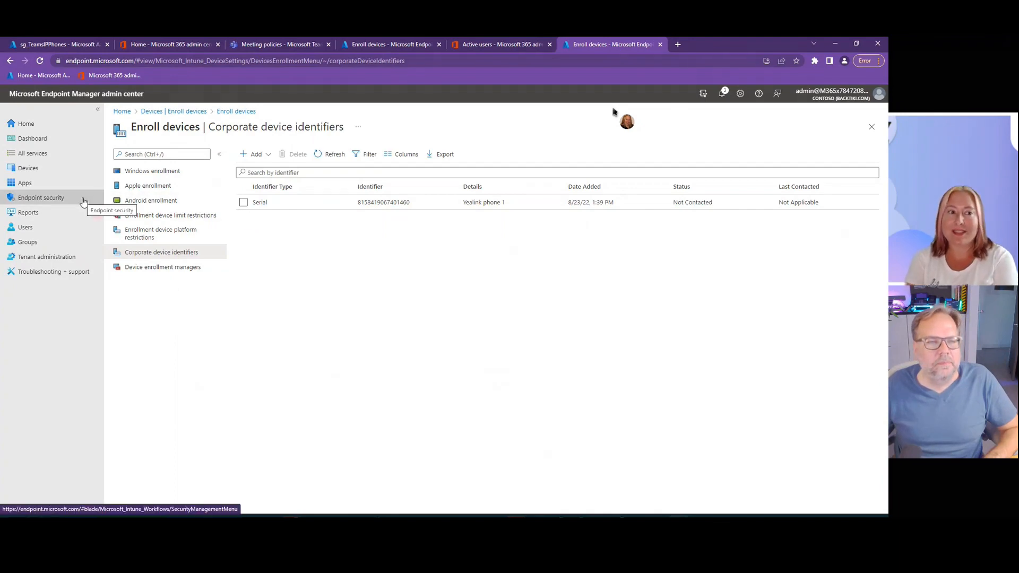
- Go to the device compliance policies and open the tenant-wide compliance policy settings
{"action": "left_click", "coordinate": [75, 203]}
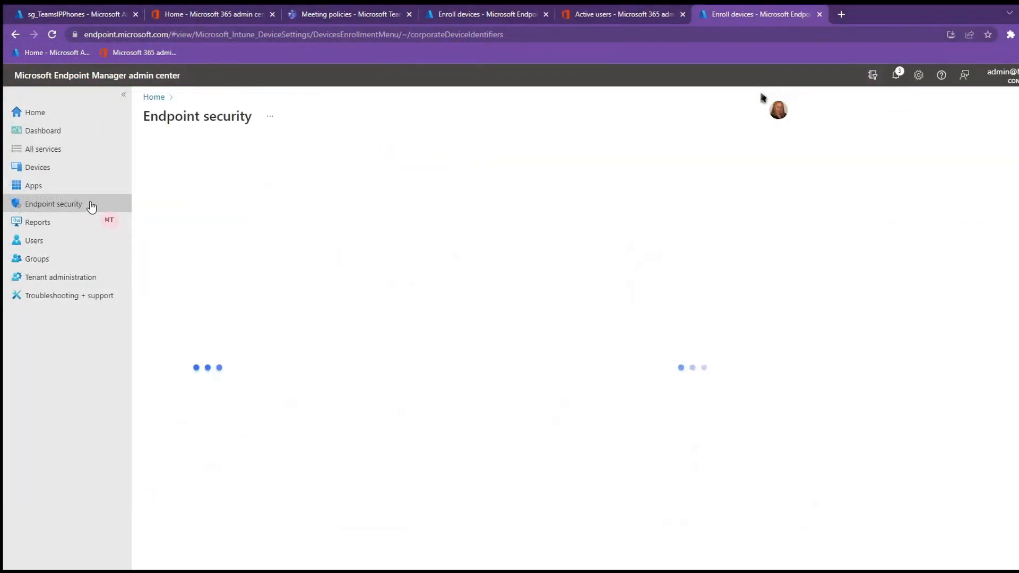
{"action": "left_click", "coordinate": [67, 171]}
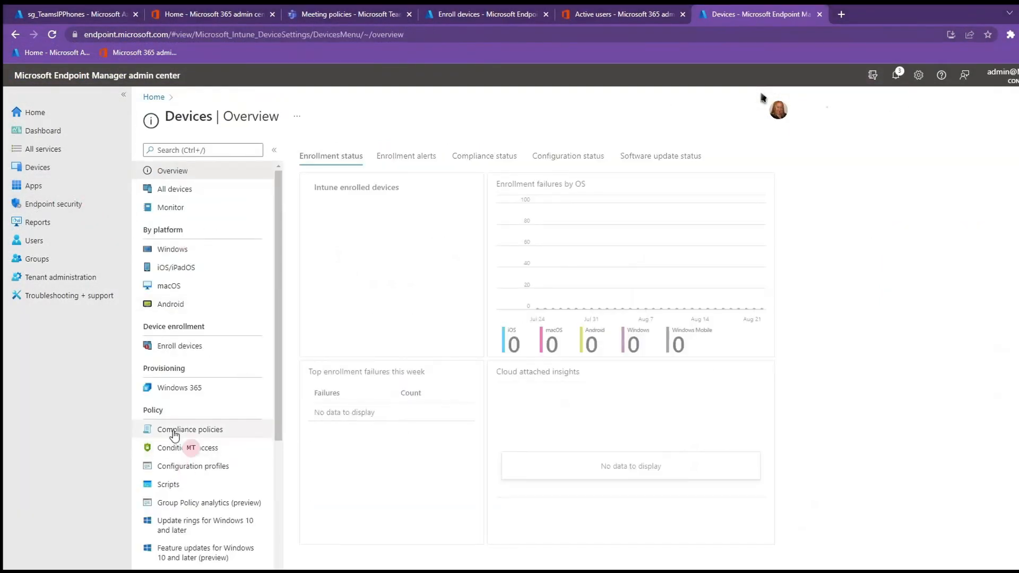
{"action": "left_click", "coordinate": [174, 433]}
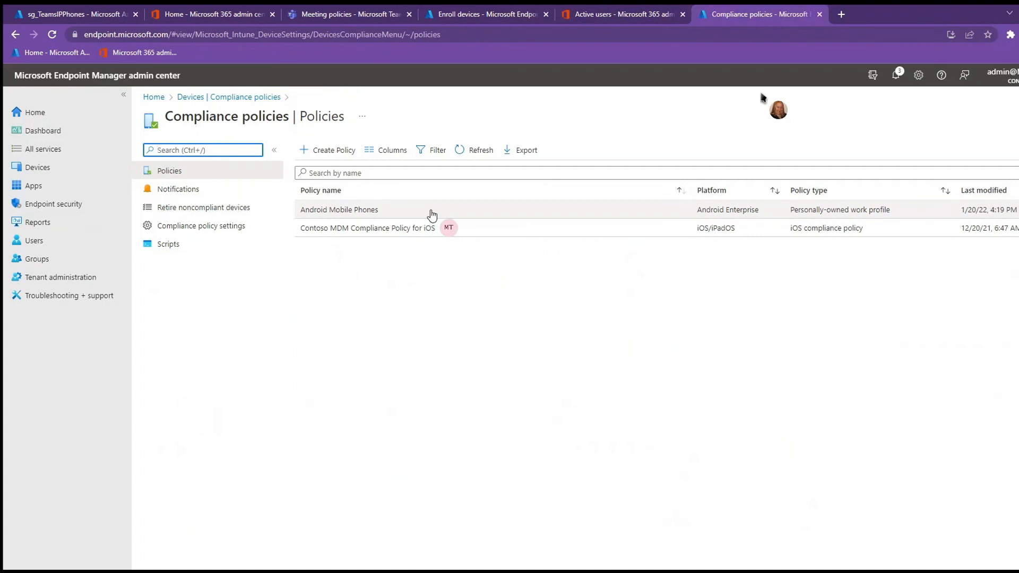
{"action": "left_click", "coordinate": [200, 226]}
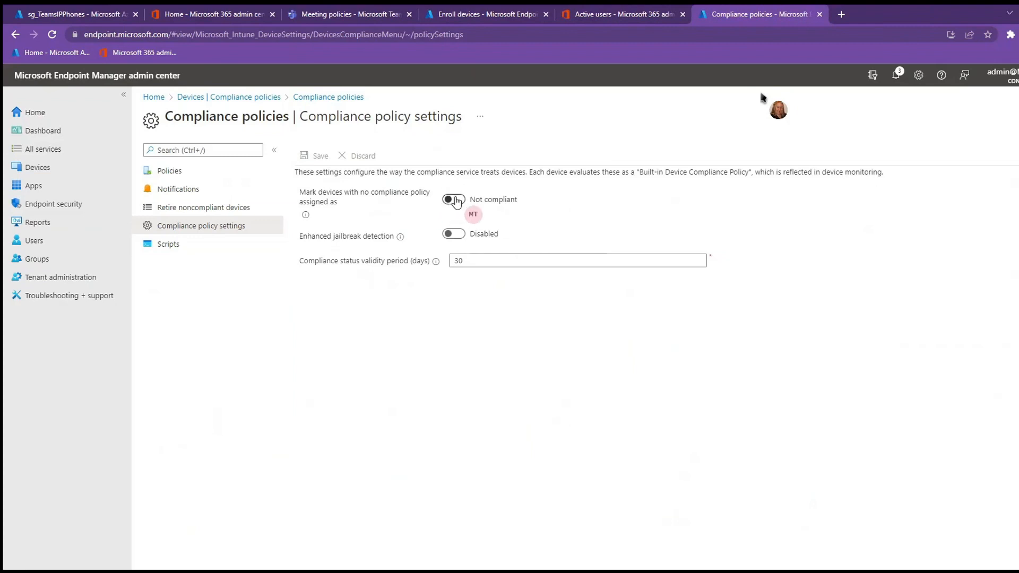
- Try marking devices with no compliance policy assigned as Compliant, switching between Compliant and Not compliant without saving
{"action": "left_click", "coordinate": [454, 200]}
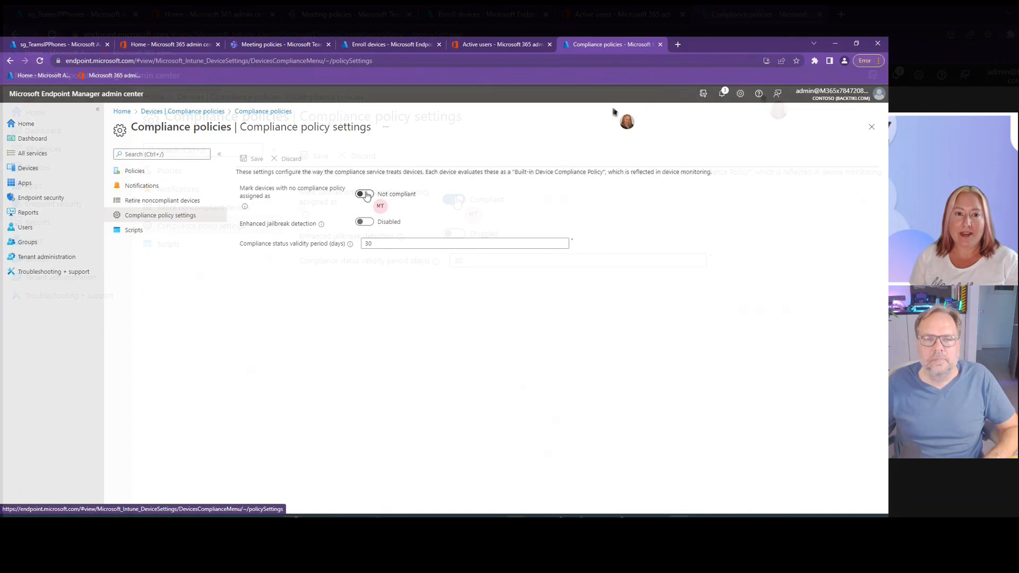
{"action": "left_click", "coordinate": [366, 195]}
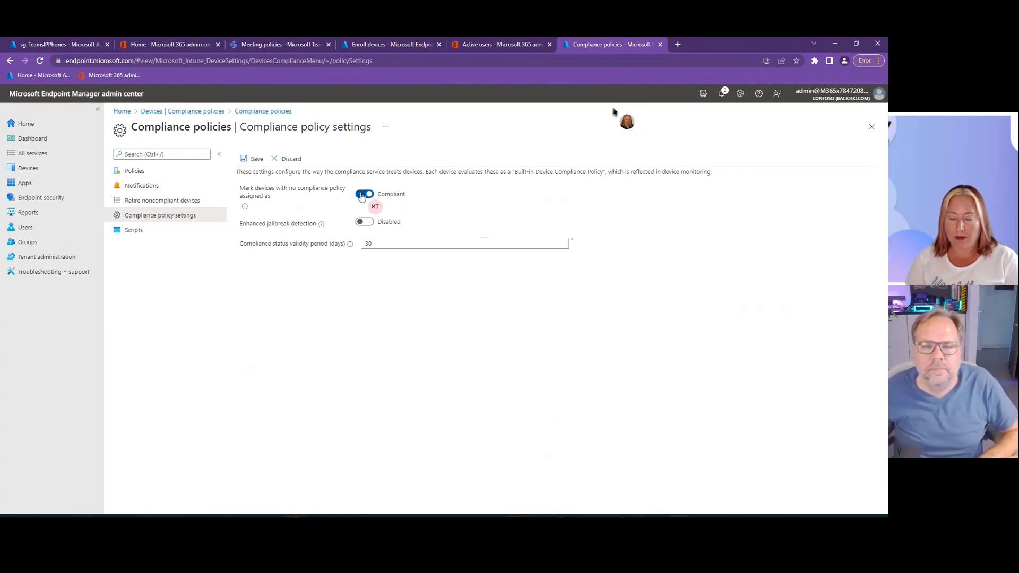
{"action": "mouse_move", "coordinate": [245, 207]}
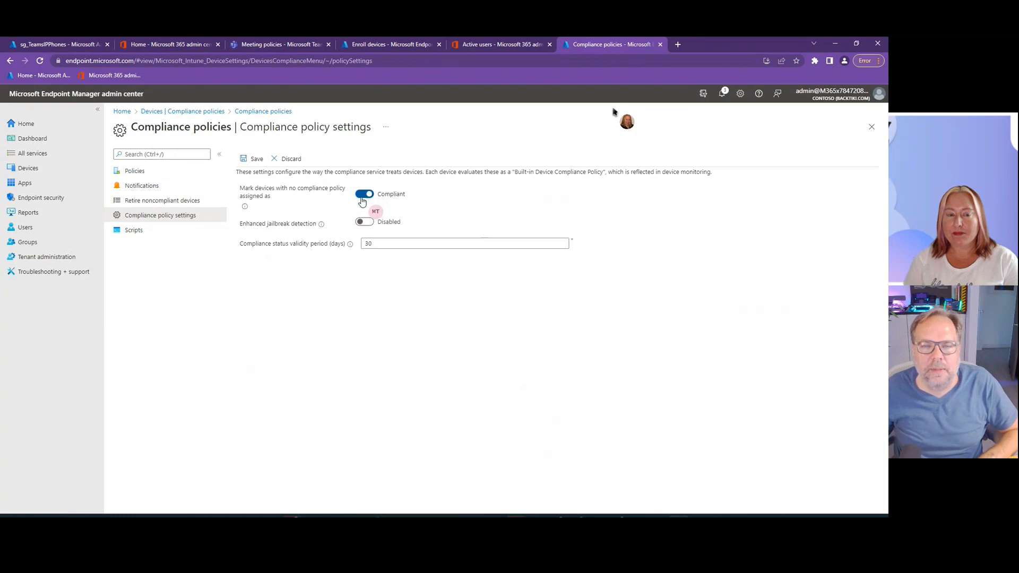
{"action": "left_click", "coordinate": [364, 195]}
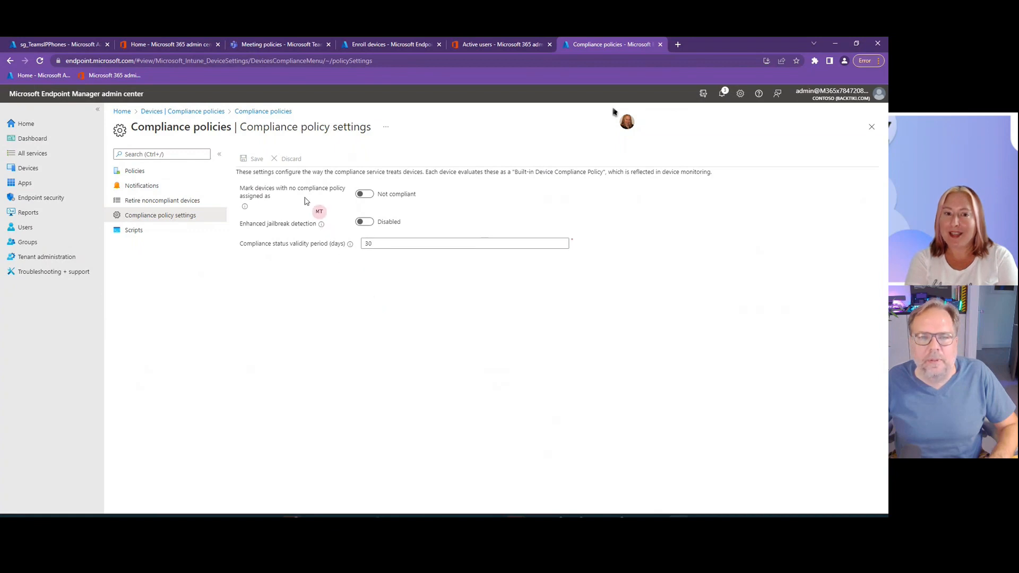
{"action": "left_click", "coordinate": [364, 195]}
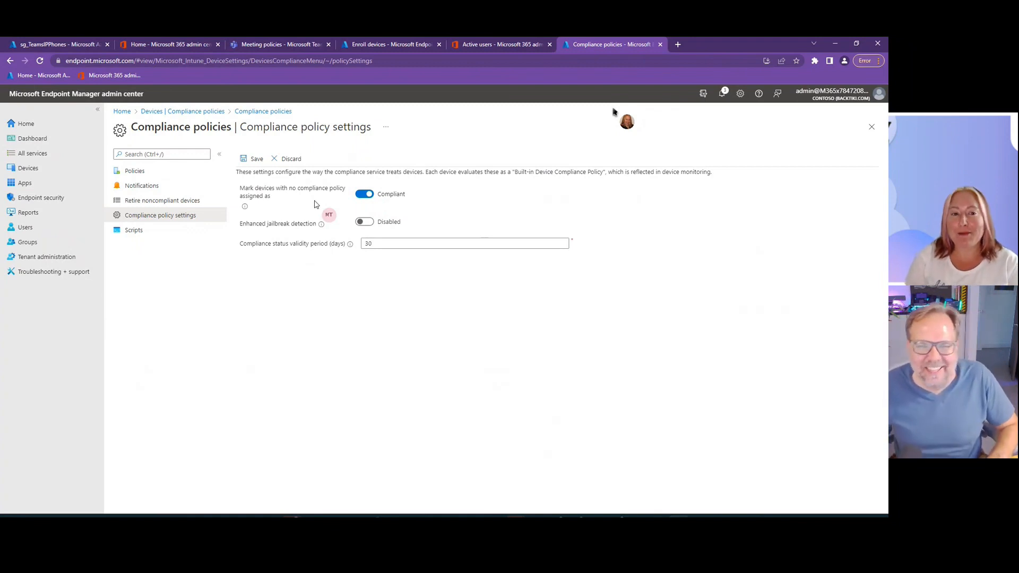
{"action": "left_click", "coordinate": [360, 196]}
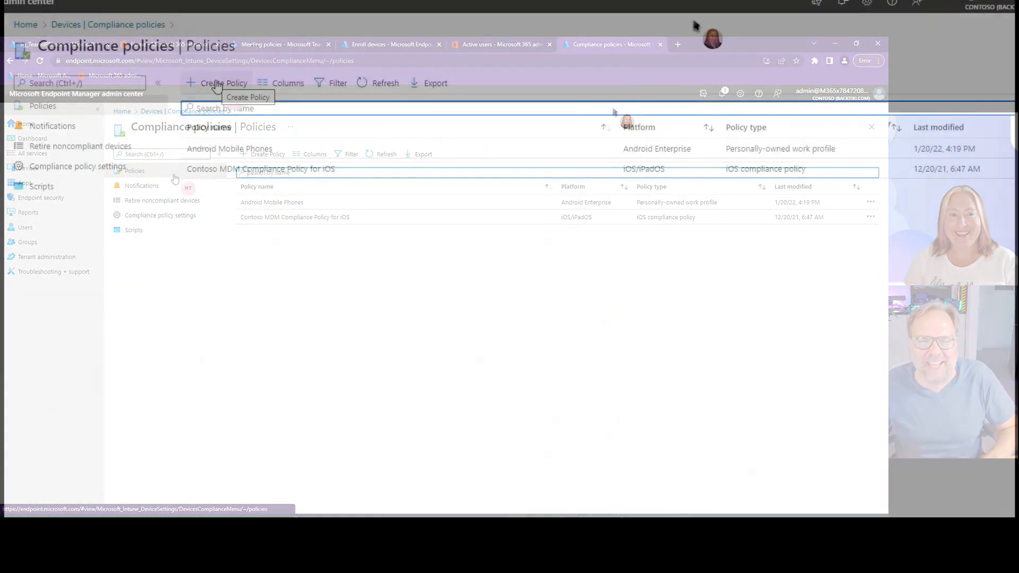
- Create a new compliance policy for the Android device administrator platform
{"action": "left_click", "coordinate": [218, 84]}
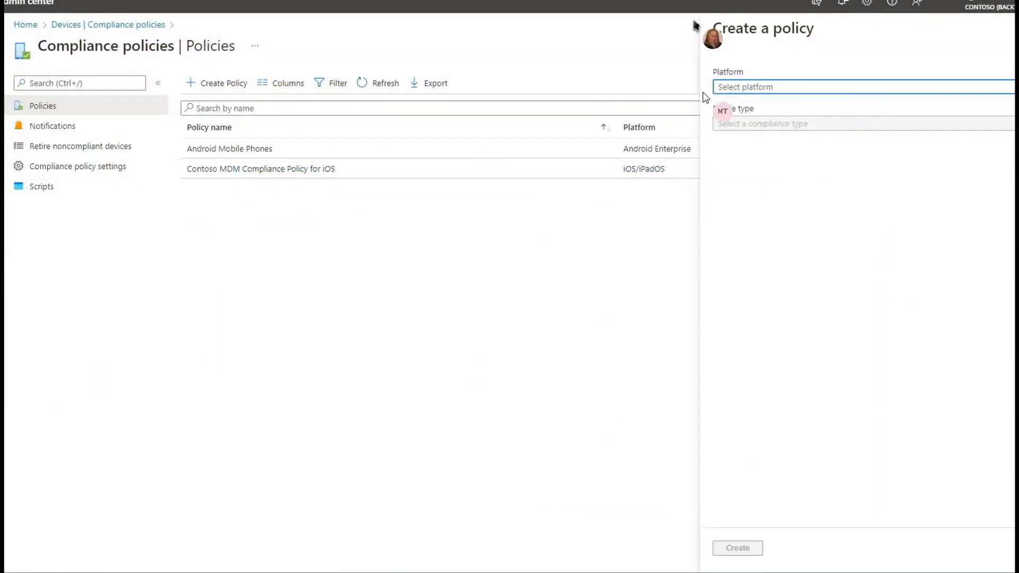
{"action": "left_click", "coordinate": [805, 92]}
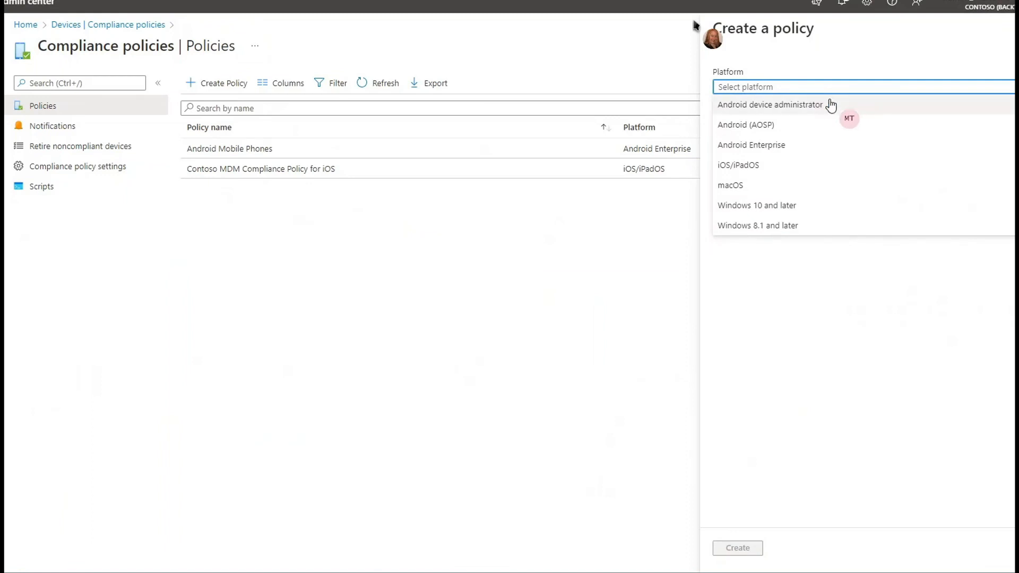
{"action": "left_click", "coordinate": [831, 106]}
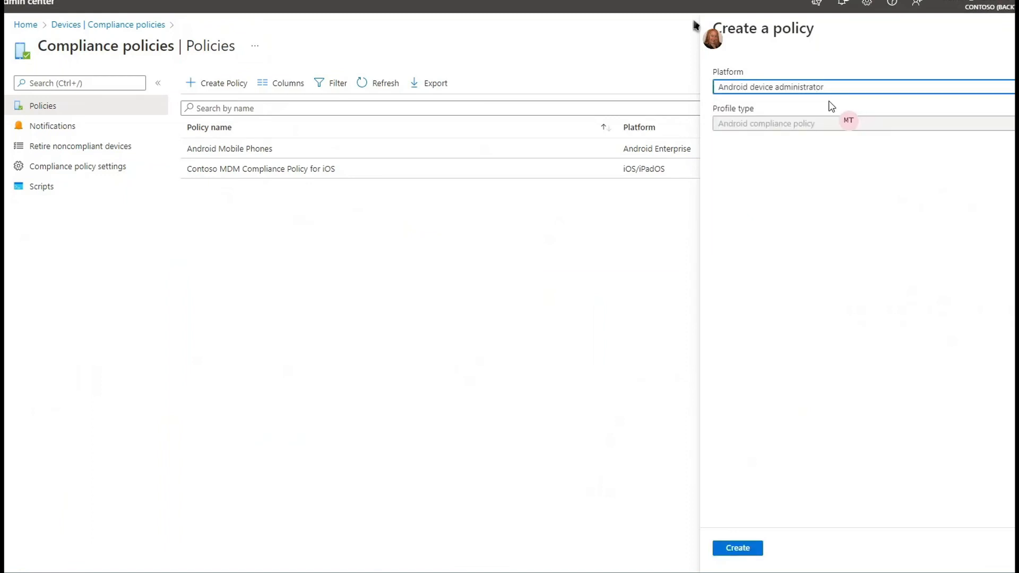
{"action": "left_click", "coordinate": [732, 549]}
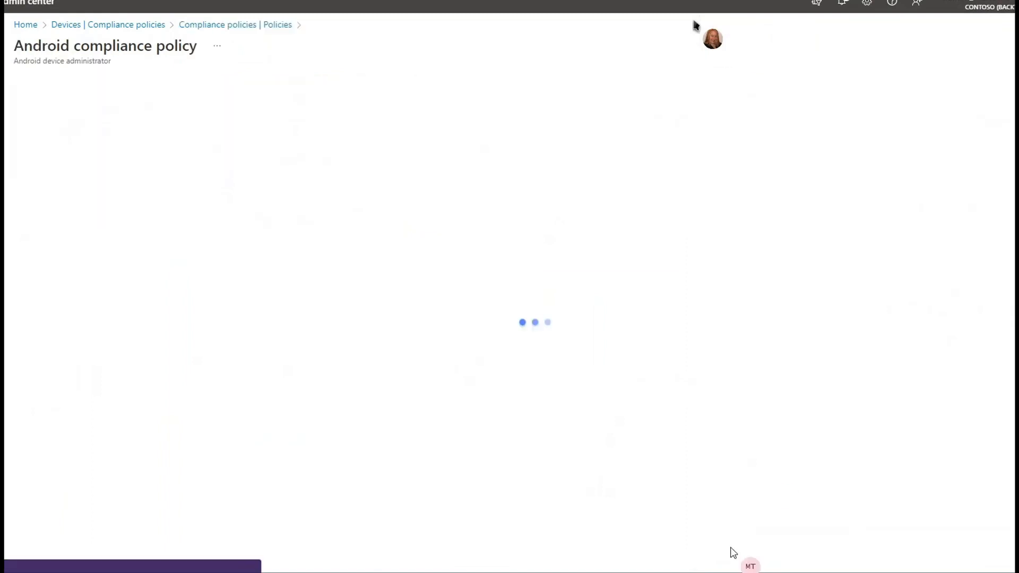
- Name the compliance policy "Teams Android devices", describe it as "Teams phones and stuff", and continue to the compliance settings
{"action": "left_click", "coordinate": [257, 120]}
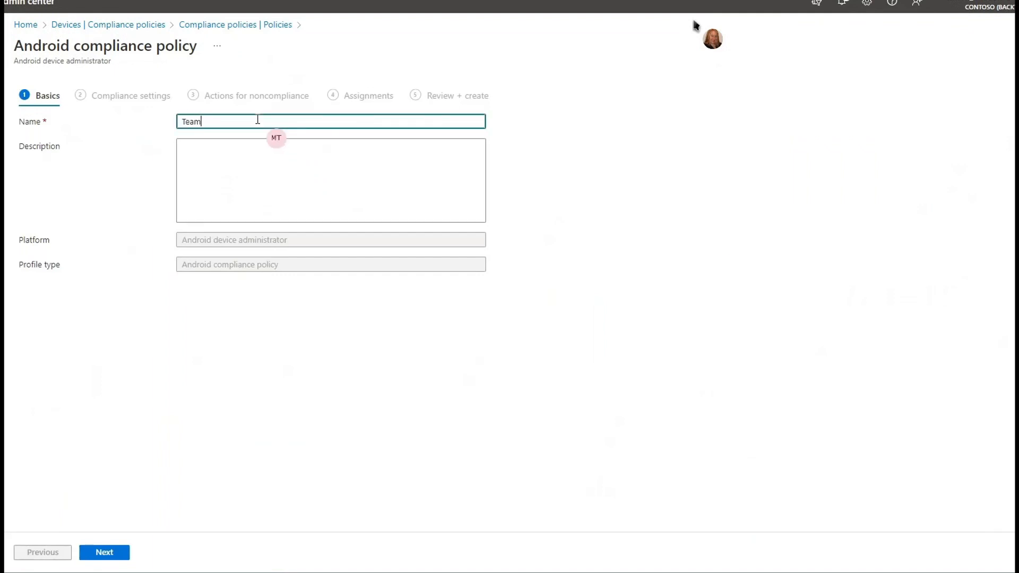
{"action": "type", "text": "Teams Android c"}
{"action": "left_click", "coordinate": [352, 160]}
{"action": "type", "text": "Teams phones and stuff"}
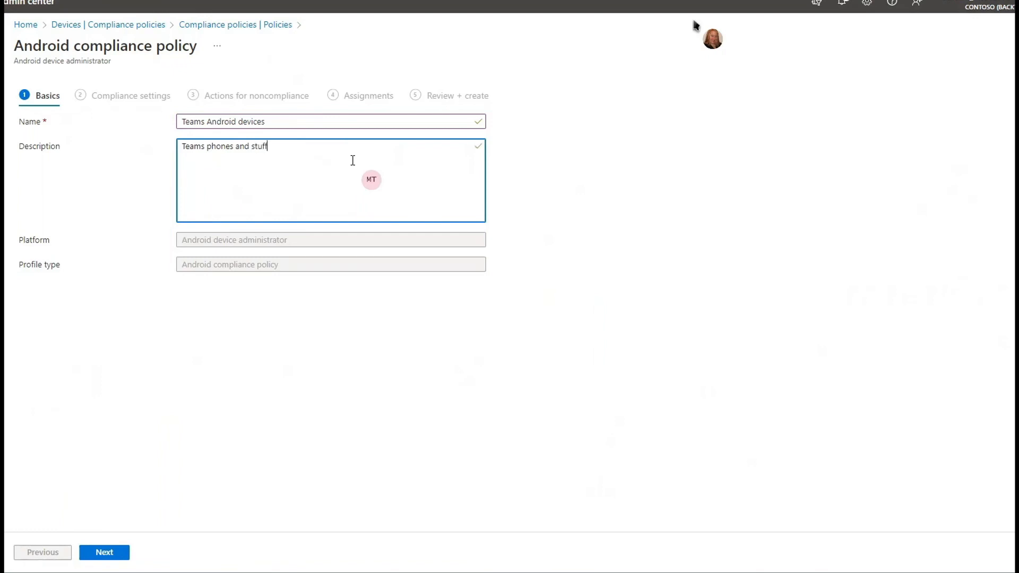
{"action": "right_click", "coordinate": [353, 160]}
{"action": "left_click", "coordinate": [116, 554]}
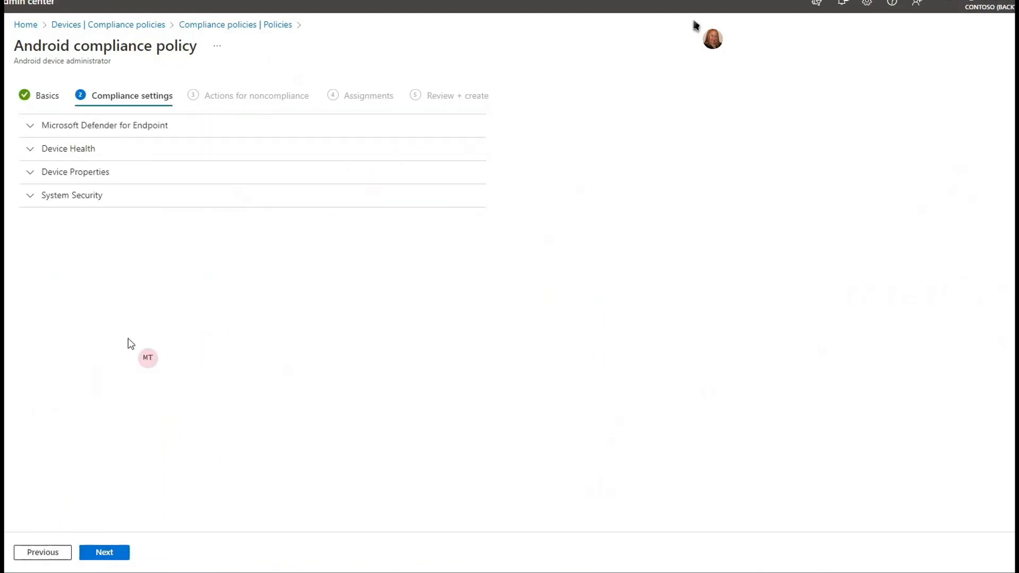
- Under Microsoft Defender for Endpoint, require the device to be at or under a High machine risk score
{"action": "left_click", "coordinate": [30, 126]}
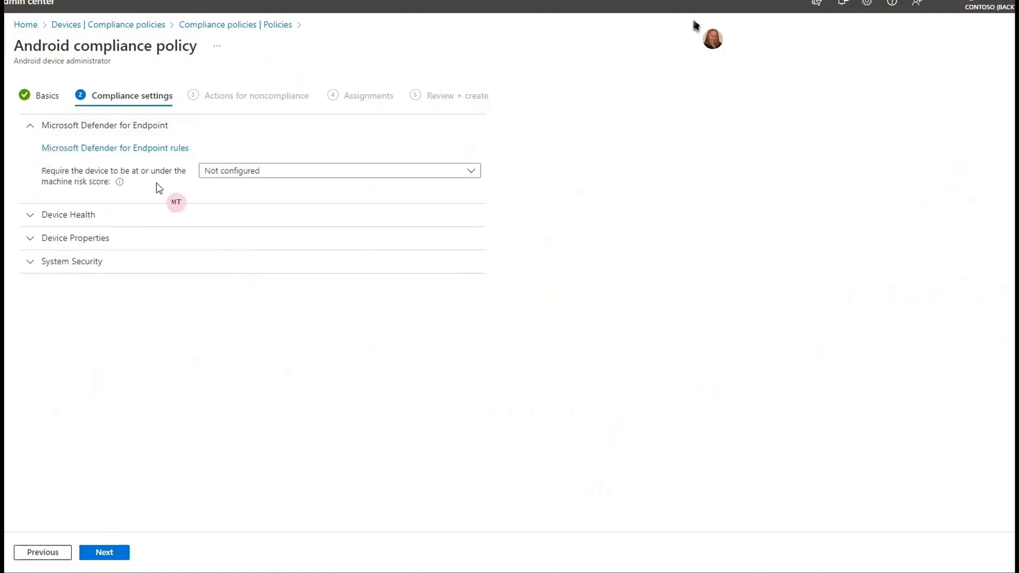
{"action": "left_click", "coordinate": [272, 171]}
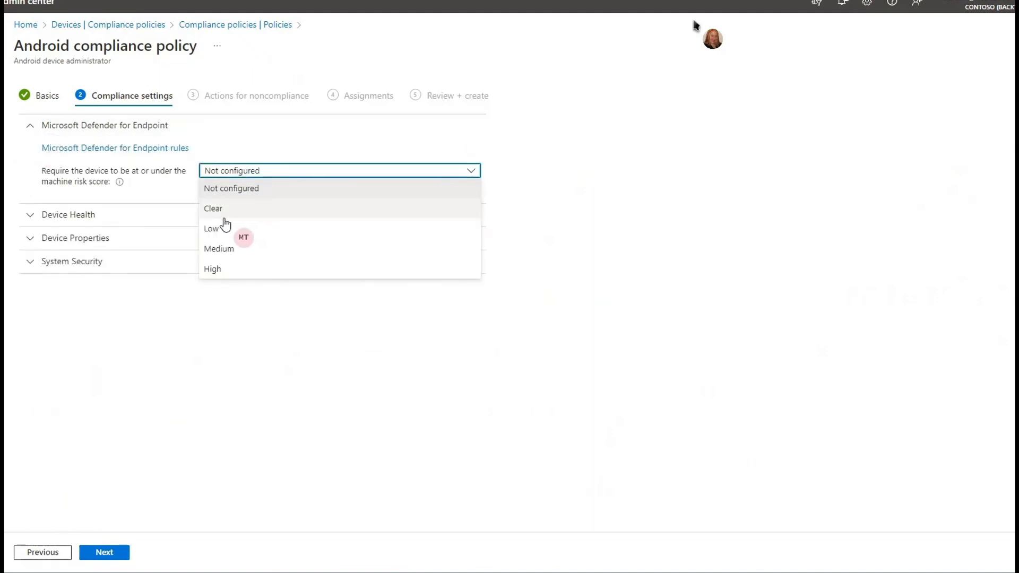
{"action": "left_click", "coordinate": [221, 267]}
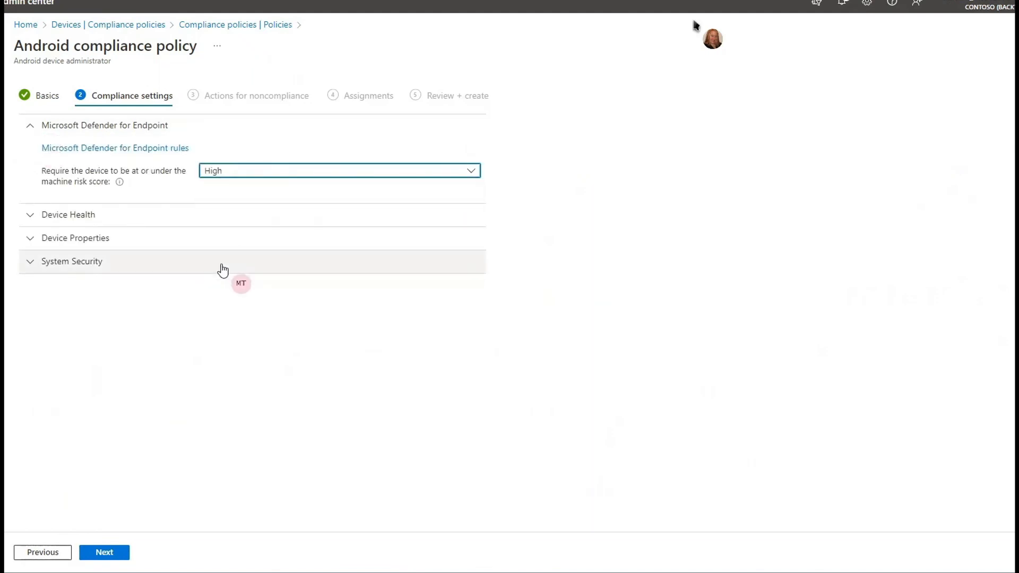
- In the Device Health settings, block rooted devices and require an up-to-date security provider
{"action": "left_click", "coordinate": [110, 218]}
{"action": "left_click", "coordinate": [283, 277]}
{"action": "left_click", "coordinate": [219, 397]}
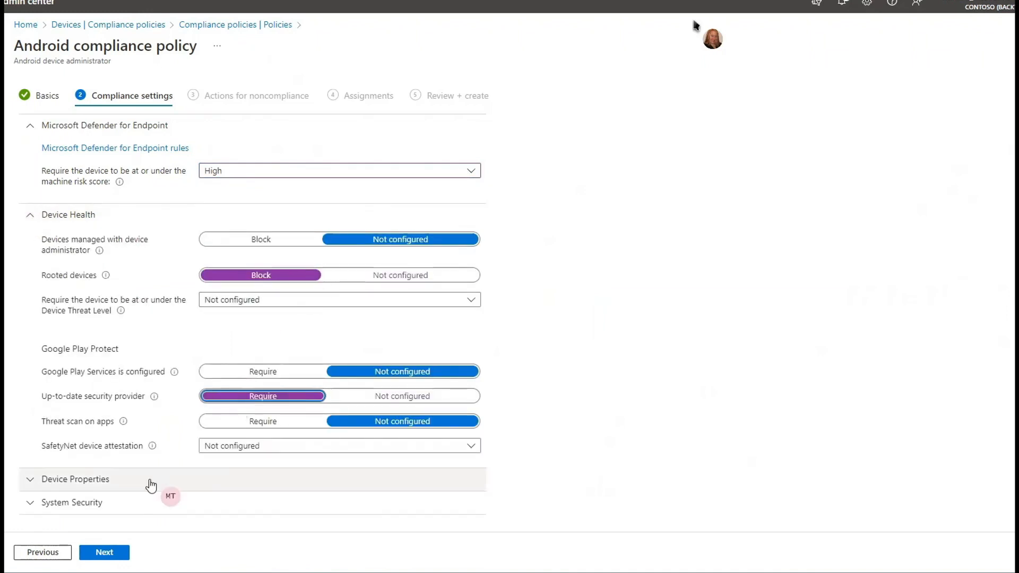
- In Device Properties, set the minimum OS version to 13, try 13 as the maximum OS version, and clear the maximum again
{"action": "left_click", "coordinate": [100, 480]}
{"action": "scroll", "coordinate": [157, 349], "scroll_direction": "down", "scroll_amount": 2}
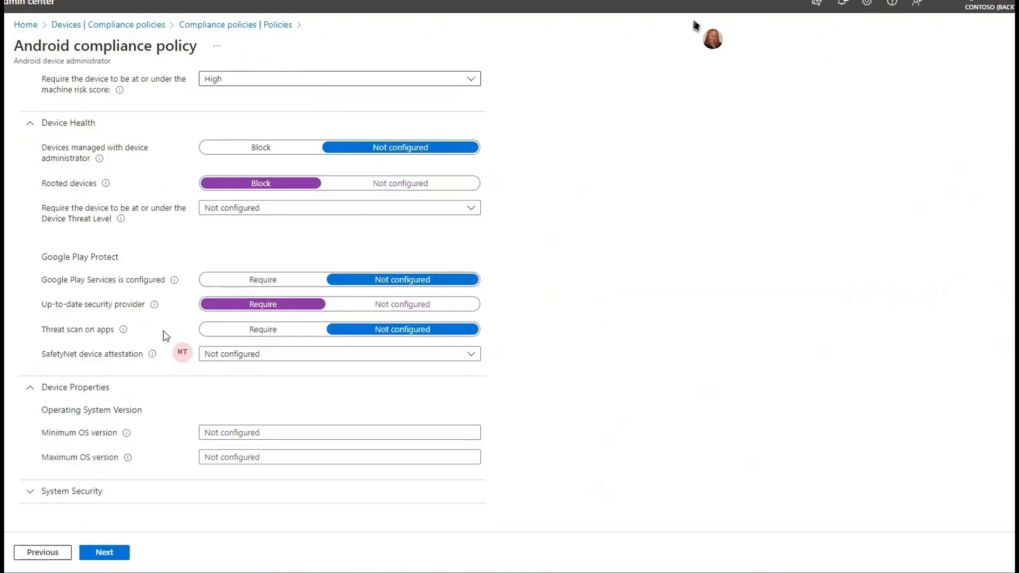
{"action": "left_click", "coordinate": [249, 432]}
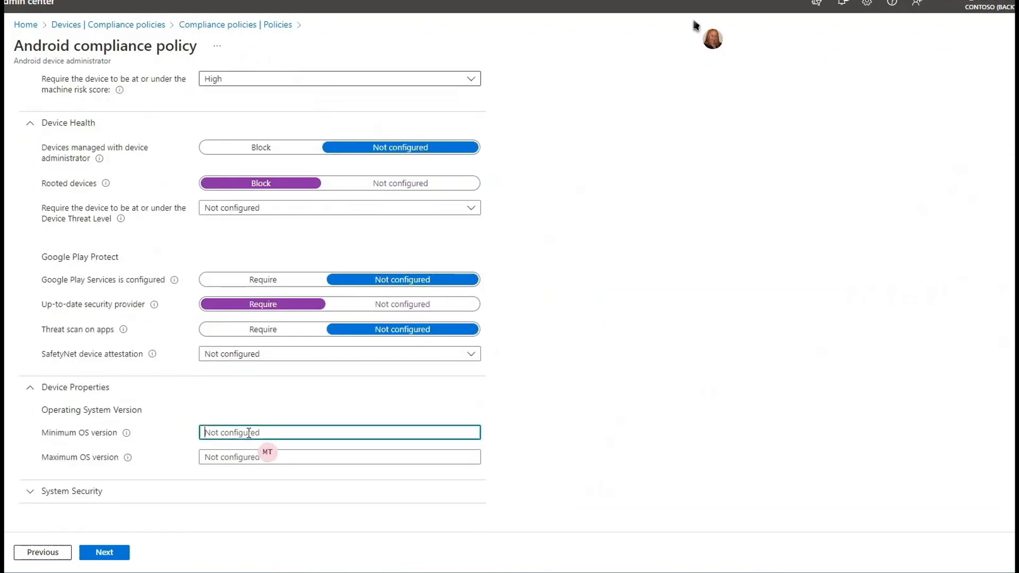
{"action": "type", "text": "13"}
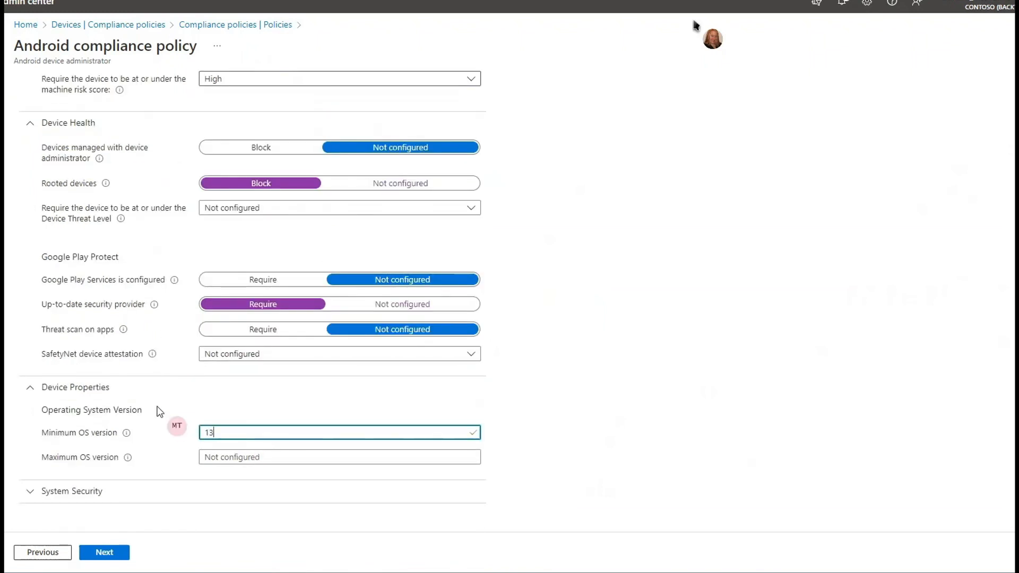
{"action": "left_click", "coordinate": [236, 457]}
{"action": "type", "text": "13"}
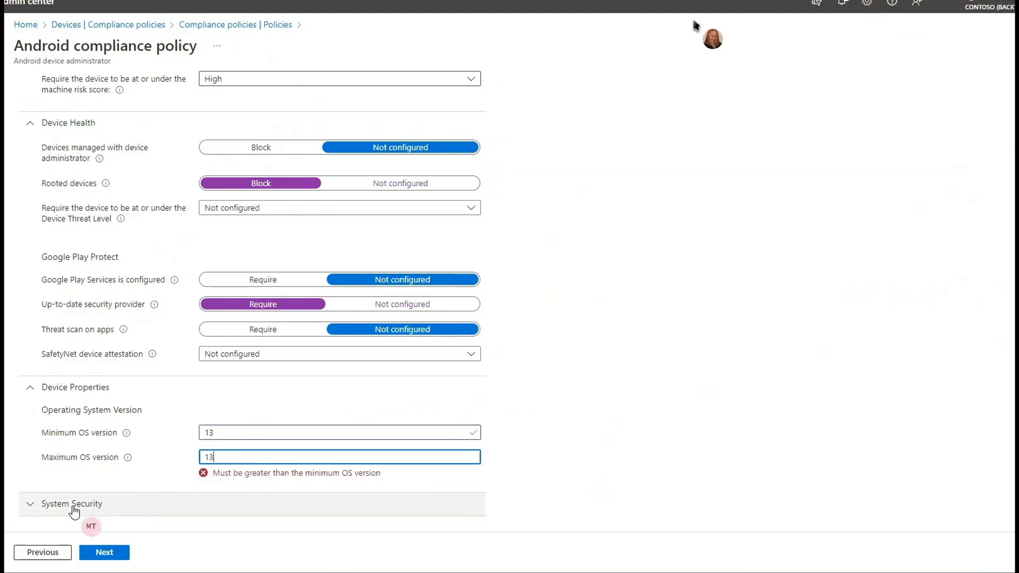
{"action": "left_click_drag", "start_coordinate": [278, 460], "coordinate": [175, 459]}
{"action": "key", "text": "BackSpace"}
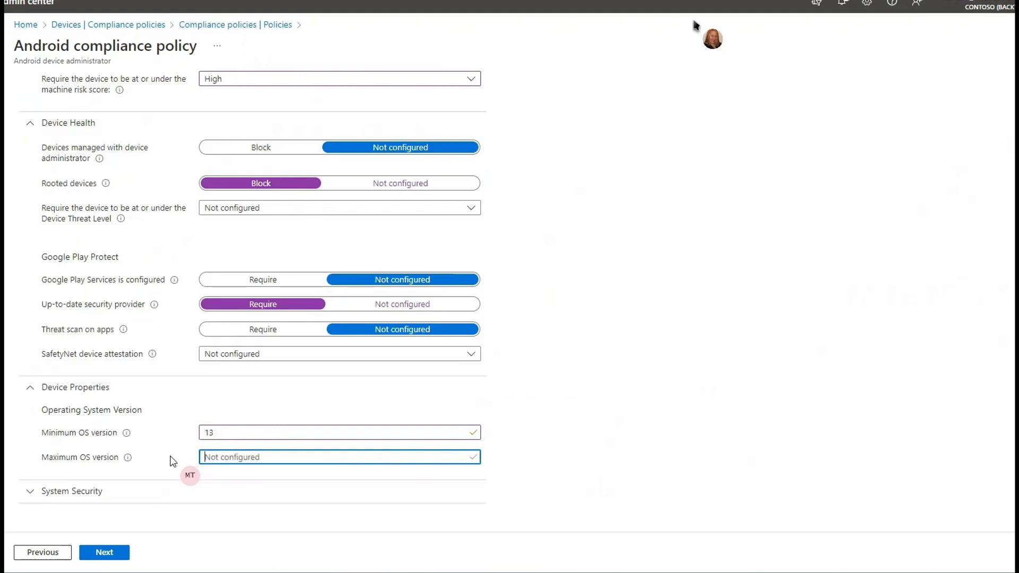
- Expand the System Security settings, look at the actions for noncompliance, and return to the compliance settings
{"action": "left_click", "coordinate": [80, 494]}
{"action": "scroll", "coordinate": [98, 436], "scroll_direction": "down", "scroll_amount": 5}
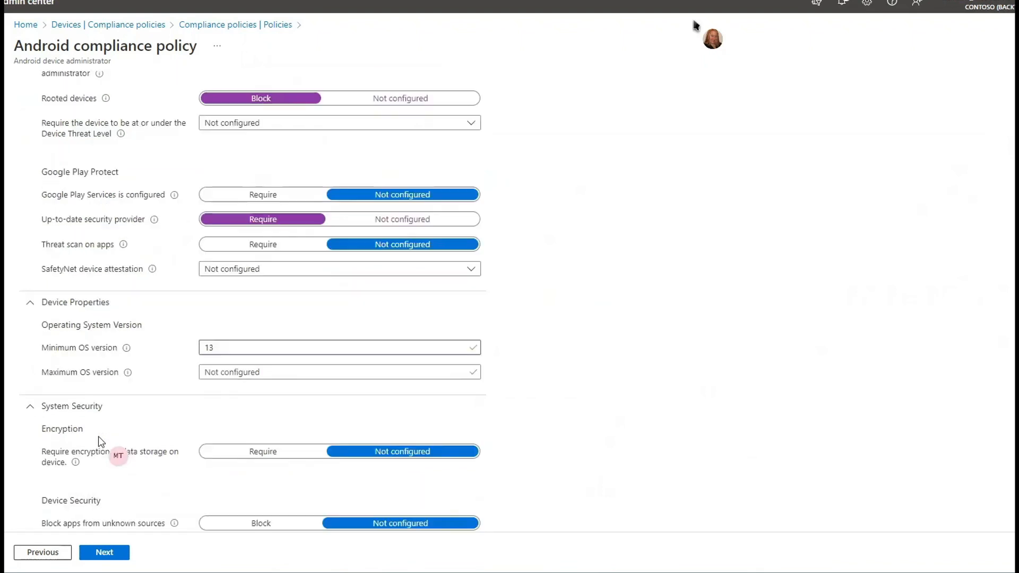
{"action": "left_click", "coordinate": [101, 553]}
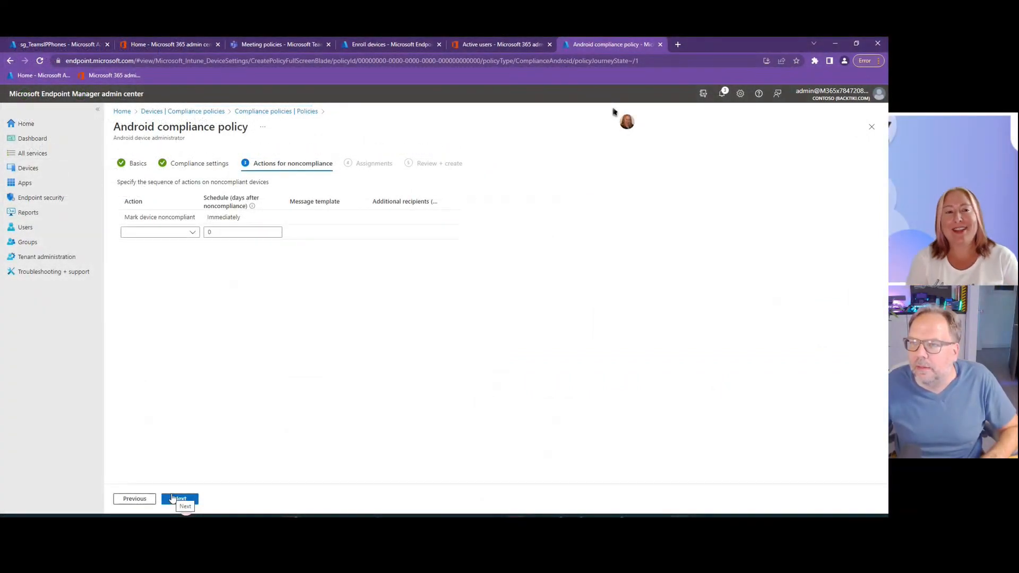
{"action": "left_click", "coordinate": [134, 498]}
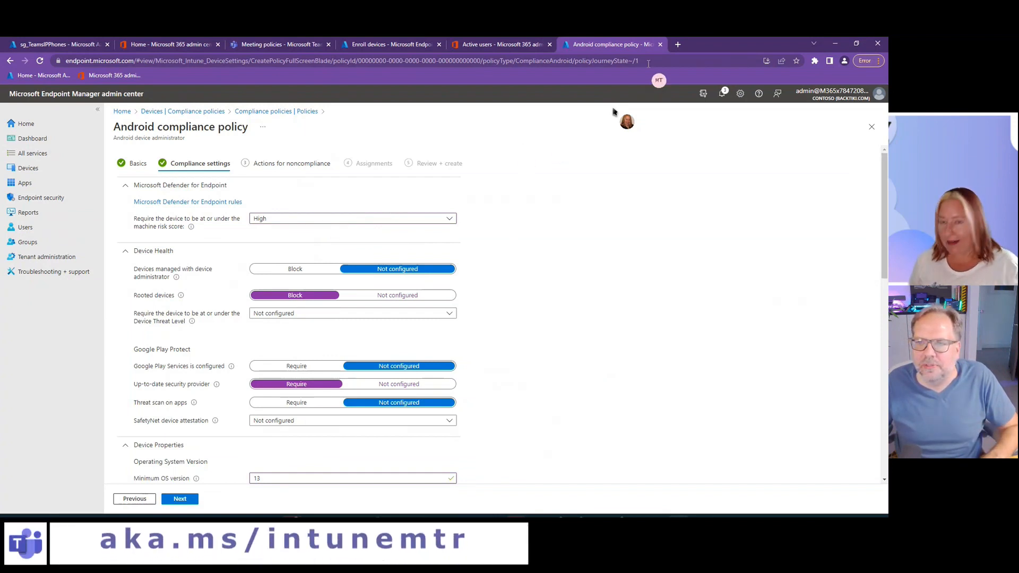
- Search the web for "conditional access with teams" and open the Microsoft article on supported Conditional Access and Intune device compliance policies
{"action": "left_click", "coordinate": [677, 45]}
{"action": "type", "text": "conditional access with teams"}
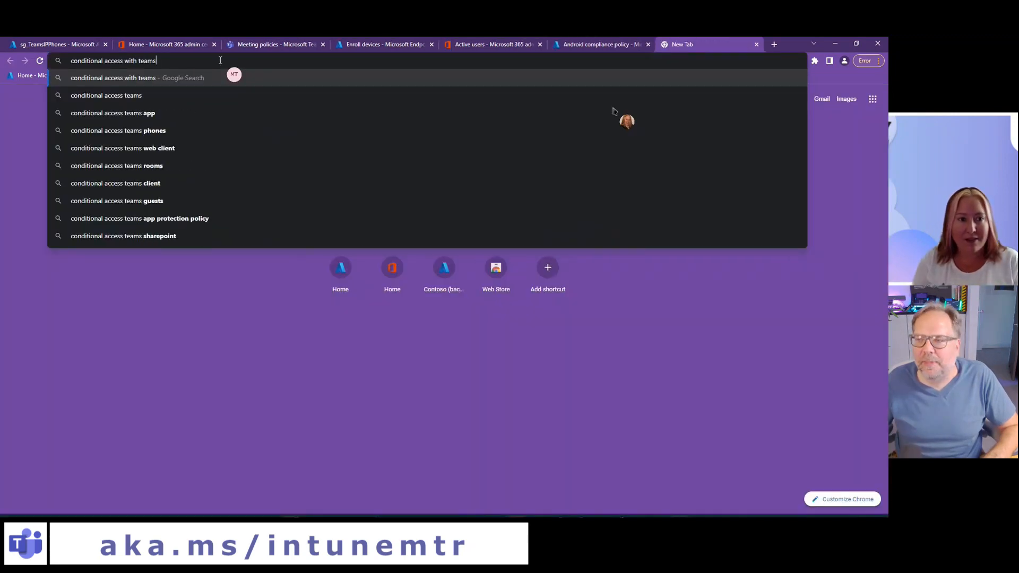
{"action": "key", "text": "Return"}
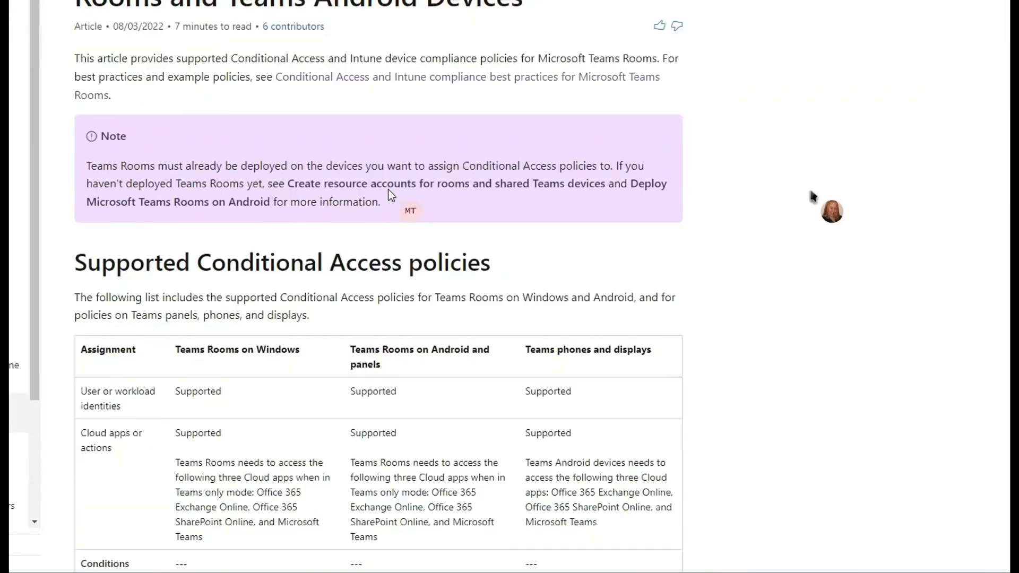
- Review the supported Conditional Access policies and the supported device compliance settings for Teams phones and displays in the article
{"action": "scroll", "coordinate": [387, 189], "scroll_direction": "down", "scroll_amount": 8}
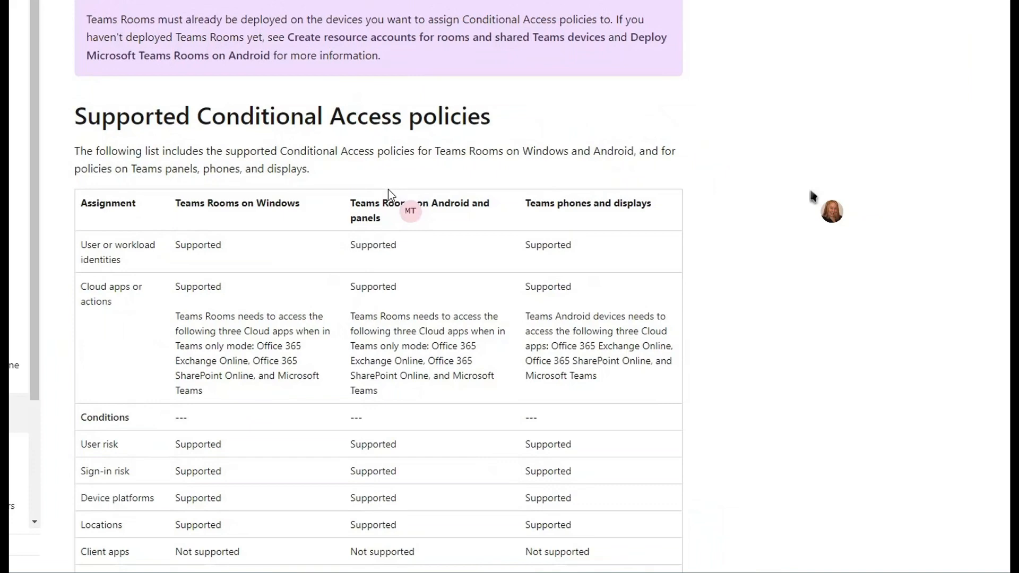
{"action": "scroll", "coordinate": [387, 189], "scroll_direction": "up", "scroll_amount": 4}
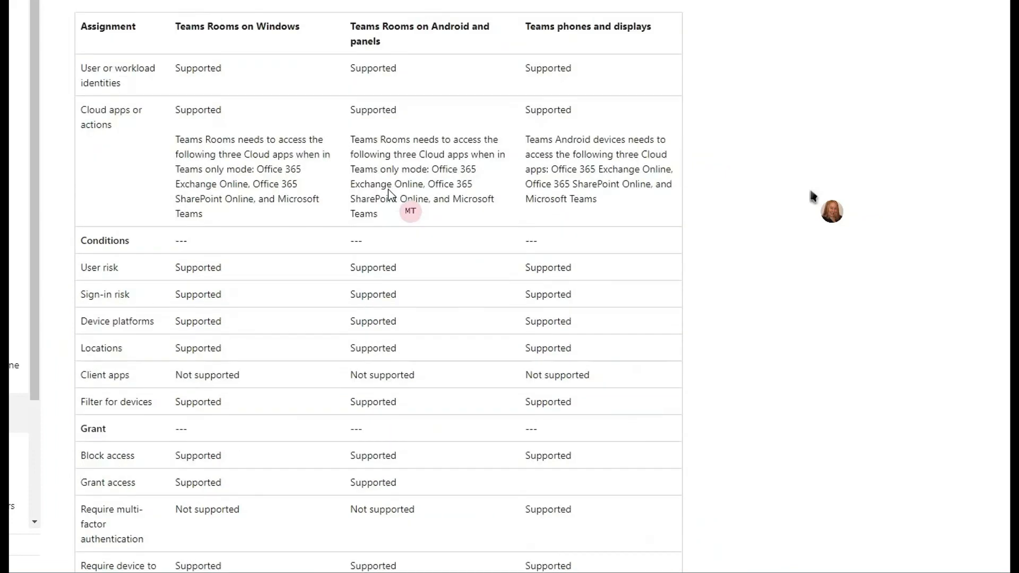
{"action": "scroll", "coordinate": [389, 189], "scroll_direction": "down", "scroll_amount": 15}
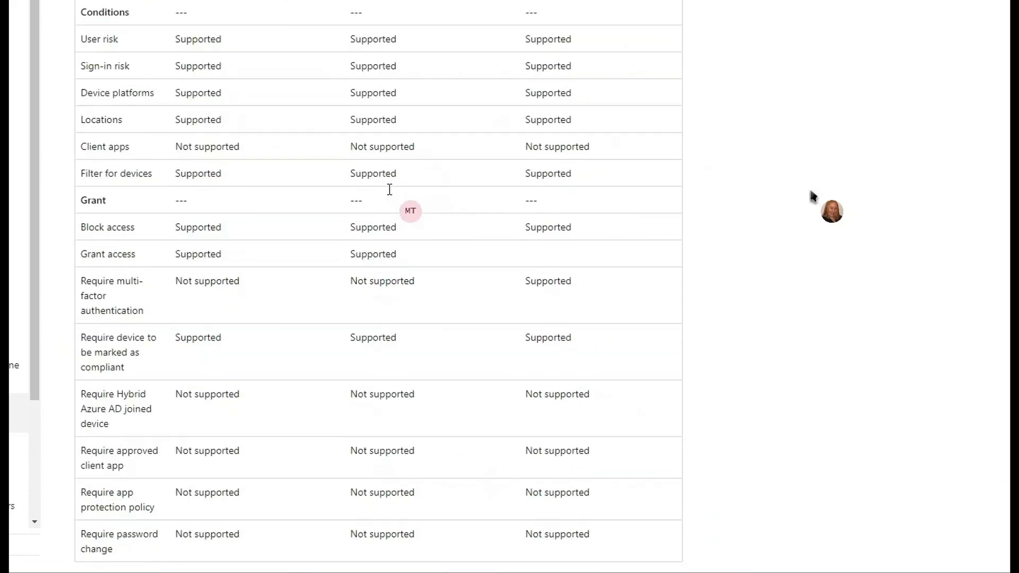
{"action": "scroll", "coordinate": [389, 189], "scroll_direction": "down", "scroll_amount": 7}
{"action": "scroll", "coordinate": [389, 189], "scroll_direction": "up", "scroll_amount": 5}
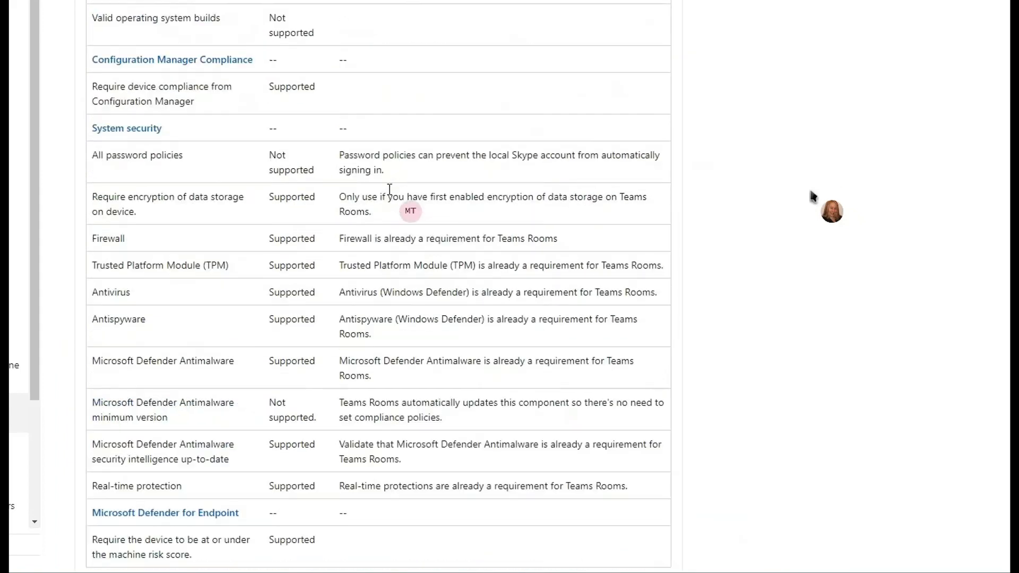
{"action": "scroll", "coordinate": [389, 189], "scroll_direction": "up", "scroll_amount": 3}
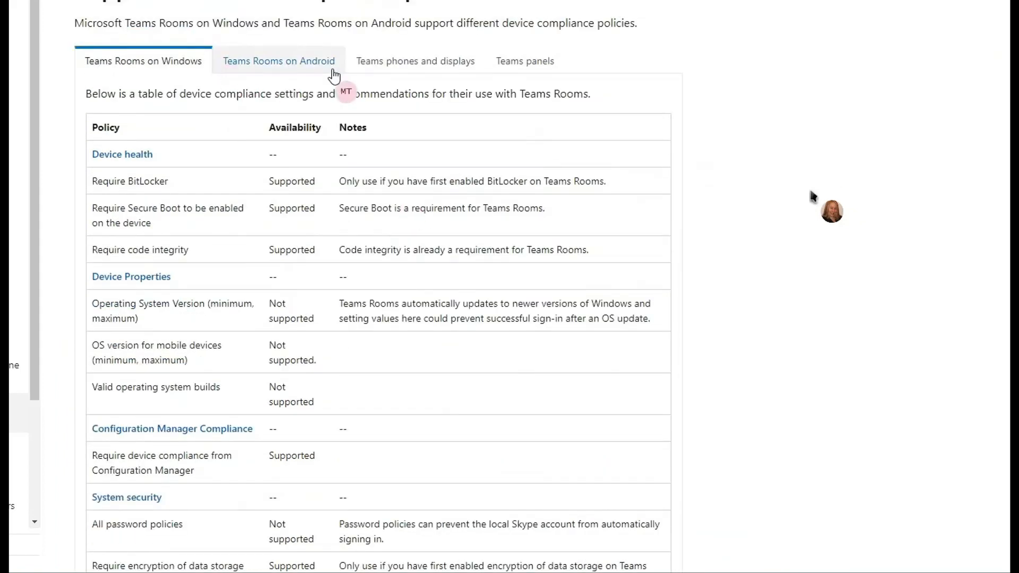
{"action": "left_click", "coordinate": [405, 70]}
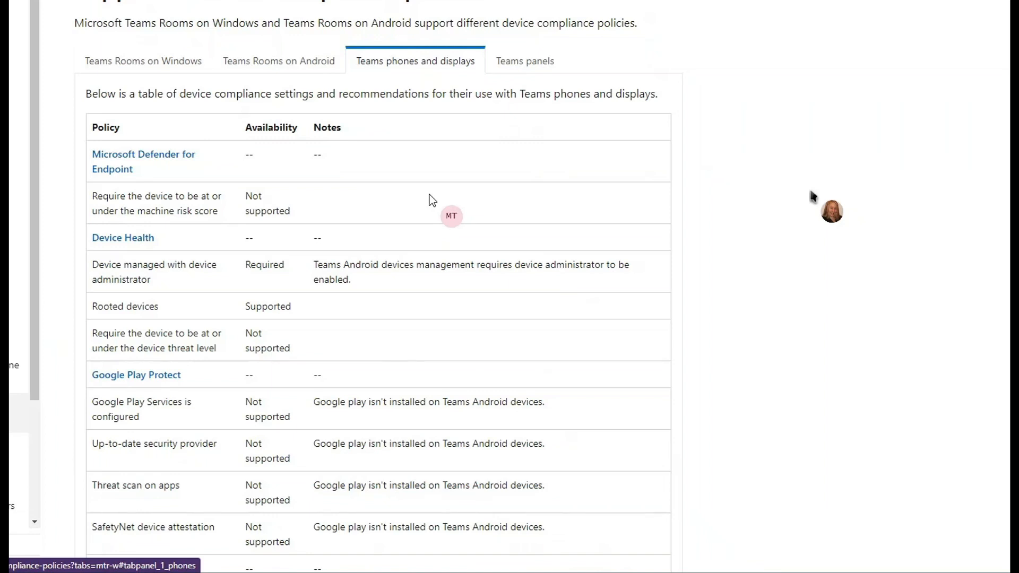
{"action": "scroll", "coordinate": [431, 200], "scroll_direction": "down", "scroll_amount": 1}
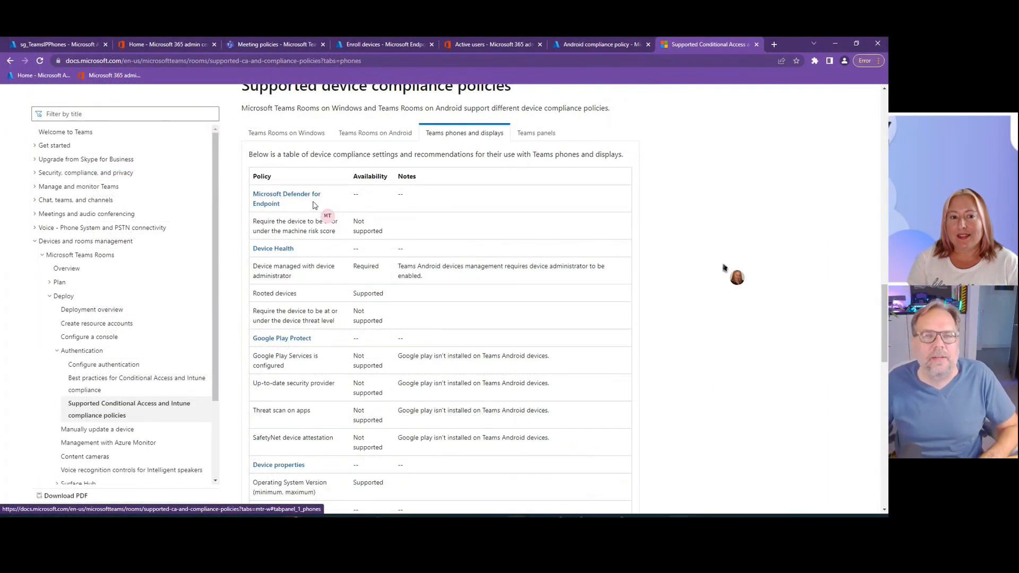
- Return to the Android compliance policy and set the required machine risk score to Not configured
{"action": "left_click", "coordinate": [365, 44]}
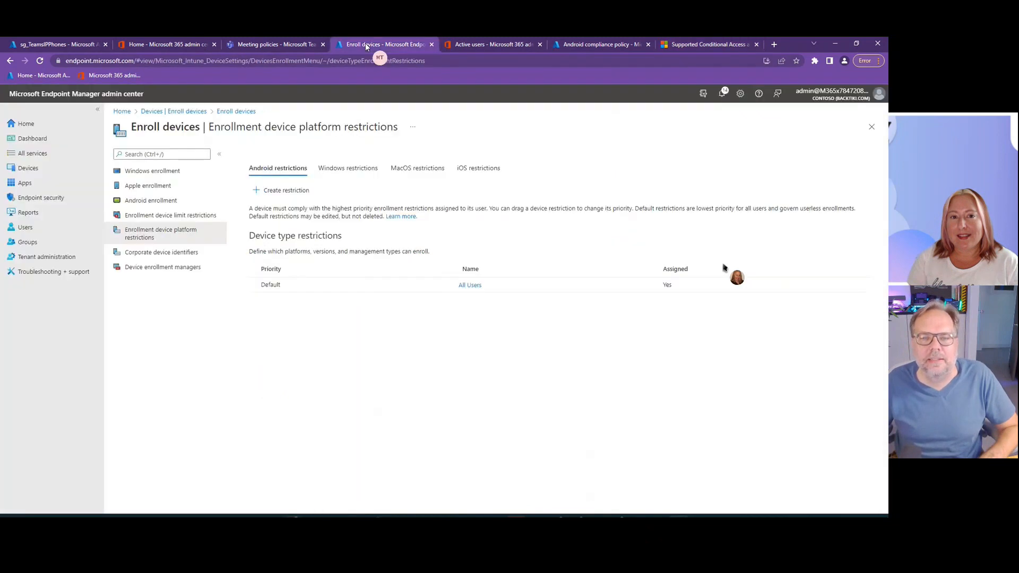
{"action": "left_click", "coordinate": [600, 44]}
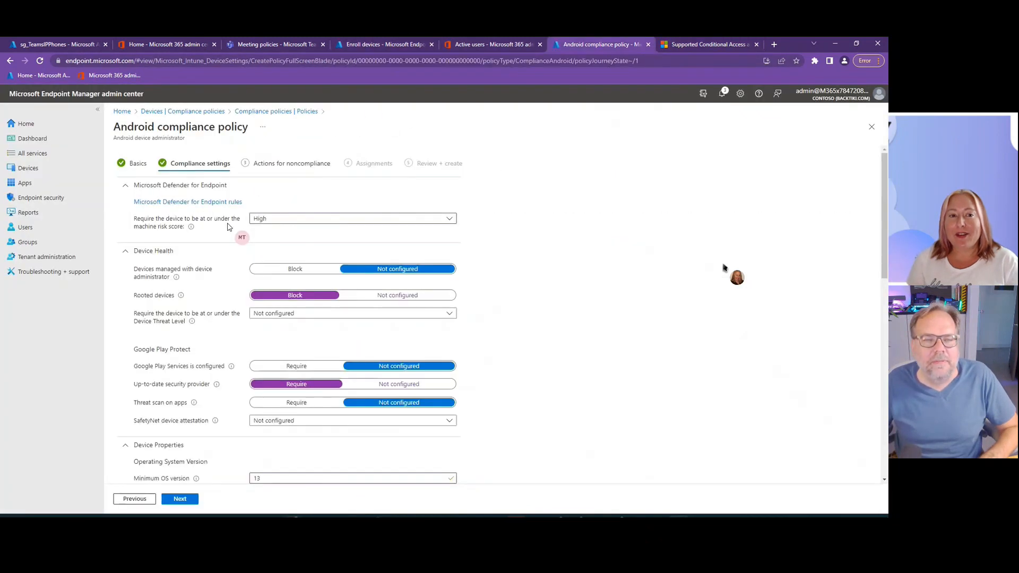
{"action": "left_click", "coordinate": [323, 219]}
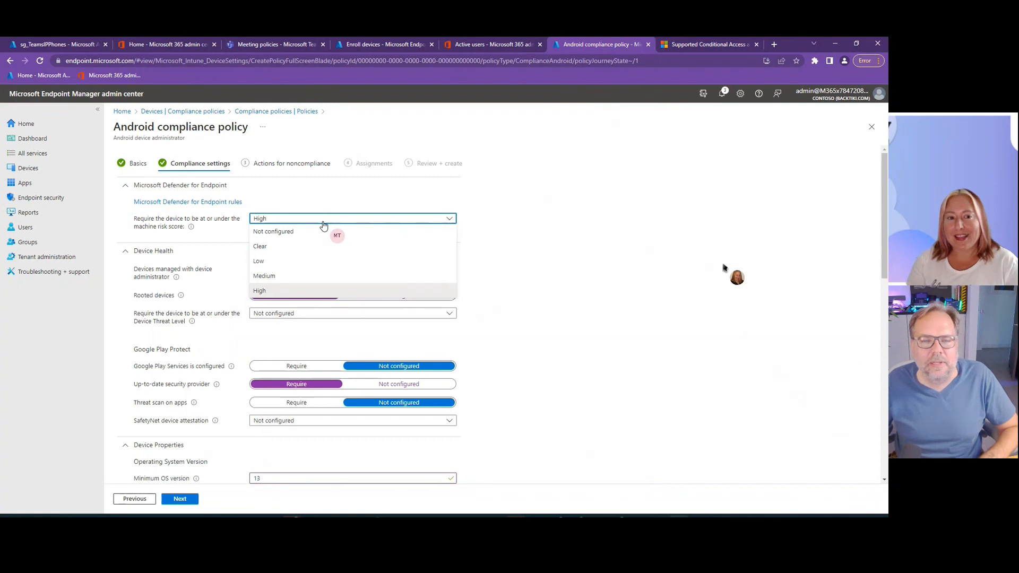
{"action": "left_click", "coordinate": [306, 233]}
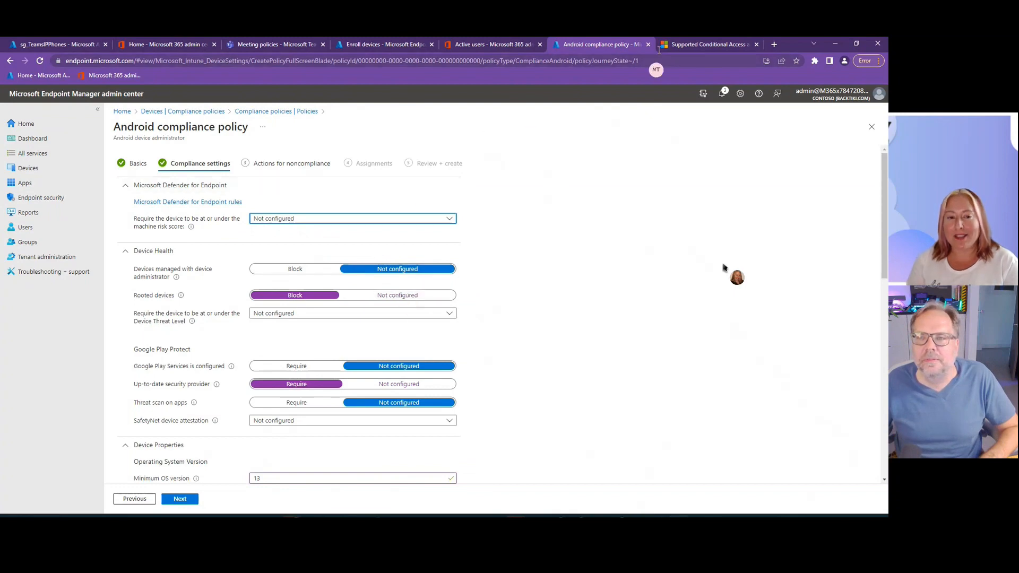
- Check in the Microsoft article whether rooted devices and Google Play Protect settings are supported on Teams phones and displays
{"action": "left_click", "coordinate": [677, 45]}
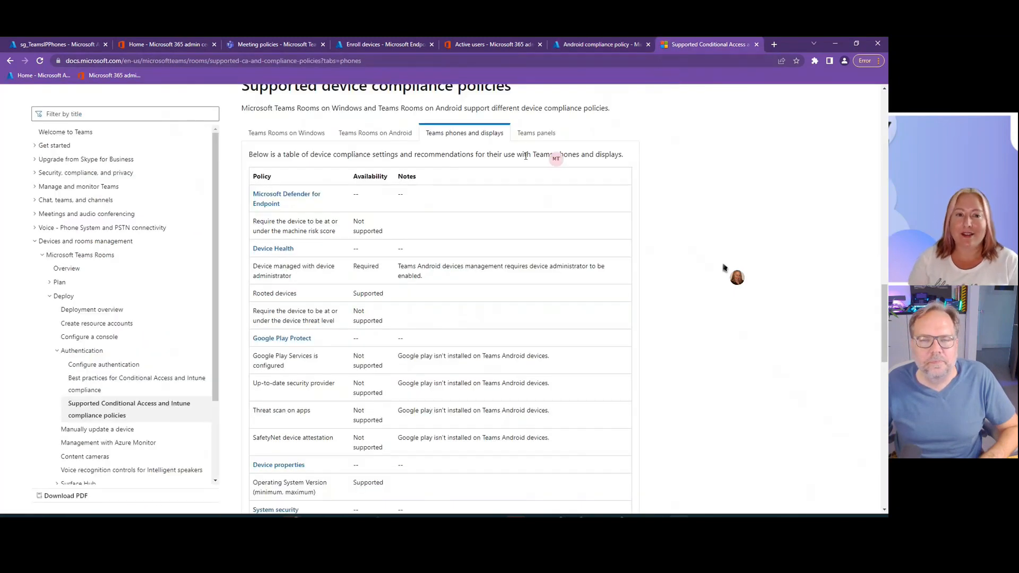
{"action": "left_click_drag", "start_coordinate": [345, 294], "coordinate": [417, 293]}
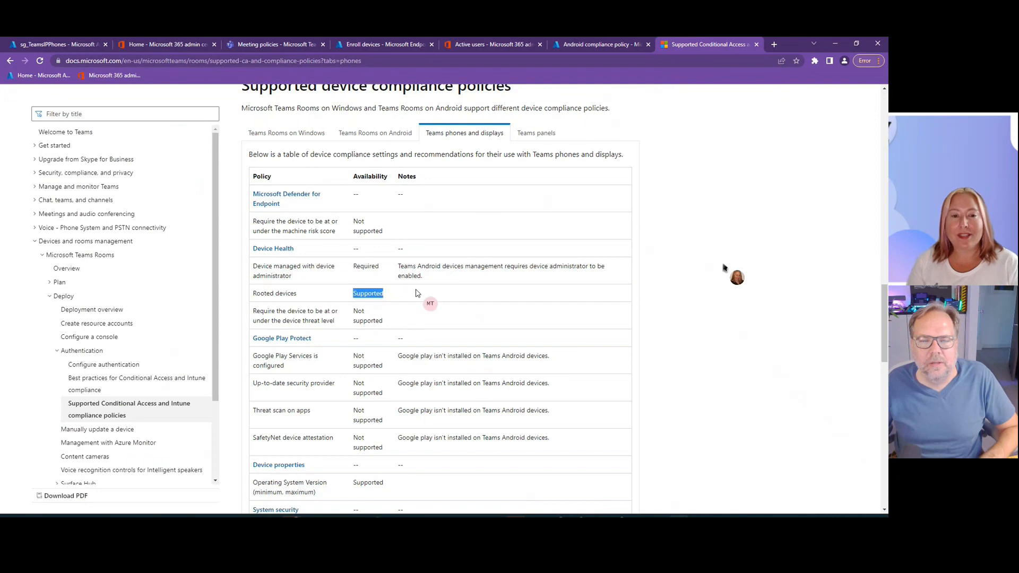
{"action": "scroll", "coordinate": [417, 292], "scroll_direction": "down", "scroll_amount": 1}
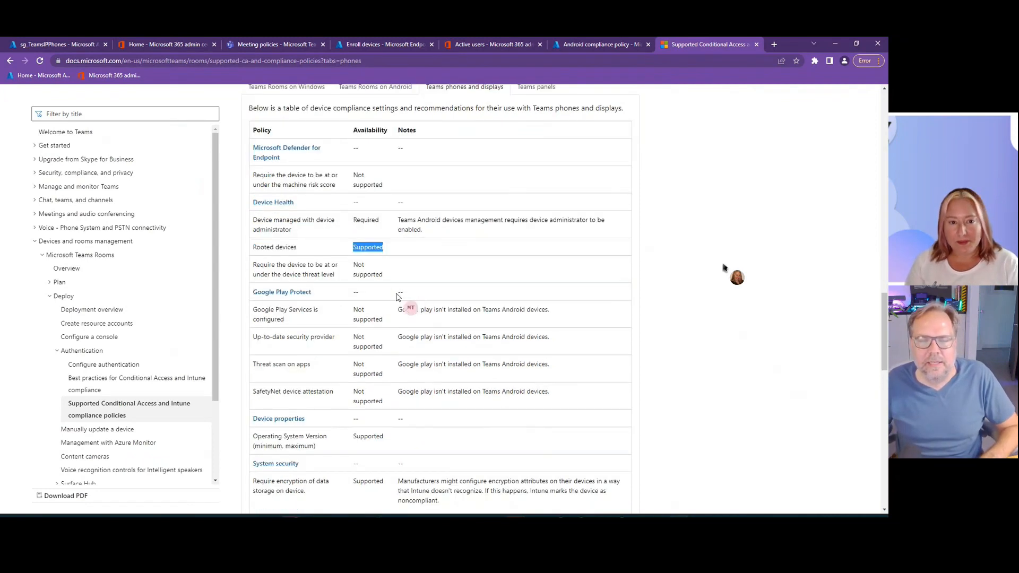
{"action": "left_click_drag", "start_coordinate": [337, 312], "coordinate": [466, 365]}
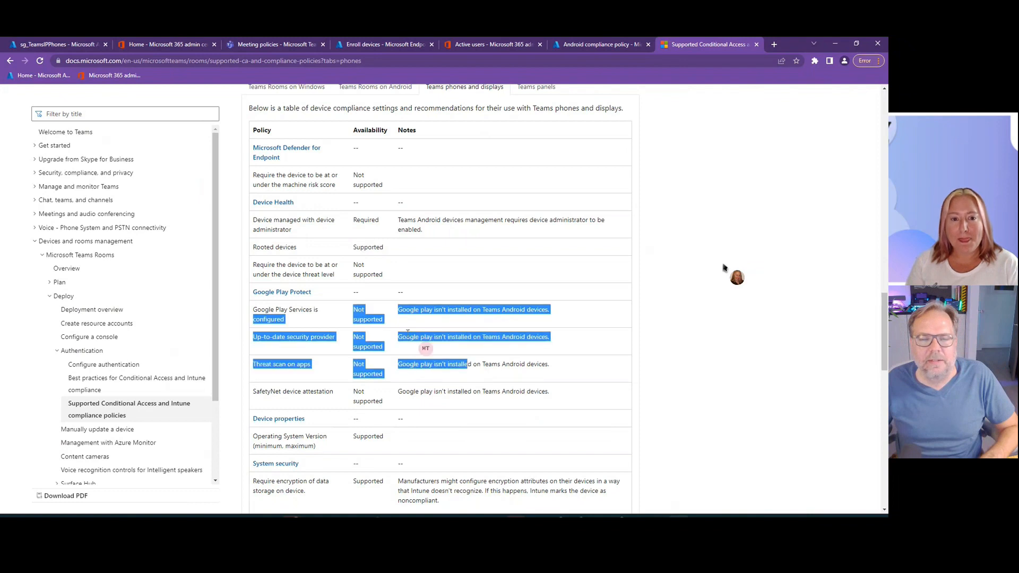
{"action": "left_click", "coordinate": [409, 338]}
- Back in the Android compliance policy, set Up-to-date security provider to Not configured and the minimum OS version to 7
{"action": "left_click", "coordinate": [585, 44]}
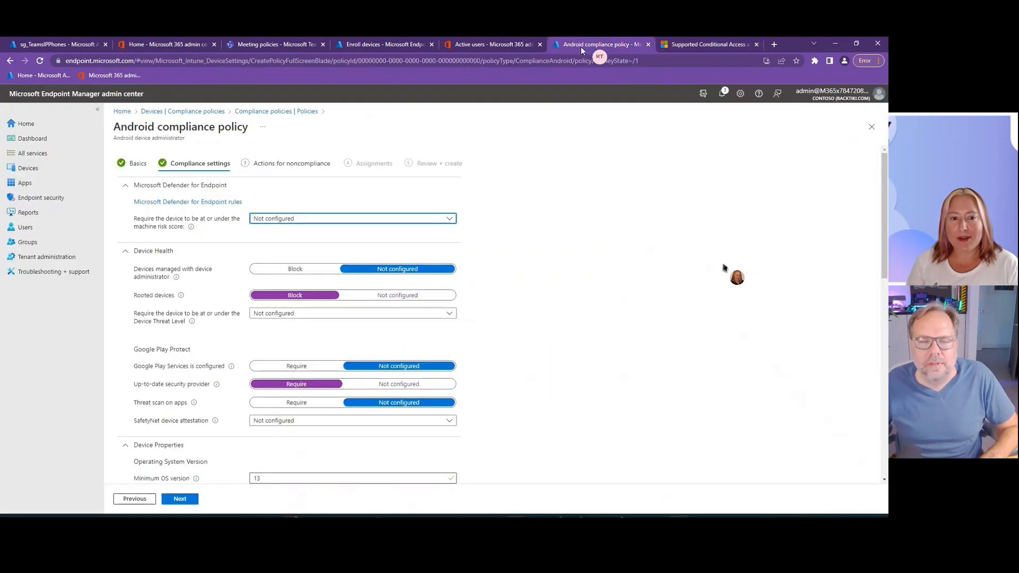
{"action": "left_click", "coordinate": [399, 385]}
{"action": "scroll", "coordinate": [484, 282], "scroll_direction": "down", "scroll_amount": 5}
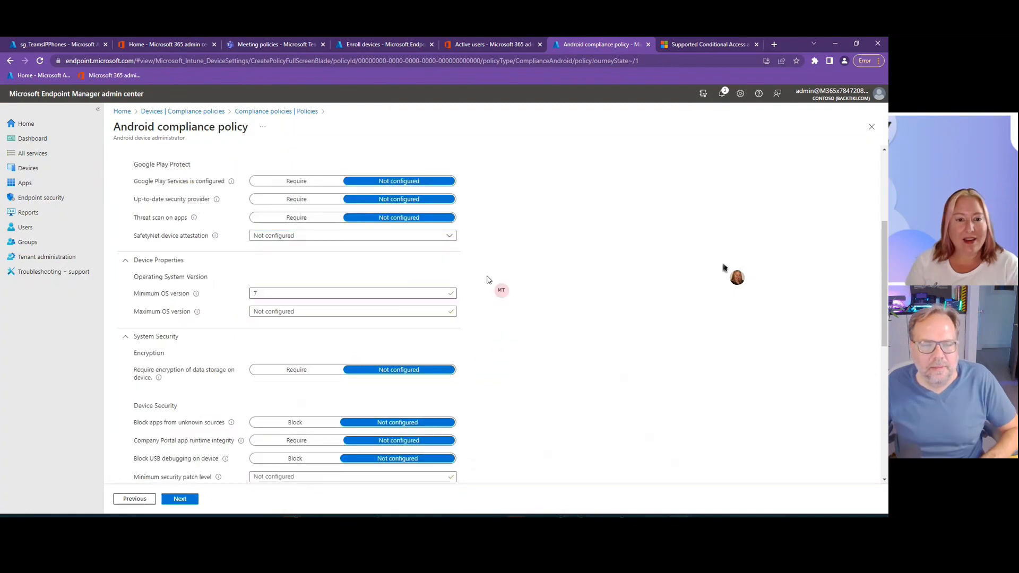
- Try requiring encryption of data storage on the device, then switch the setting back to Not configured
{"action": "scroll", "coordinate": [489, 280], "scroll_direction": "down", "scroll_amount": 1}
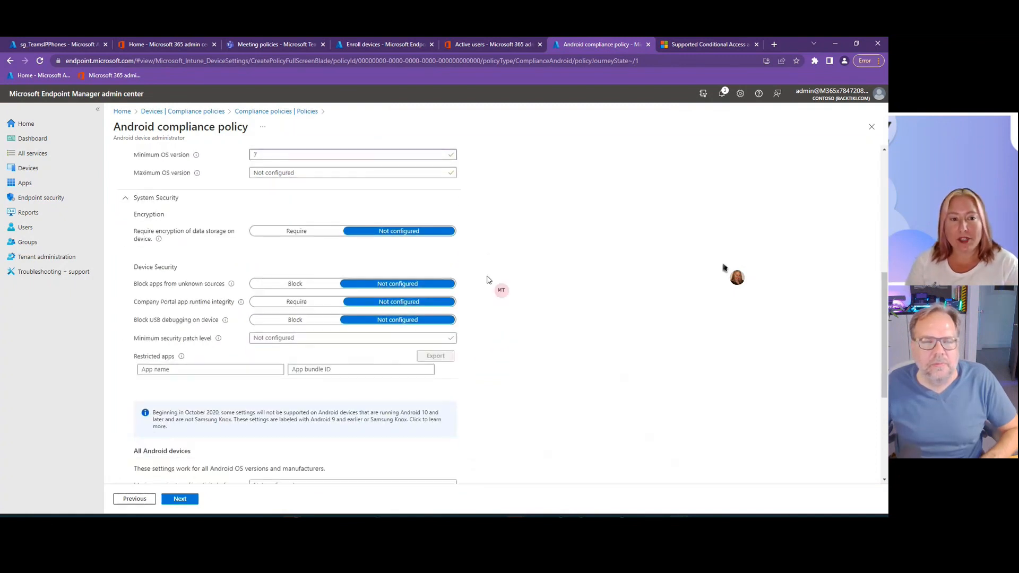
{"action": "left_click", "coordinate": [311, 236]}
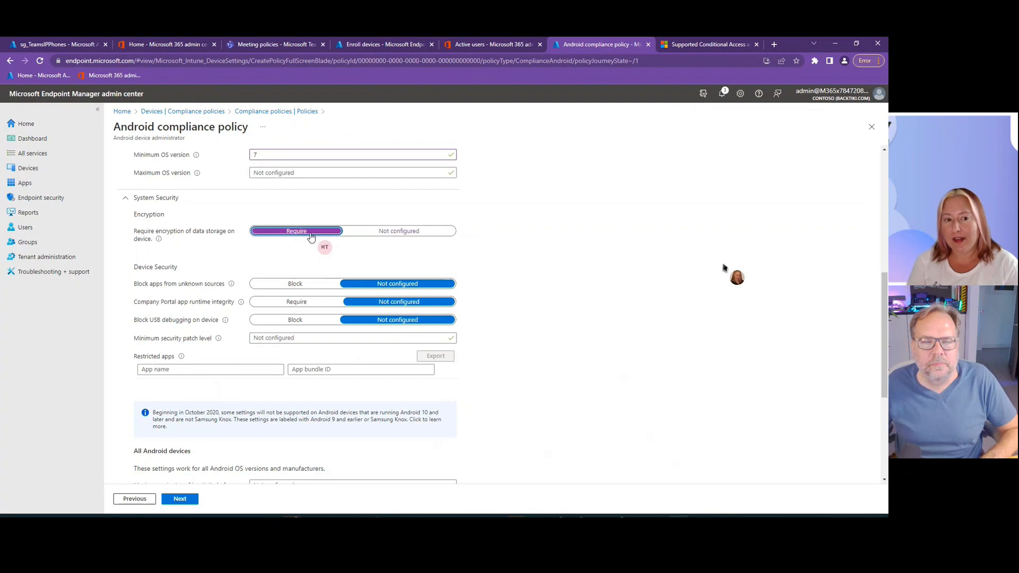
{"action": "left_click", "coordinate": [410, 235]}
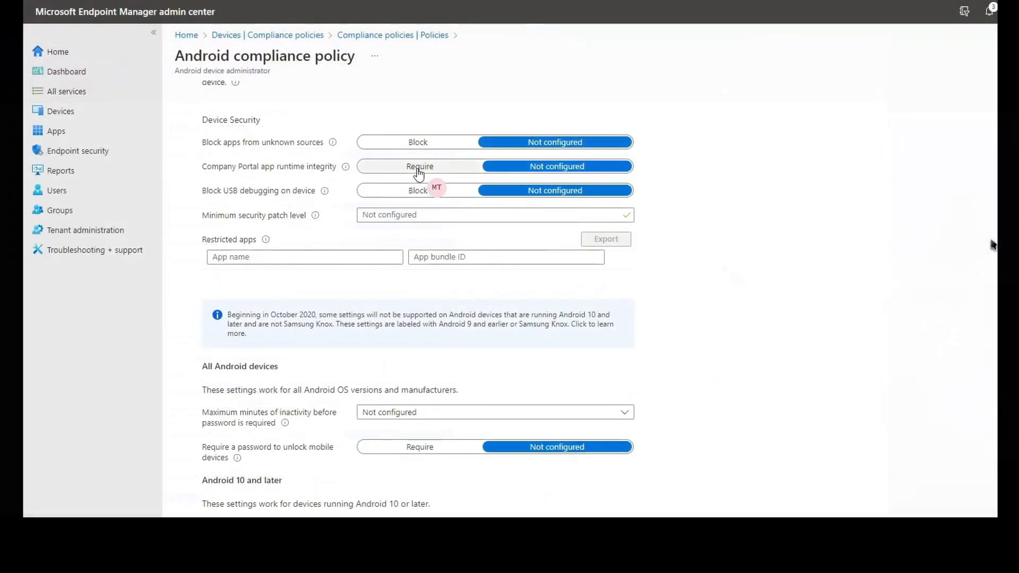
- In the Device Security settings, require Company Portal app runtime integrity and block USB debugging on the device
{"action": "left_click", "coordinate": [297, 302]}
{"action": "left_click", "coordinate": [412, 195]}
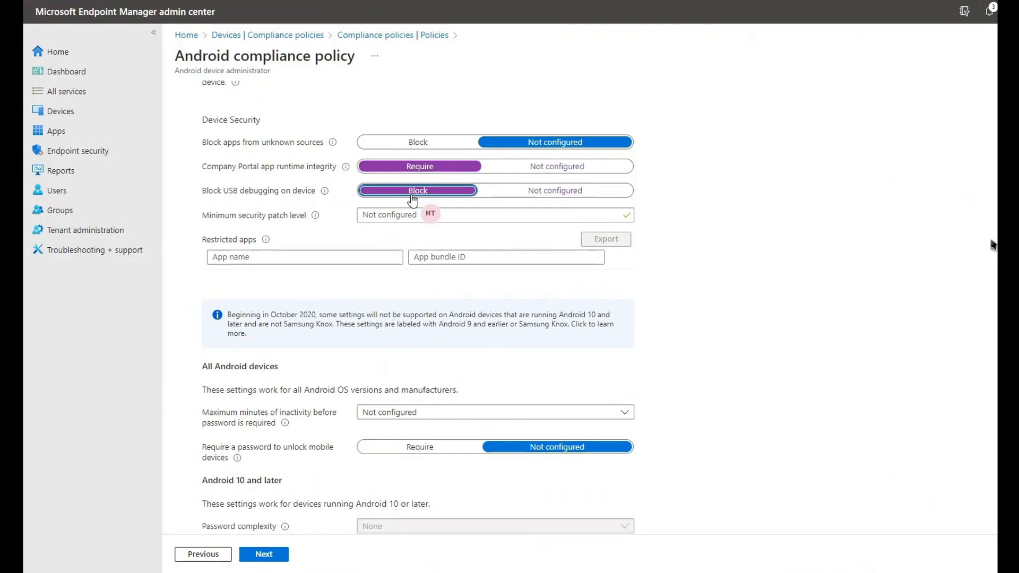
- Continue to the policy's actions for noncompliance and view which additional actions can be taken on noncompliant devices
{"action": "scroll", "coordinate": [676, 293], "scroll_direction": "down", "scroll_amount": 3}
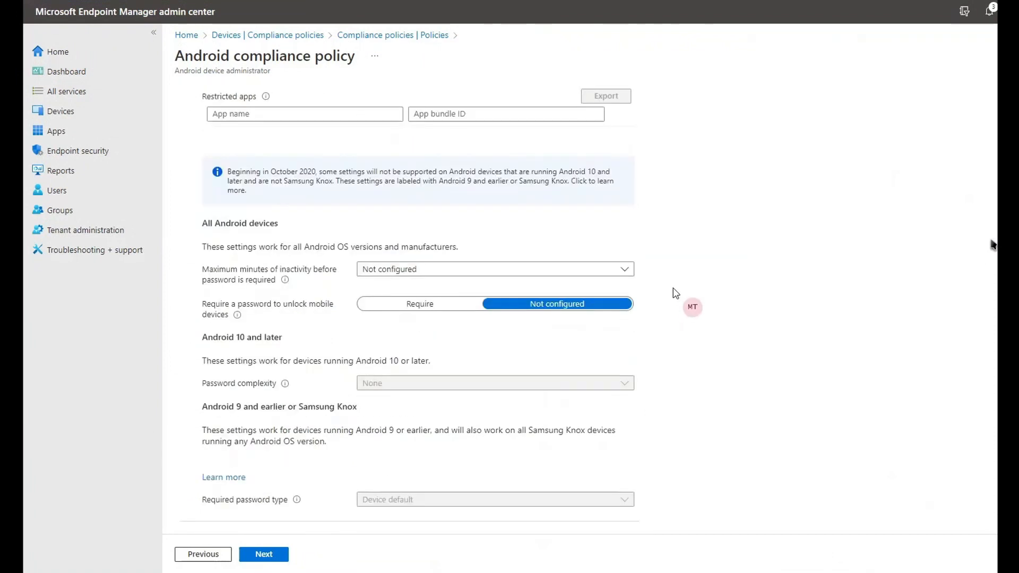
{"action": "left_click", "coordinate": [275, 556]}
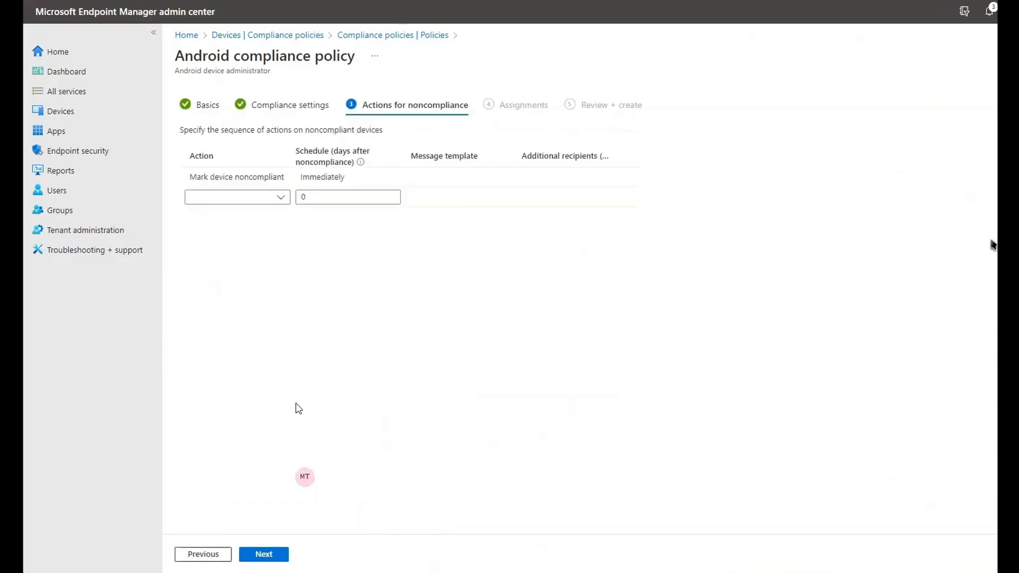
{"action": "left_click", "coordinate": [281, 198]}
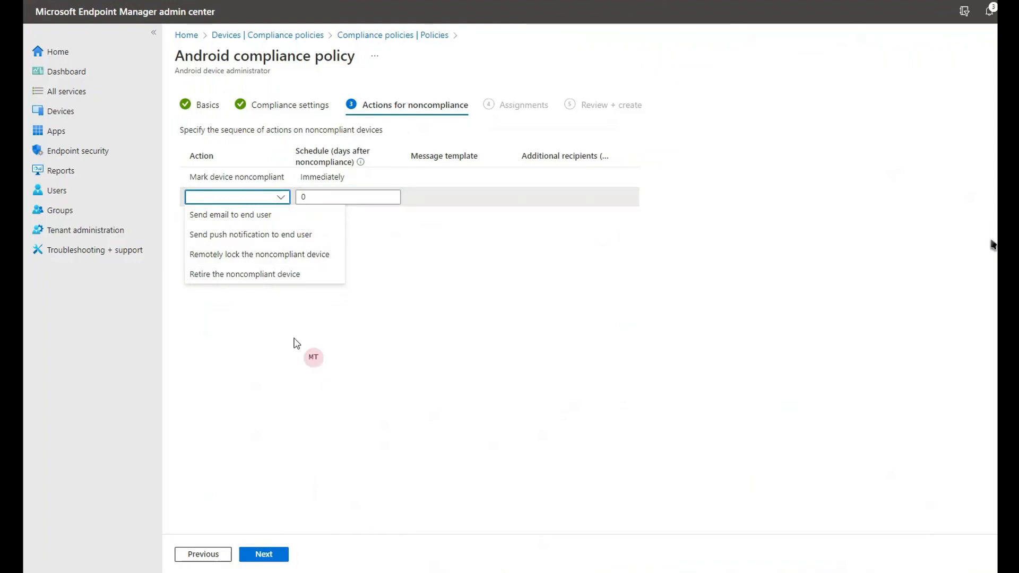
{"action": "left_click", "coordinate": [253, 132]}
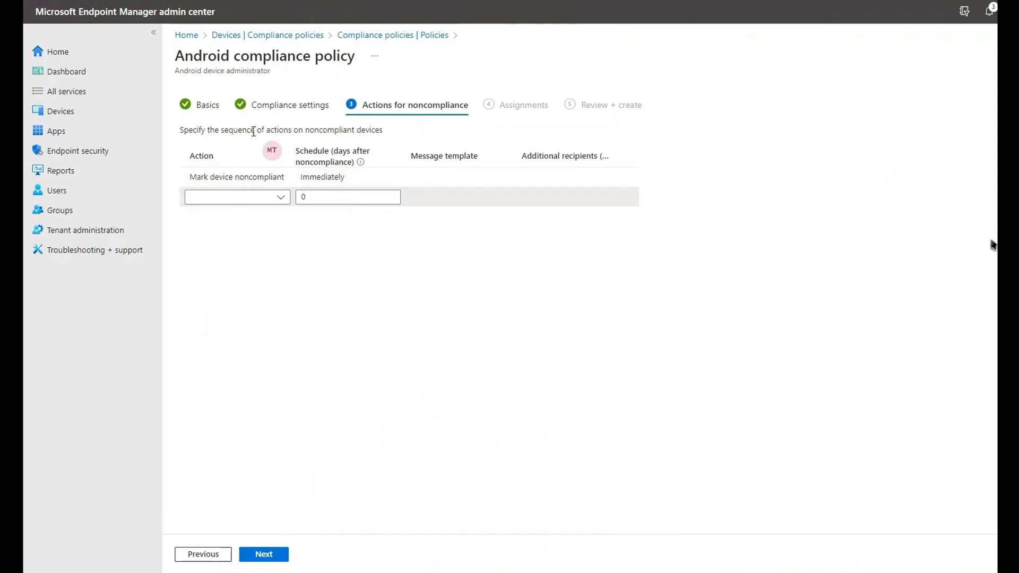
- Schedule the Mark device noncompliant action for 1 day after noncompliance
{"action": "left_click", "coordinate": [325, 177]}
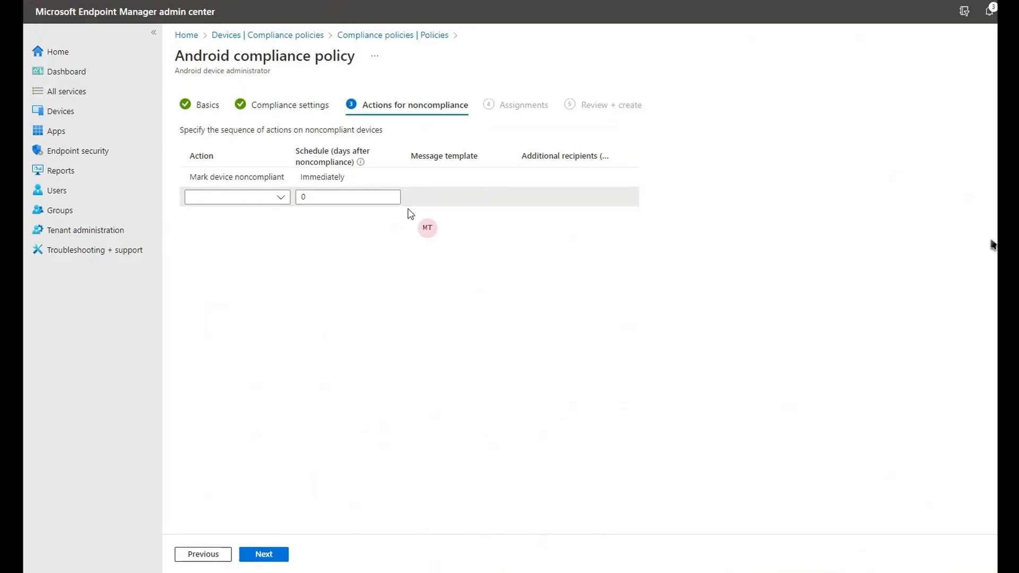
{"action": "left_click", "coordinate": [381, 177]}
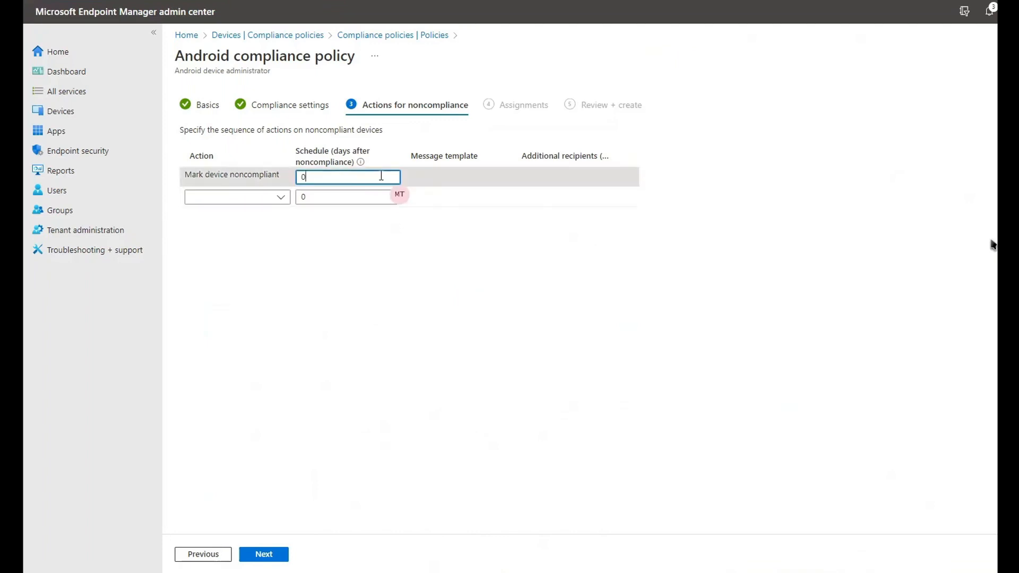
{"action": "left_click_drag", "start_coordinate": [376, 177], "coordinate": [301, 177]}
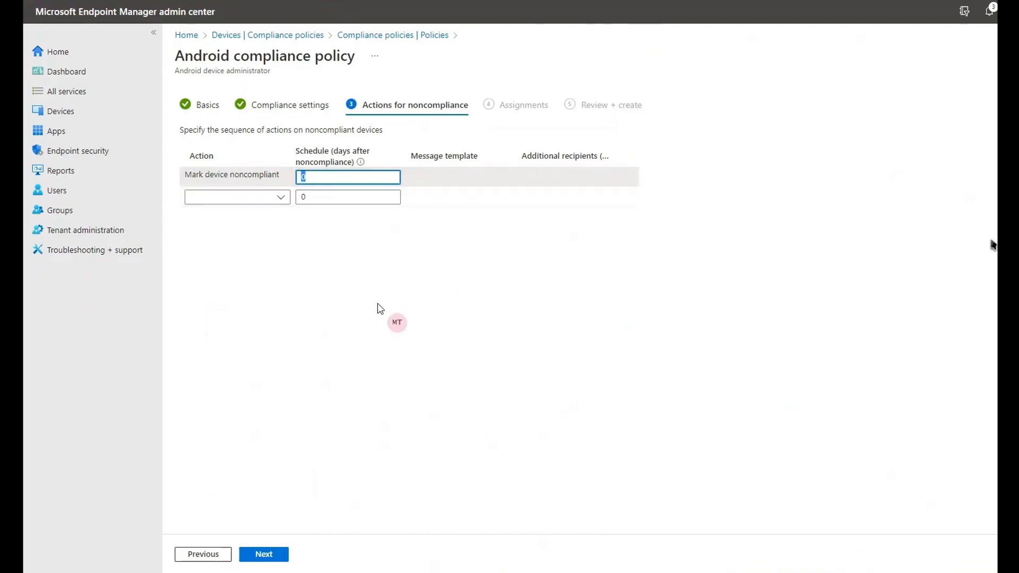
{"action": "type", "text": "1"}
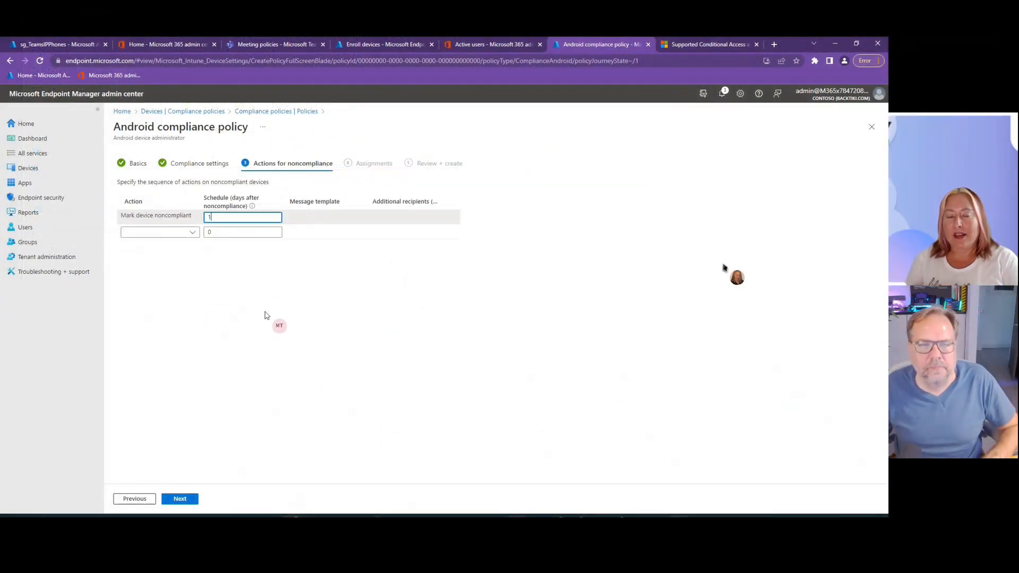
{"action": "left_click", "coordinate": [275, 285]}
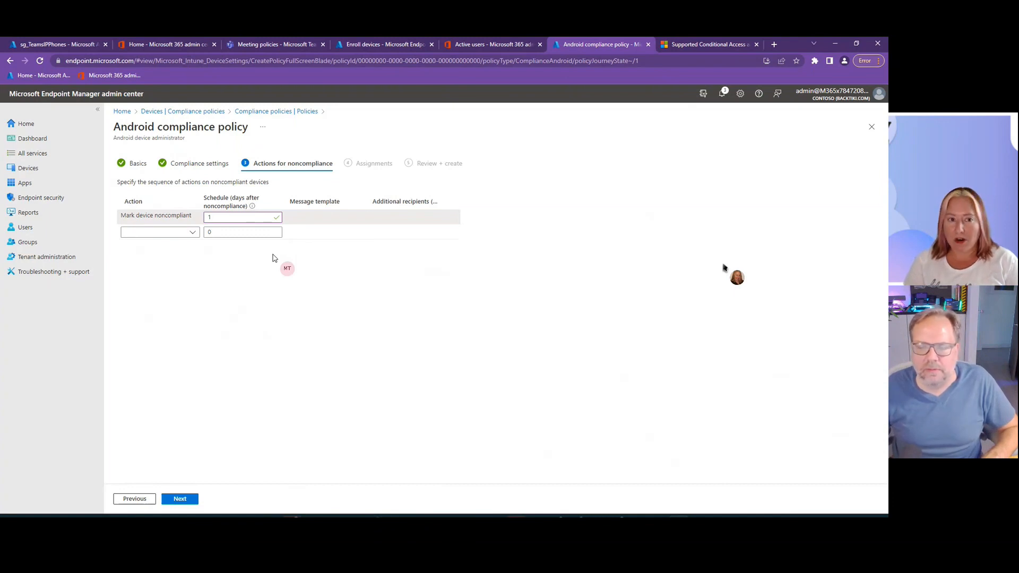
- Assign the compliance policy to the sg_TeamsIPPhones group as an included group and continue to the review stage
{"action": "left_click", "coordinate": [180, 499]}
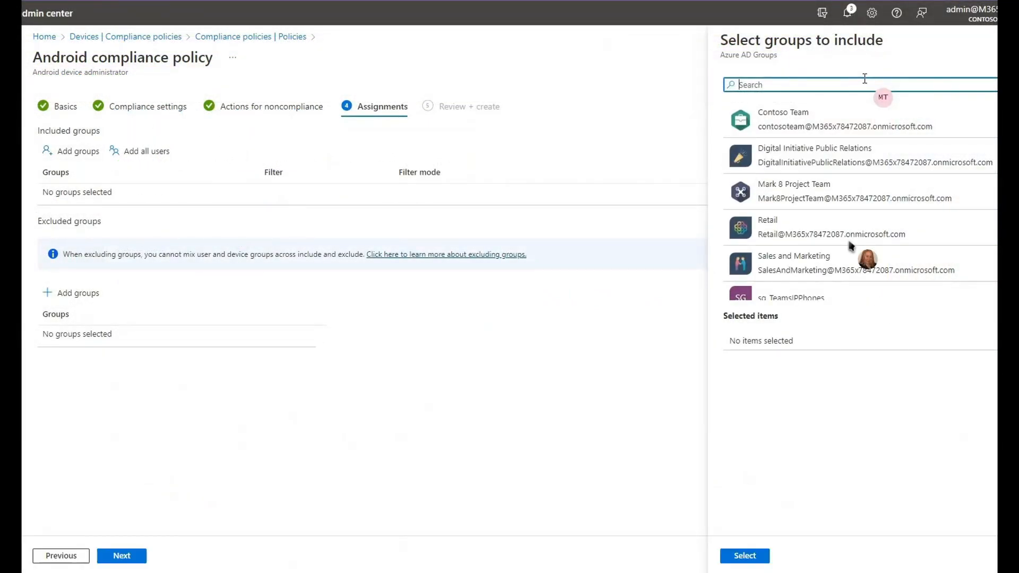
{"action": "type", "text": "s"}
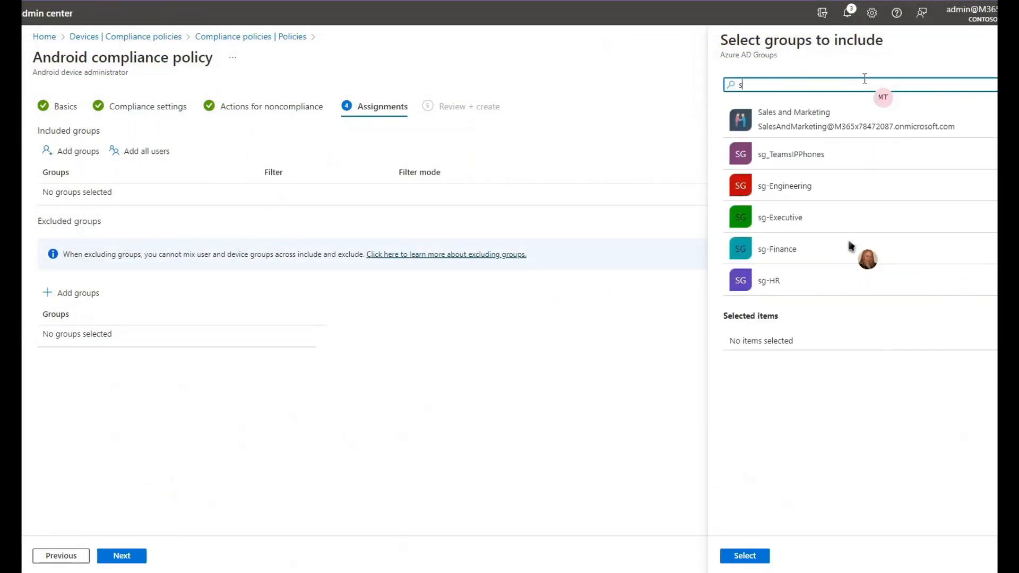
{"action": "type", "text": "g"}
{"action": "left_click", "coordinate": [823, 118]}
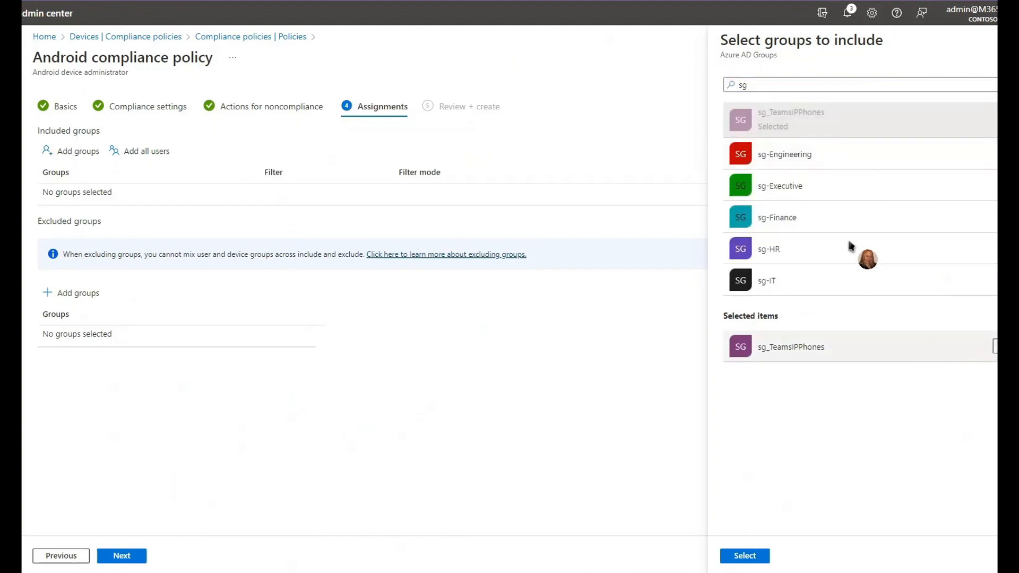
{"action": "left_click", "coordinate": [748, 555]}
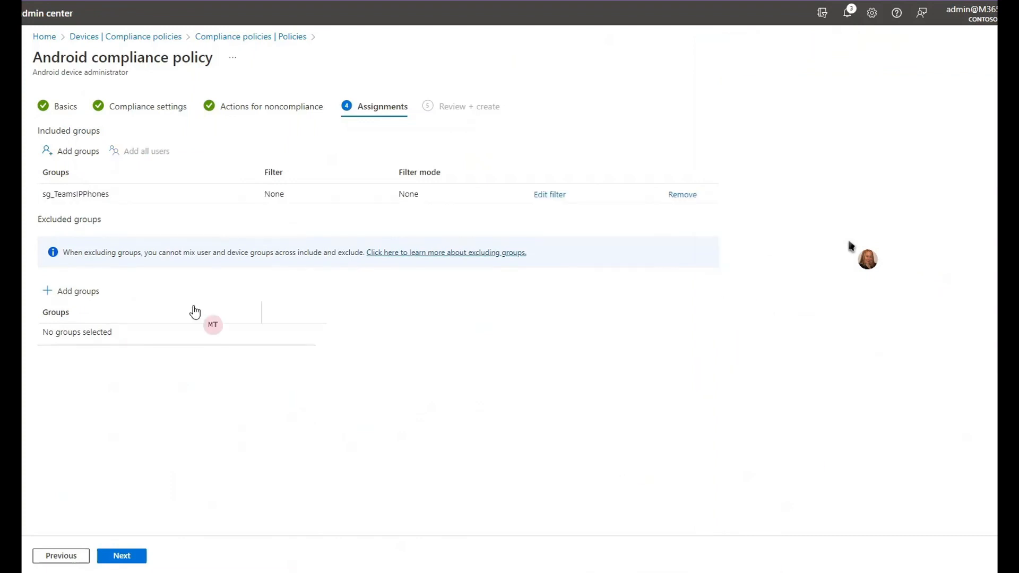
{"action": "left_click", "coordinate": [122, 555]}
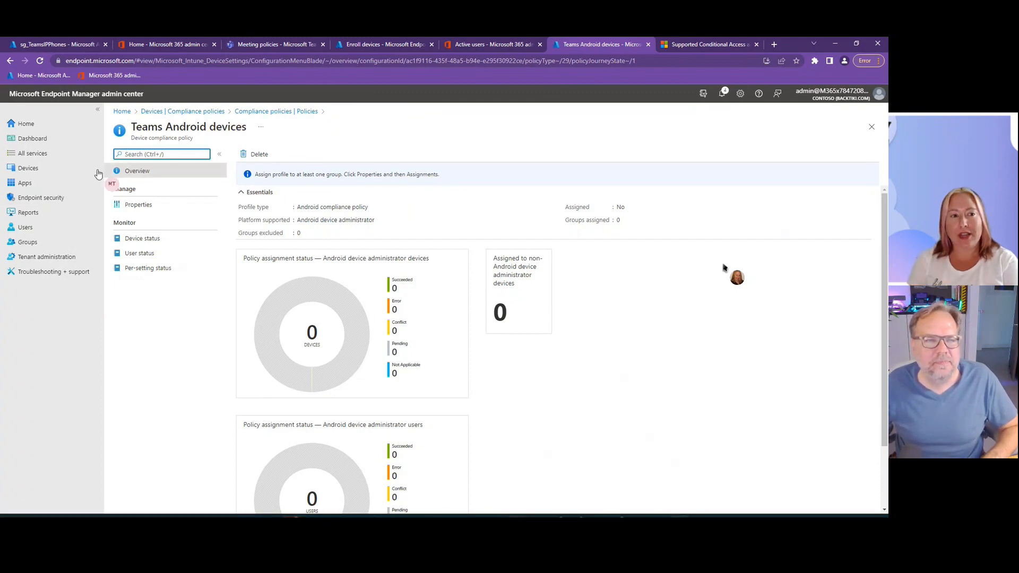
- Open the Conditional Access policies in the Devices area
{"action": "left_click", "coordinate": [29, 168]}
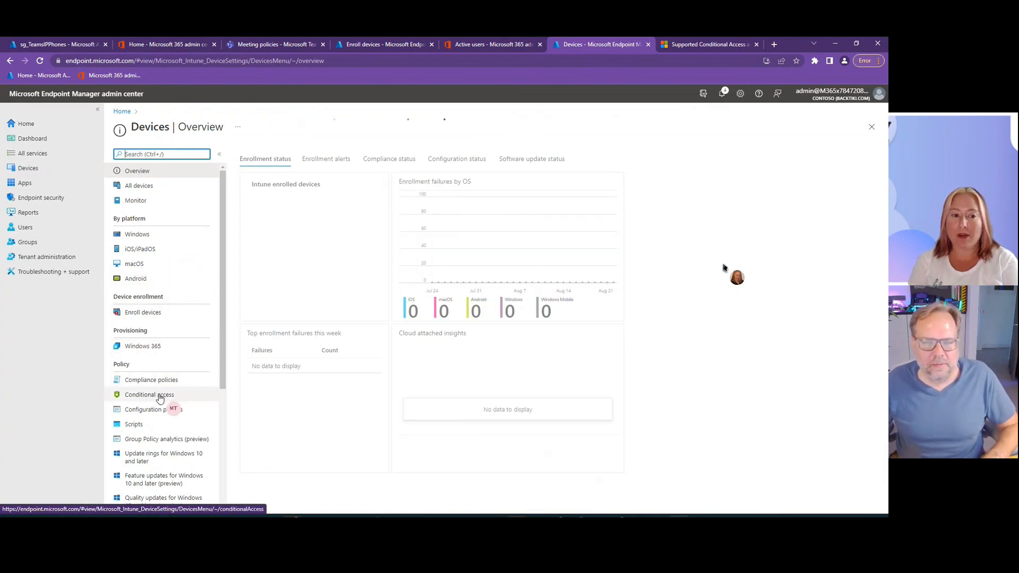
{"action": "left_click", "coordinate": [160, 398]}
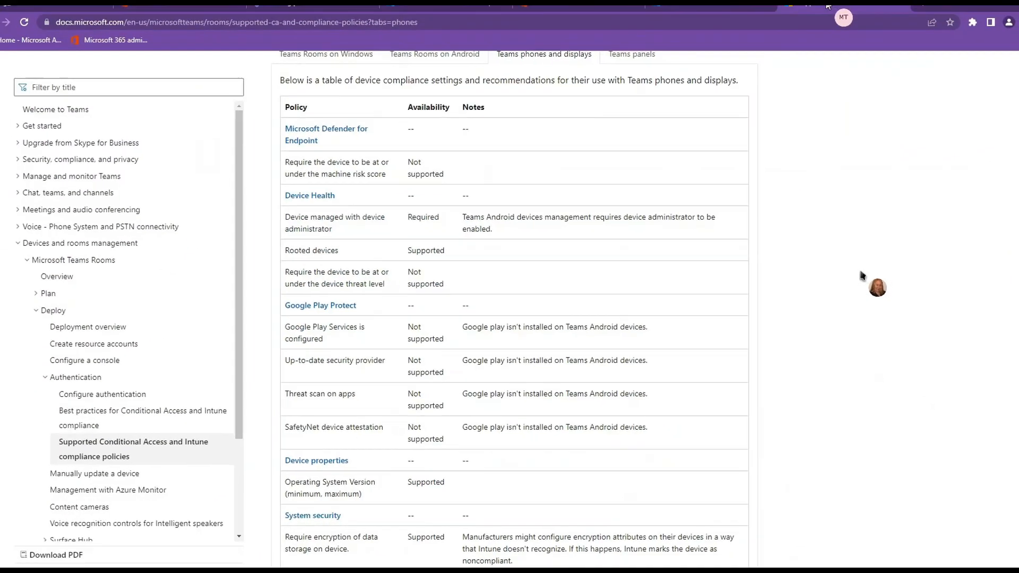
- Examine in the Microsoft article which Conditional Access assignments, conditions and grant controls are supported on Teams phones and displays
{"action": "scroll", "coordinate": [710, 175], "scroll_direction": "up", "scroll_amount": 5}
{"action": "scroll", "coordinate": [709, 172], "scroll_direction": "up", "scroll_amount": 10}
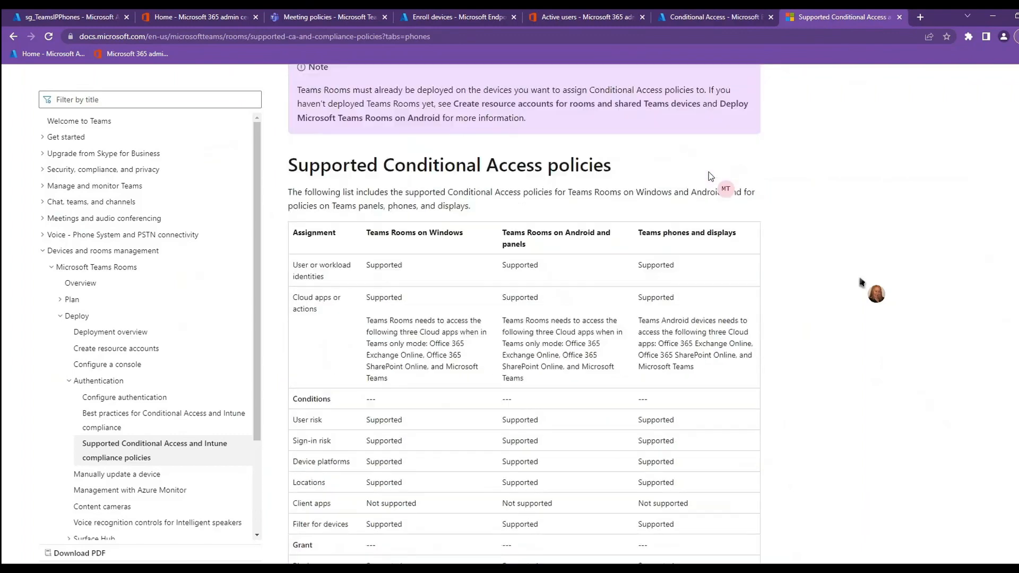
{"action": "scroll", "coordinate": [709, 172], "scroll_direction": "down", "scroll_amount": 5}
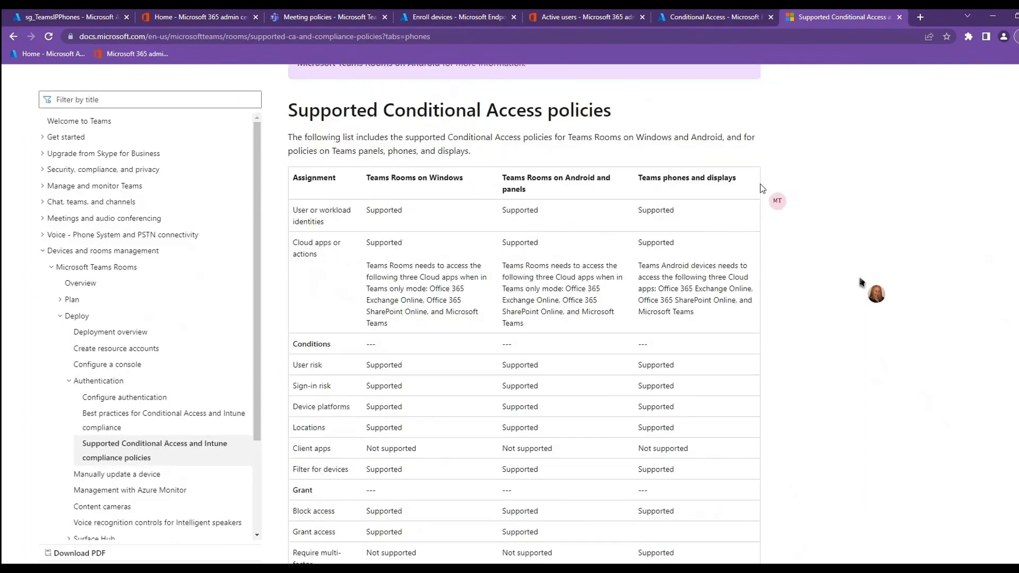
{"action": "triple_click", "coordinate": [650, 177]}
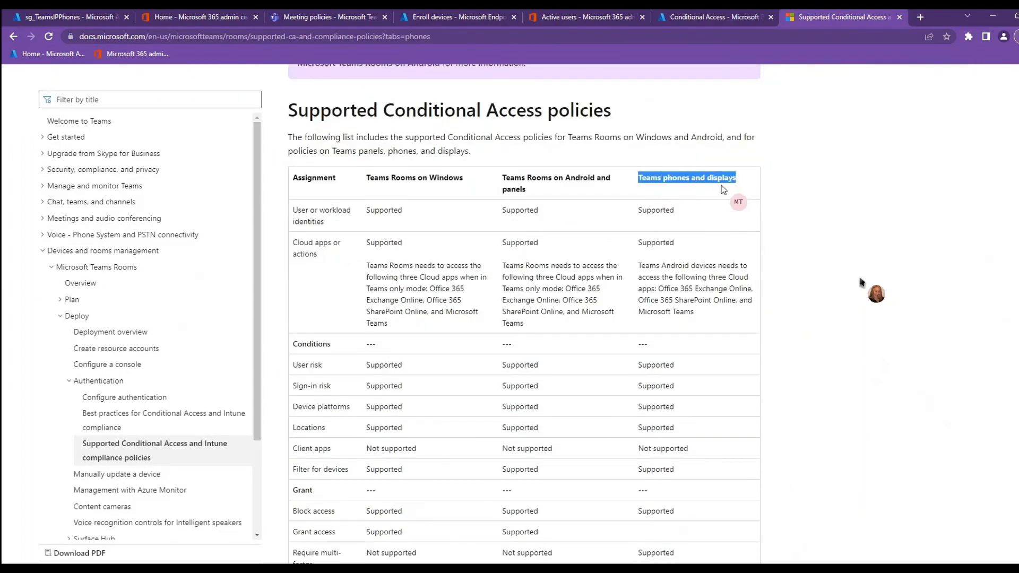
{"action": "scroll", "coordinate": [733, 227], "scroll_direction": "down", "scroll_amount": 1}
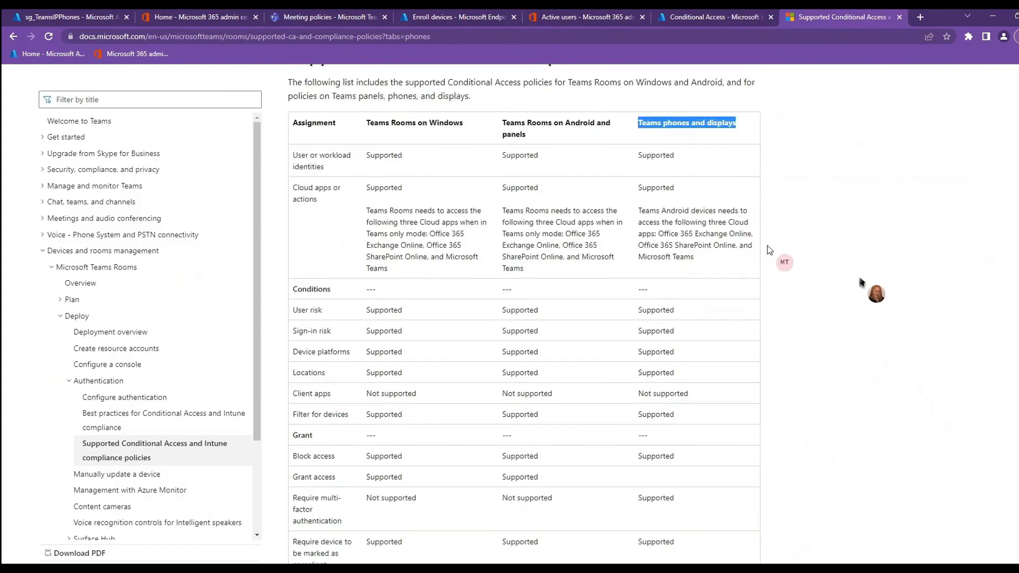
{"action": "scroll", "coordinate": [775, 292], "scroll_direction": "down", "scroll_amount": 2}
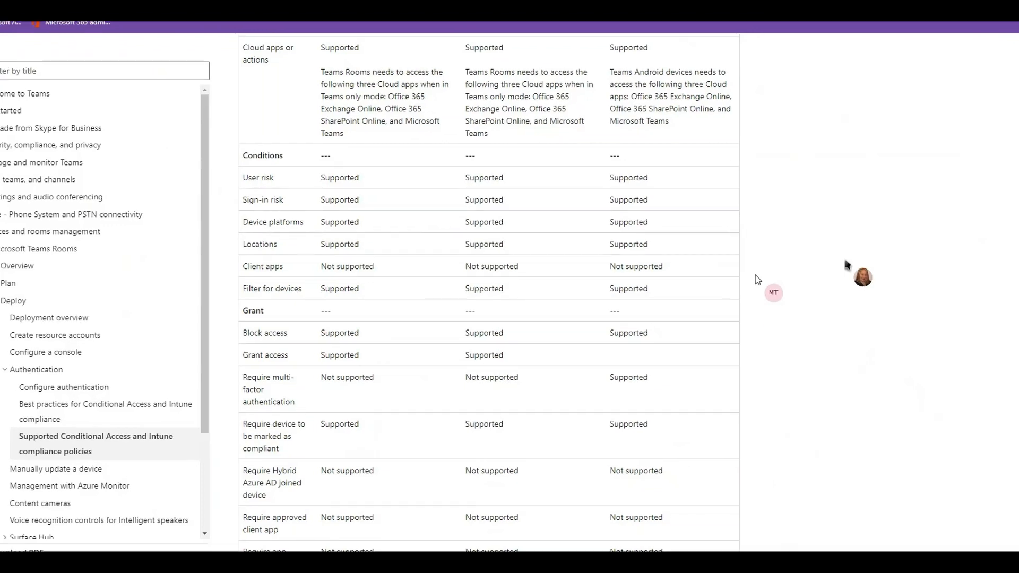
{"action": "left_click_drag", "start_coordinate": [669, 266], "coordinate": [263, 272]}
{"action": "left_click", "coordinate": [706, 282]}
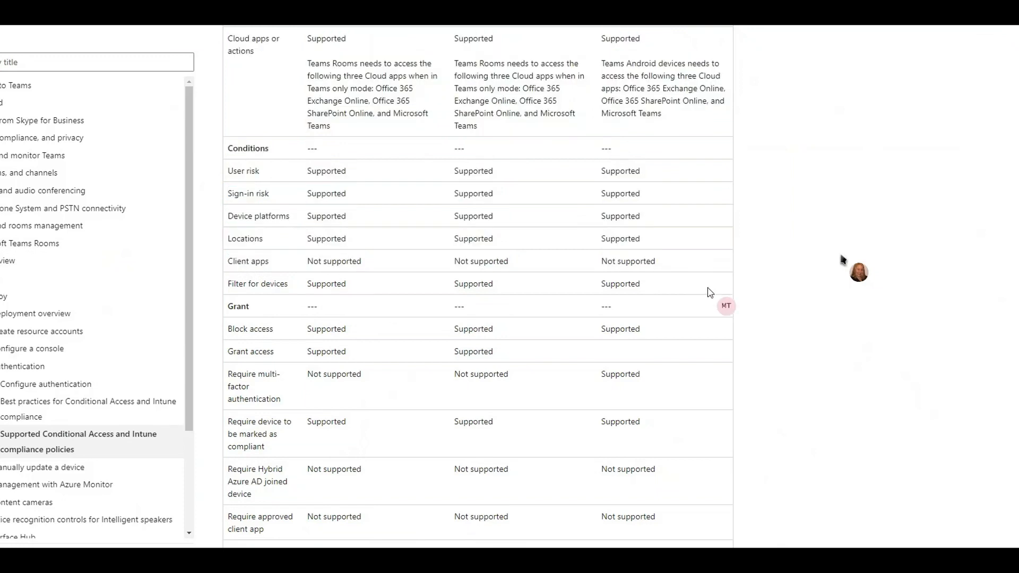
{"action": "scroll", "coordinate": [709, 289], "scroll_direction": "down", "scroll_amount": 3}
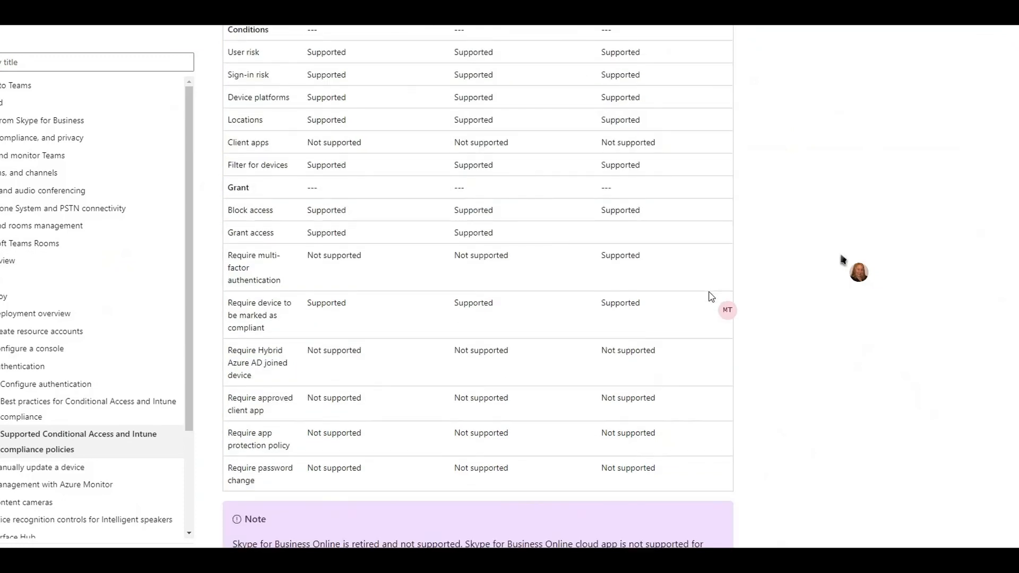
{"action": "left_click_drag", "start_coordinate": [698, 471], "coordinate": [307, 346]}
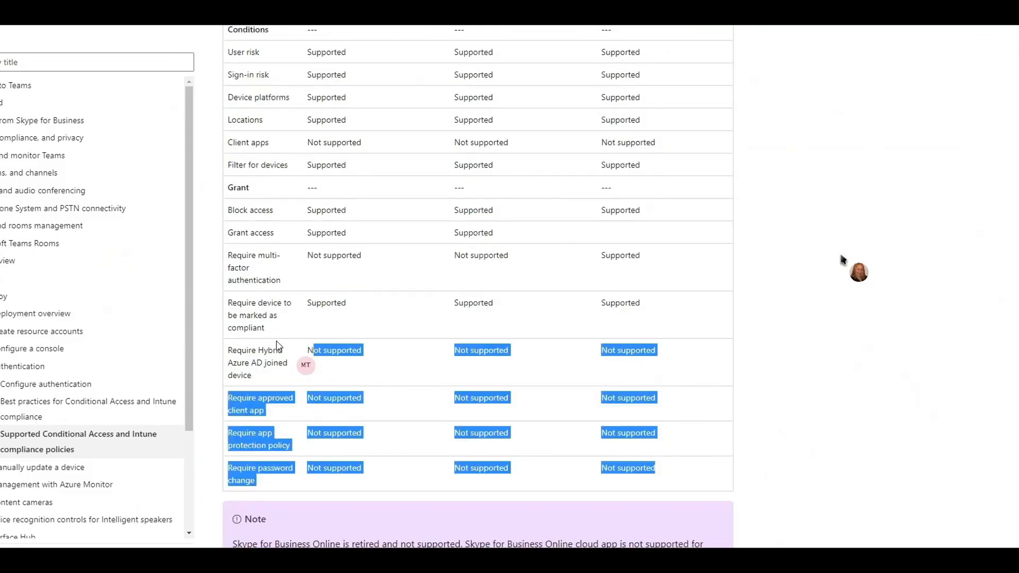
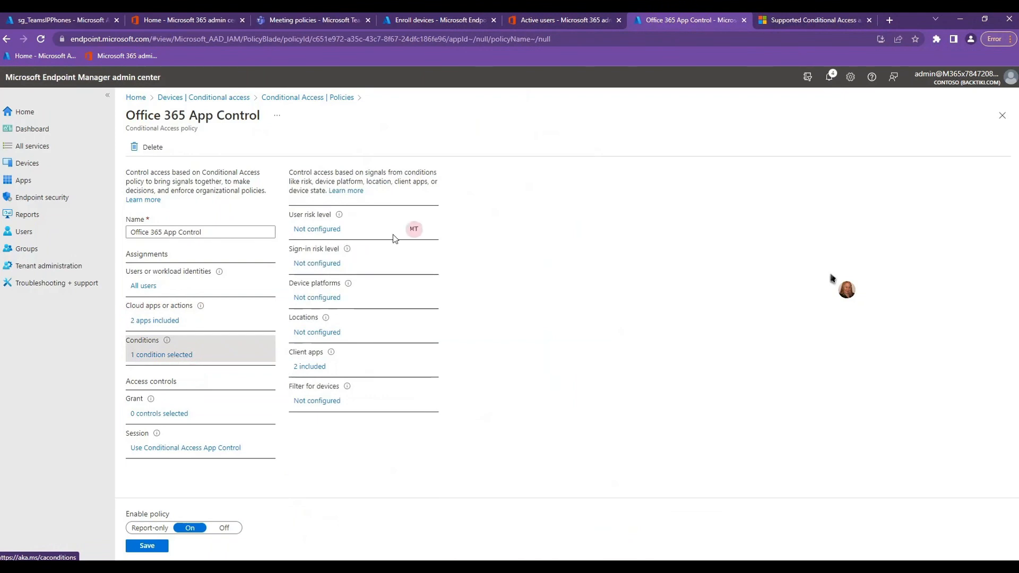
- Review the client apps condition and the session control options of the Office 365 App Control policy, staying on the policy
{"action": "left_click", "coordinate": [308, 368]}
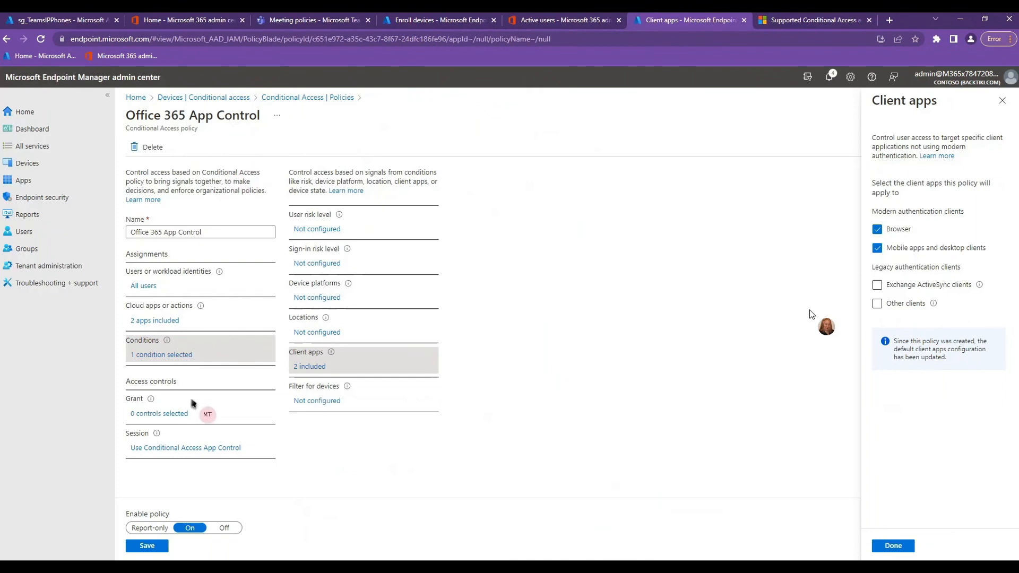
{"action": "left_click", "coordinate": [183, 449]}
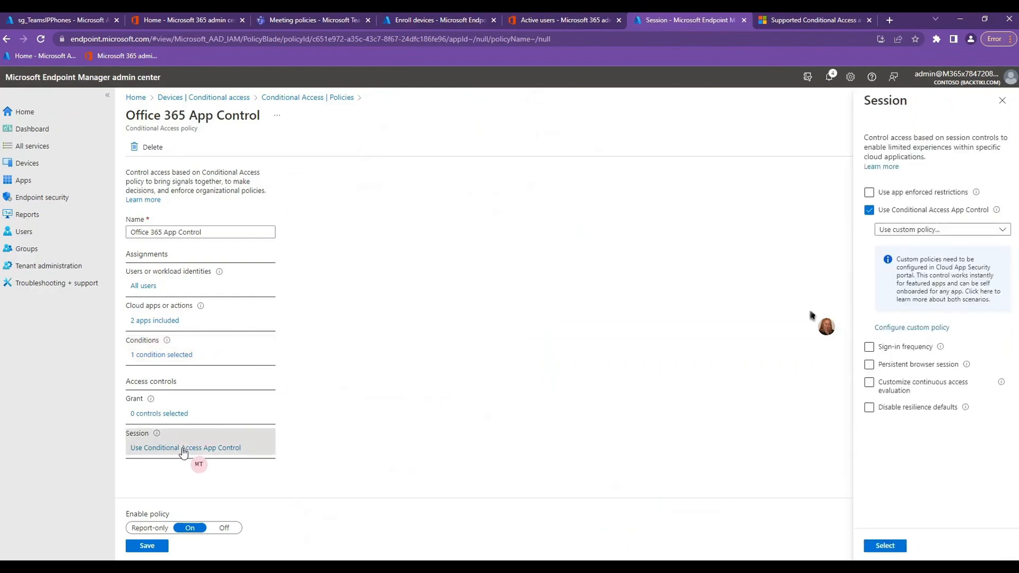
{"action": "left_click", "coordinate": [998, 231]}
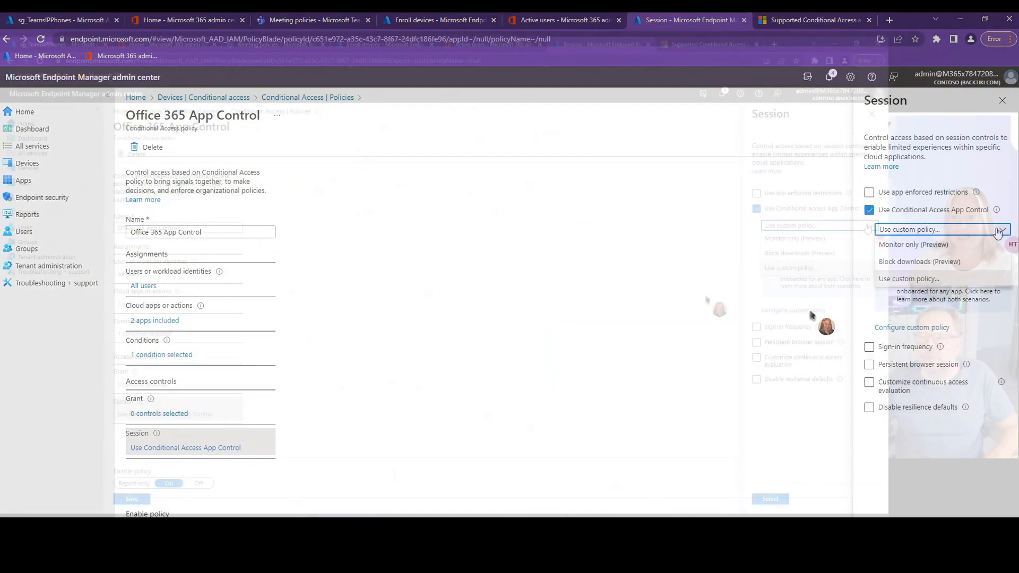
{"action": "left_click", "coordinate": [782, 417]}
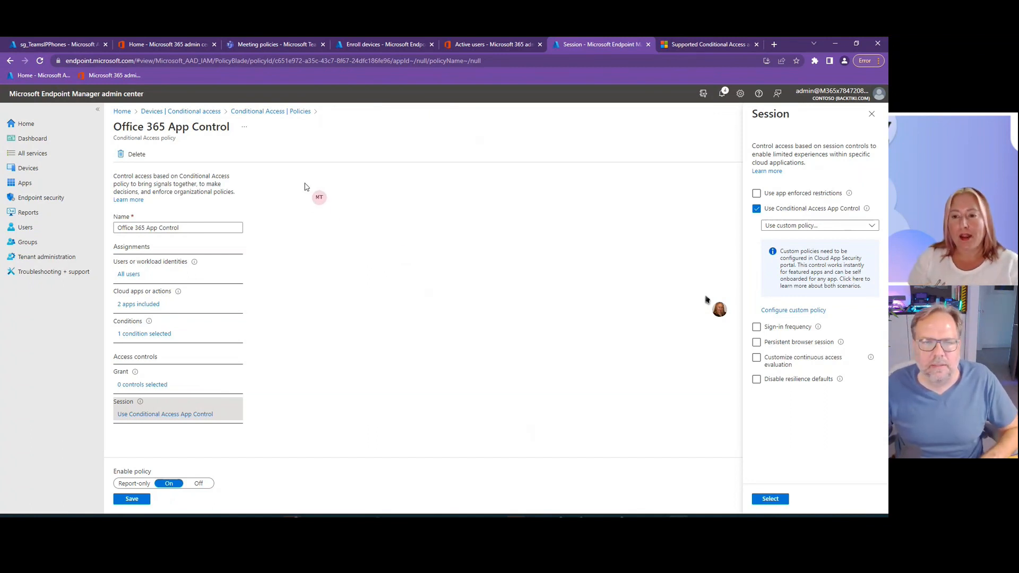
{"action": "left_click", "coordinate": [153, 115]}
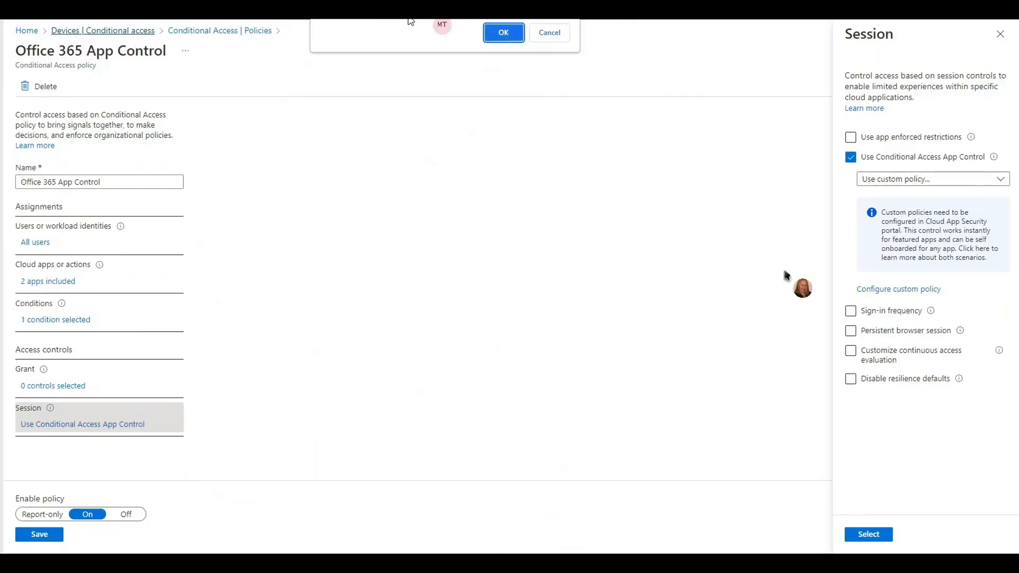
{"action": "left_click", "coordinate": [552, 33]}
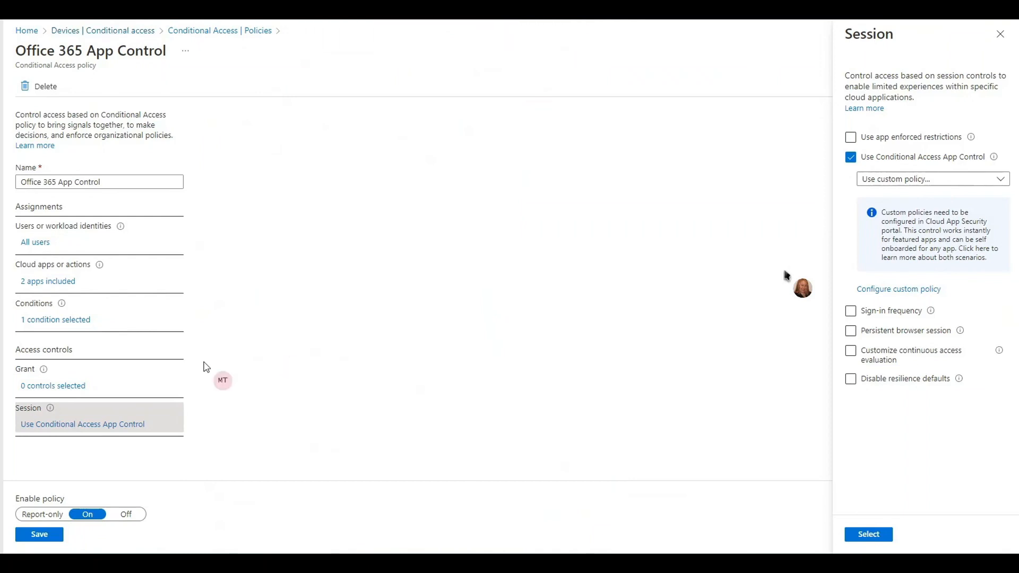
- Enable the policy's filter for devices condition and set it to exclude filtered devices from the policy
{"action": "left_click", "coordinate": [61, 320]}
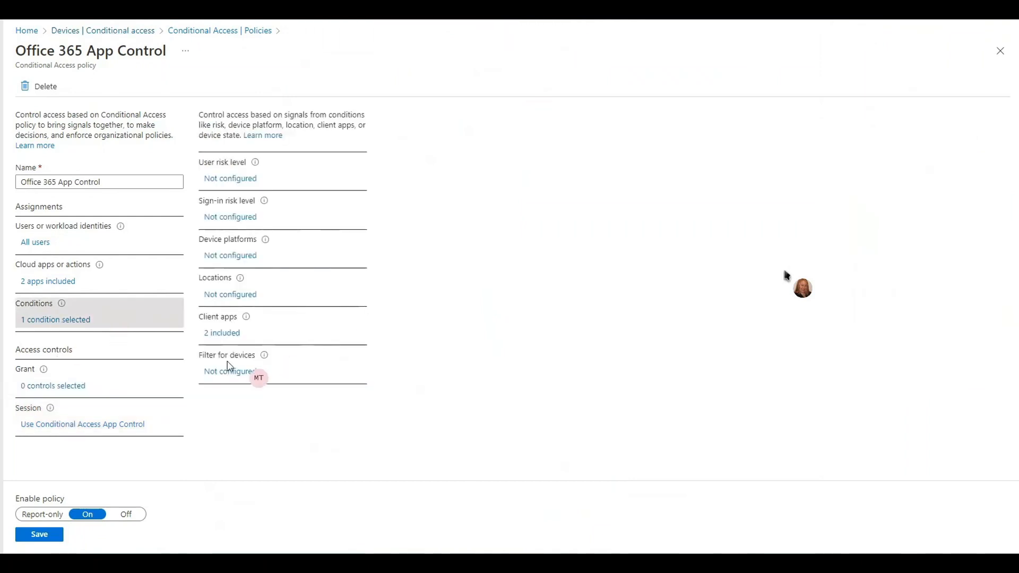
{"action": "left_click", "coordinate": [228, 372]}
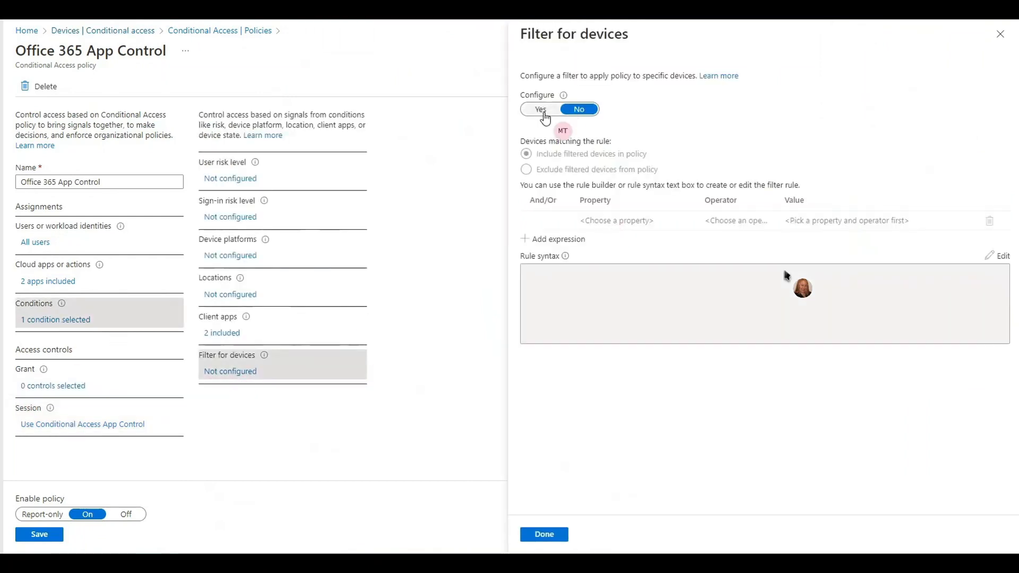
{"action": "left_click", "coordinate": [542, 110]}
{"action": "left_click", "coordinate": [548, 171]}
{"action": "left_click", "coordinate": [552, 220]}
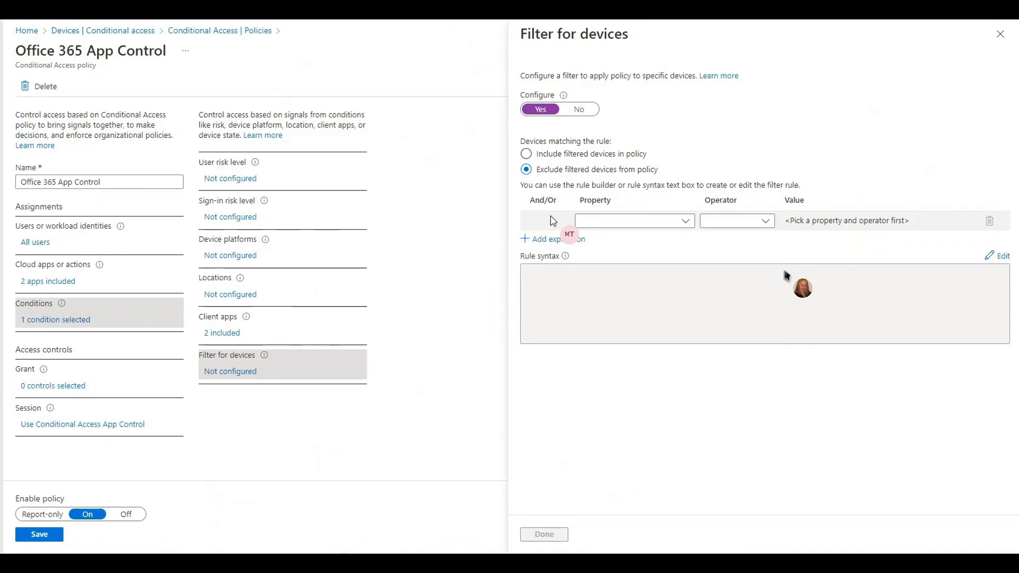
- Define the first device filter expression as Manufacturer Equals Yealink
{"action": "left_click", "coordinate": [670, 222]}
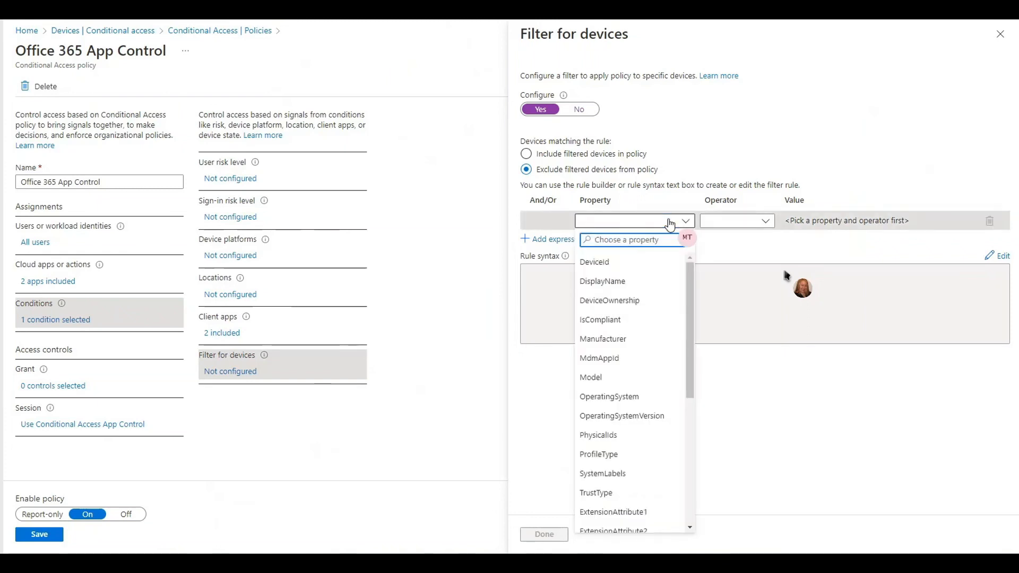
{"action": "left_click", "coordinate": [623, 340]}
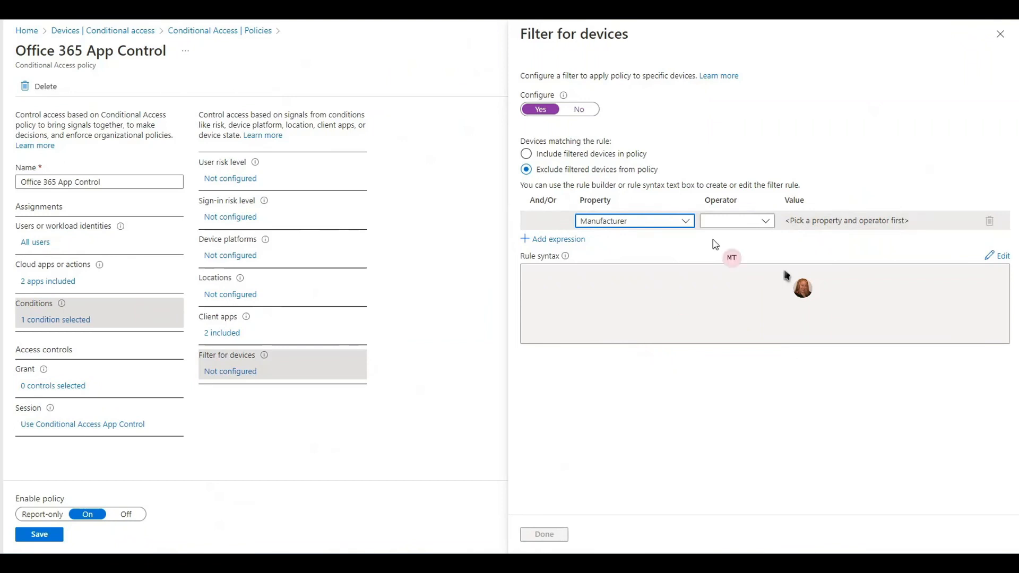
{"action": "left_click", "coordinate": [739, 223]}
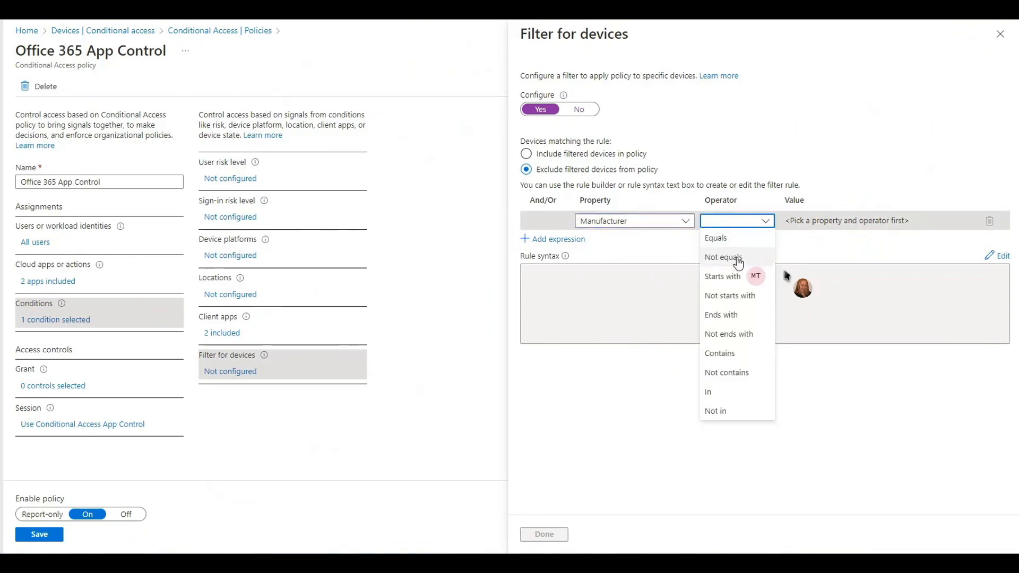
{"action": "left_click", "coordinate": [722, 238]}
{"action": "left_click", "coordinate": [827, 221]}
{"action": "type", "text": "Yeal"}
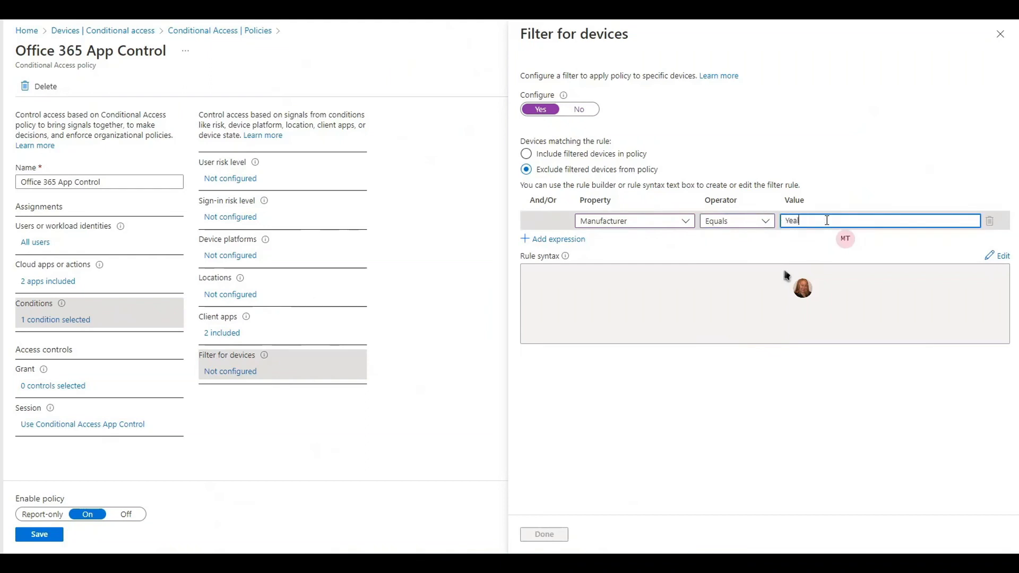
{"action": "type", "text": "ink"}
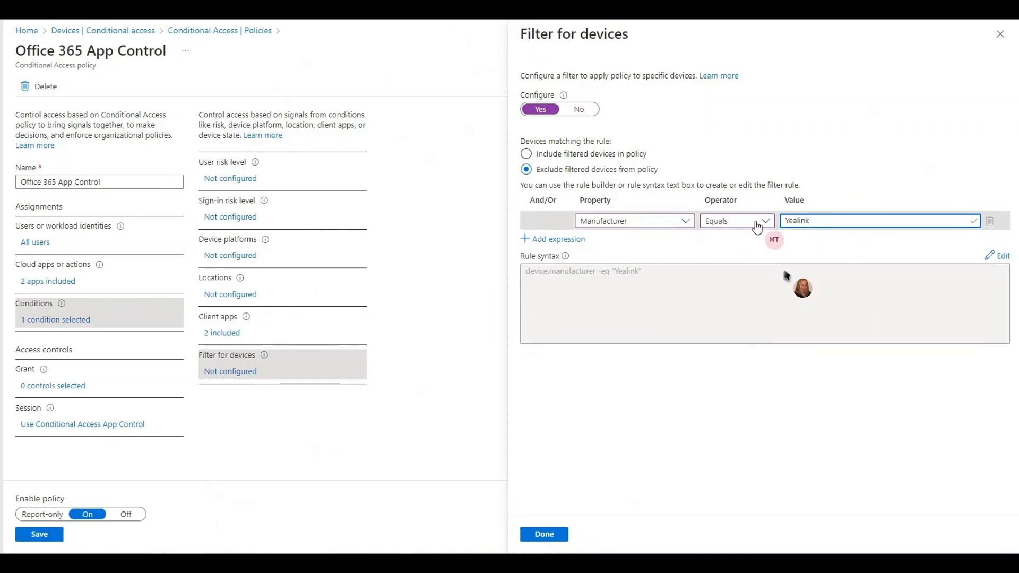
- Change the operator of the manufacturer expression to Contains, keeping it as the only expression in the rule
{"action": "left_click", "coordinate": [766, 222]}
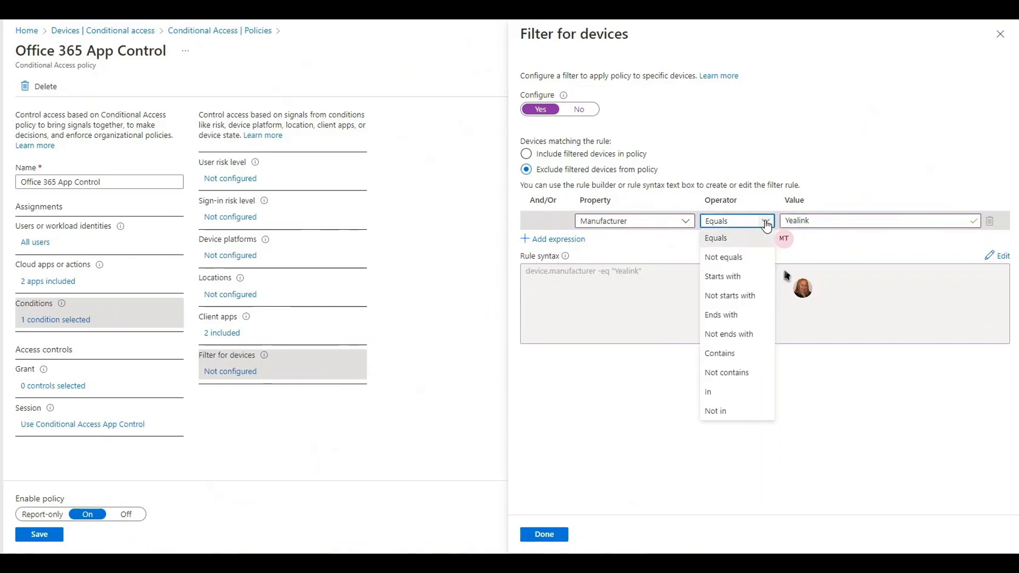
{"action": "left_click", "coordinate": [720, 354]}
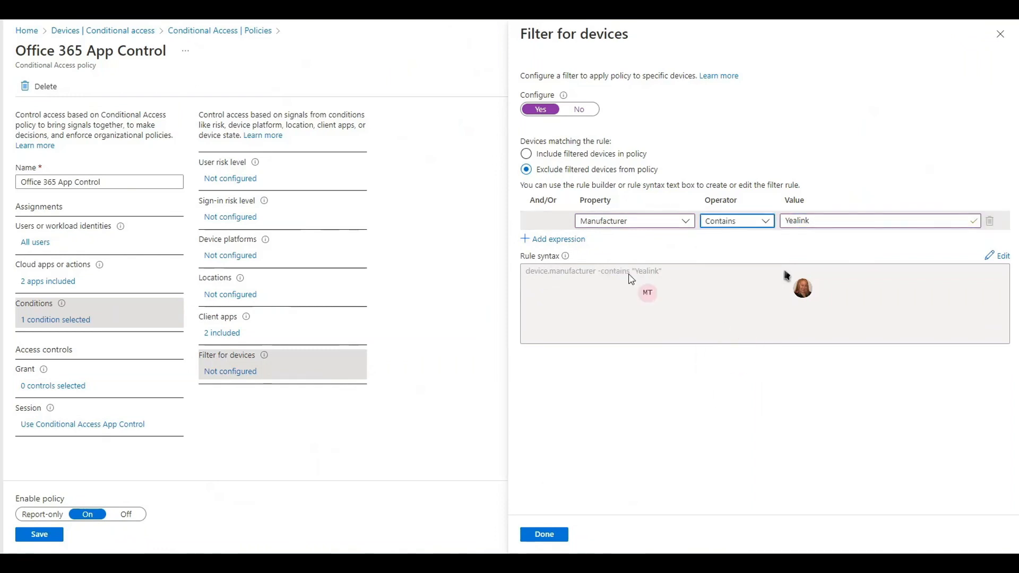
{"action": "left_click", "coordinate": [580, 240]}
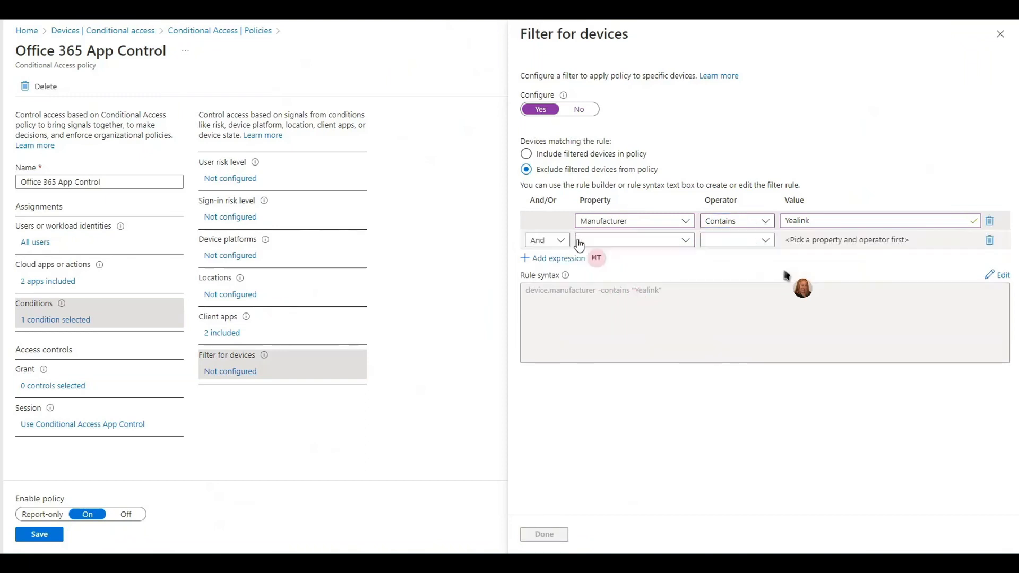
{"action": "left_click", "coordinate": [989, 242]}
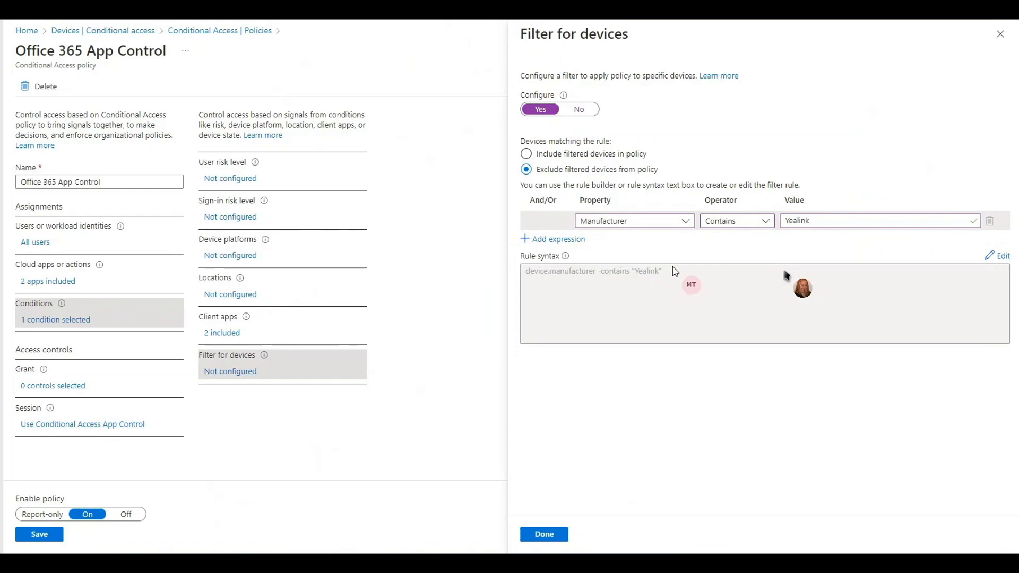
- Add a second filter expression joined with And, requiring Model Contains t58a
{"action": "left_click", "coordinate": [563, 241]}
{"action": "left_click", "coordinate": [631, 240]}
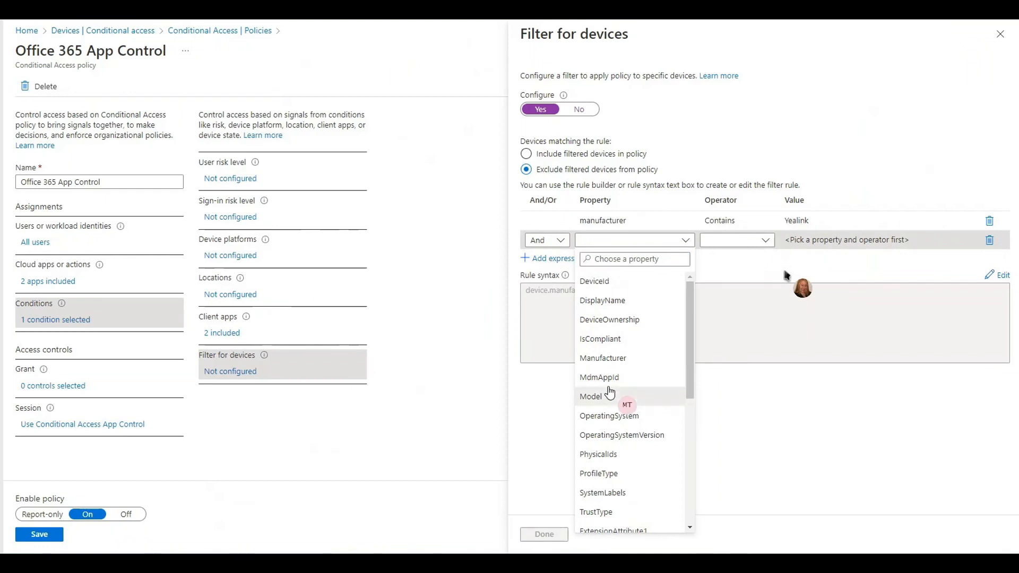
{"action": "left_click", "coordinate": [610, 395]}
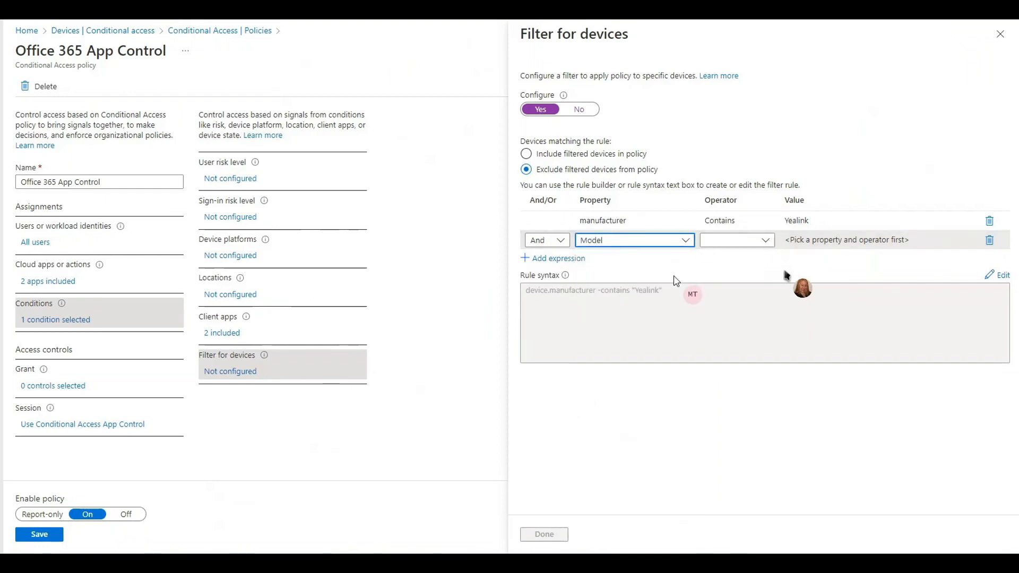
{"action": "left_click", "coordinate": [728, 241]}
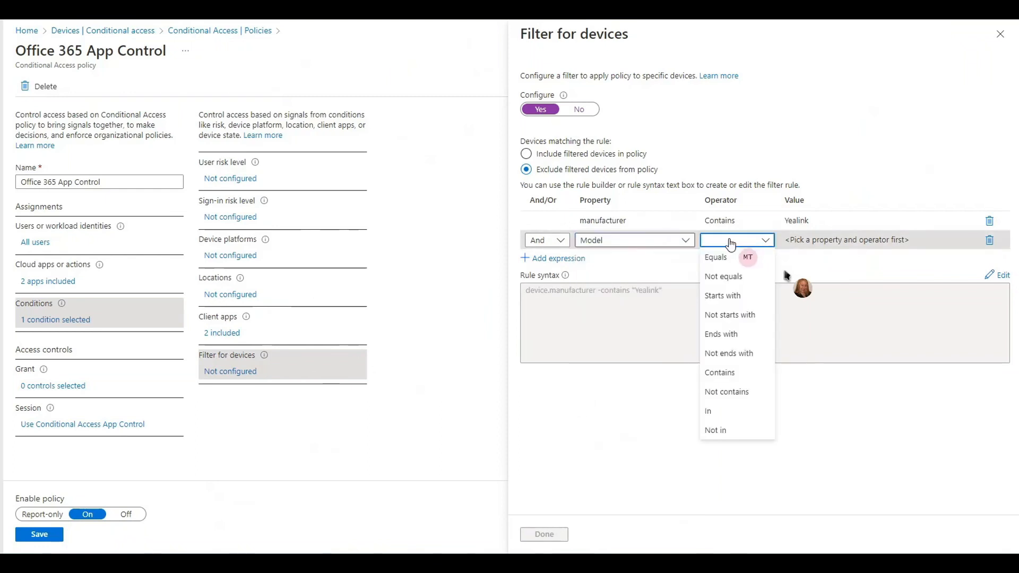
{"action": "left_click", "coordinate": [719, 372]}
{"action": "left_click", "coordinate": [803, 241]}
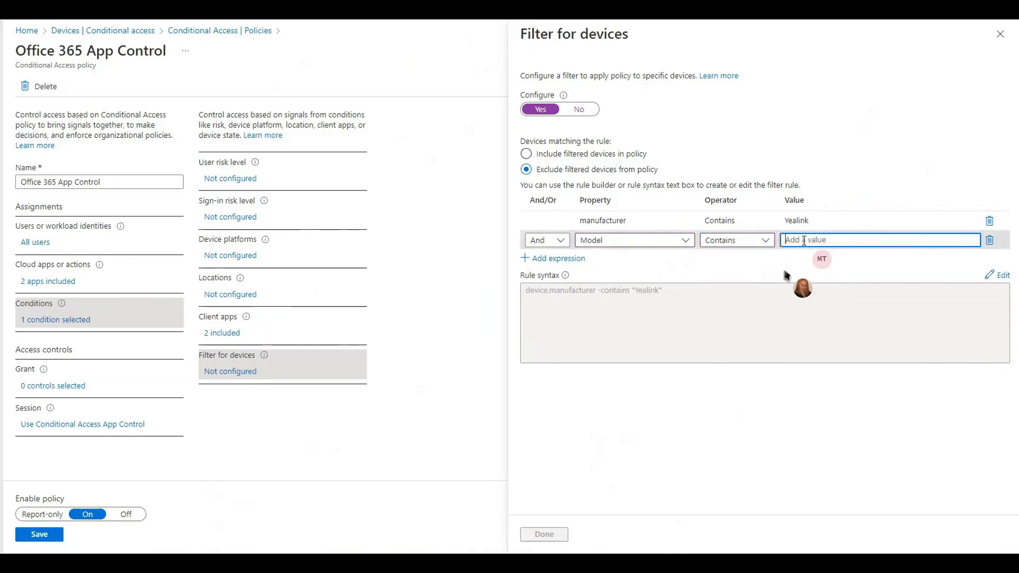
{"action": "type", "text": "t58a"}
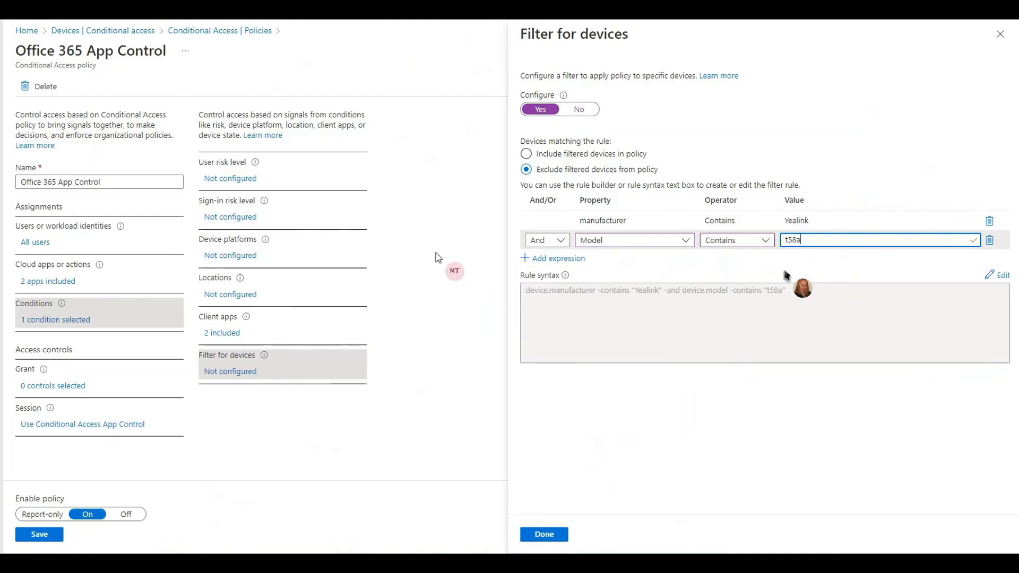
- Change the value of the first manufacturer expression to lowercase yealink
{"action": "left_click", "coordinate": [791, 221]}
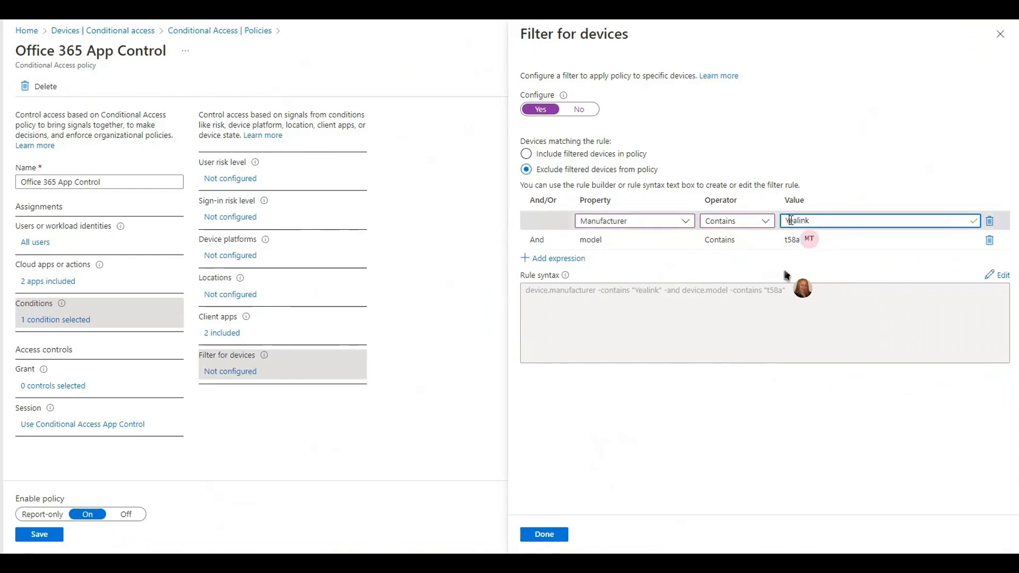
{"action": "key", "text": "BackSpace"}
{"action": "type", "text": "y"}
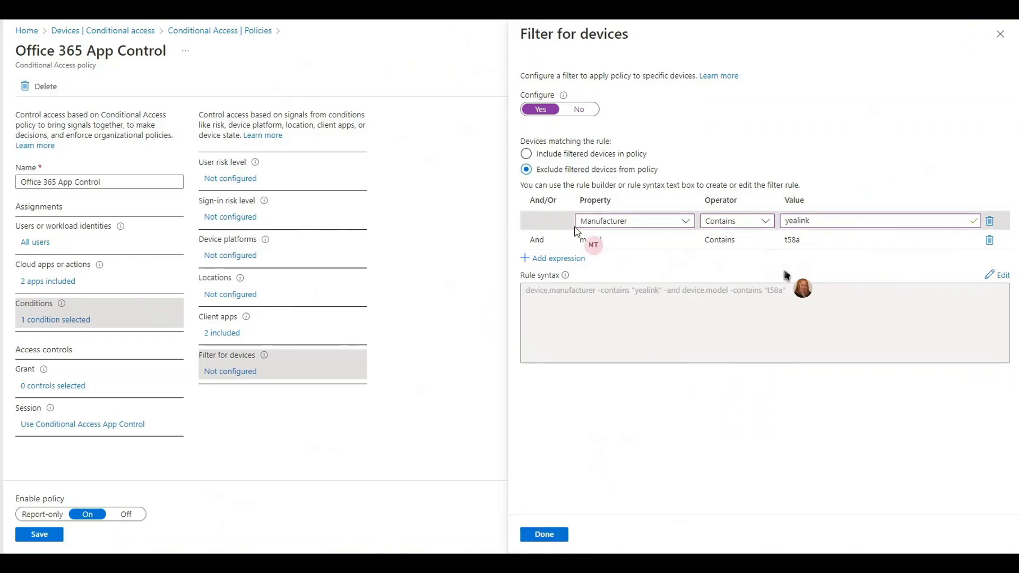
- Switch the logical connector of the model expression to Or, leaving its property as Model
{"action": "left_click", "coordinate": [555, 240]}
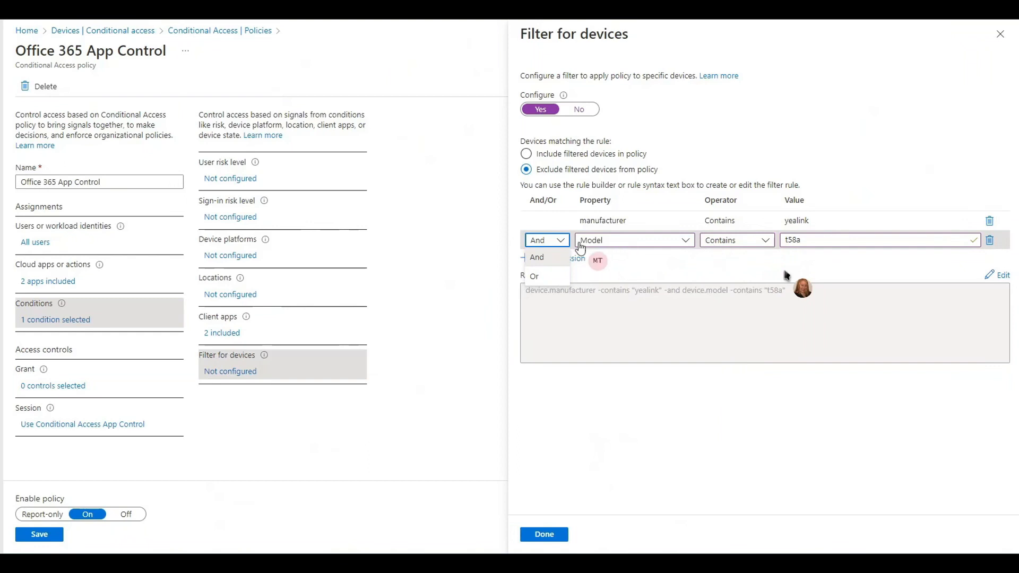
{"action": "left_click", "coordinate": [560, 275]}
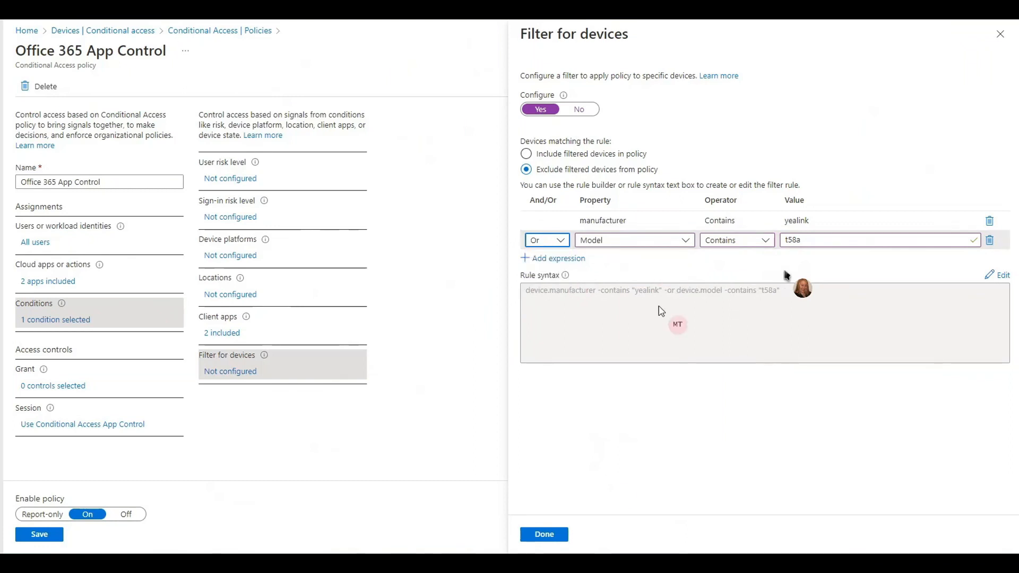
{"action": "left_click", "coordinate": [675, 241]}
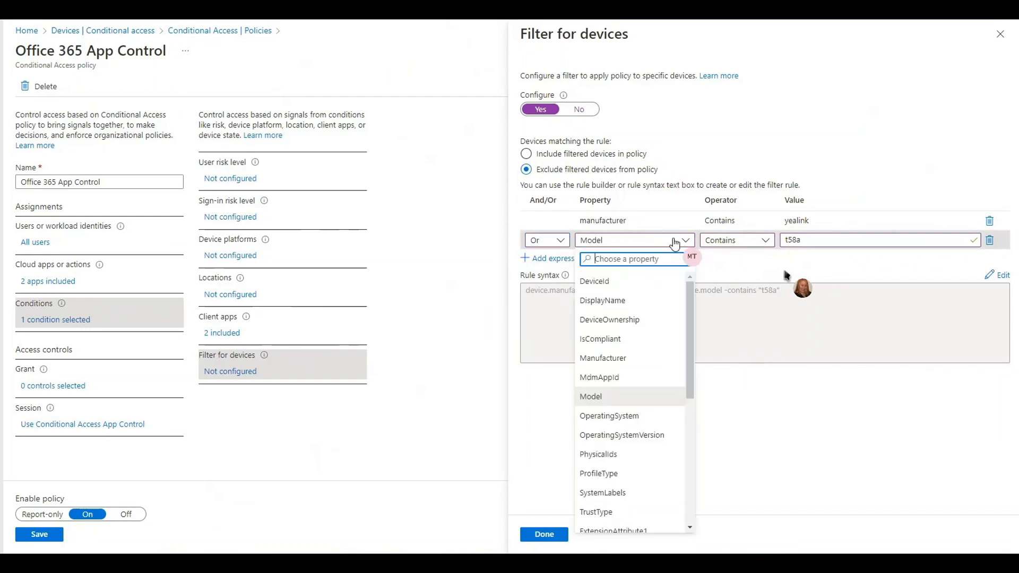
{"action": "left_click", "coordinate": [748, 324]}
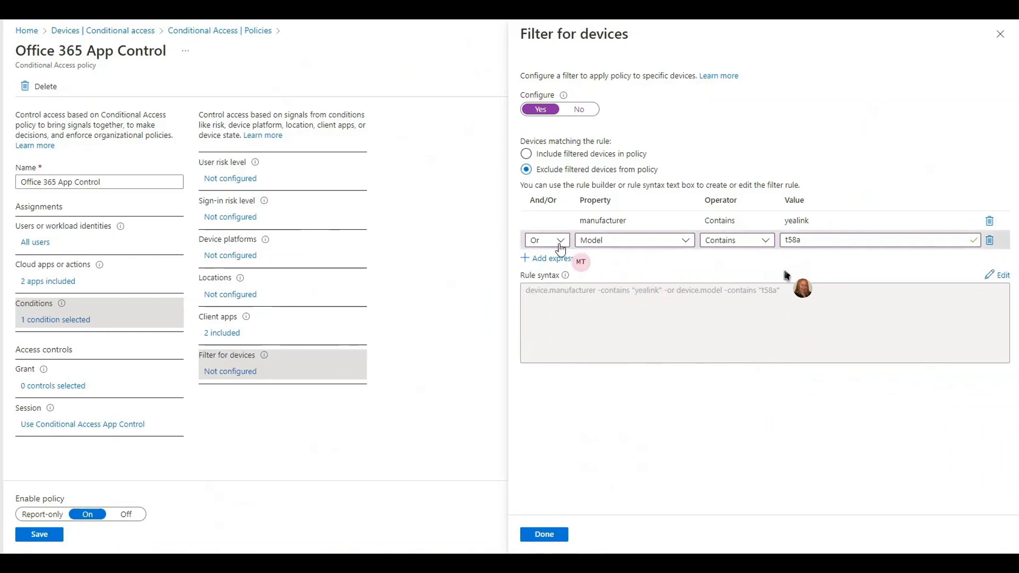
- Change the second filter expression to property Manufacturer with the value audiocodes
{"action": "left_click", "coordinate": [657, 241]}
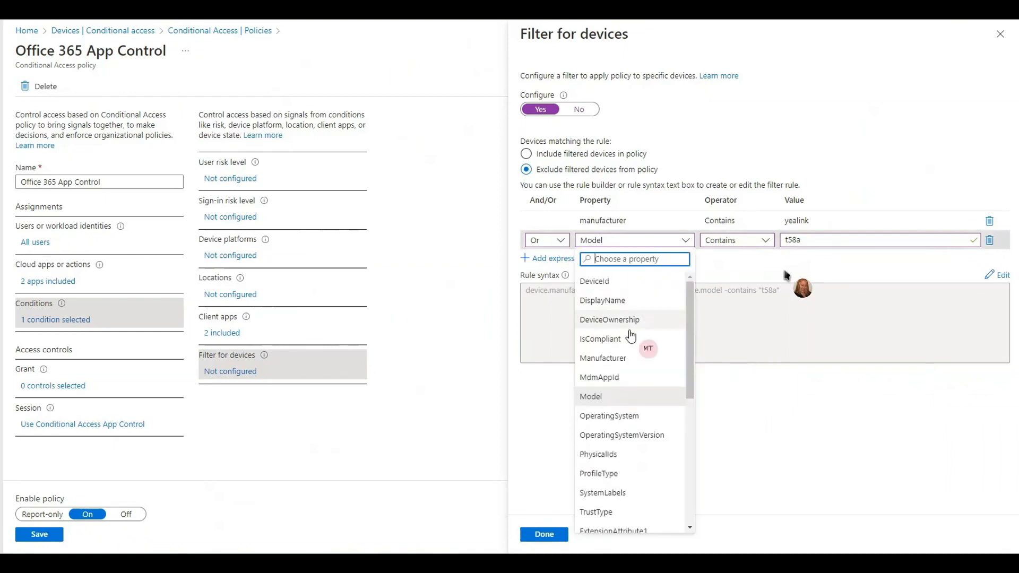
{"action": "left_click", "coordinate": [620, 360]}
{"action": "left_click", "coordinate": [825, 240]}
{"action": "left_click_drag", "start_coordinate": [825, 240], "coordinate": [760, 255]}
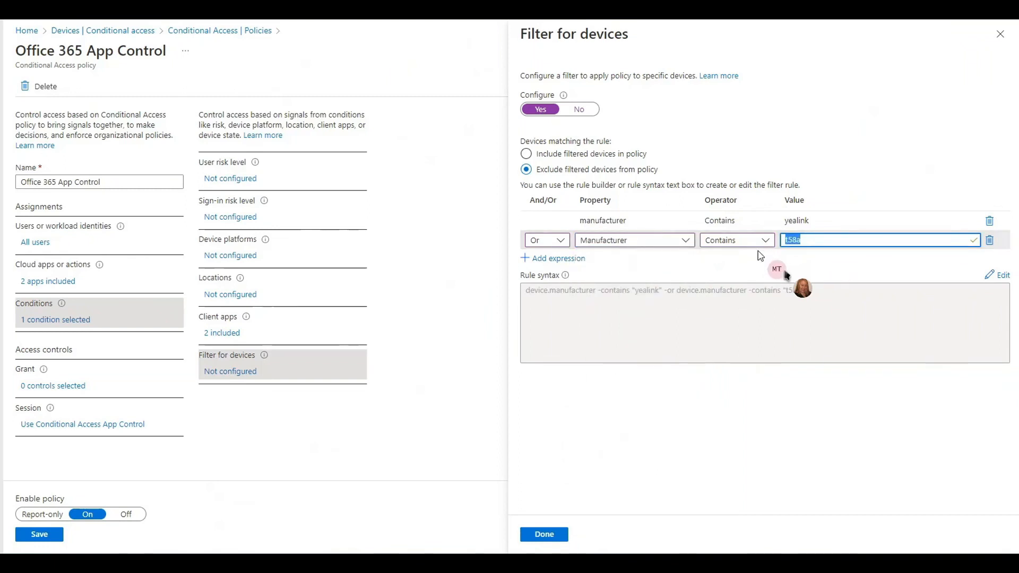
{"action": "type", "text": "audiocodes"}
- Add a third filter expression joined with Or, set to Manufacturer Contains crestron
{"action": "left_click", "coordinate": [560, 258]}
{"action": "left_click", "coordinate": [544, 264]}
{"action": "left_click", "coordinate": [537, 296]}
{"action": "left_click", "coordinate": [632, 259]}
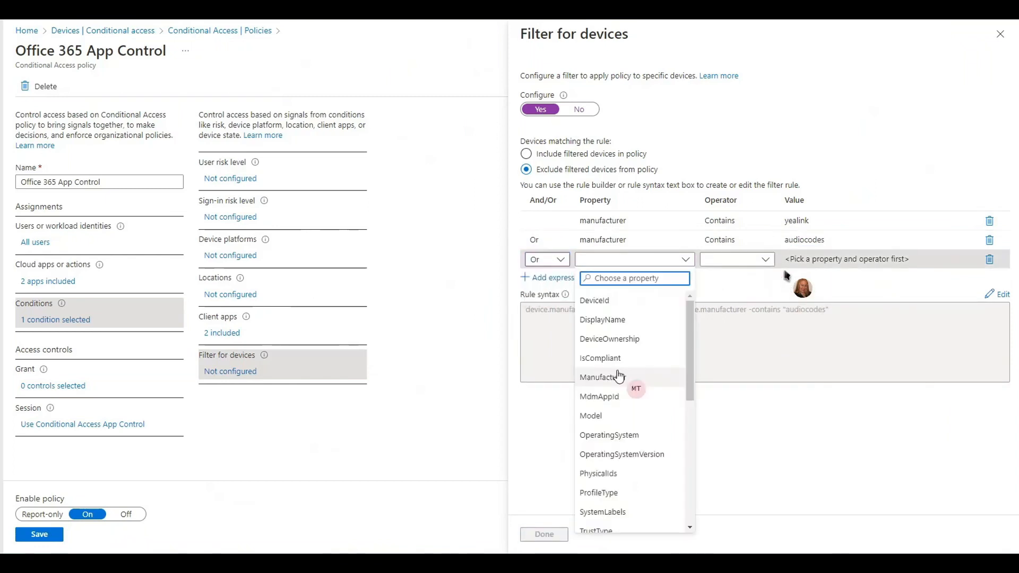
{"action": "left_click", "coordinate": [618, 376]}
{"action": "left_click", "coordinate": [745, 261]}
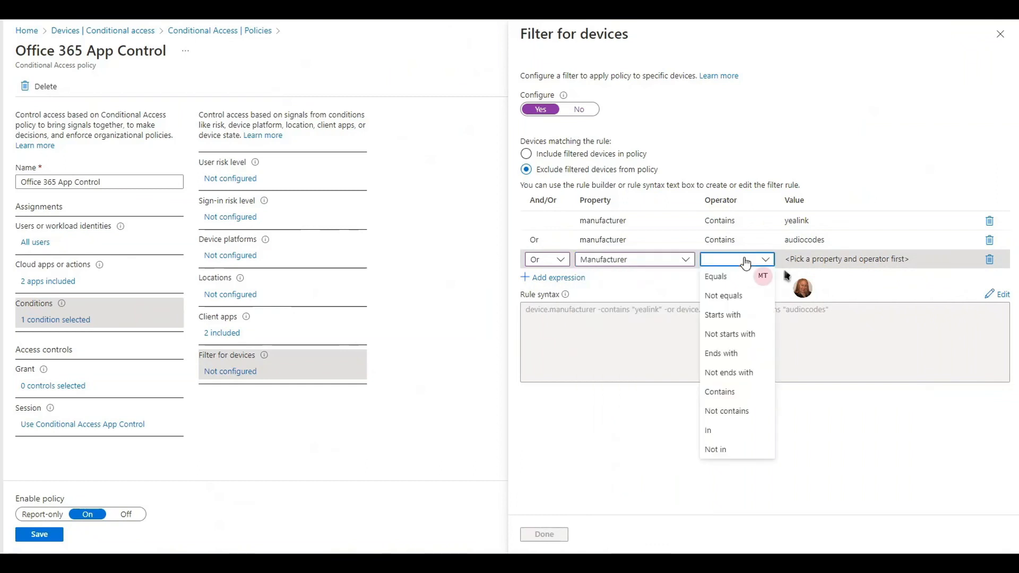
{"action": "left_click", "coordinate": [727, 394]}
{"action": "left_click", "coordinate": [815, 260]}
{"action": "type", "text": "crestron"}
- Add a fourth filter expression joined with Or, set to Manufacturer Contains poly, and save the Office 365 App Control policy
{"action": "left_click", "coordinate": [553, 277]}
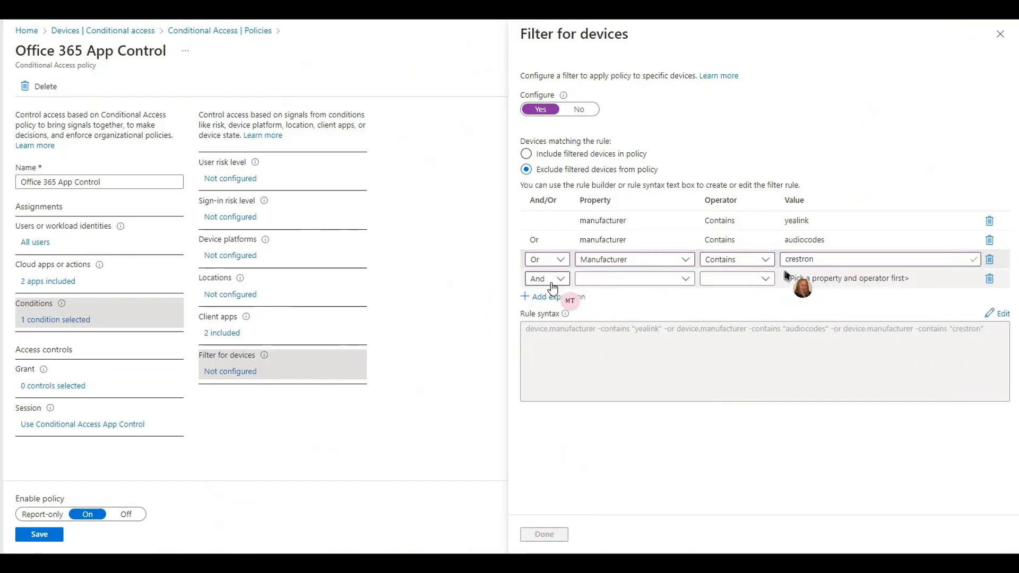
{"action": "left_click", "coordinate": [552, 281]}
{"action": "left_click", "coordinate": [548, 312]}
{"action": "left_click", "coordinate": [663, 281]}
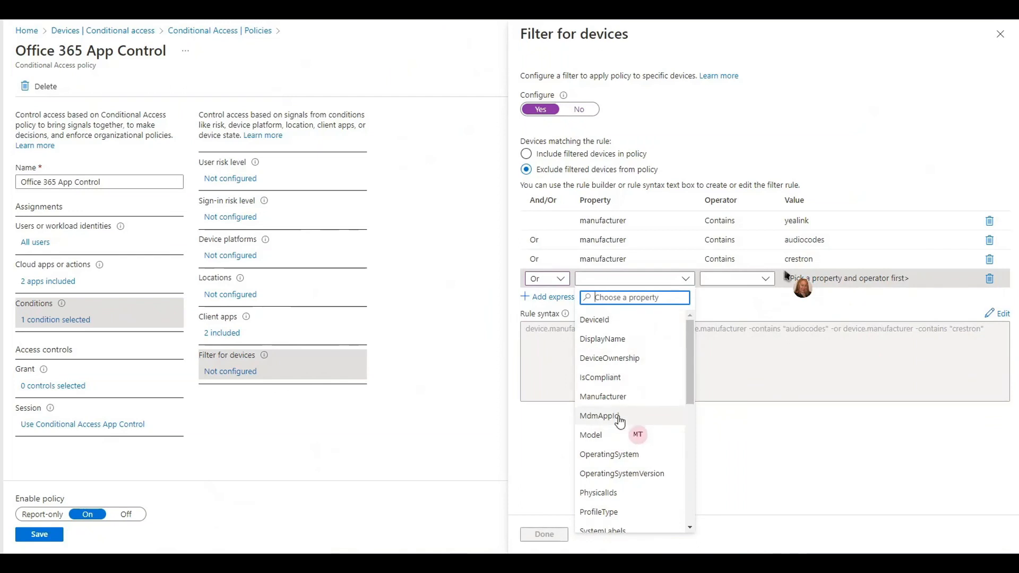
{"action": "left_click", "coordinate": [611, 398]}
{"action": "left_click", "coordinate": [762, 280]}
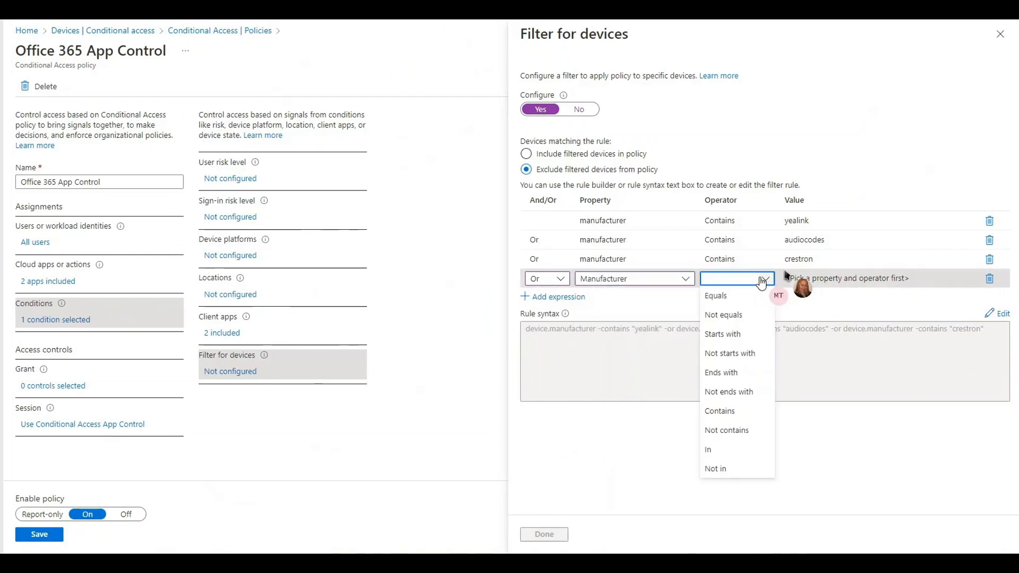
{"action": "left_click", "coordinate": [726, 414]}
{"action": "left_click", "coordinate": [846, 278]}
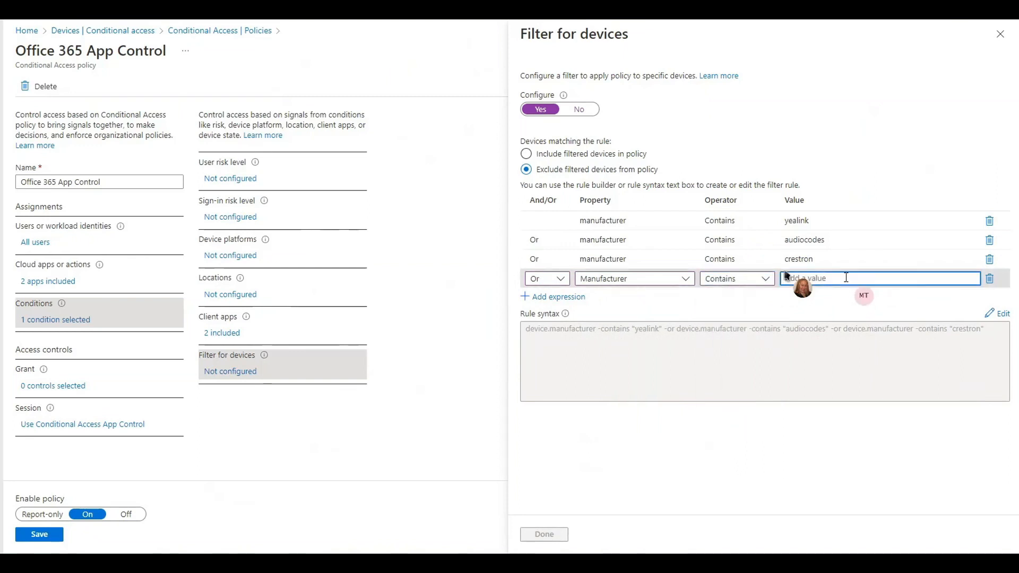
{"action": "type", "text": "poly"}
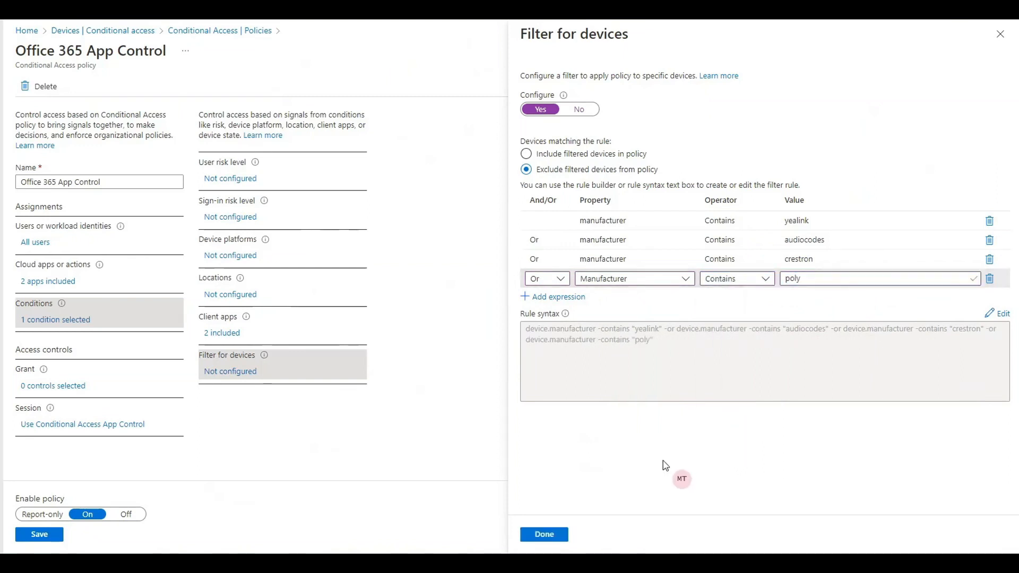
{"action": "left_click", "coordinate": [552, 535]}
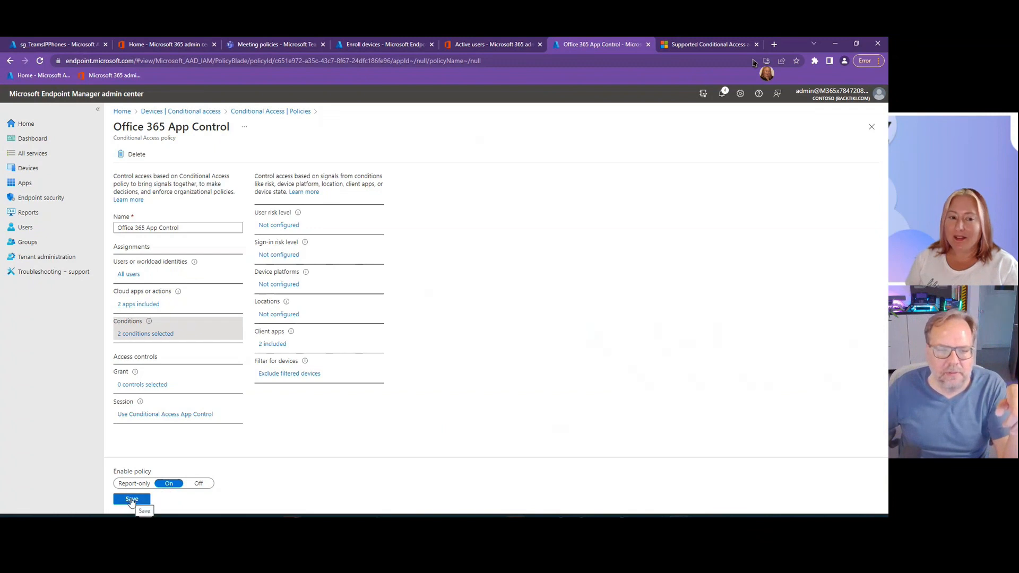
{"action": "left_click", "coordinate": [132, 500]}
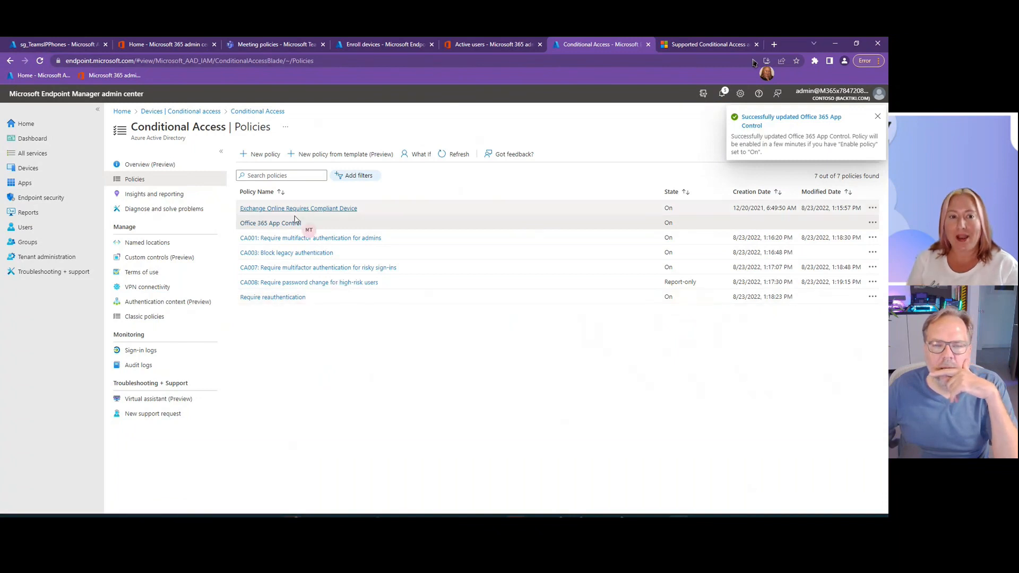
- Reopen the device filter of the Office 365 App Control policy and copy its complete rule syntax
{"action": "left_click", "coordinate": [286, 224]}
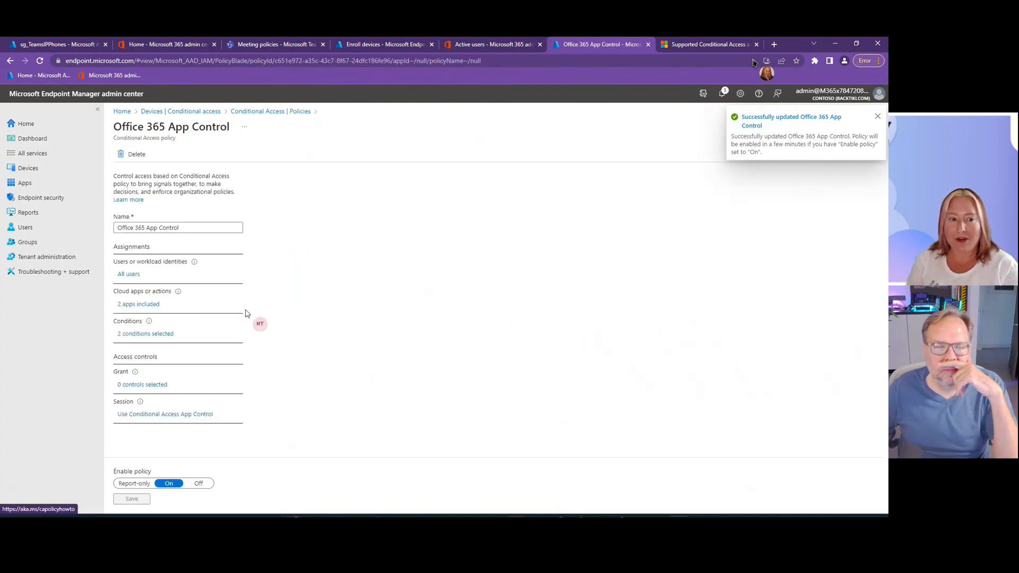
{"action": "left_click", "coordinate": [145, 334]}
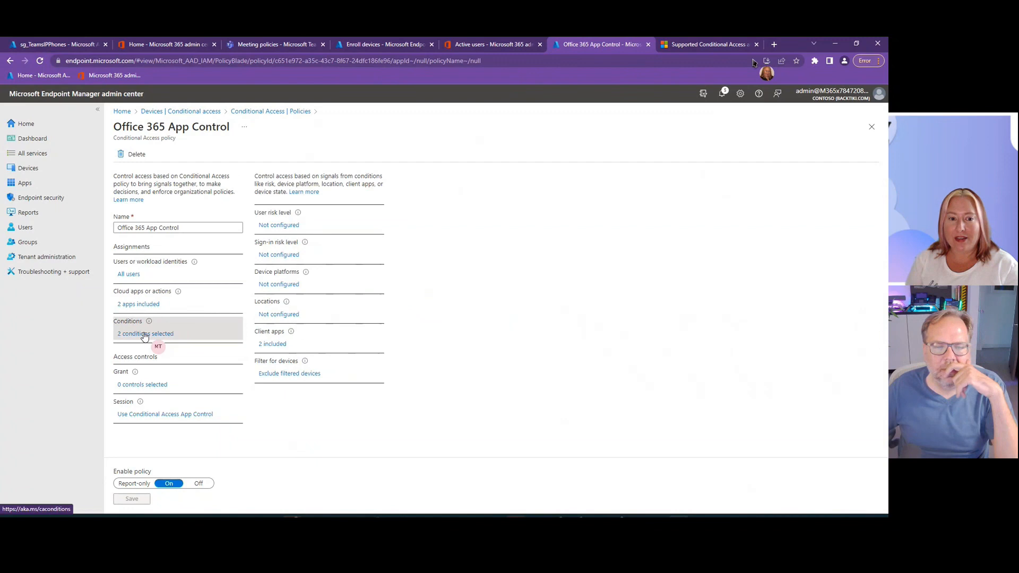
{"action": "left_click", "coordinate": [285, 374]}
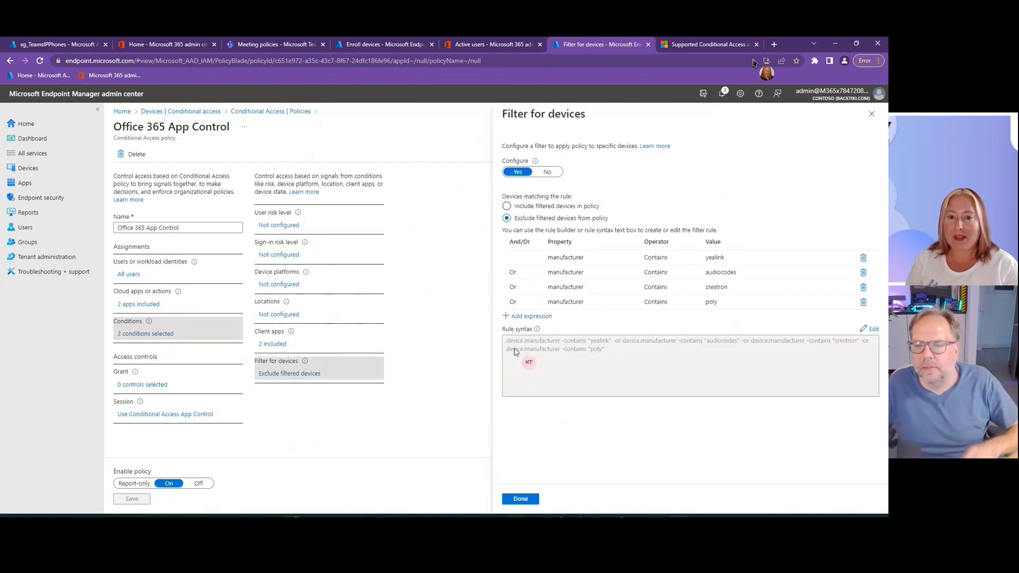
{"action": "left_click", "coordinate": [873, 330]}
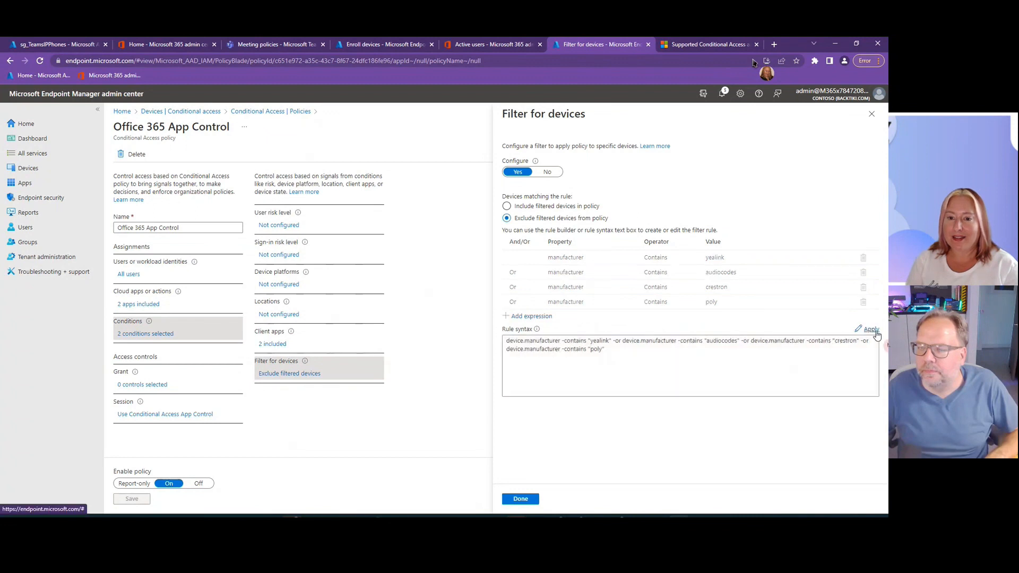
{"action": "left_click_drag", "start_coordinate": [608, 351], "coordinate": [502, 338]}
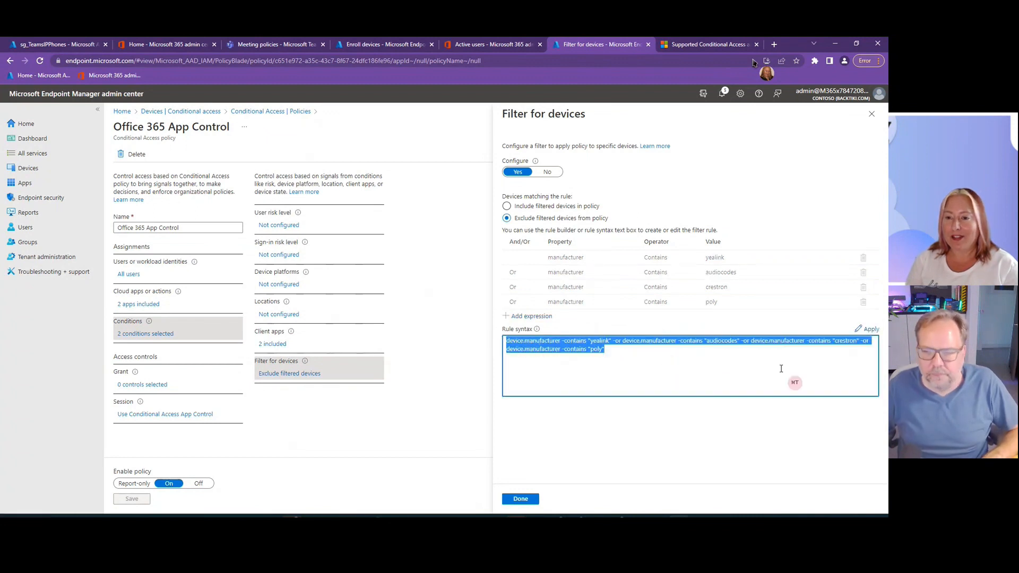
{"action": "right_click", "coordinate": [584, 344]}
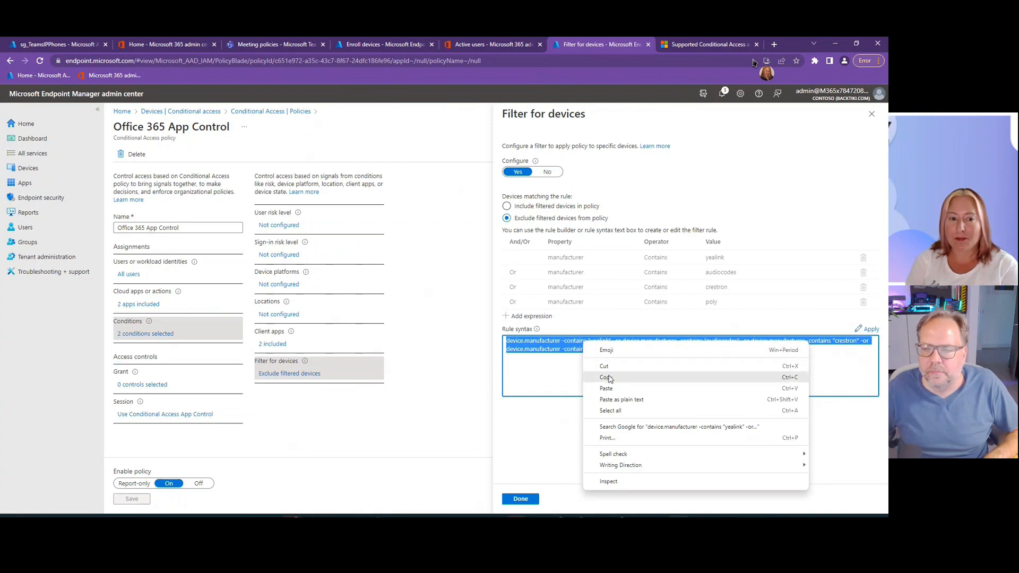
{"action": "left_click", "coordinate": [608, 378]}
{"action": "left_click", "coordinate": [521, 499]}
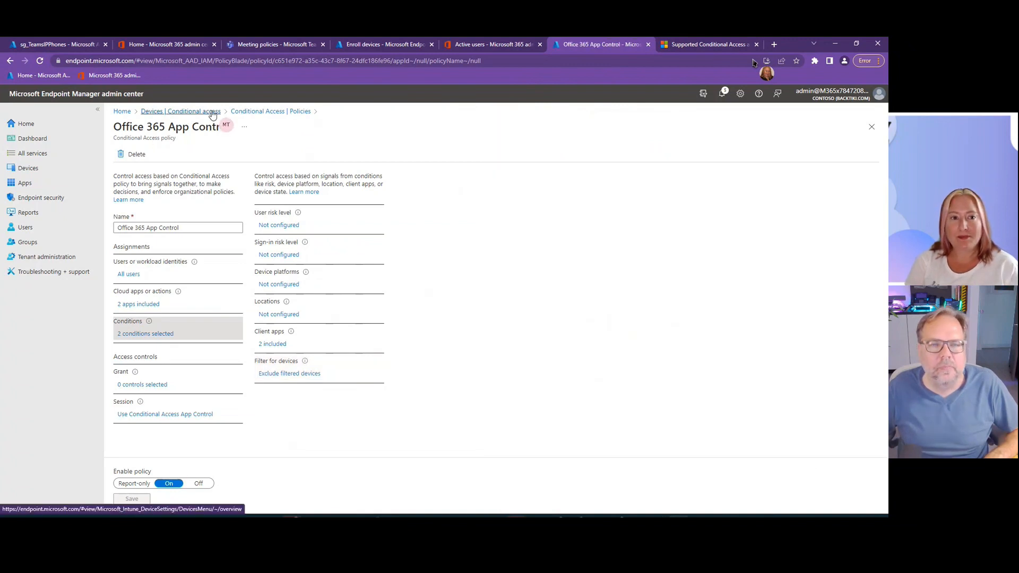
- Review the conditions, grant controls and included directory roles of the CA001: Require multifactor authentication for admins policy, leaving without saving
{"action": "left_click", "coordinate": [212, 115]}
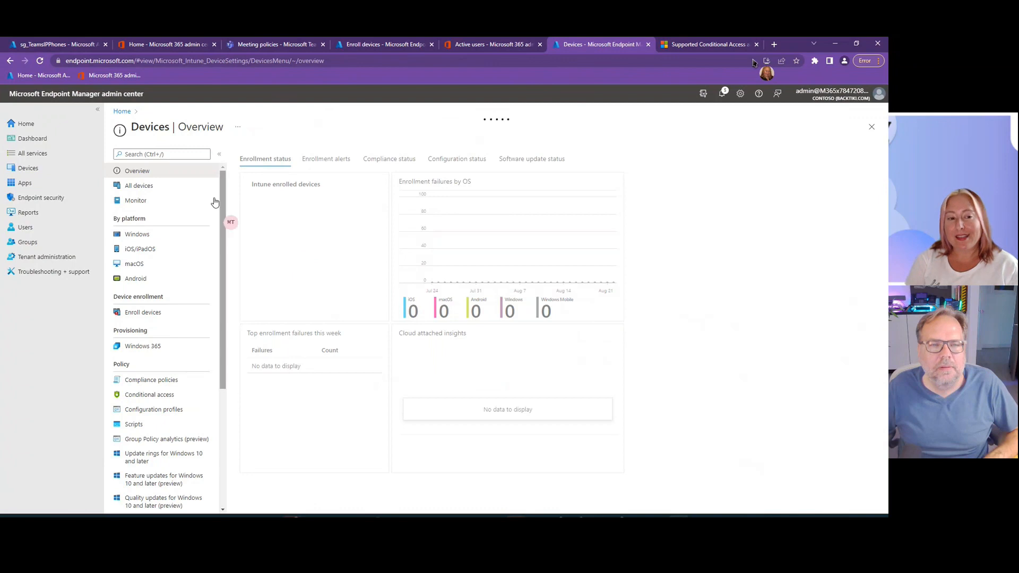
{"action": "left_click", "coordinate": [153, 396]}
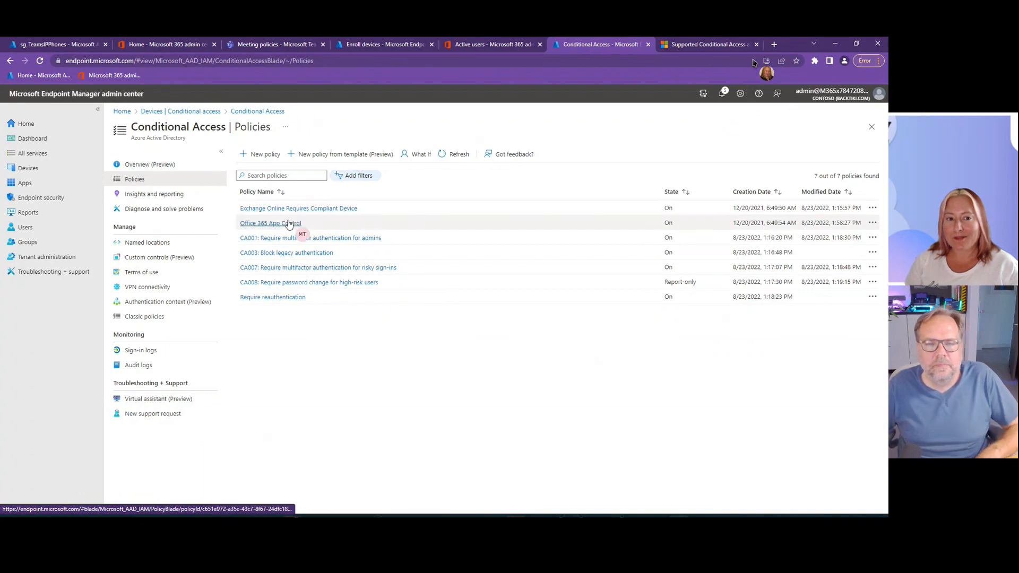
{"action": "left_click", "coordinate": [345, 238]}
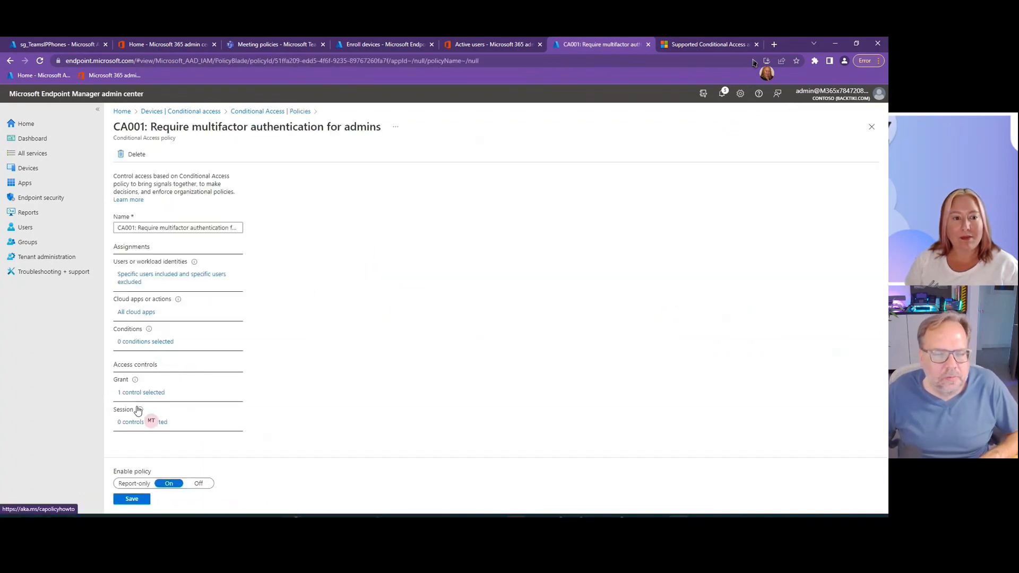
{"action": "left_click", "coordinate": [142, 343]}
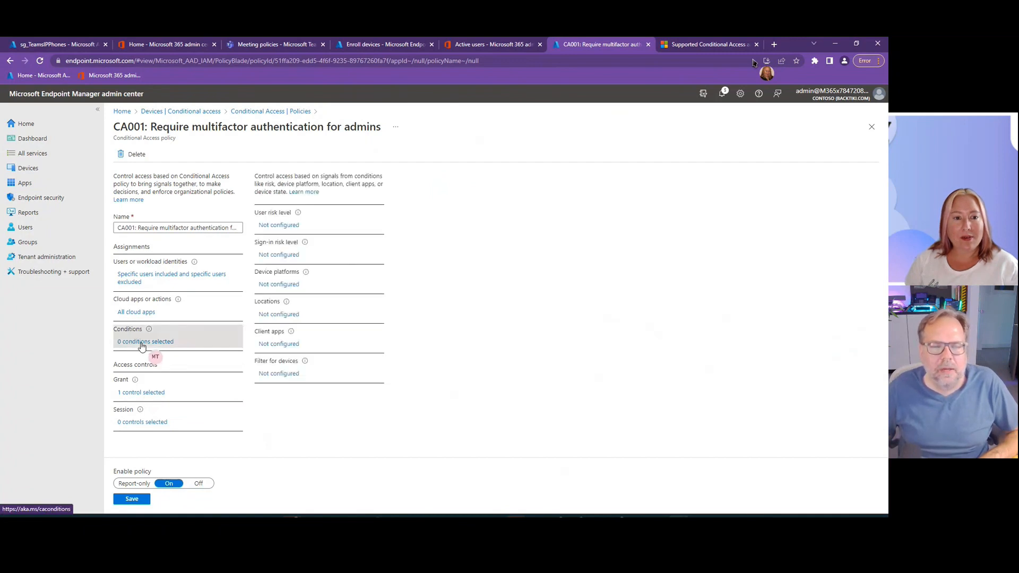
{"action": "left_click", "coordinate": [139, 281]}
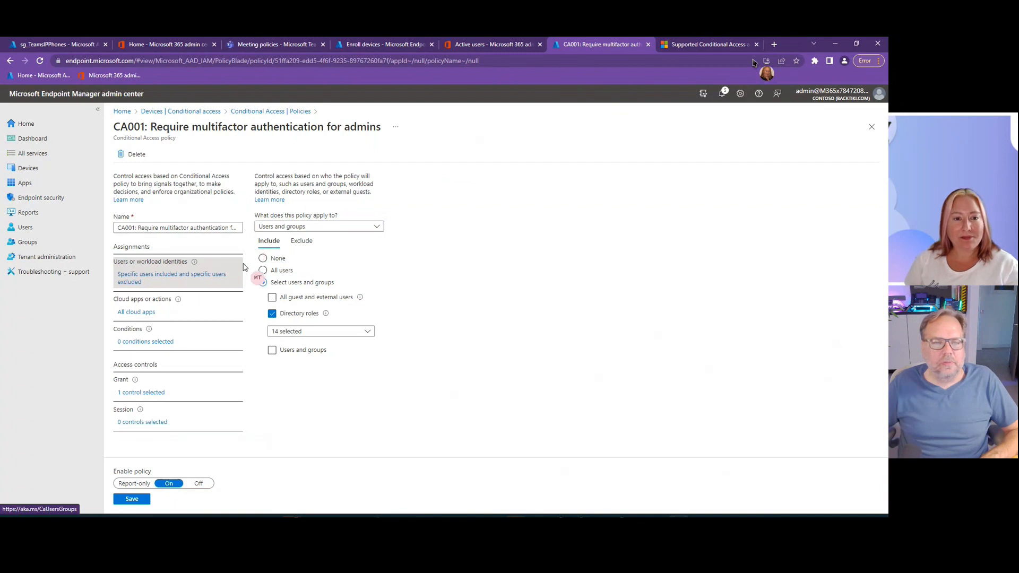
{"action": "left_click", "coordinate": [141, 393]}
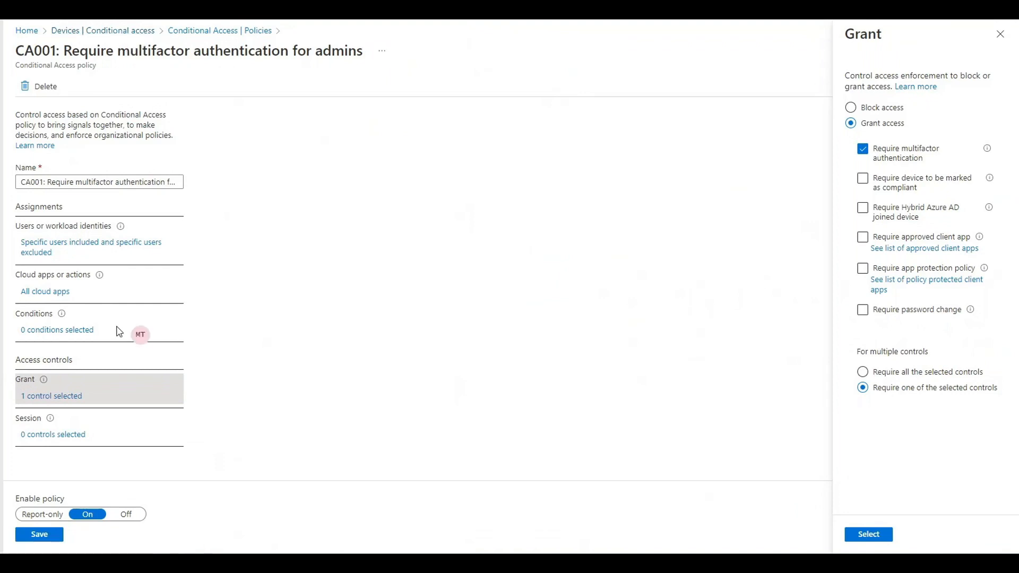
{"action": "left_click", "coordinate": [36, 248]}
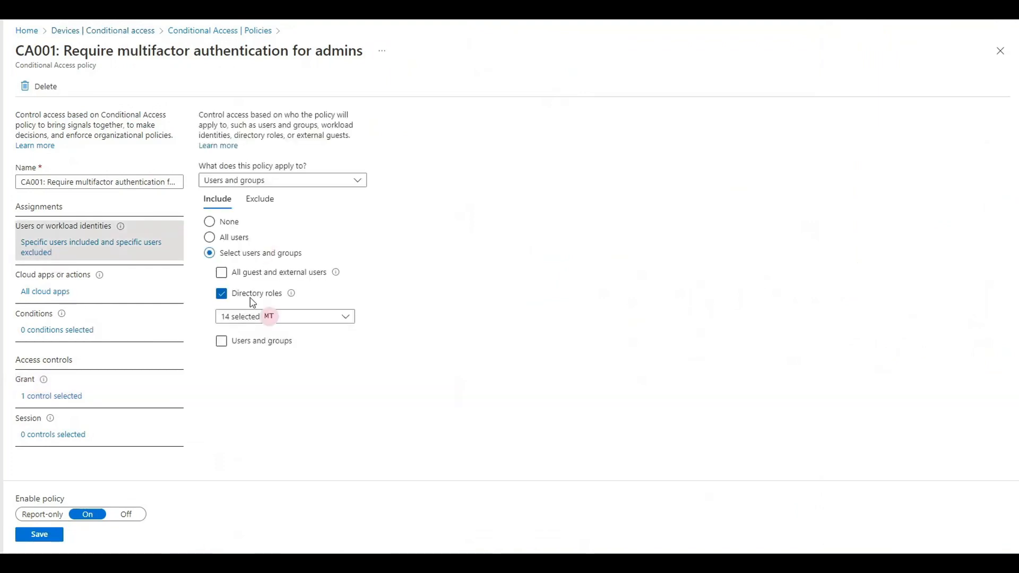
{"action": "left_click", "coordinate": [289, 318]}
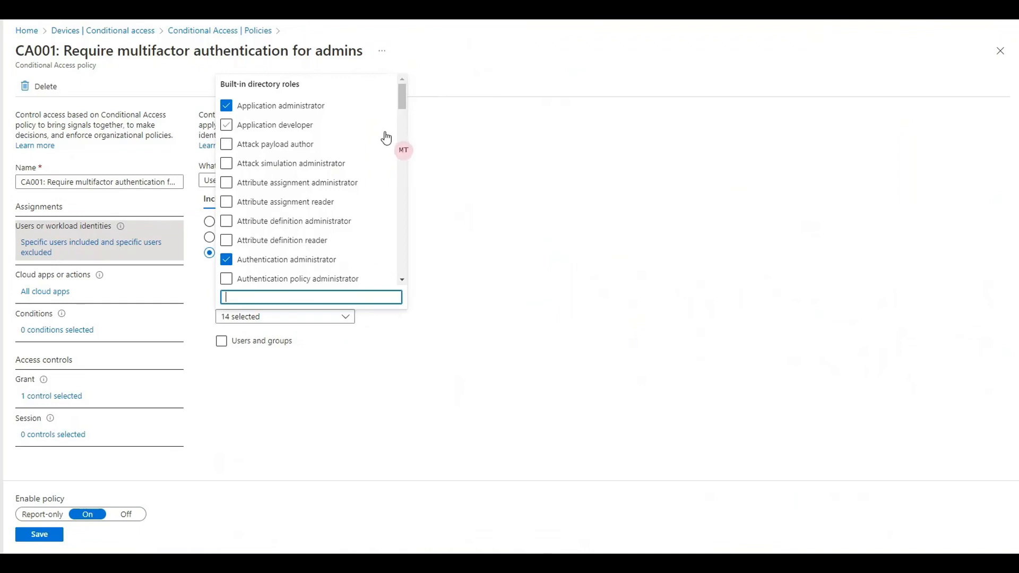
{"action": "scroll", "coordinate": [385, 169], "scroll_direction": "down", "scroll_amount": 12}
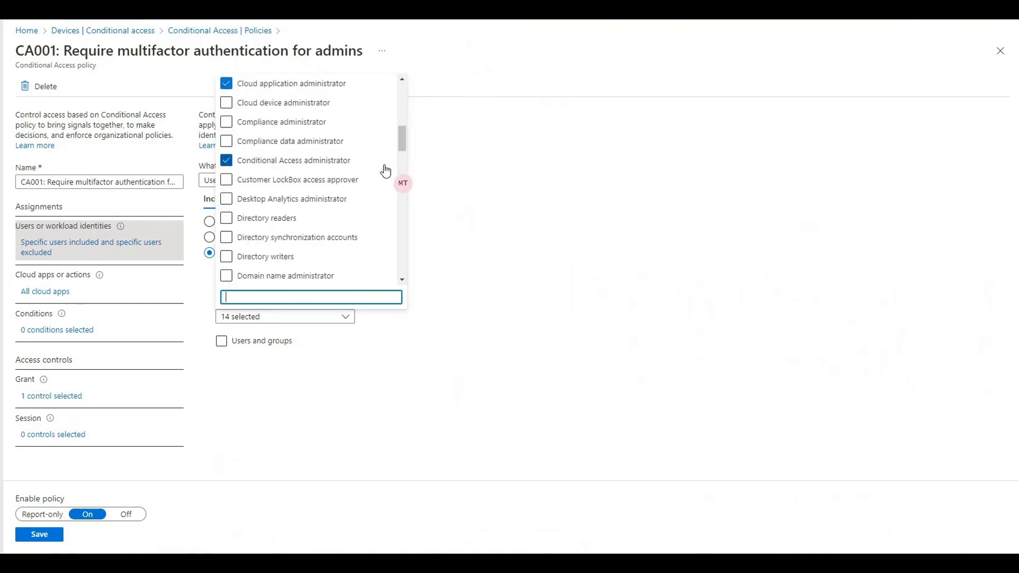
{"action": "left_click", "coordinate": [315, 455]}
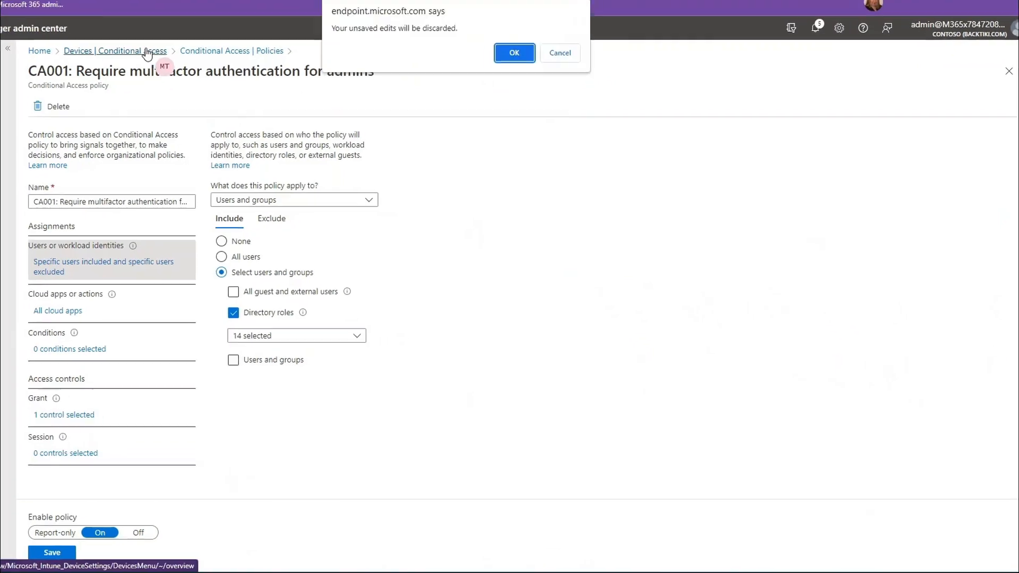
{"action": "left_click", "coordinate": [115, 31]}
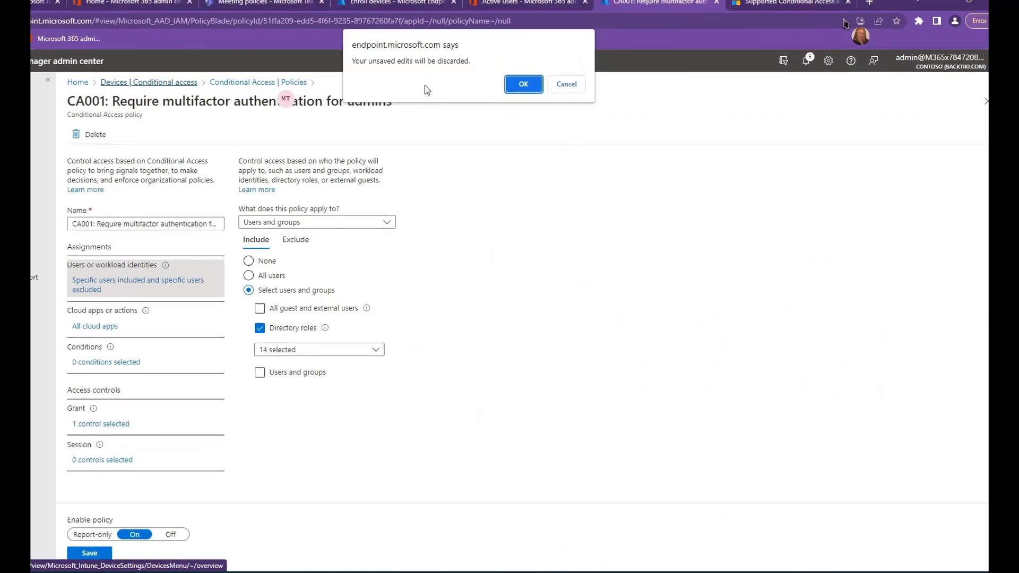
{"action": "left_click", "coordinate": [523, 84]}
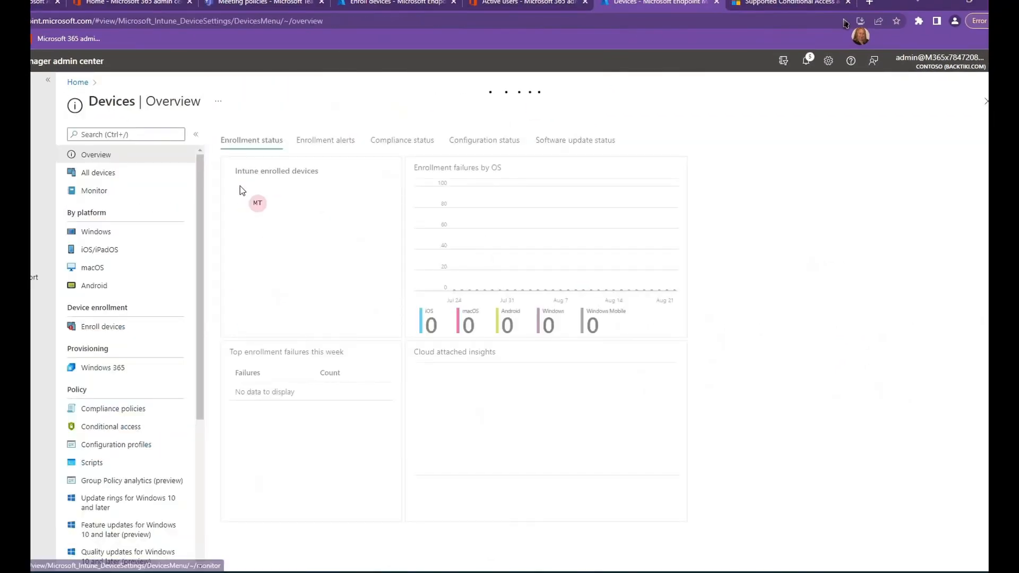
- Open the Exchange Online Requires Compliant Device policy and review its grant controls, included cloud apps and client apps condition
{"action": "left_click", "coordinate": [110, 430]}
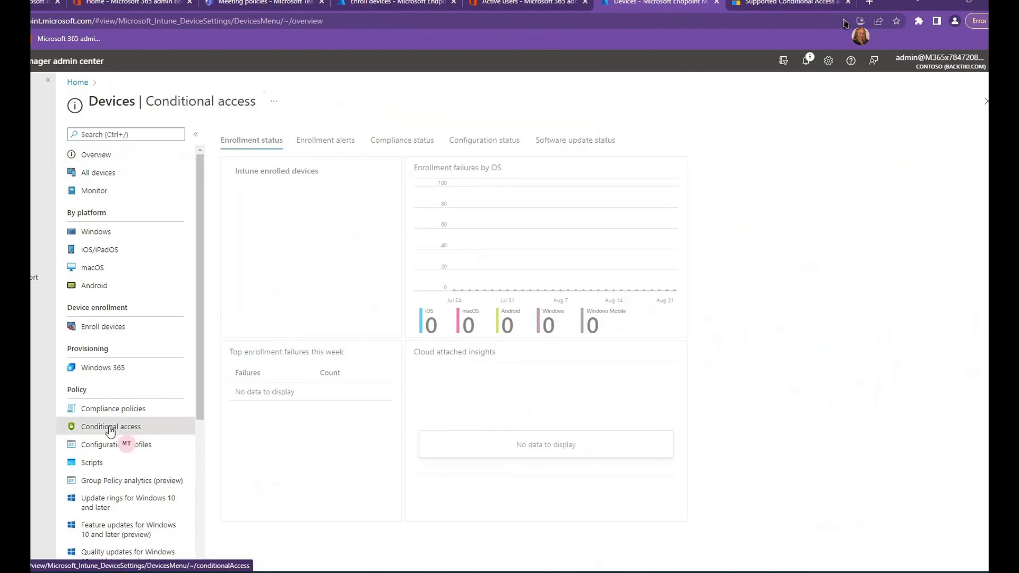
{"action": "left_click", "coordinate": [264, 204]}
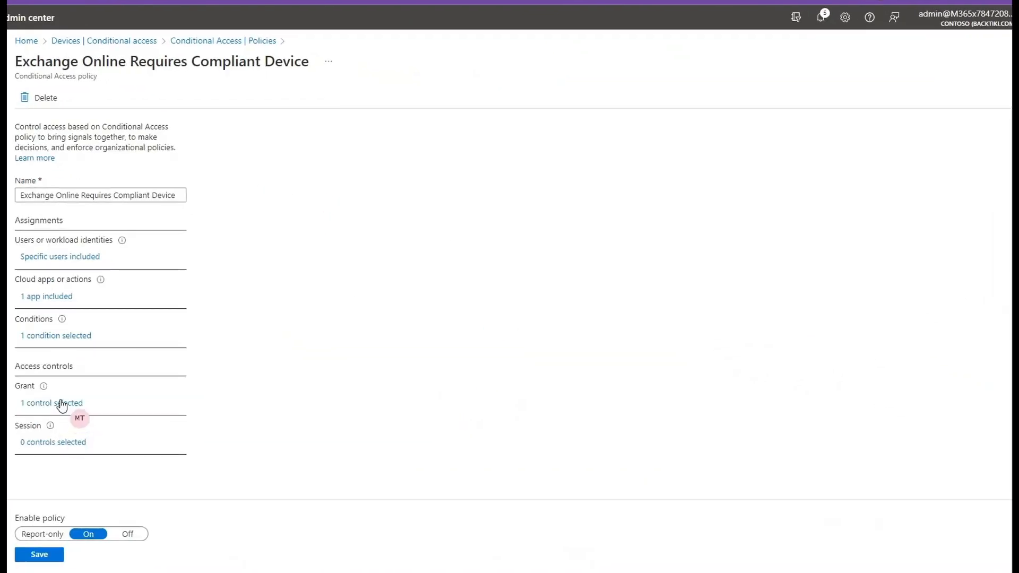
{"action": "left_click", "coordinate": [62, 405]}
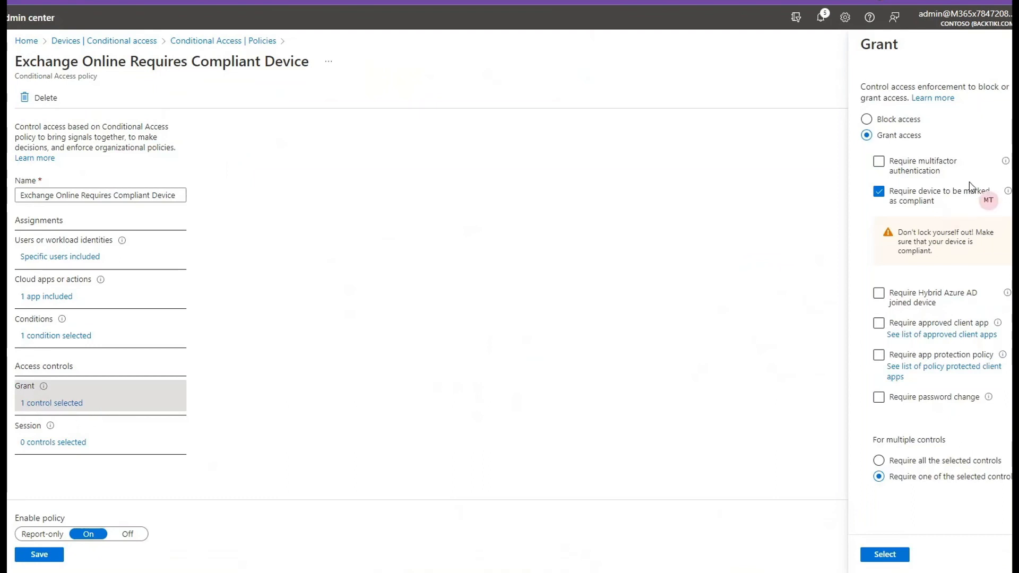
{"action": "left_click", "coordinate": [57, 298]}
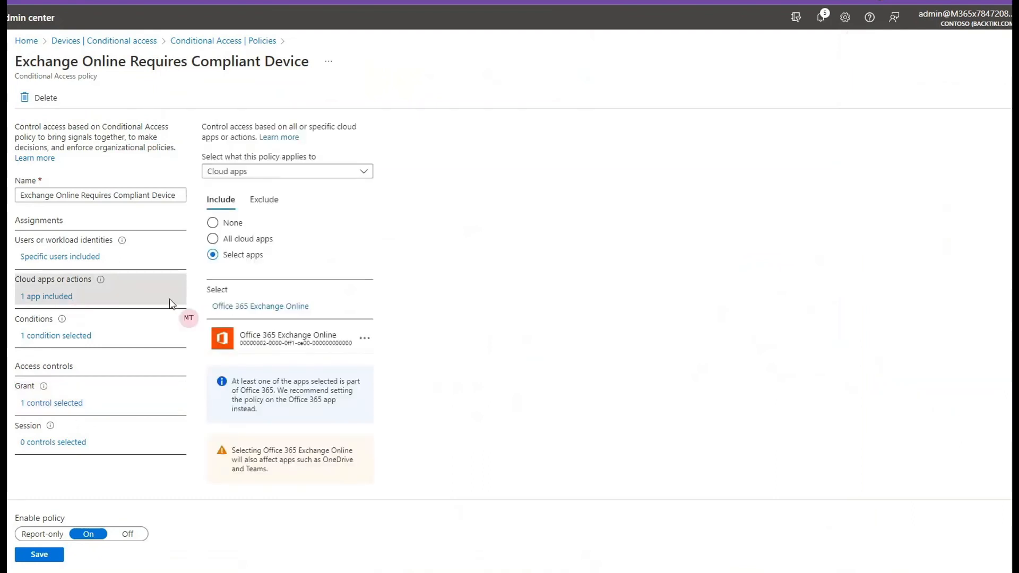
{"action": "left_click", "coordinate": [55, 338]}
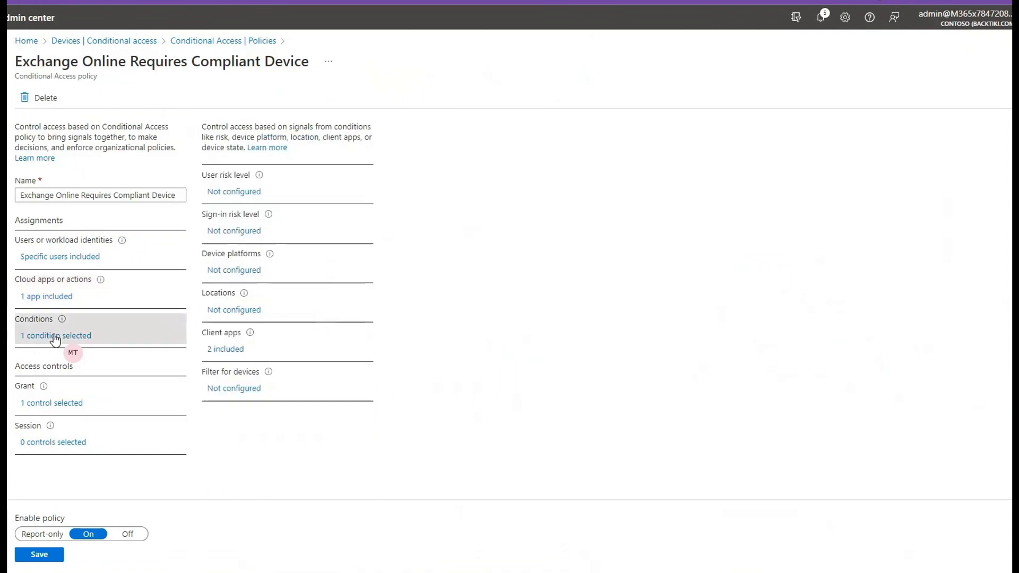
{"action": "left_click", "coordinate": [228, 349]}
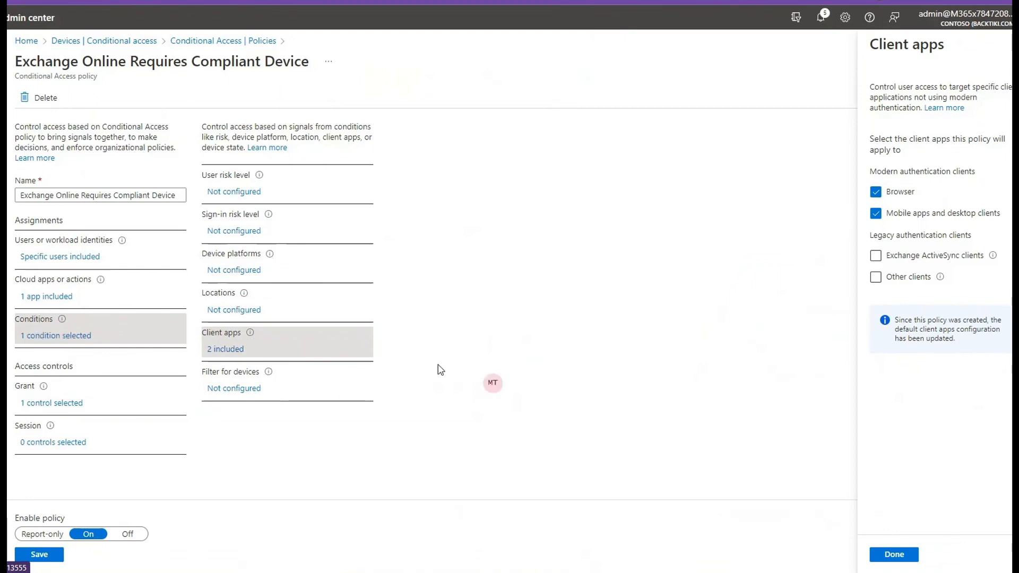
- Enable the device filter of the Exchange Online Requires Compliant Device policy and paste the copied manufacturer rule as its rule syntax
{"action": "left_click", "coordinate": [248, 393]}
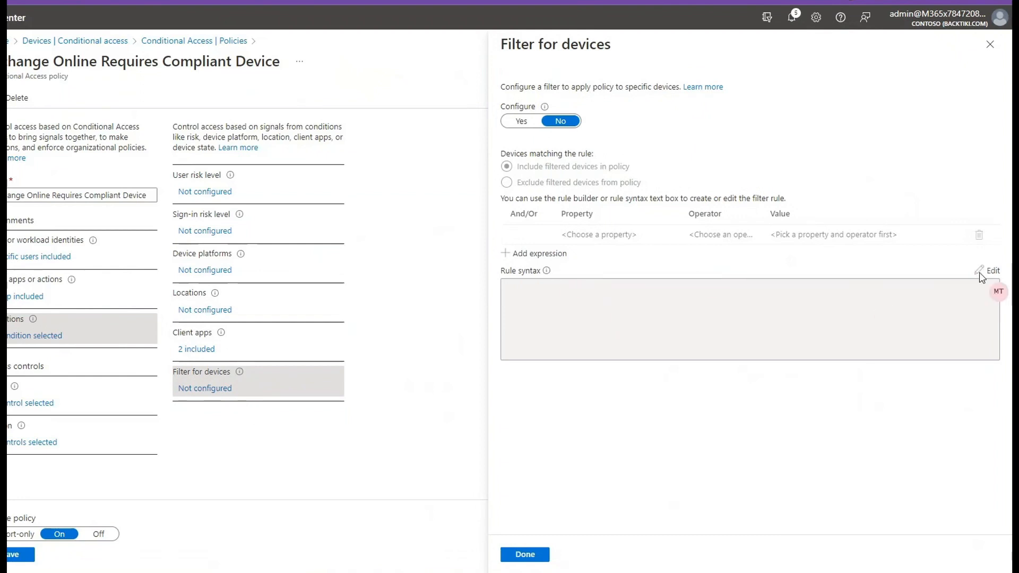
{"action": "left_click", "coordinate": [521, 123]}
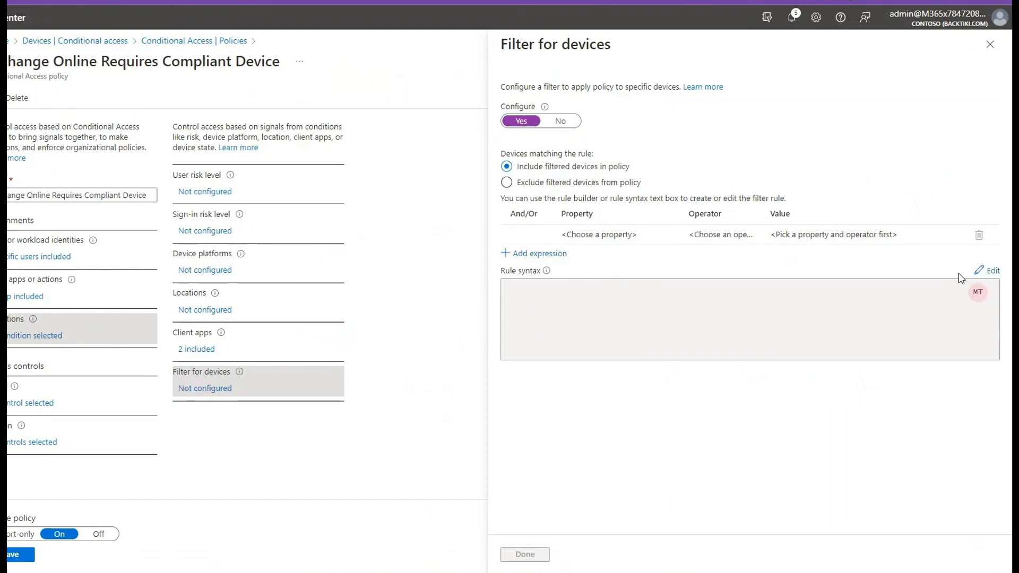
{"action": "left_click", "coordinate": [983, 270]}
{"action": "left_click", "coordinate": [623, 290]}
{"action": "type", "text": "device.manufacturer -contains \"yealink\" -or device.manufacturer -contains \"audiocodes\" -or device.manufacturer -contains \"crestron\" -or device.manufacturer -contains \"poly\""}
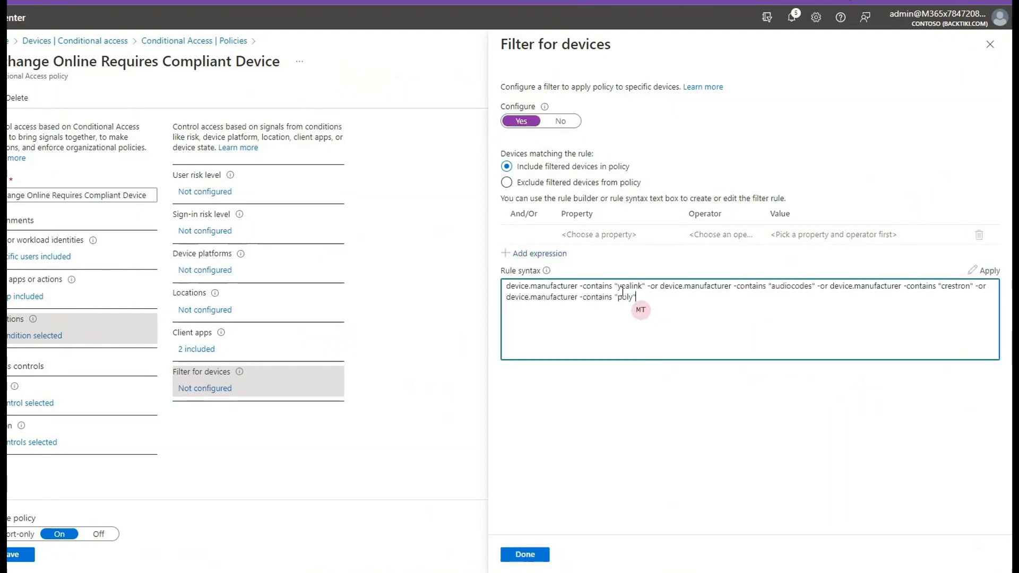
- Set the device filter to exclude filtered devices from the Exchange Online Requires Compliant Device policy, then save the policy
{"action": "left_click", "coordinate": [531, 185]}
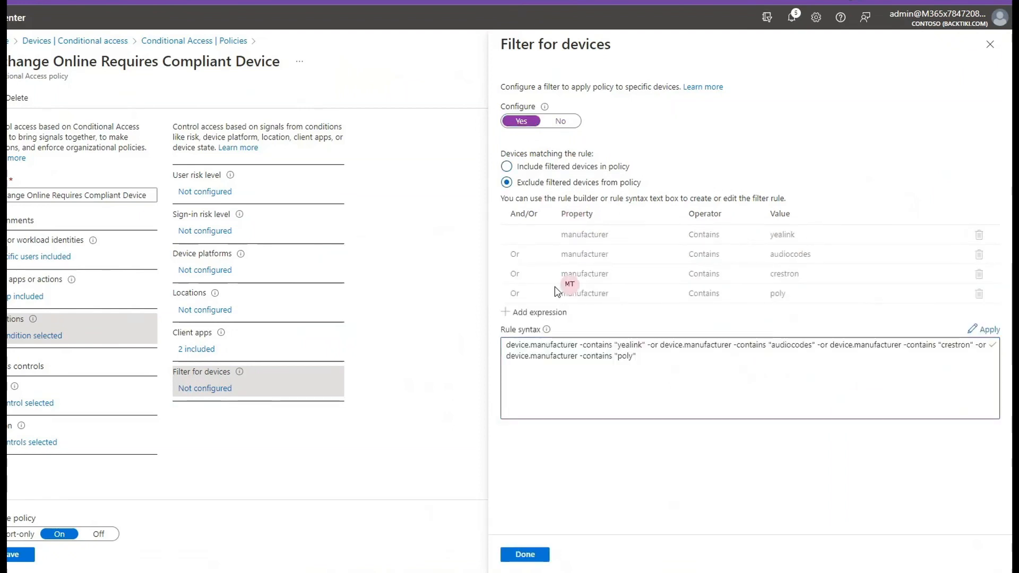
{"action": "left_click", "coordinate": [558, 555]}
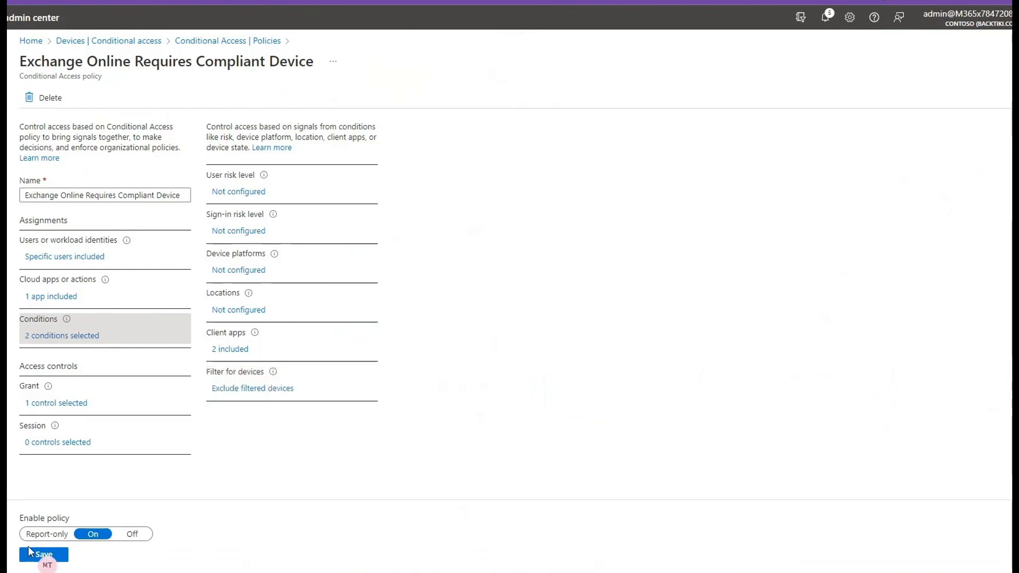
{"action": "left_click", "coordinate": [43, 555]}
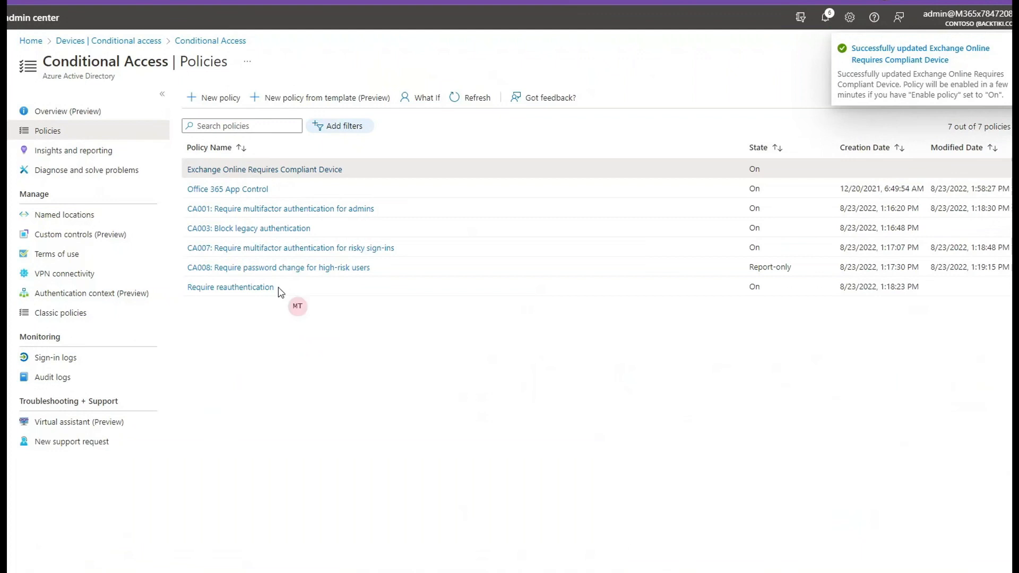
- Open the CA003: Block legacy authentication policy and review its grant controls, conditions and client apps settings
{"action": "left_click", "coordinate": [291, 229]}
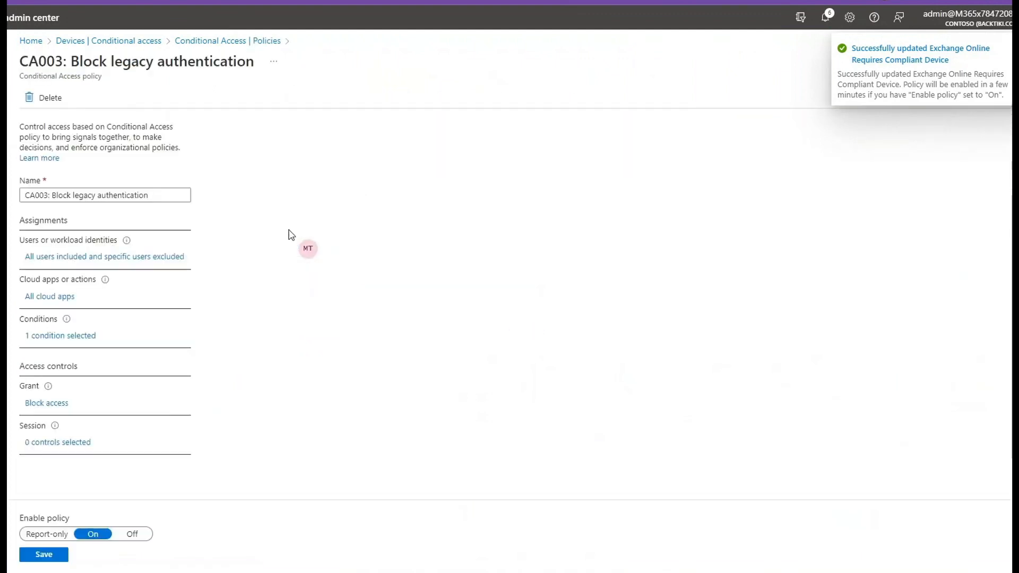
{"action": "left_click", "coordinate": [58, 403]}
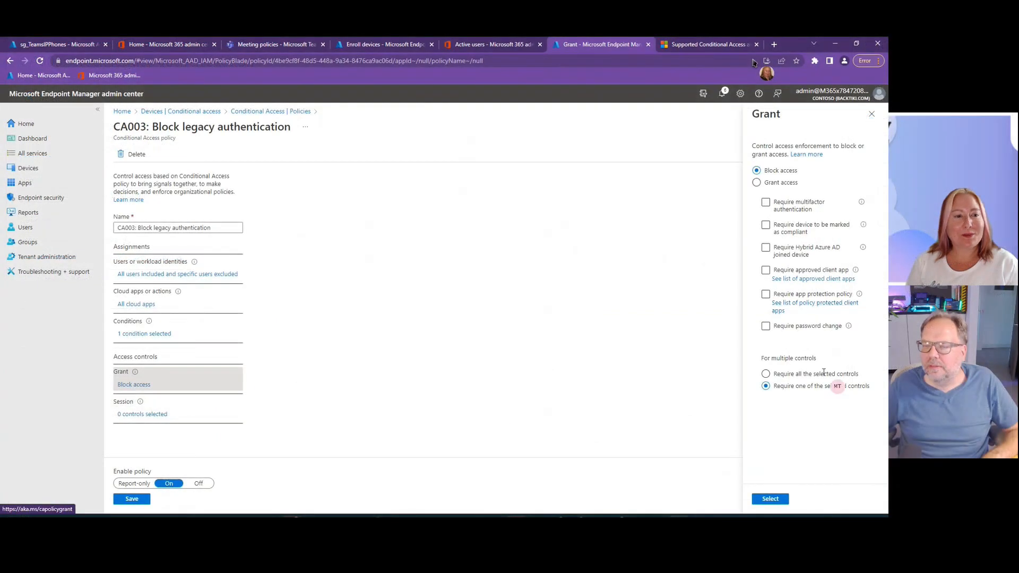
{"action": "left_click", "coordinate": [135, 333]}
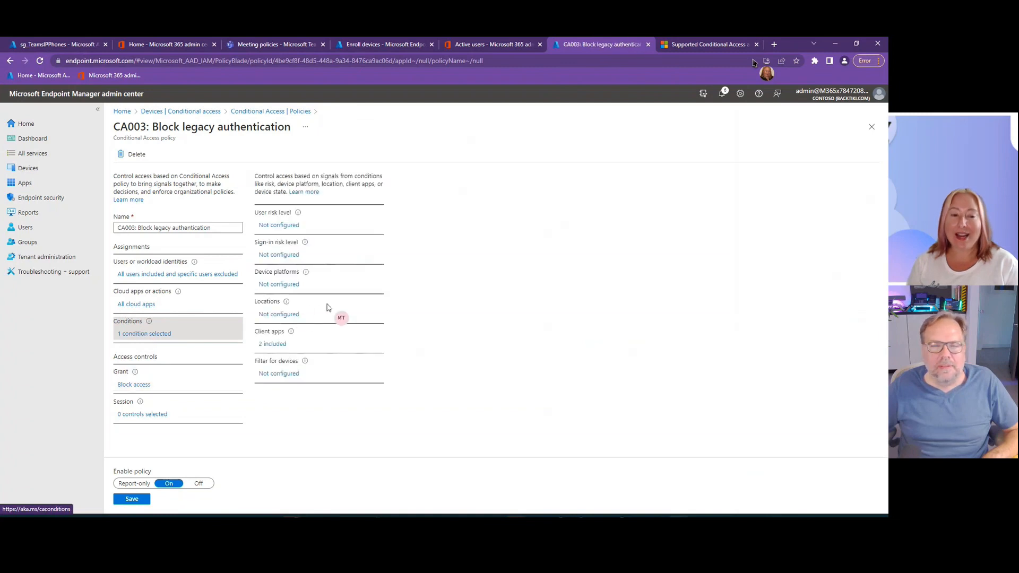
{"action": "left_click", "coordinate": [273, 344]}
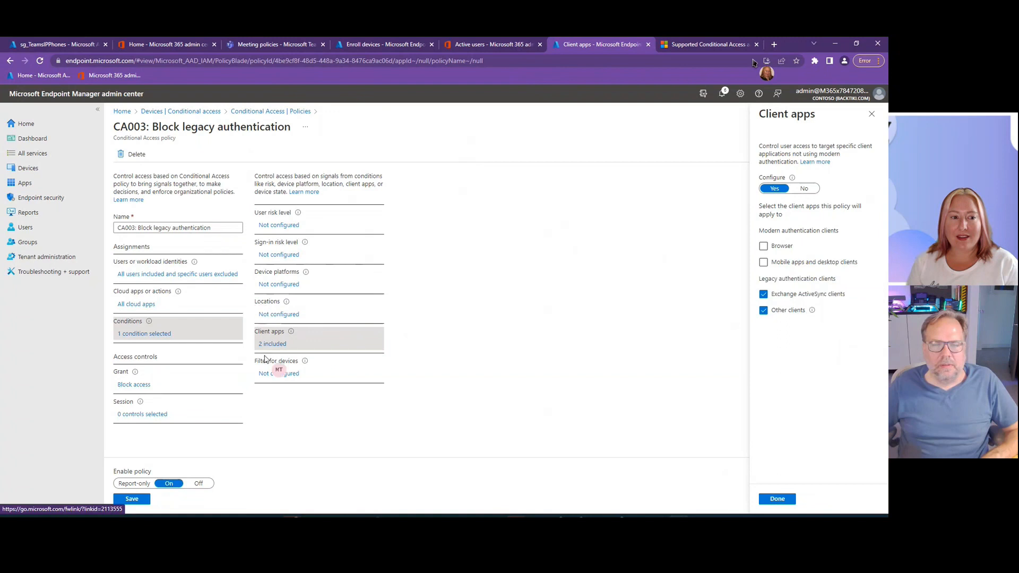
- Enable the CA003 policy's device filter, exclude devices whose manufacturer contains "yealink", "audiocodes", "crestron" or "poly" using the copied rule, and save the policy
{"action": "left_click", "coordinate": [276, 373]}
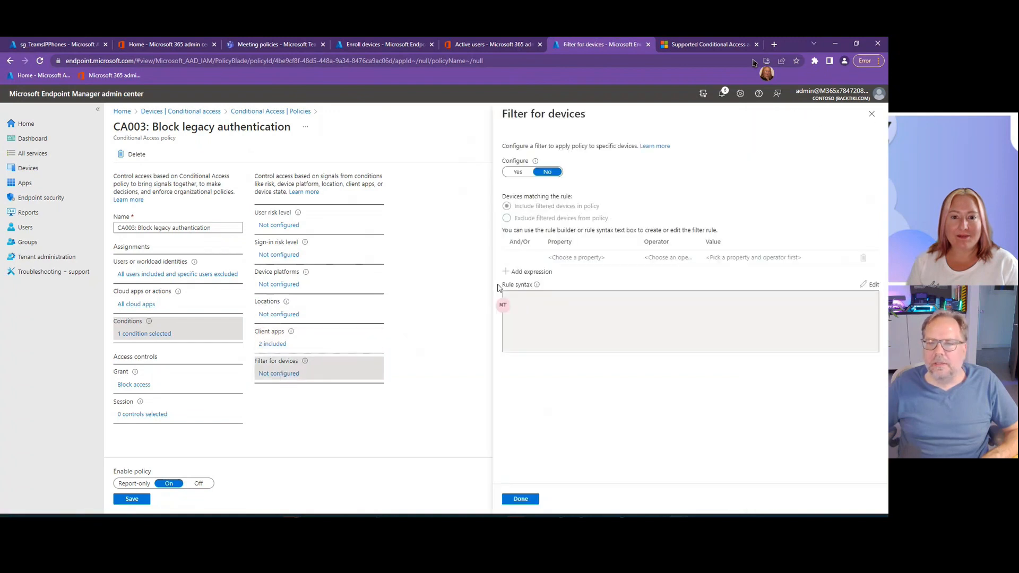
{"action": "left_click", "coordinate": [518, 172]}
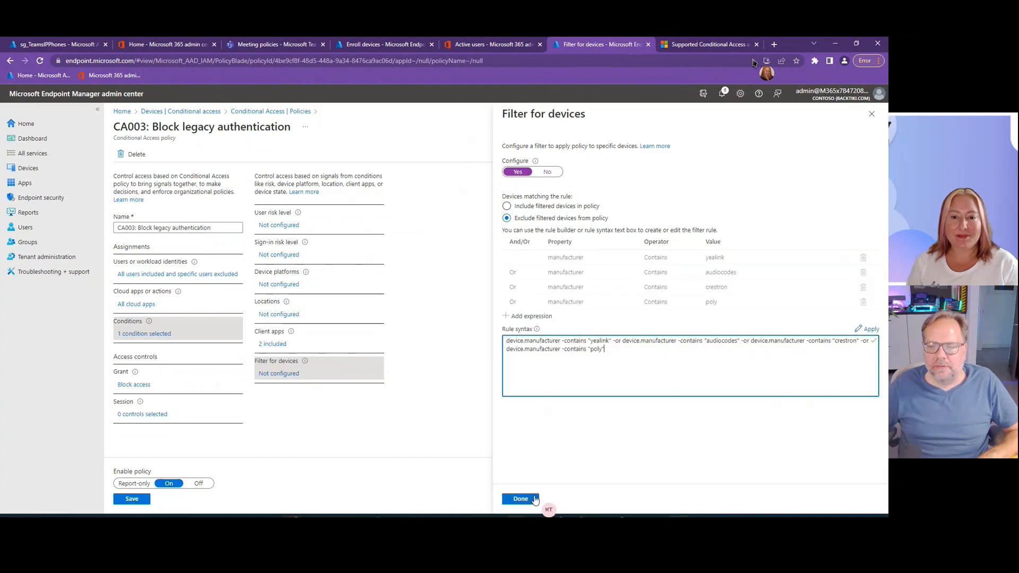
{"action": "left_click", "coordinate": [534, 500]}
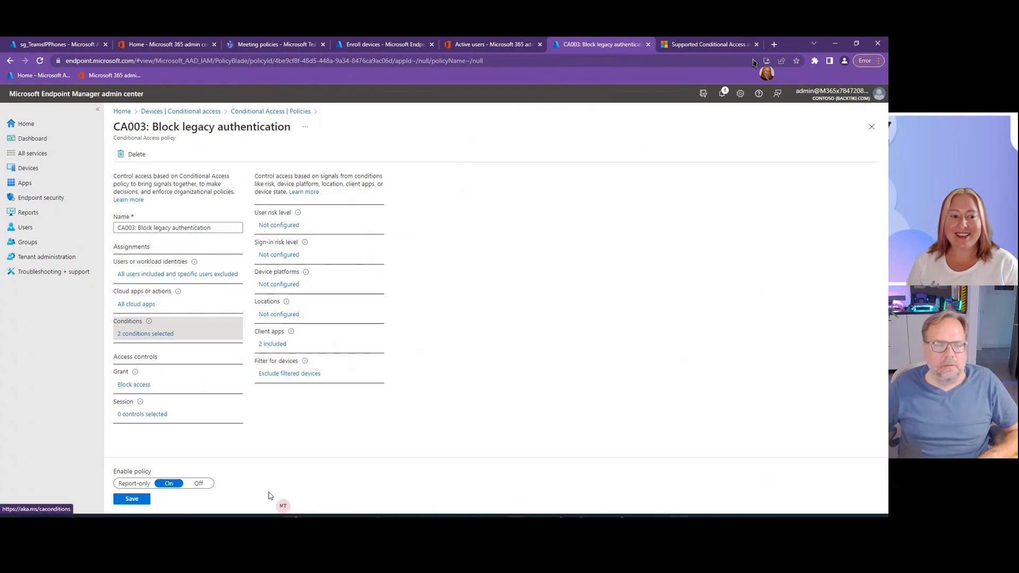
{"action": "left_click", "coordinate": [138, 500]}
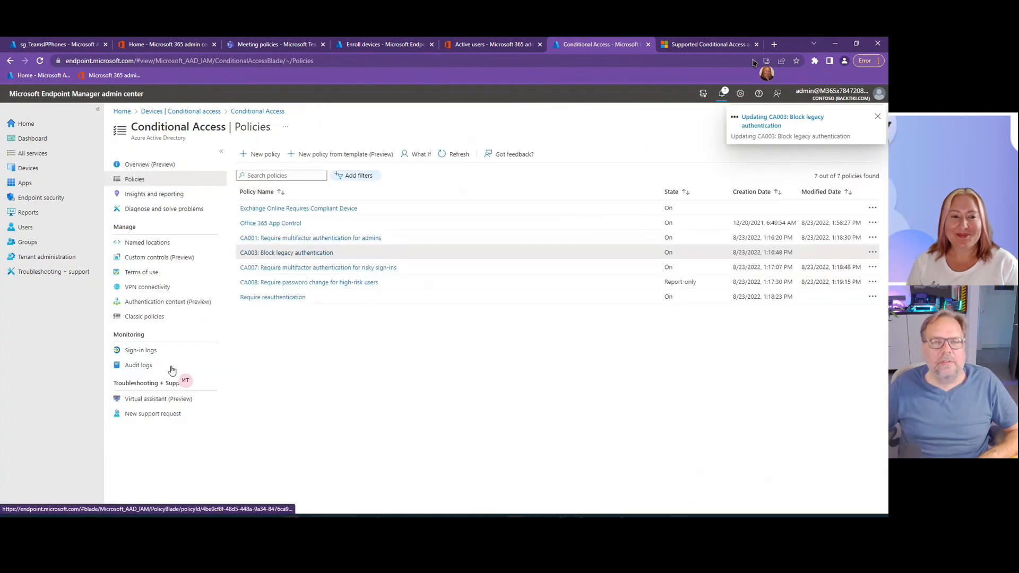
- Open the CA007: Require multifactor authentication for risky sign-ins policy
{"action": "left_click", "coordinate": [296, 268]}
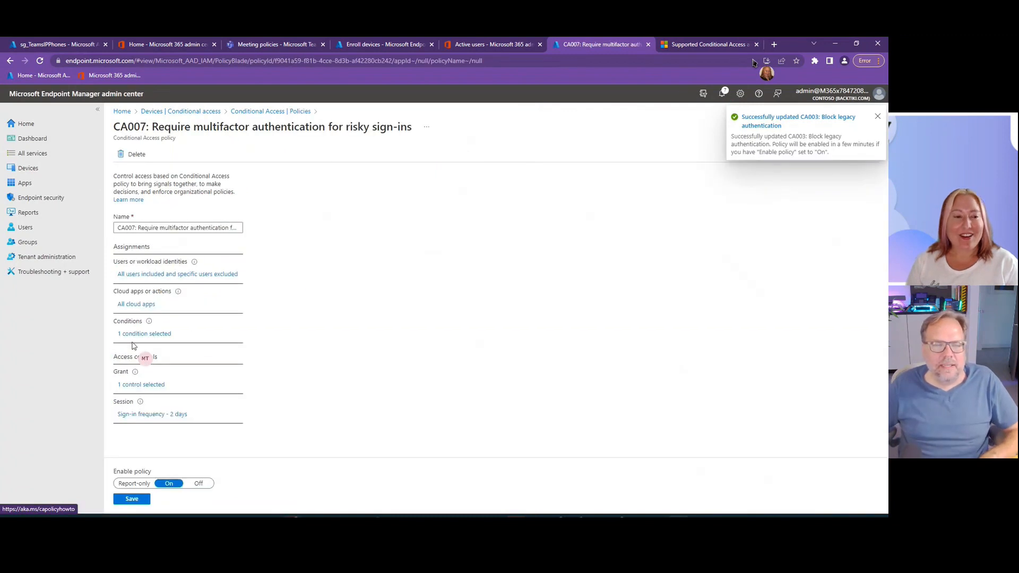
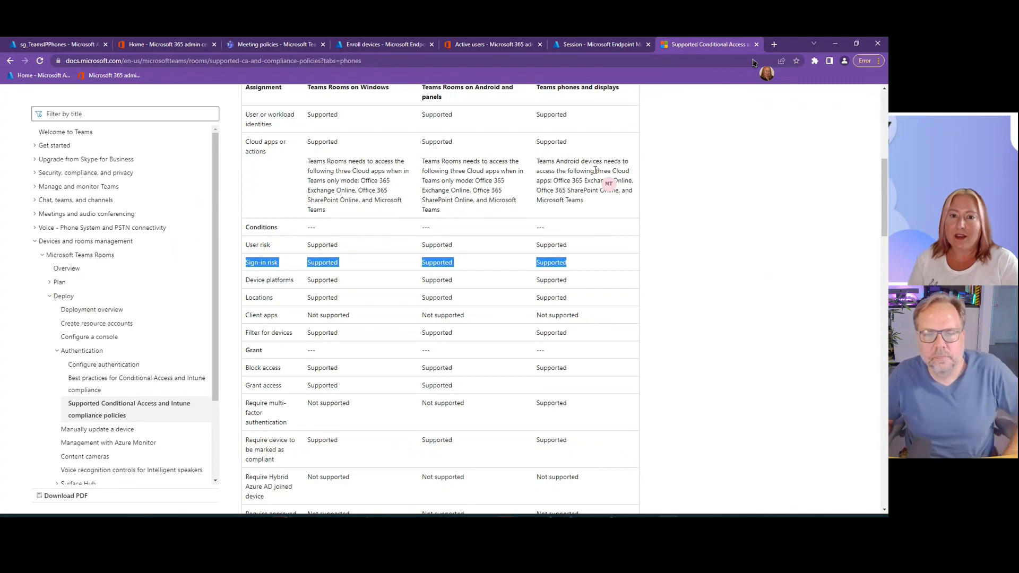
- Check the supported Conditional Access table for Teams devices, then return to the CA007 policy and review its grant controls
{"action": "scroll", "coordinate": [596, 170], "scroll_direction": "up", "scroll_amount": 1}
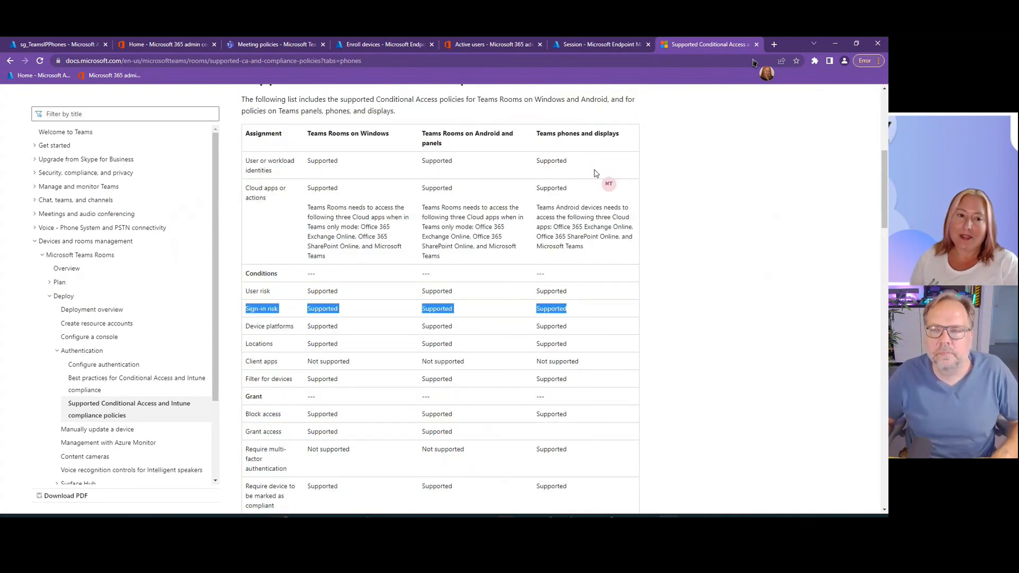
{"action": "left_click", "coordinate": [601, 46]}
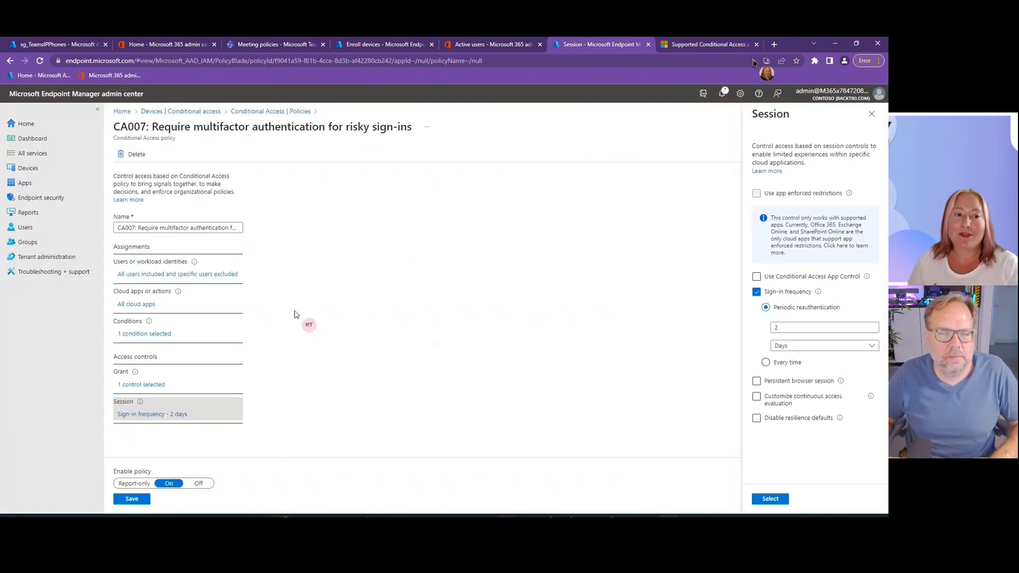
{"action": "mouse_move", "coordinate": [138, 403]}
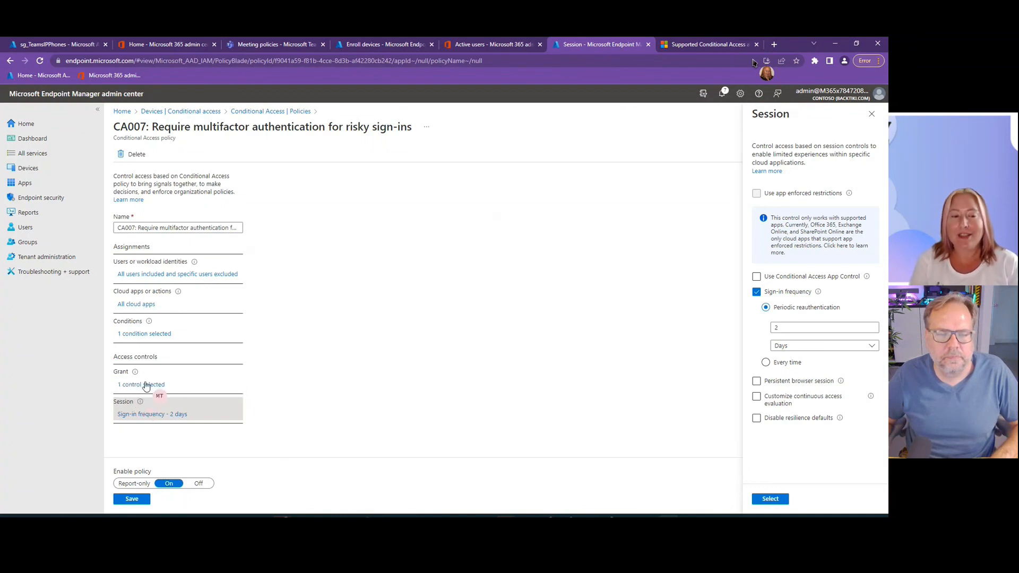
{"action": "left_click", "coordinate": [145, 386]}
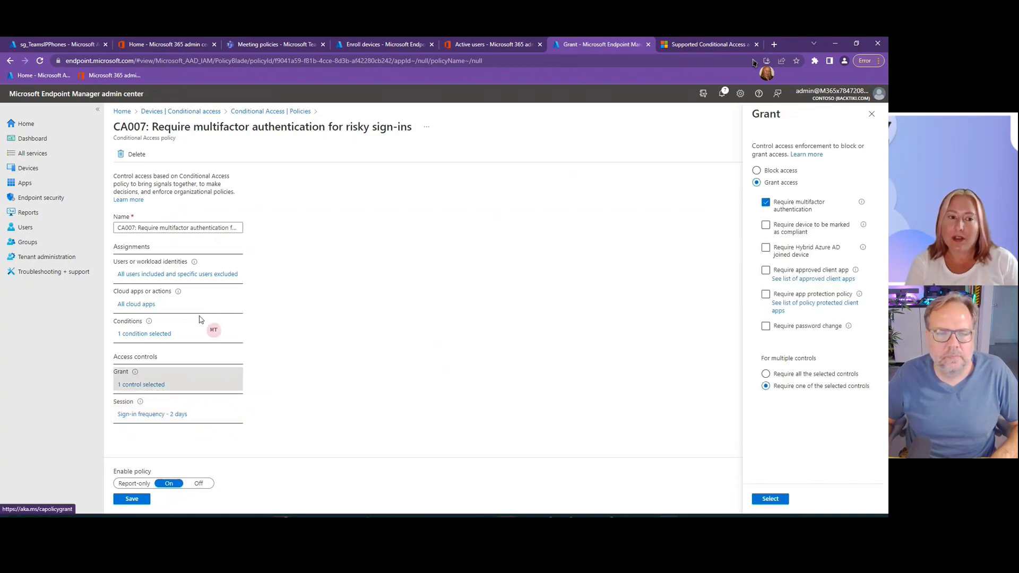
- Enable the device filter condition on the CA007 policy, exclude filtered devices from the policy, and save it
{"action": "left_click", "coordinate": [142, 339]}
{"action": "left_click", "coordinate": [297, 378]}
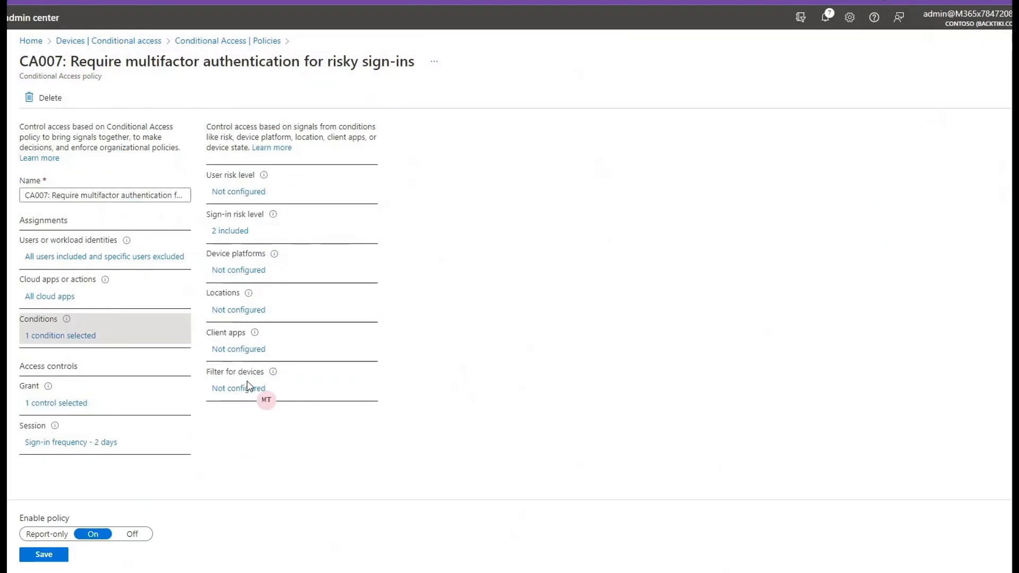
{"action": "left_click", "coordinate": [247, 388]}
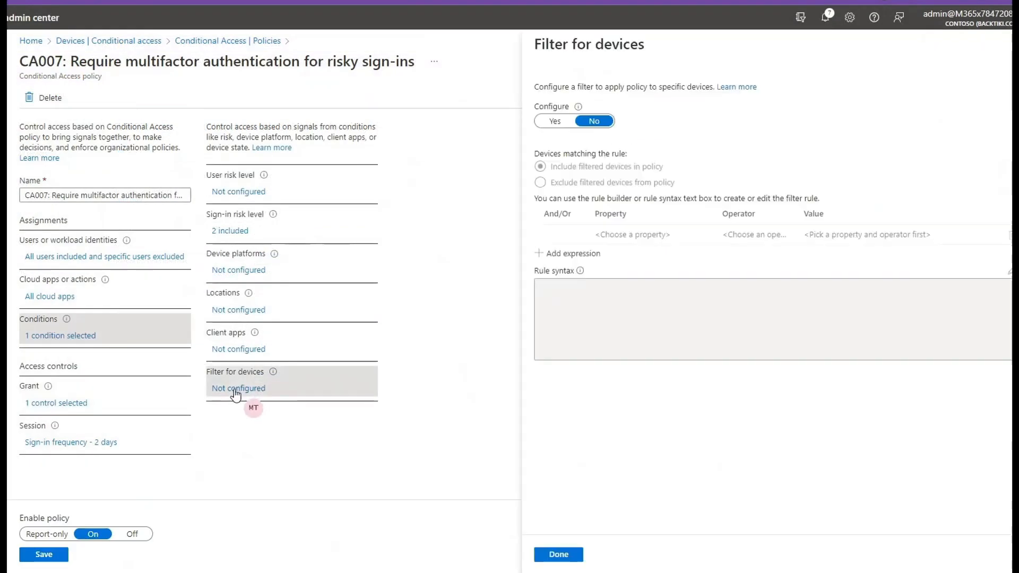
{"action": "left_click", "coordinate": [555, 121]}
{"action": "left_click", "coordinate": [547, 182]}
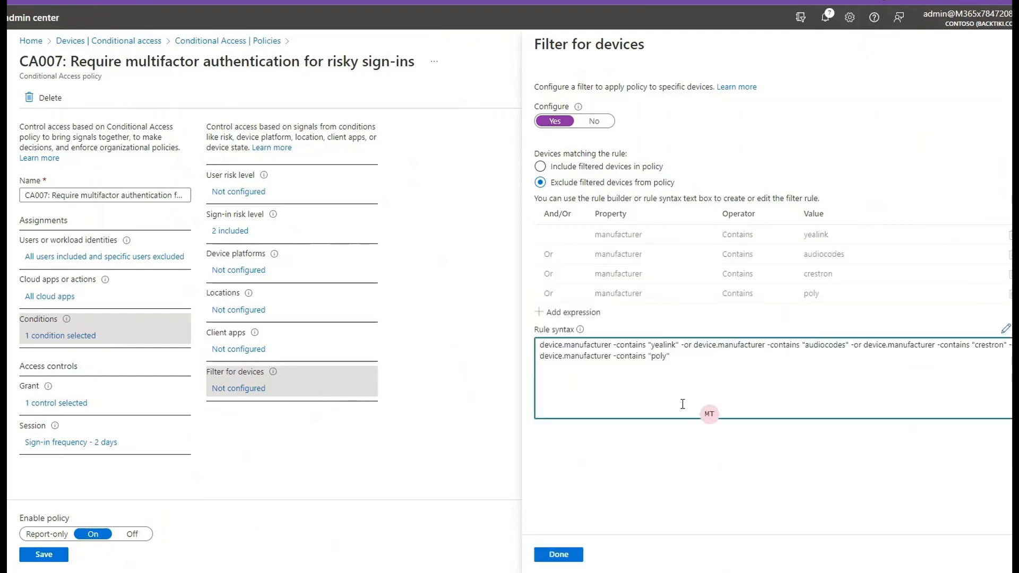
{"action": "left_click", "coordinate": [558, 554]}
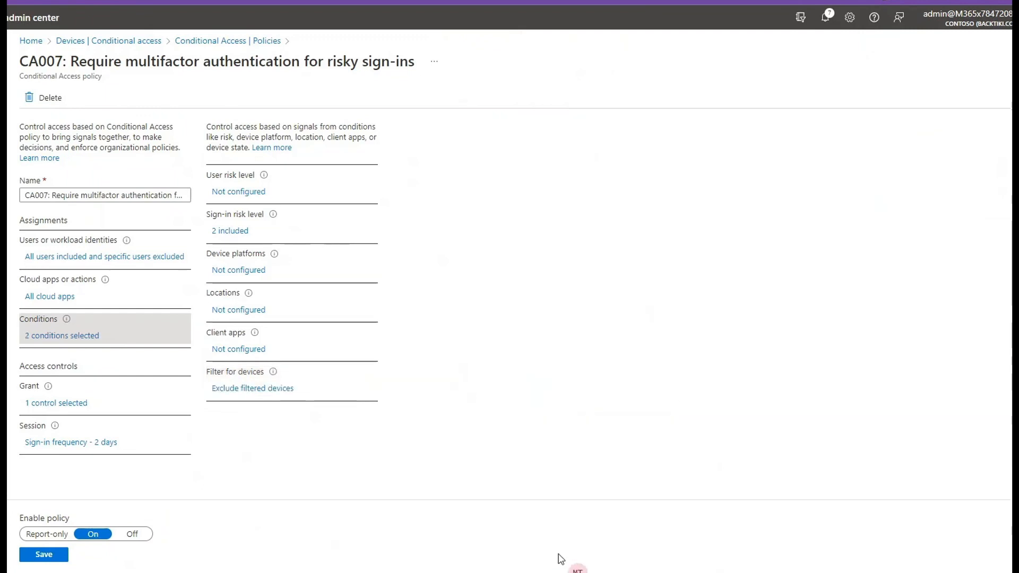
{"action": "left_click", "coordinate": [44, 554]}
- Open the CA008: Require password change for high-risk users policy, return to the policies list without changes, and check the policy's state
{"action": "left_click", "coordinate": [266, 268]}
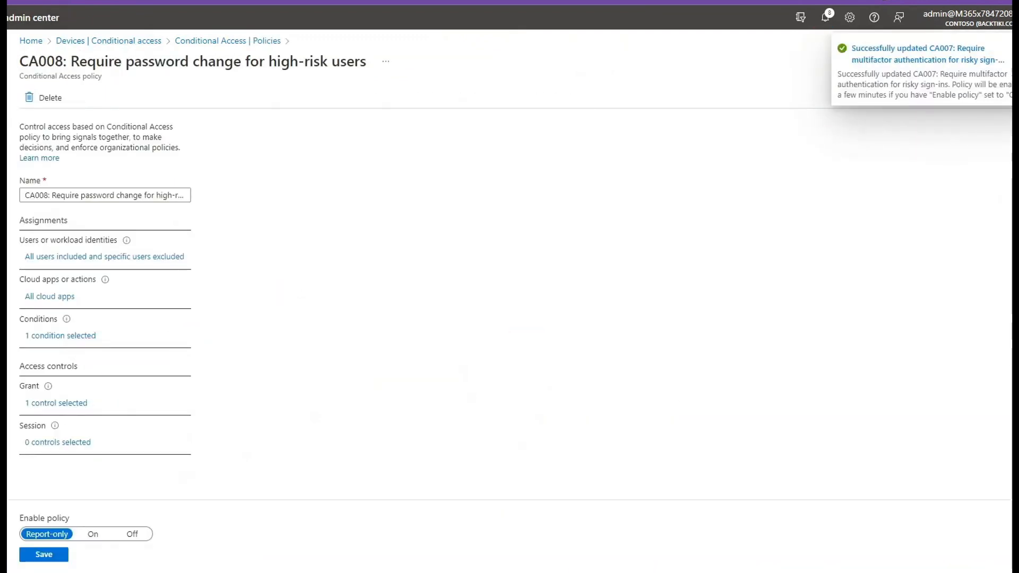
{"action": "left_click", "coordinate": [218, 47]}
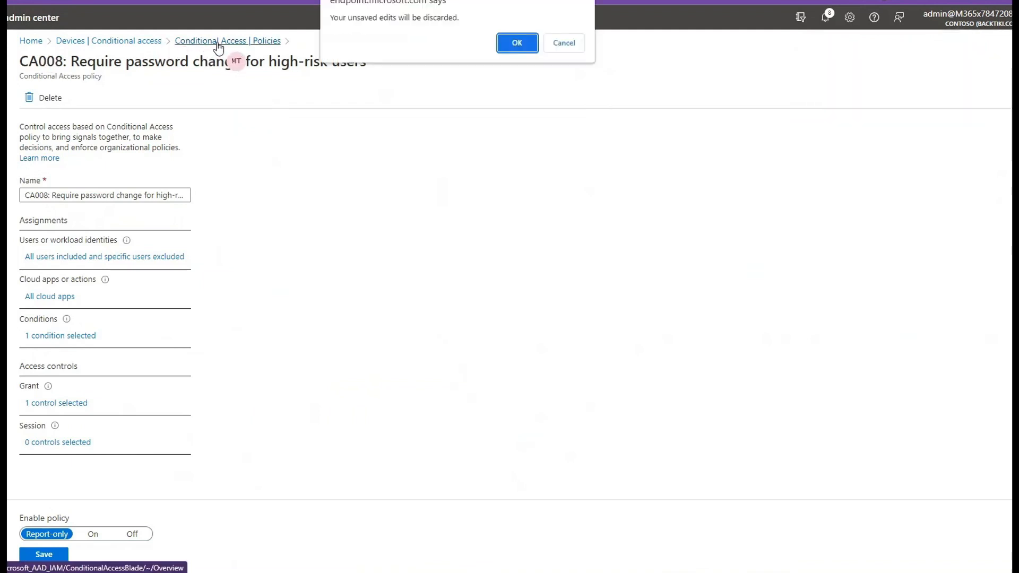
{"action": "left_click", "coordinate": [517, 44]}
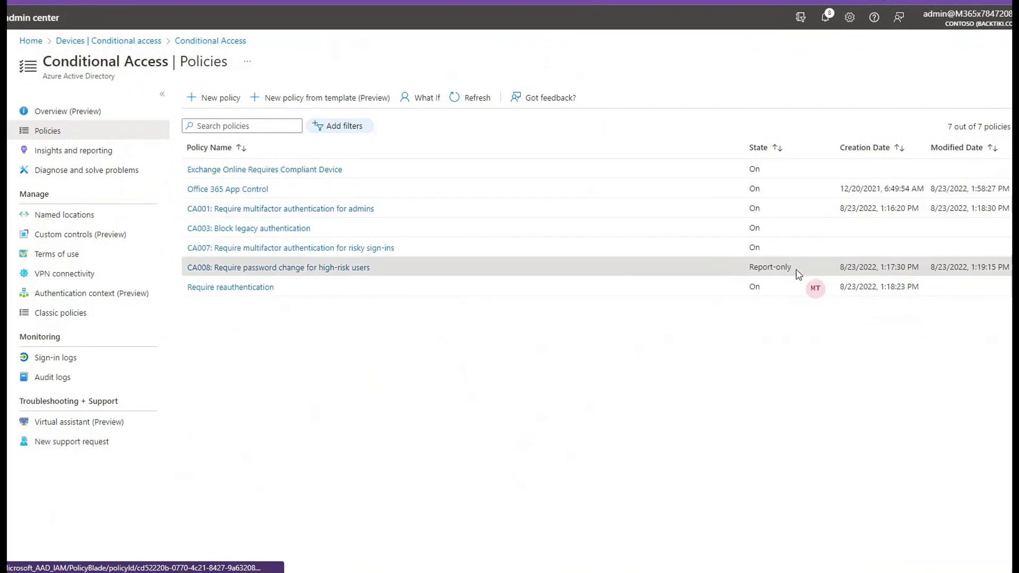
{"action": "left_click_drag", "start_coordinate": [797, 266], "coordinate": [725, 274]}
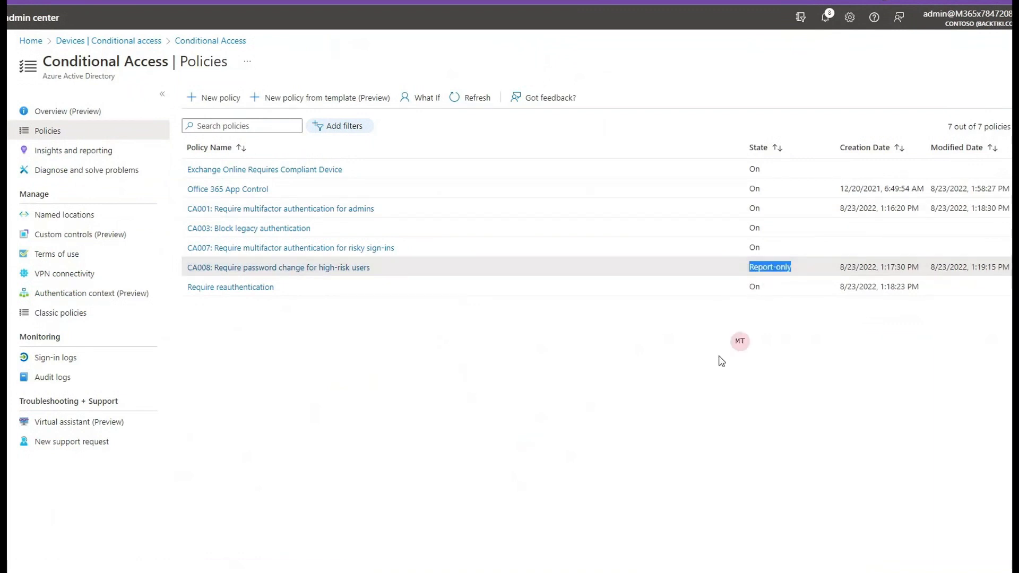
{"action": "left_click", "coordinate": [368, 356]}
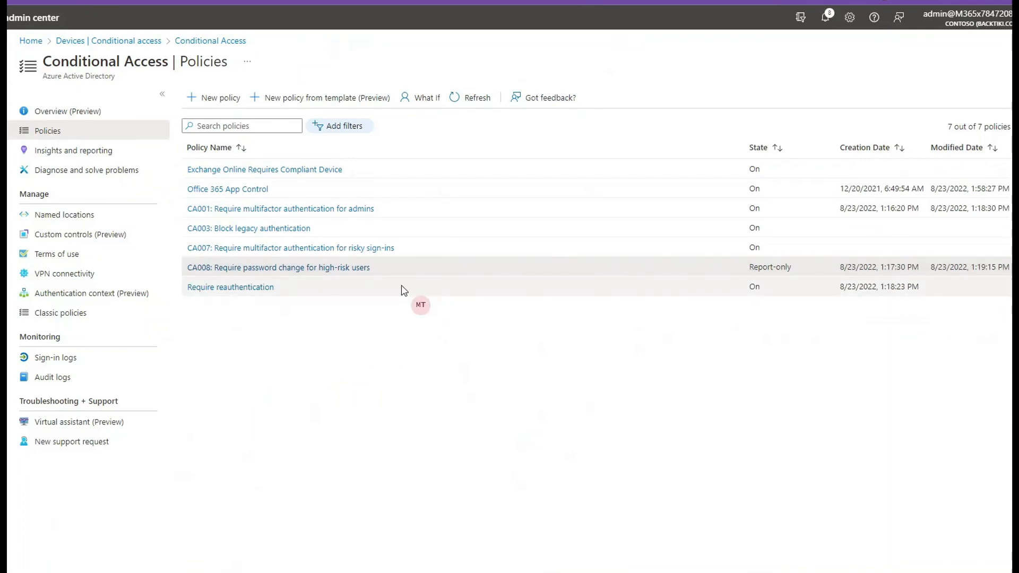
- Review the Require reauthentication policy's session control and set its device filter to exclude manufacturers containing "yealink", "audiocodes", "crestron" or "poly" using the copied rule
{"action": "left_click", "coordinate": [240, 289]}
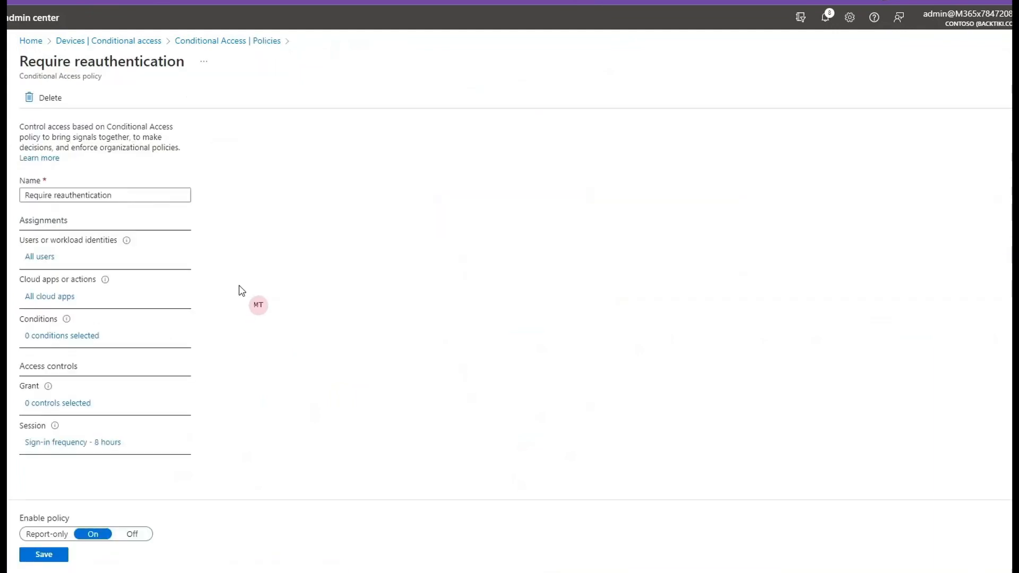
{"action": "left_click", "coordinate": [83, 444]}
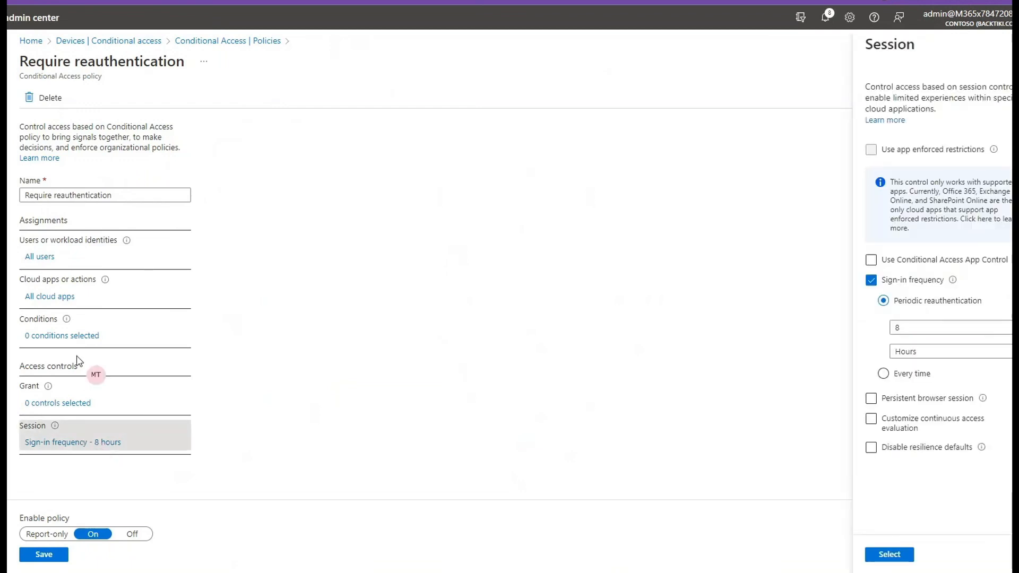
{"action": "left_click", "coordinate": [75, 335]}
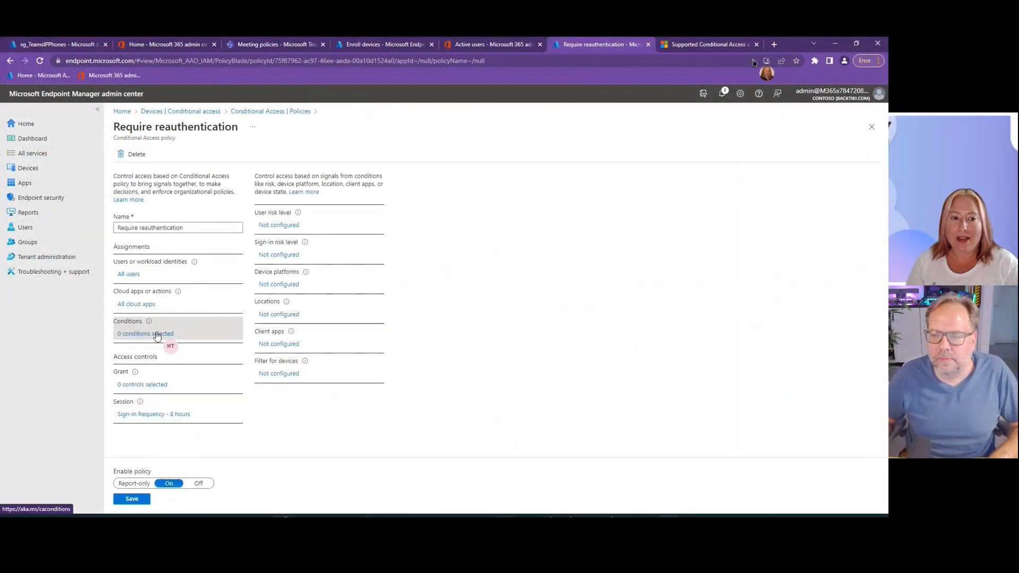
{"action": "left_click", "coordinate": [281, 373]}
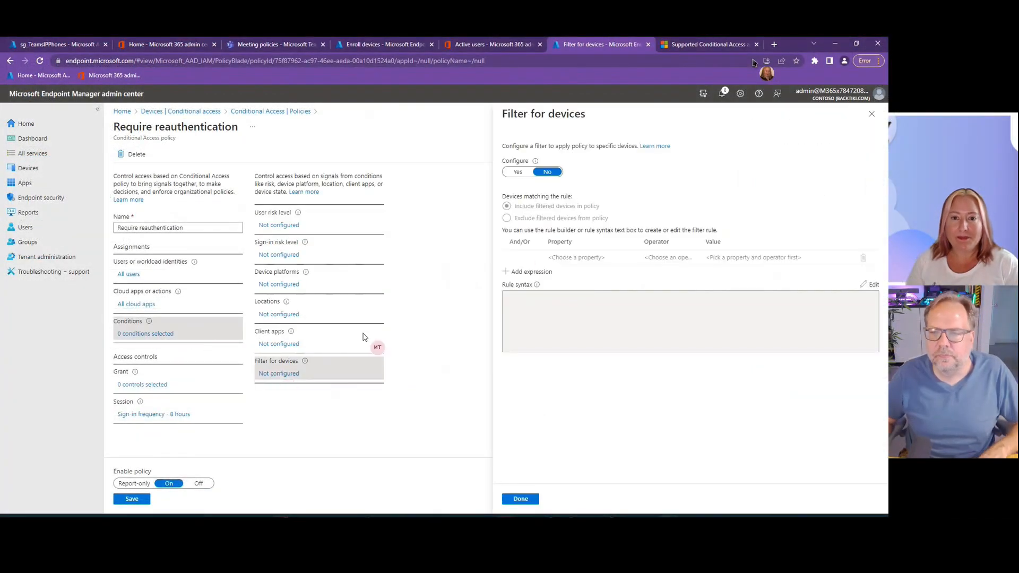
{"action": "left_click", "coordinate": [518, 172]}
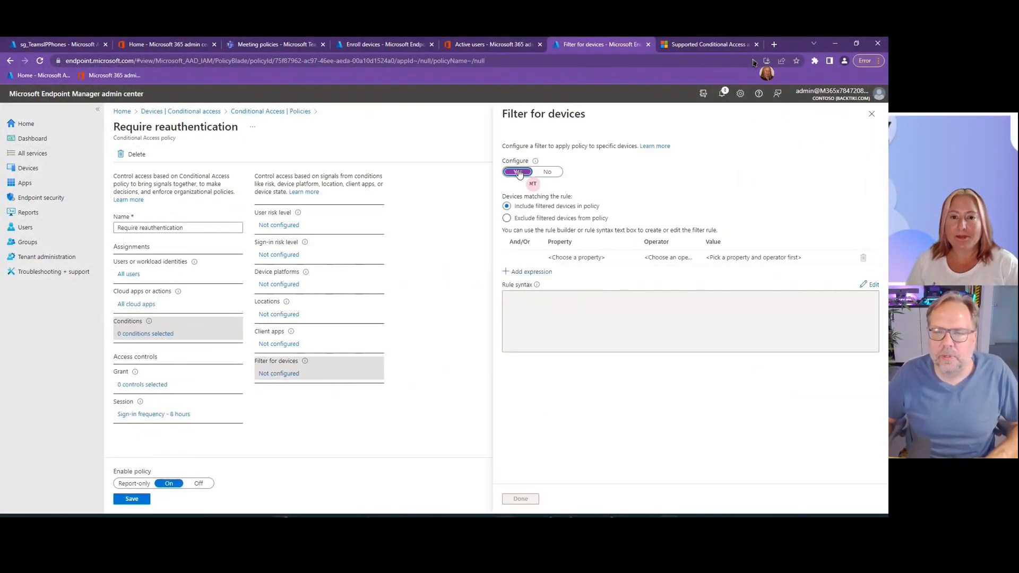
{"action": "left_click", "coordinate": [558, 219]}
{"action": "left_click", "coordinate": [867, 285]}
{"action": "left_click", "coordinate": [663, 321]}
{"action": "type", "text": "device.manufacturer -contains \"yealink\" -or device.manufacturer -contains \"audiocodes\" -or device.manufacturer -contains \"crestron\" -or device.manufacturer -contains \"poly\""}
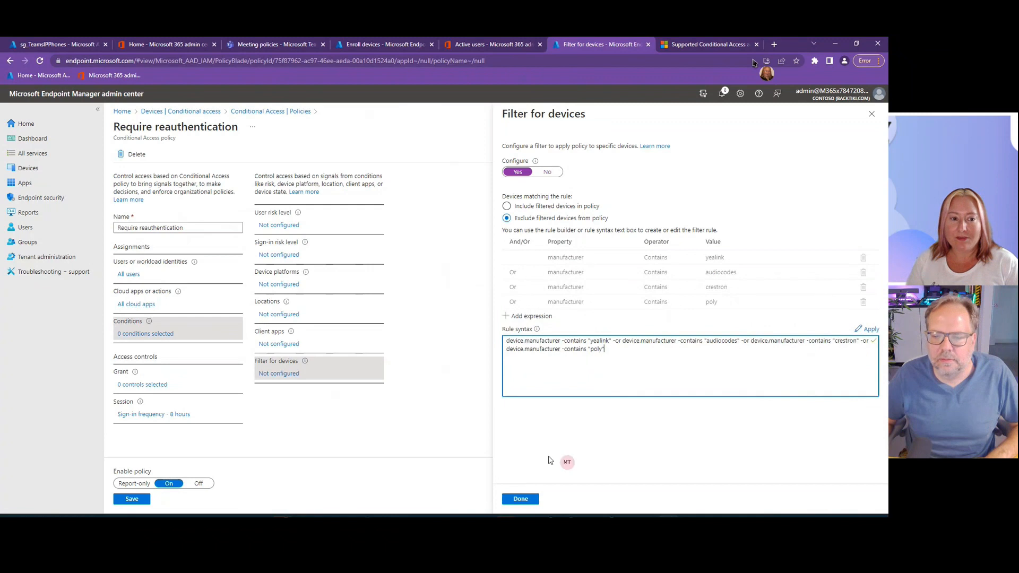
{"action": "left_click", "coordinate": [522, 499]}
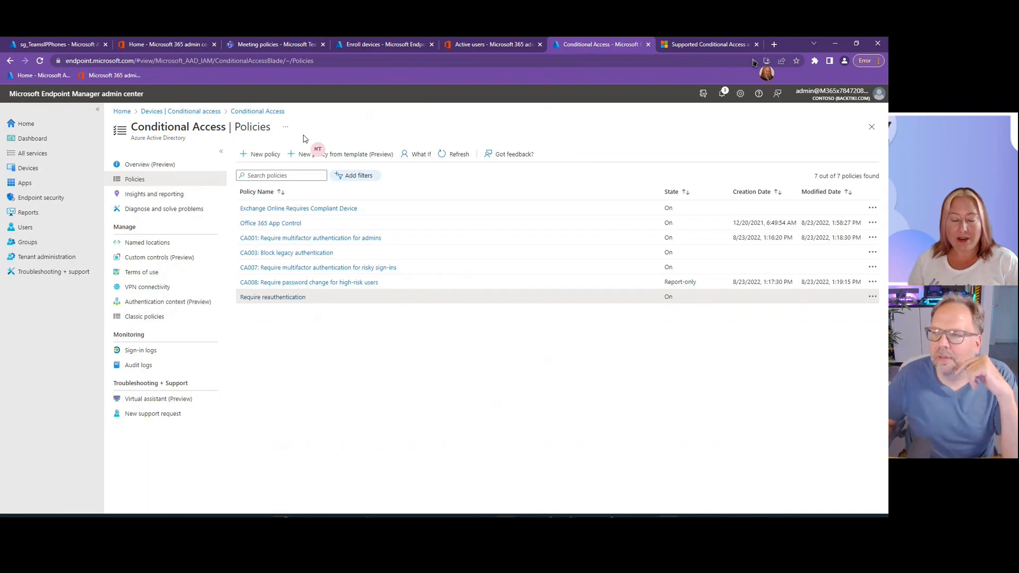
- Start a new Conditional Access policy, name it "Teams Common Area Phones", and rename it "Teams Panels"
{"action": "left_click", "coordinate": [268, 154]}
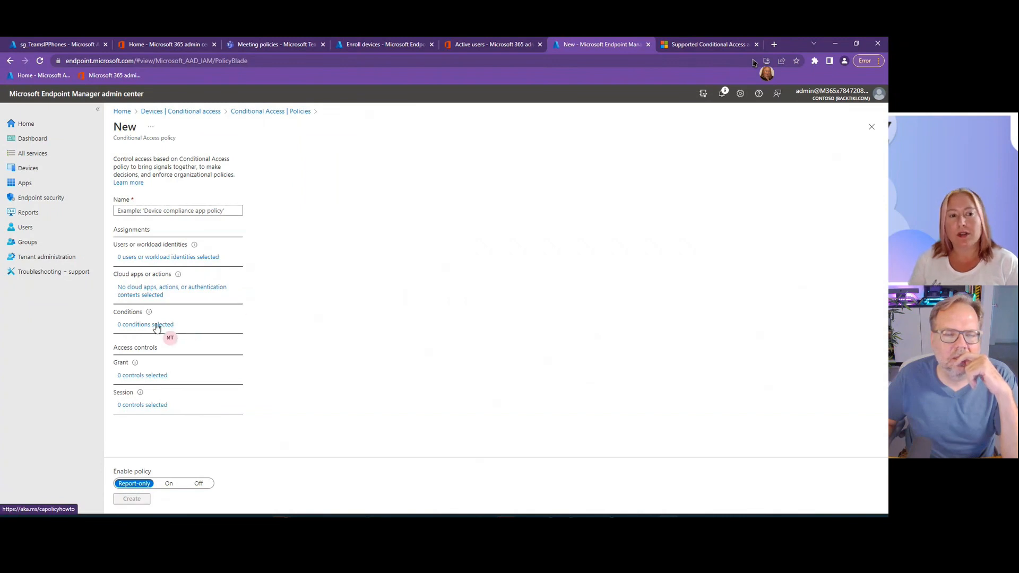
{"action": "left_click", "coordinate": [157, 326]}
{"action": "left_click", "coordinate": [169, 210]}
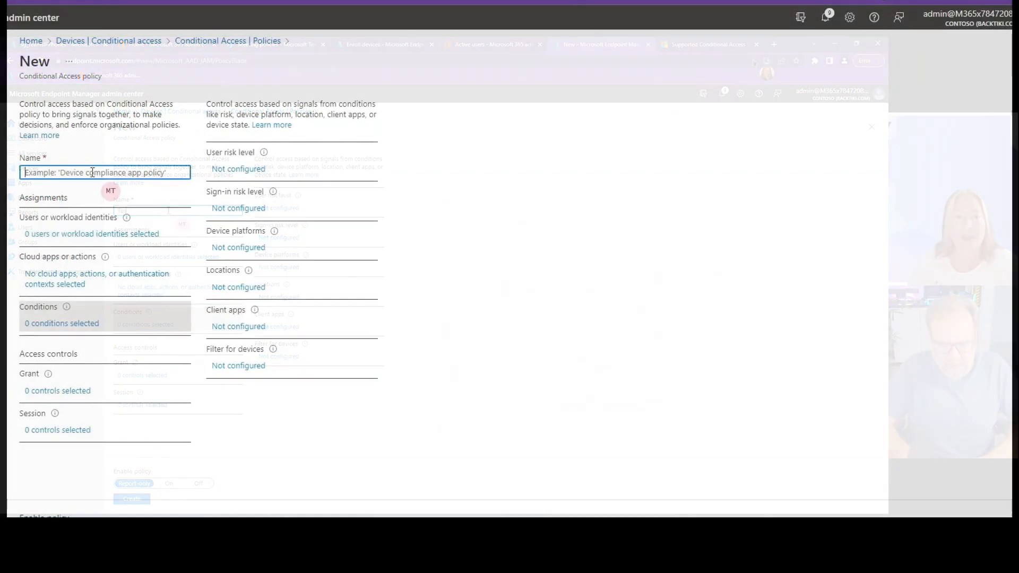
{"action": "type", "text": "Teams C"}
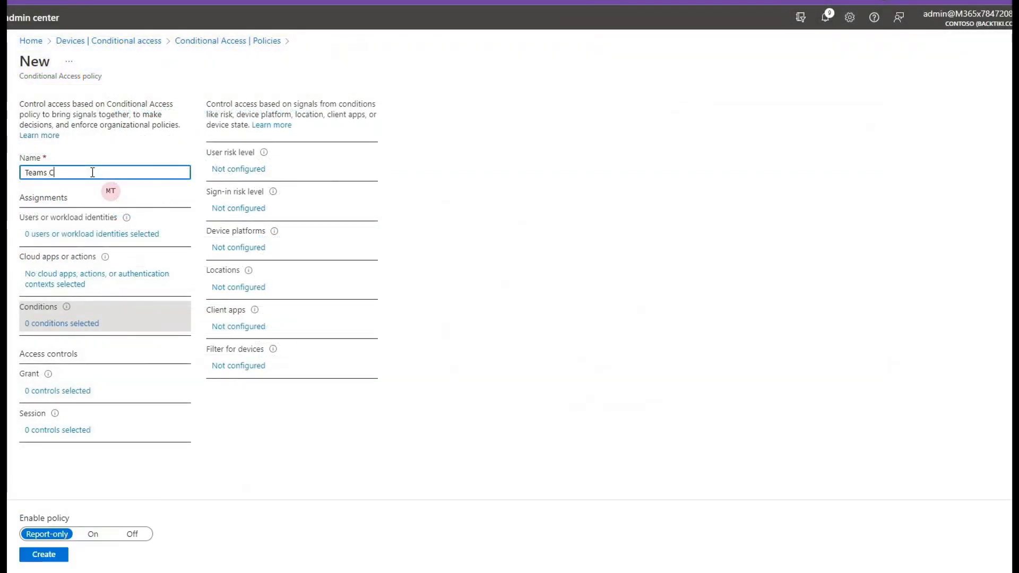
{"action": "type", "text": "ommon Area Phones"}
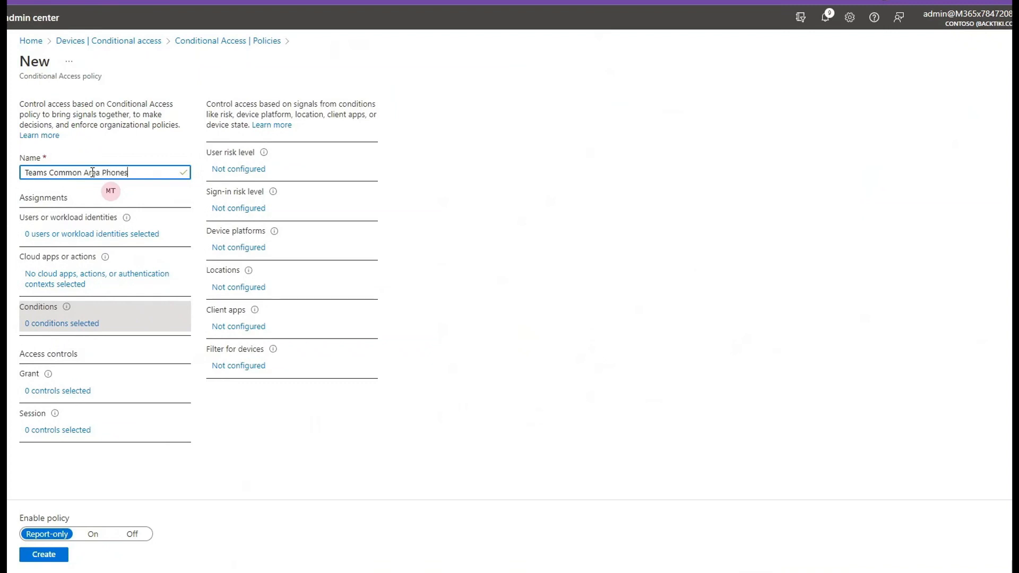
{"action": "left_click_drag", "start_coordinate": [49, 173], "coordinate": [128, 172]}
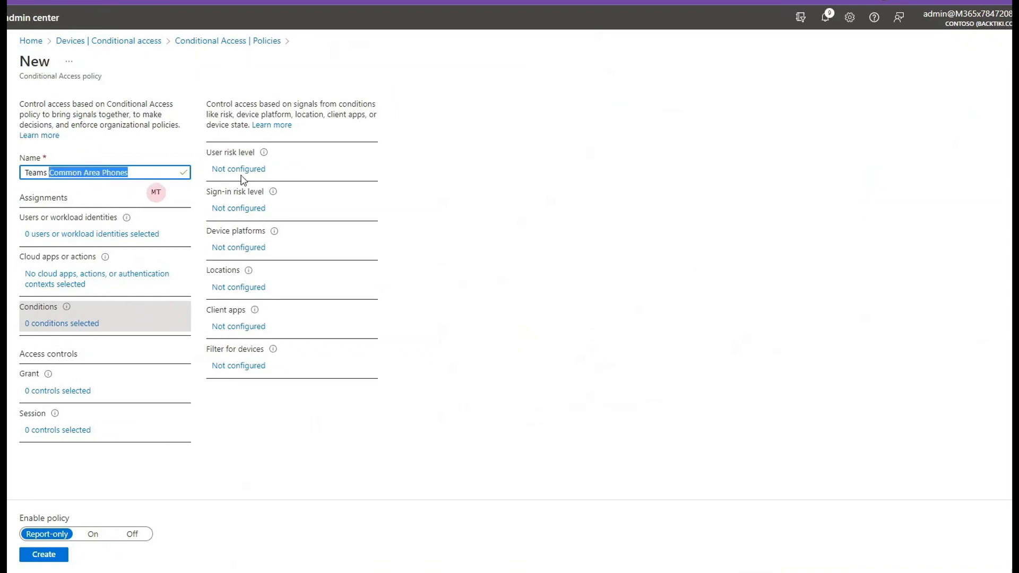
{"action": "type", "text": "Panels"}
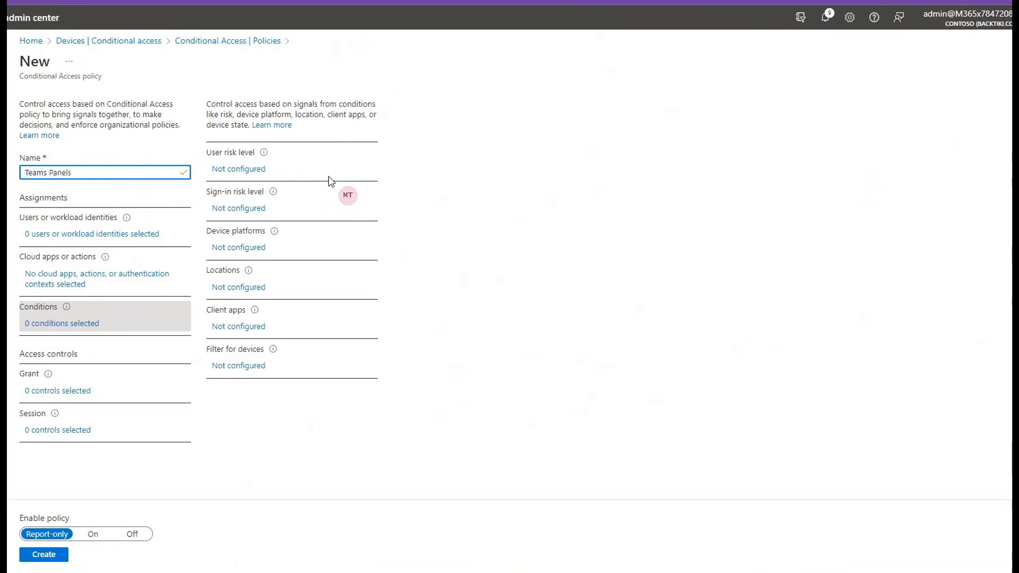
- Configure the new policy's locations condition to include all trusted locations and set the policy to On
{"action": "left_click", "coordinate": [83, 325]}
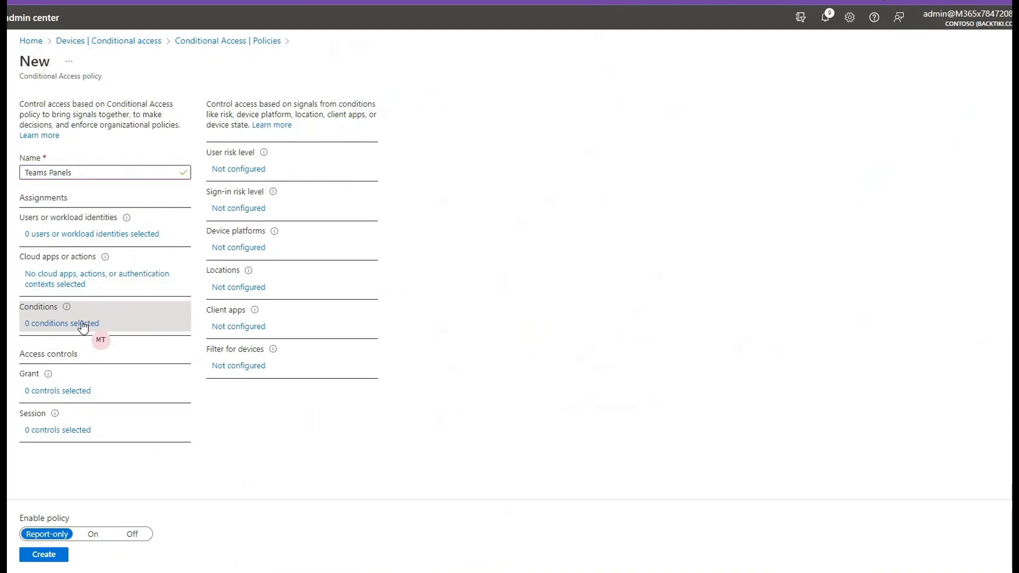
{"action": "left_click", "coordinate": [249, 287]}
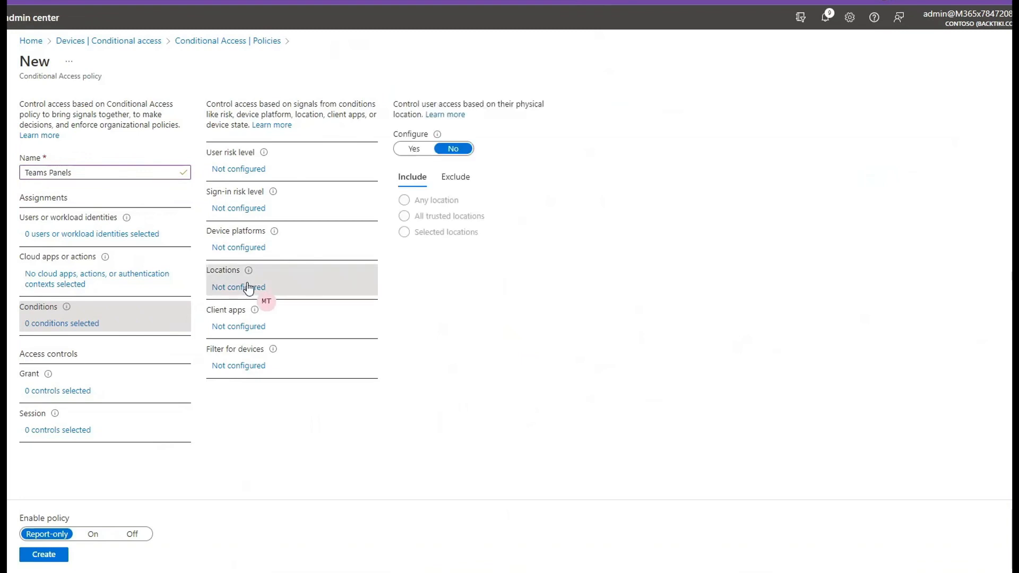
{"action": "left_click", "coordinate": [413, 148]}
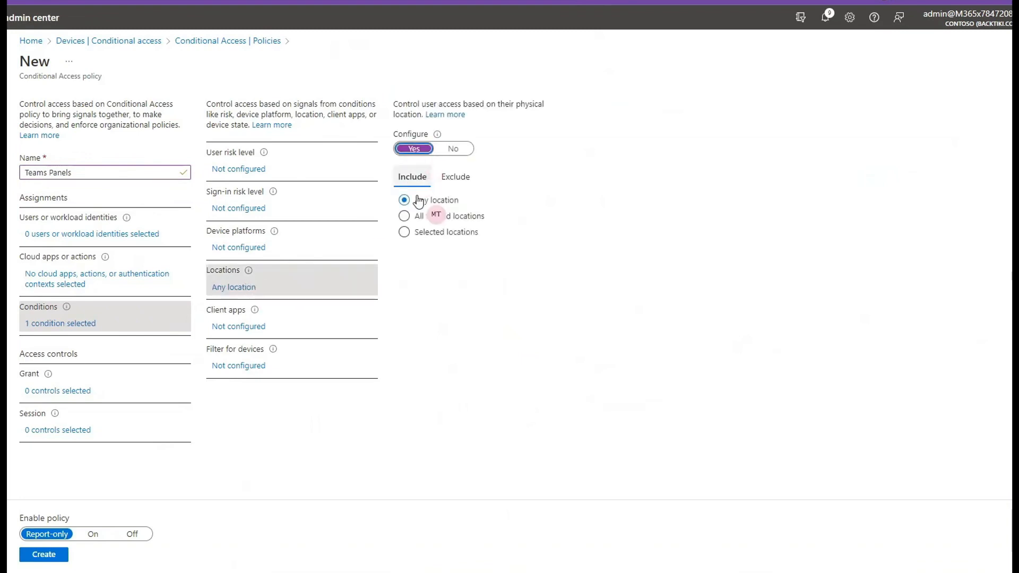
{"action": "left_click", "coordinate": [405, 218]}
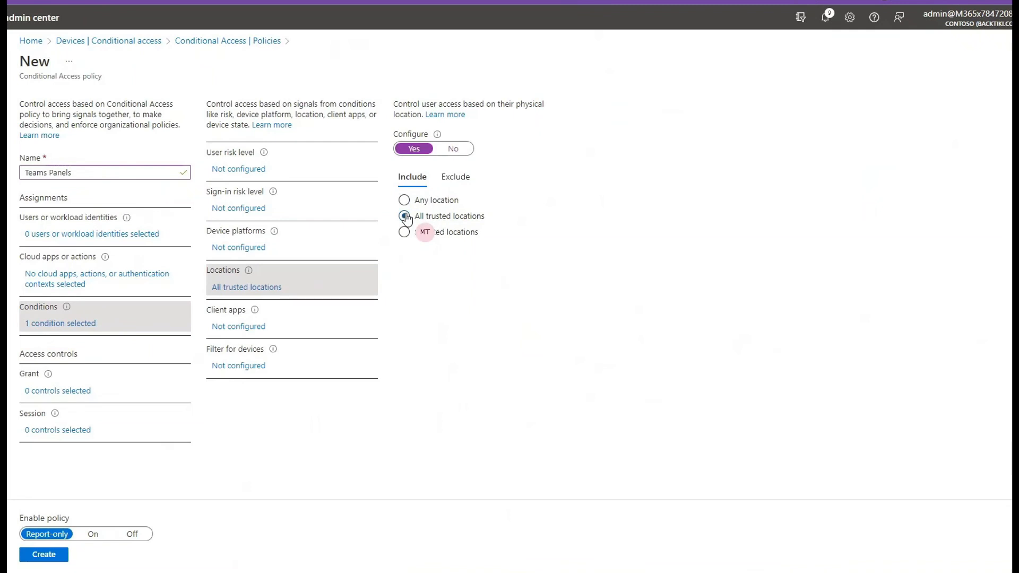
{"action": "left_click", "coordinate": [92, 534]}
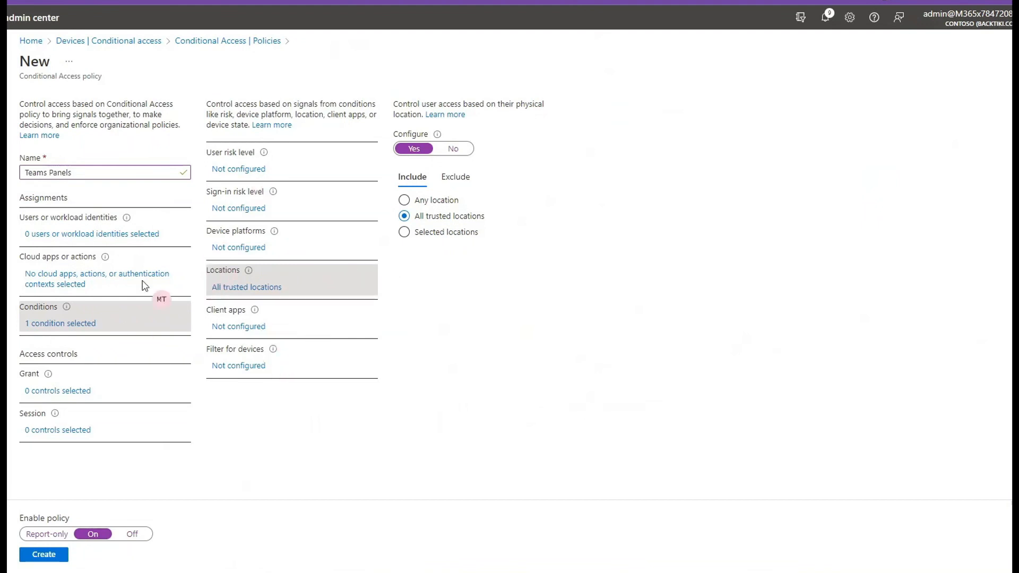
- Include Microsoft Teams, Office 365 SharePoint Online and Office 365 Exchange Online as the new policy's selected cloud apps
{"action": "left_click", "coordinate": [70, 281]}
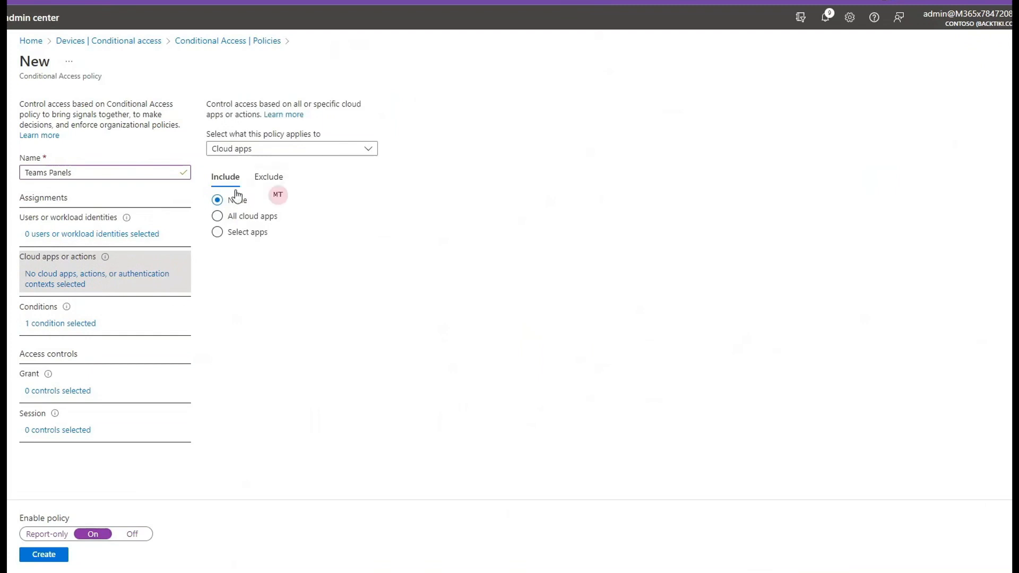
{"action": "left_click", "coordinate": [251, 237]}
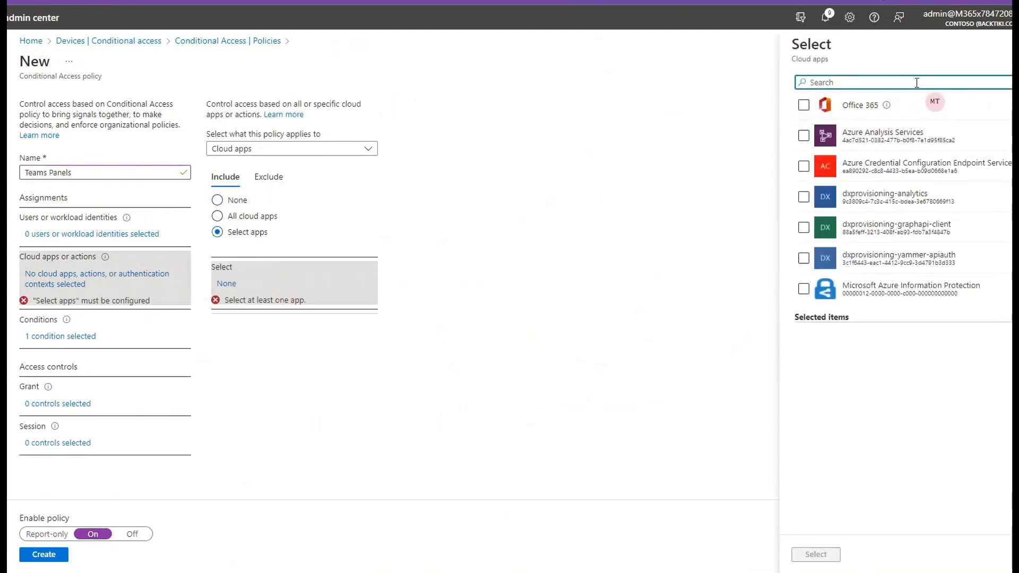
{"action": "type", "text": "teams"}
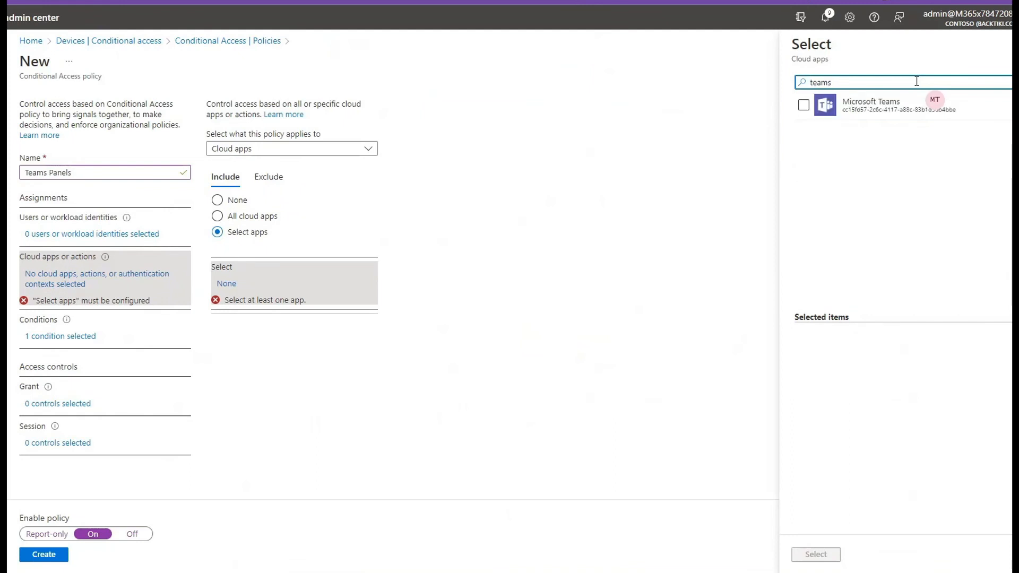
{"action": "left_click", "coordinate": [805, 105]}
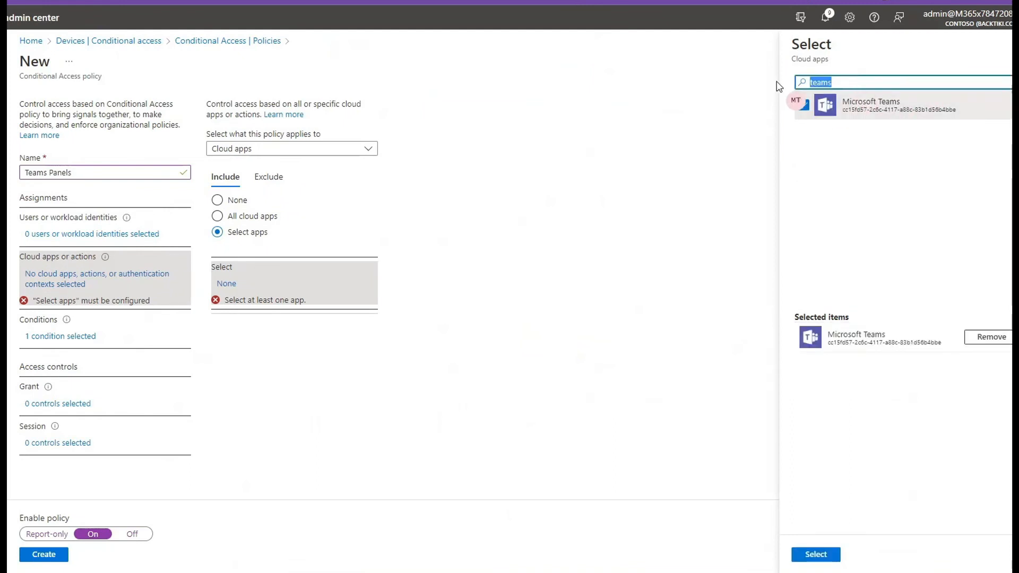
{"action": "type", "text": "sharepoint"}
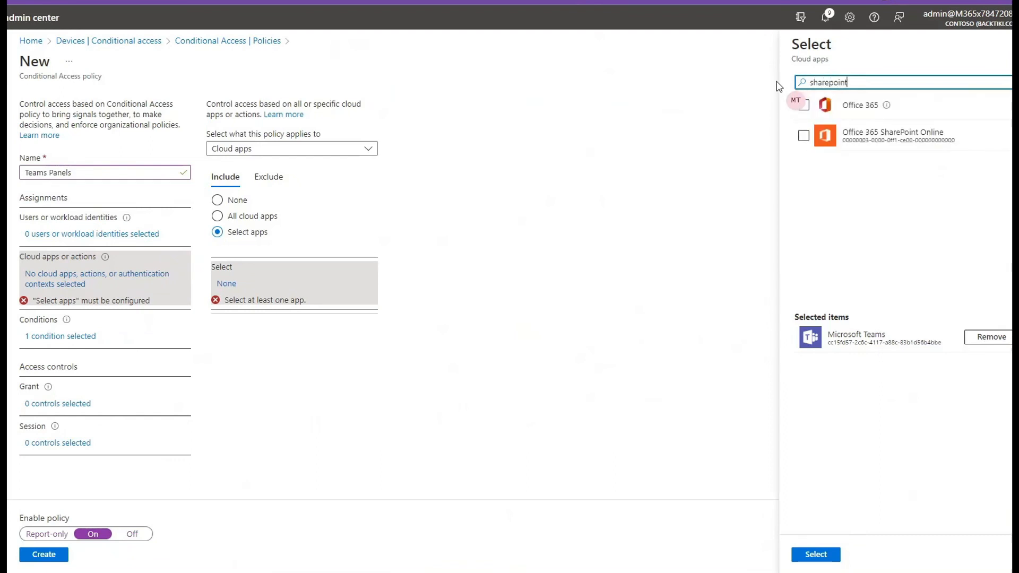
{"action": "left_click", "coordinate": [804, 135]}
{"action": "left_click_drag", "start_coordinate": [869, 76], "coordinate": [800, 79]}
{"action": "type", "text": "exchange"}
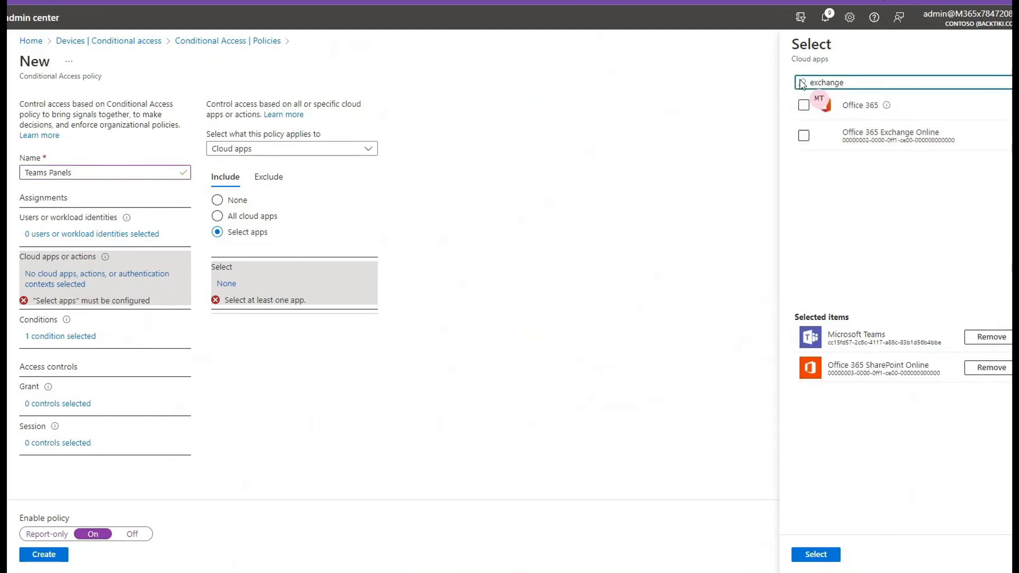
{"action": "left_click", "coordinate": [805, 135]}
{"action": "left_click", "coordinate": [809, 556]}
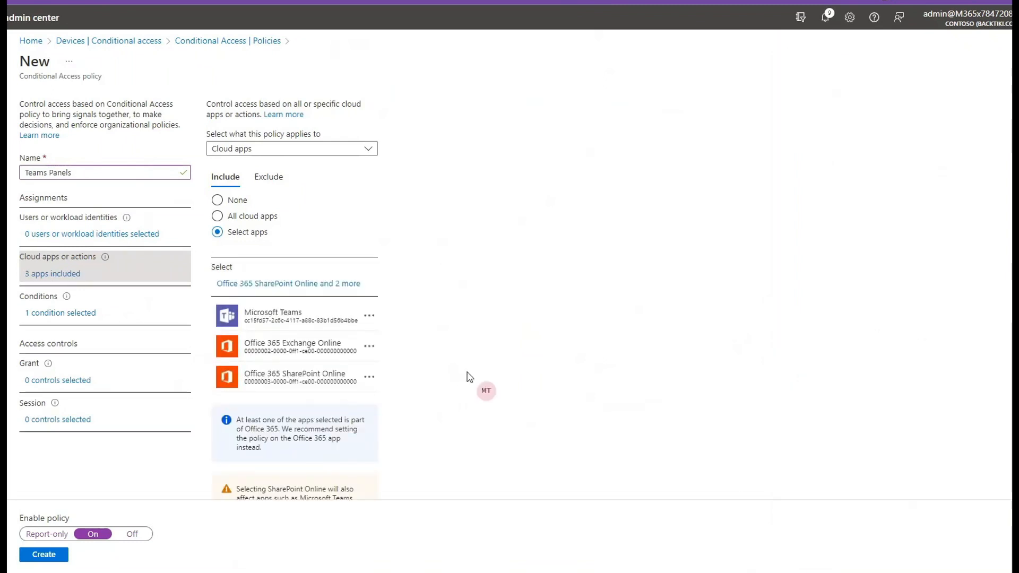
- Enable the policy's device filter to include devices matching the copied rule for manufacturers containing "yealink", "audiocodes", "crestron" or "poly"
{"action": "left_click", "coordinate": [50, 315]}
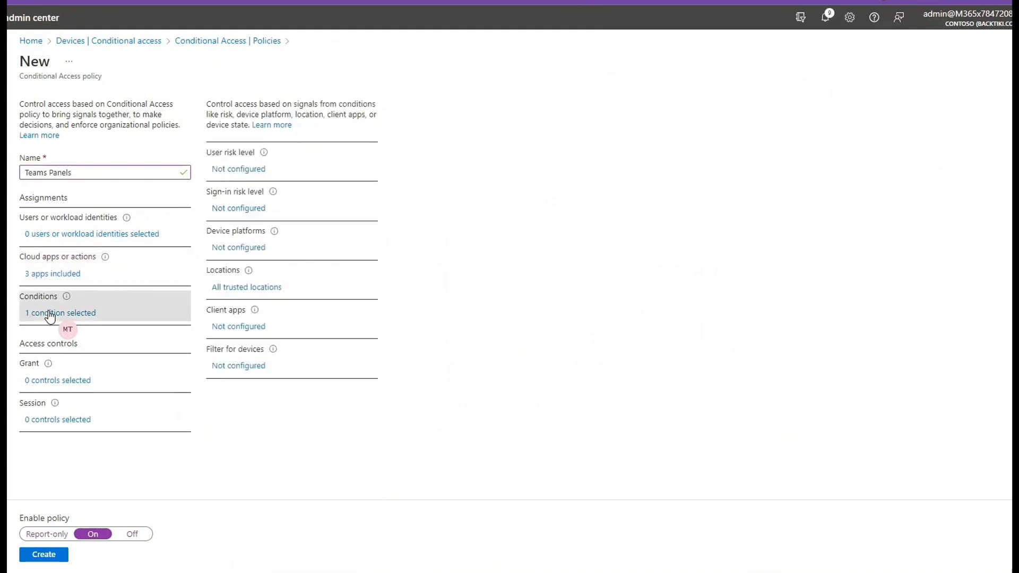
{"action": "left_click", "coordinate": [237, 368]}
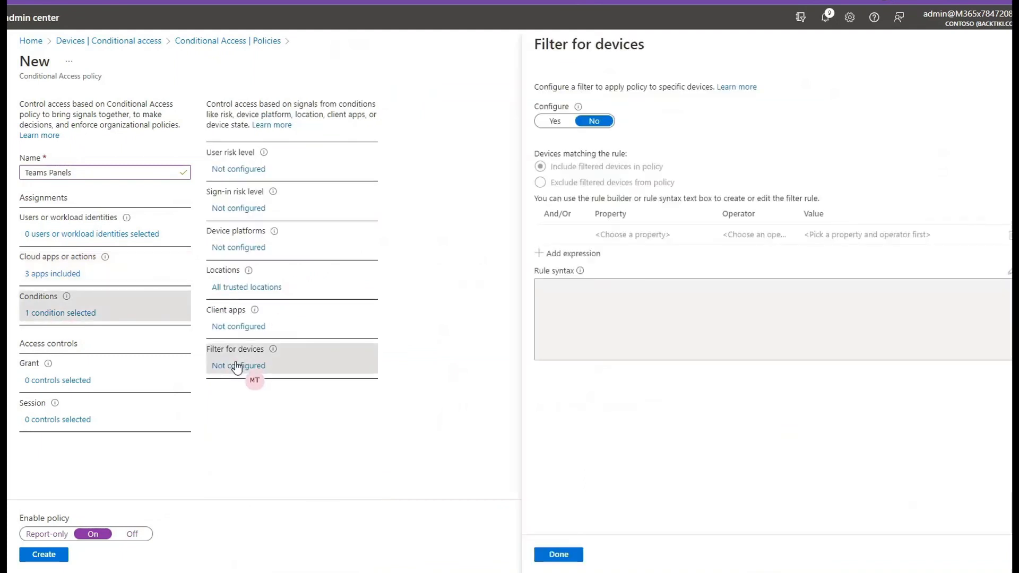
{"action": "left_click", "coordinate": [555, 121]}
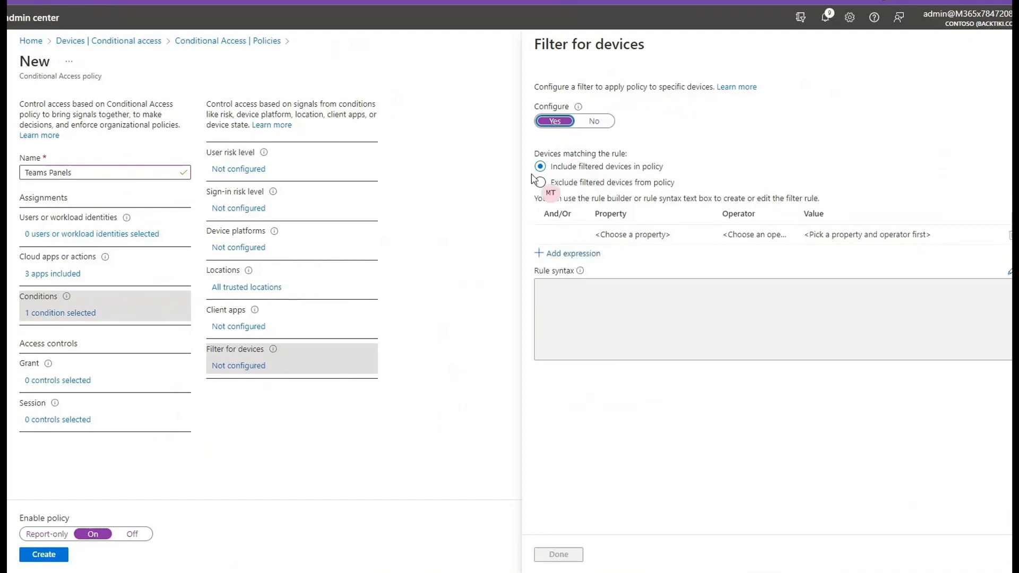
{"action": "left_click", "coordinate": [827, 310]}
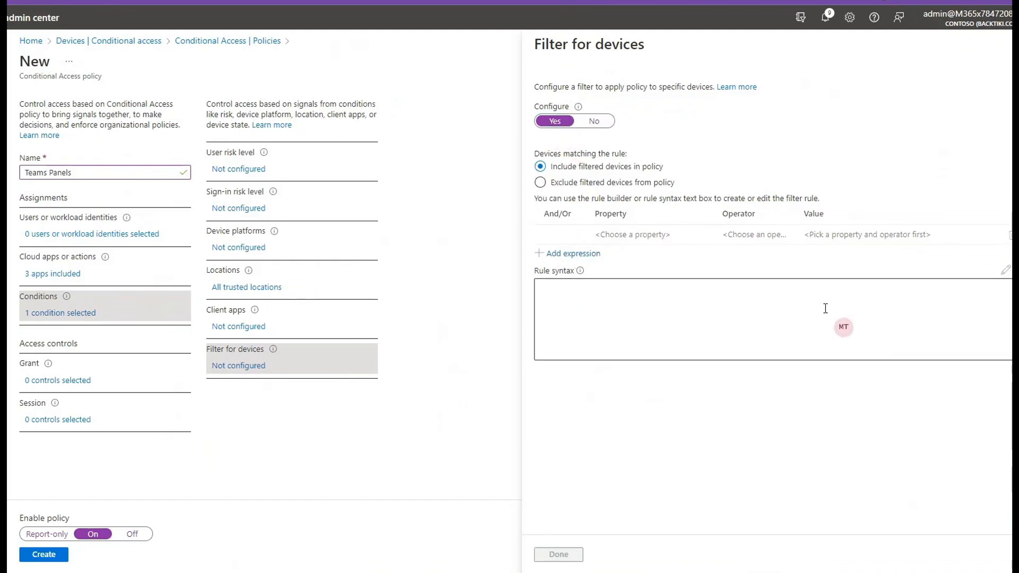
{"action": "type", "text": "device.manufacturer -contains \"yealink\" -or device.manufacturer -contains \"audiocodes\" -or device.manufacturer -contains \"crestron\" -or device.manufacturer -contains \"poly\""}
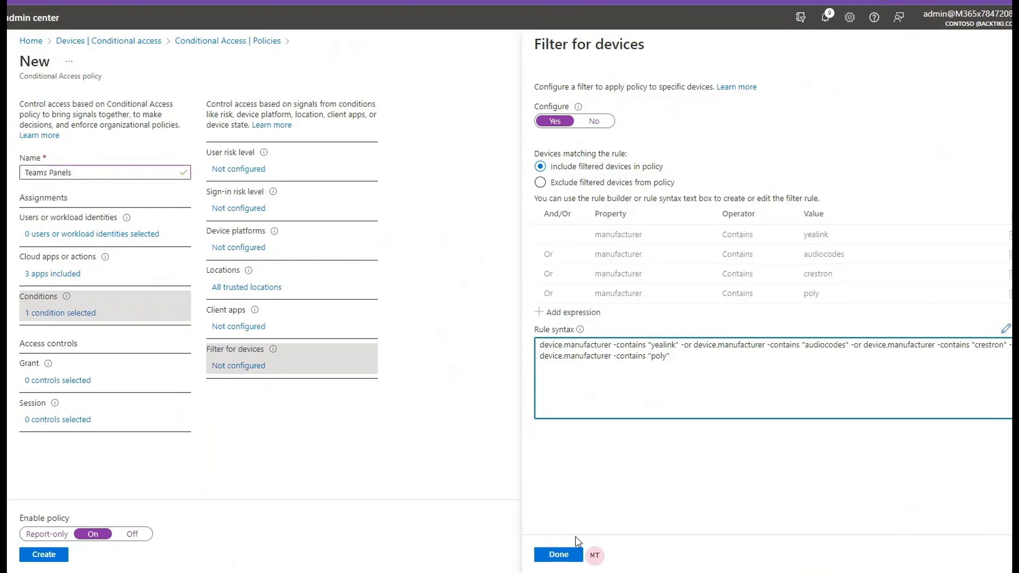
- Add an Or expression to the device filter for Model Contains "crestron-touchpanel-1070-t" and apply the filter
{"action": "left_click", "coordinate": [571, 310]}
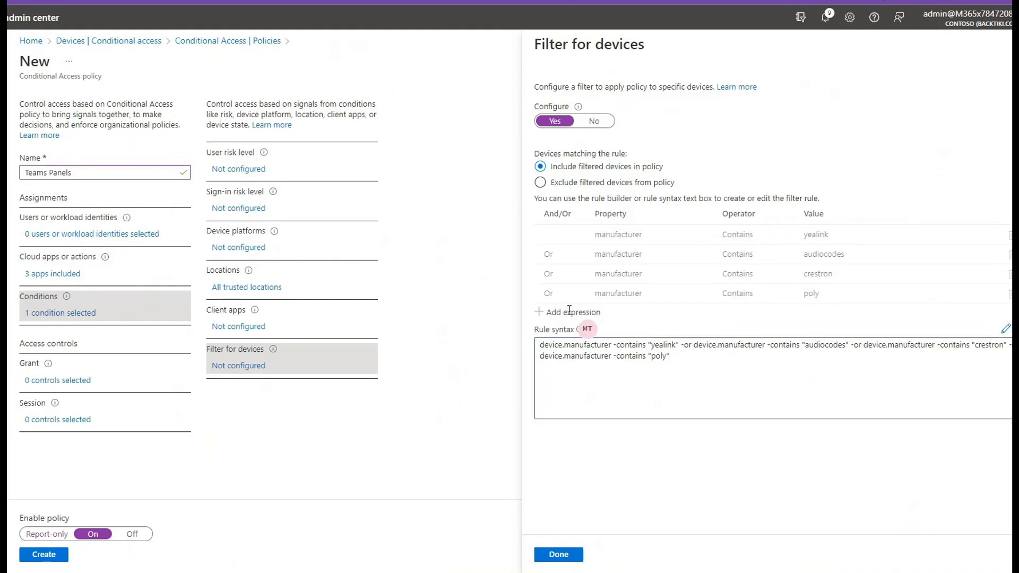
{"action": "left_click", "coordinate": [1006, 330]}
{"action": "left_click", "coordinate": [571, 313]}
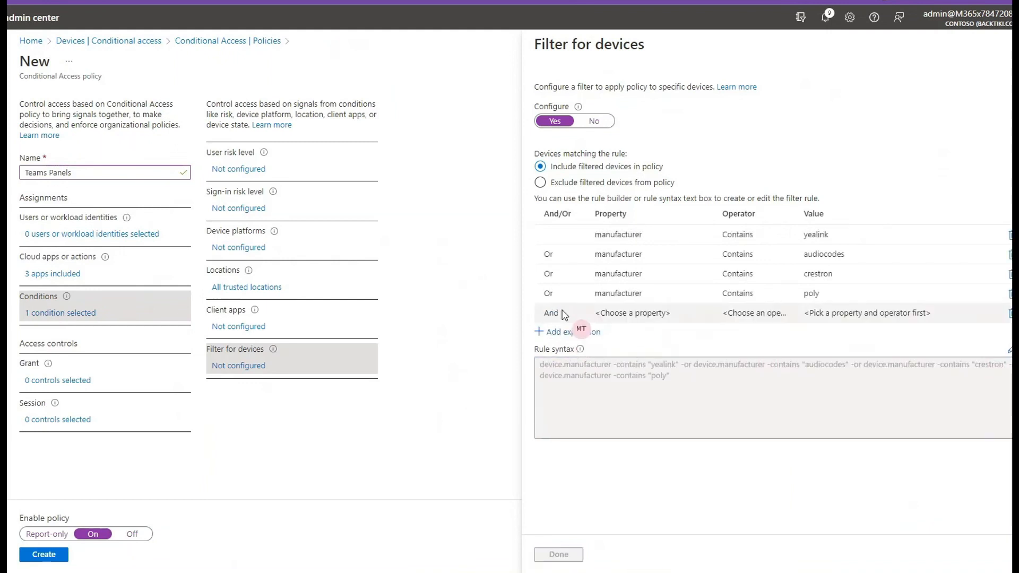
{"action": "left_click", "coordinate": [564, 314]}
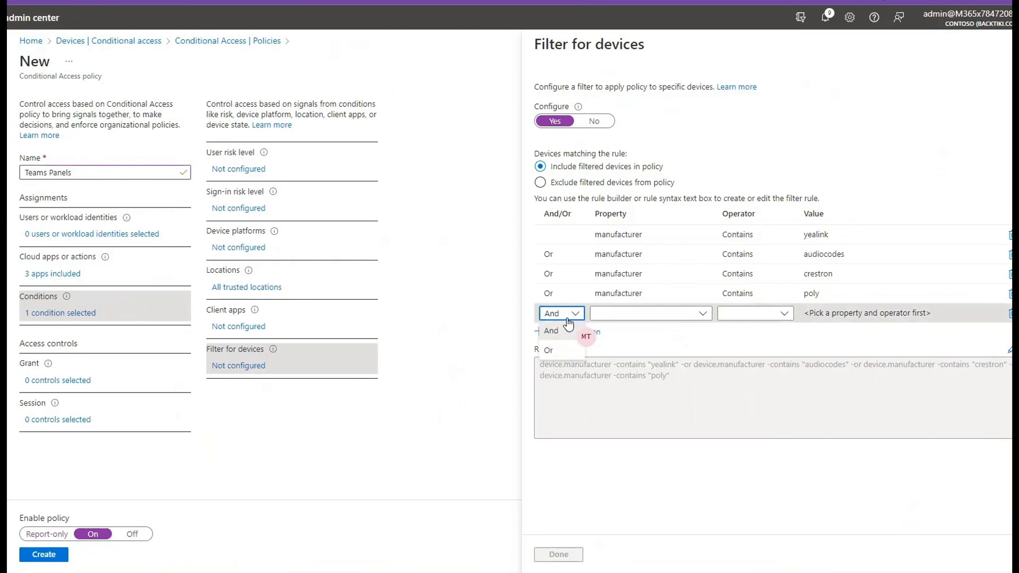
{"action": "left_click", "coordinate": [552, 354]}
{"action": "left_click", "coordinate": [675, 314]}
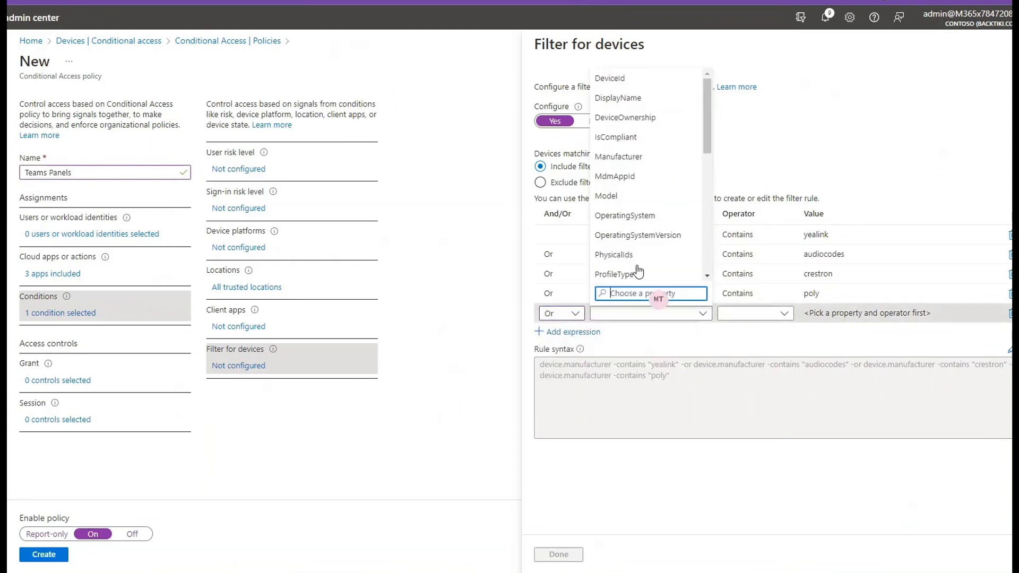
{"action": "left_click", "coordinate": [632, 197]}
{"action": "left_click", "coordinate": [754, 314]}
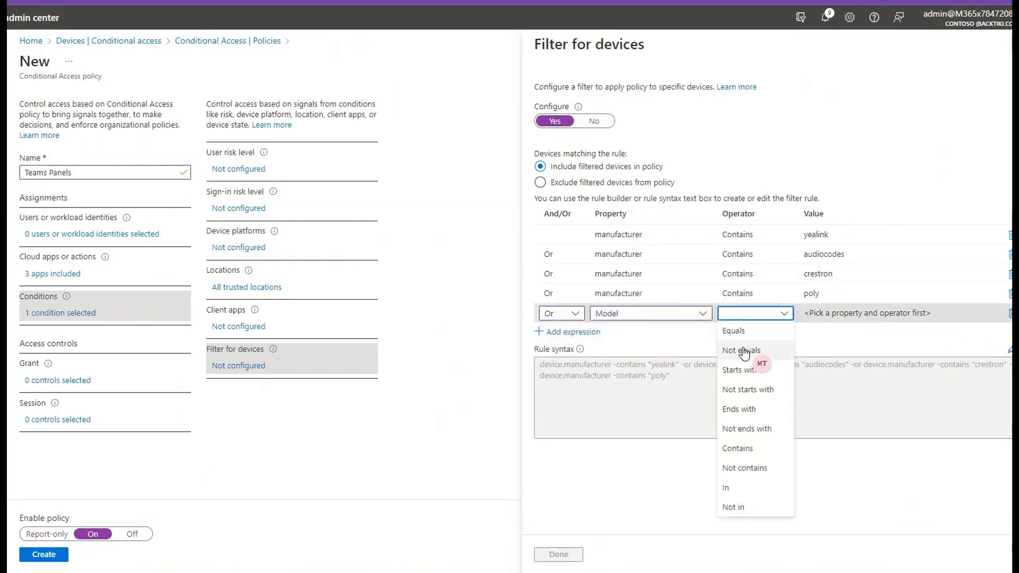
{"action": "left_click", "coordinate": [740, 456]}
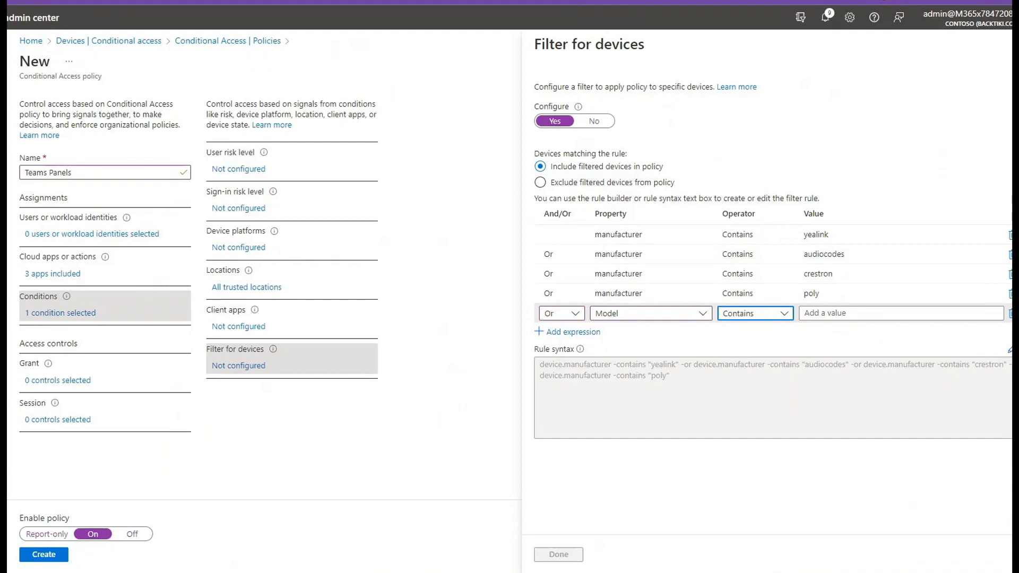
{"action": "left_click", "coordinate": [865, 313]}
{"action": "type", "text": "crestron-touchpanel-10"}
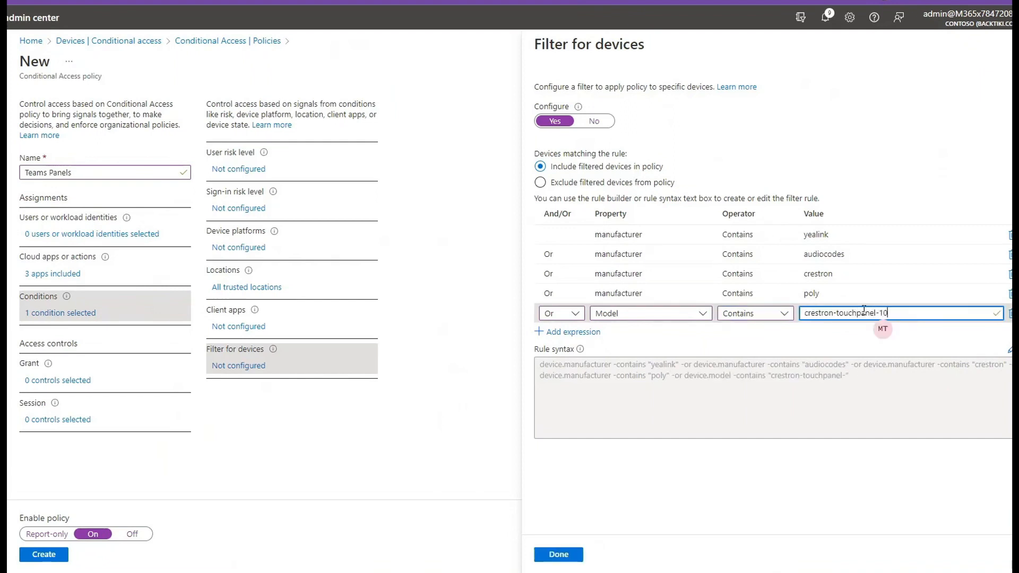
{"action": "type", "text": "70-t"}
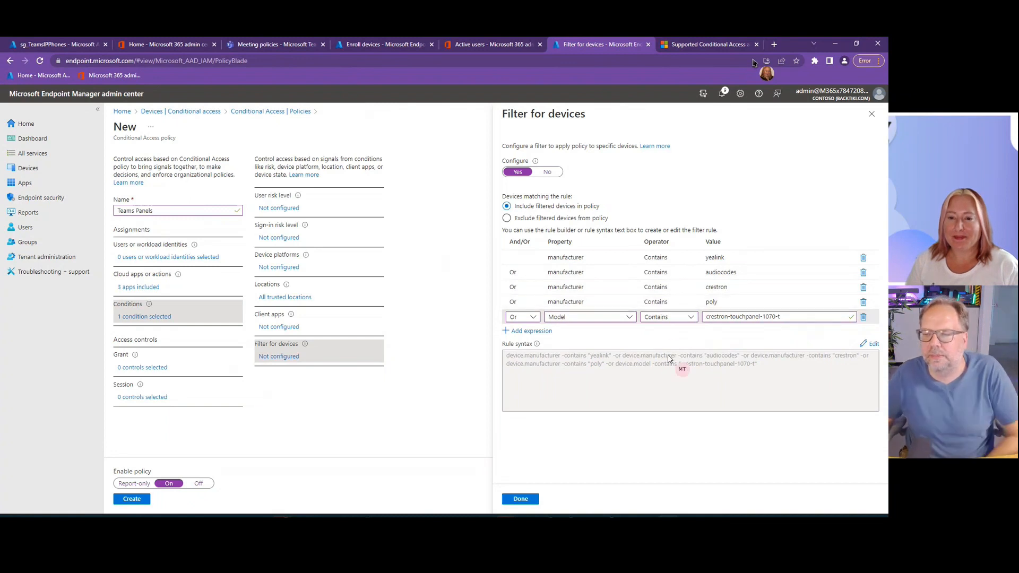
{"action": "left_click", "coordinate": [521, 499]}
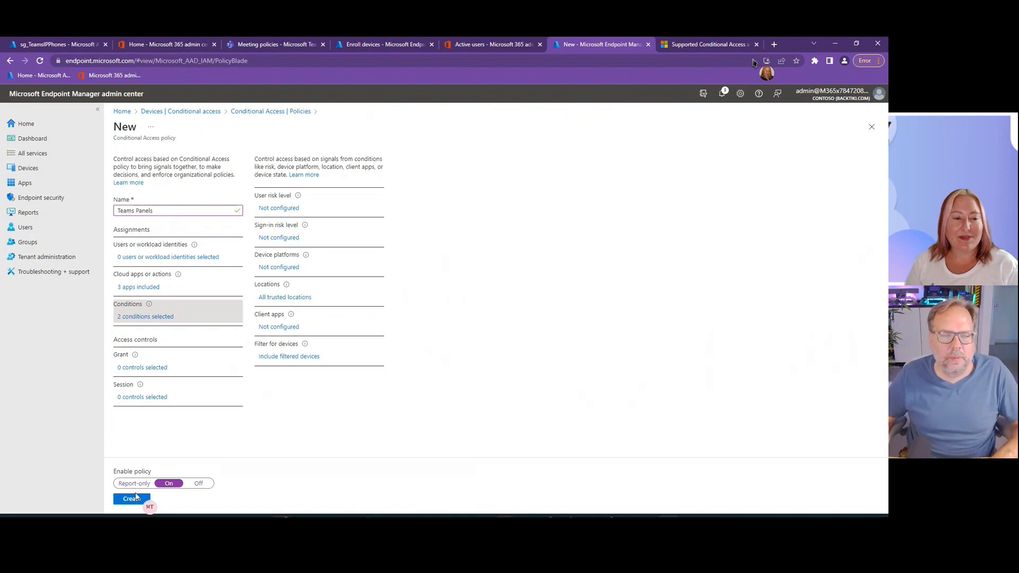
- Set the policy's grant control to grant access while requiring the device to be marked as compliant
{"action": "left_click", "coordinate": [147, 372]}
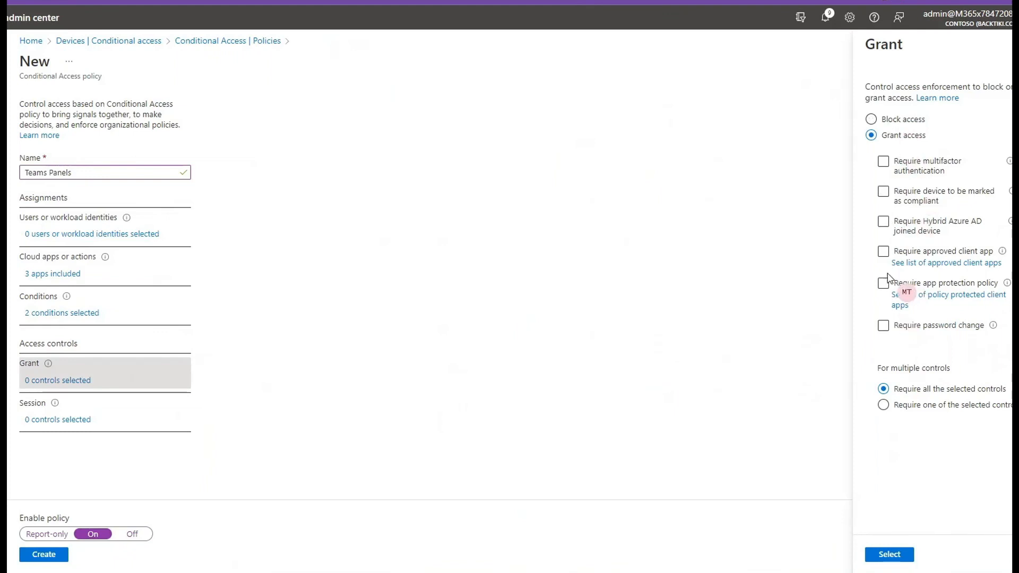
{"action": "left_click", "coordinate": [922, 202]}
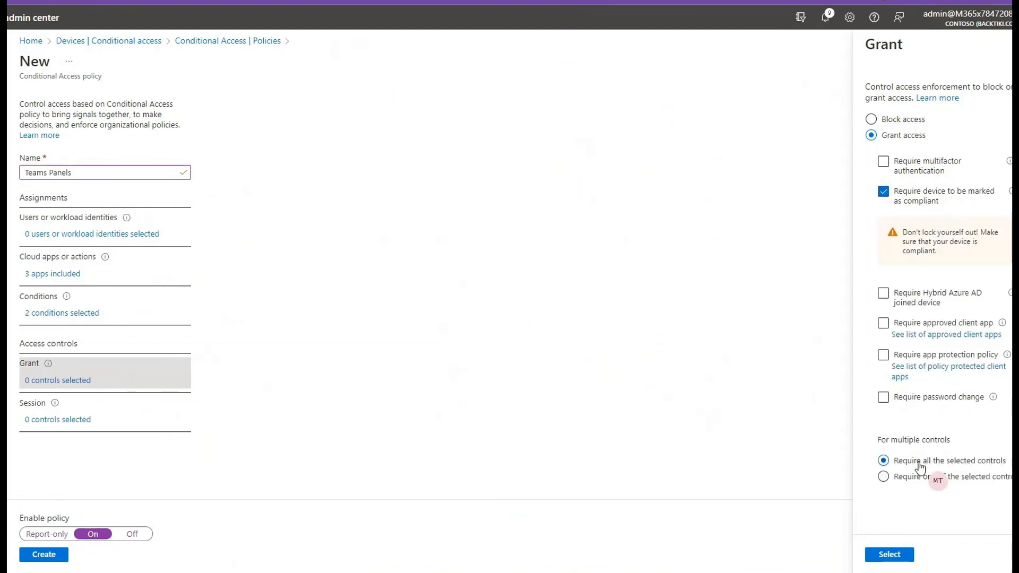
{"action": "left_click", "coordinate": [889, 554]}
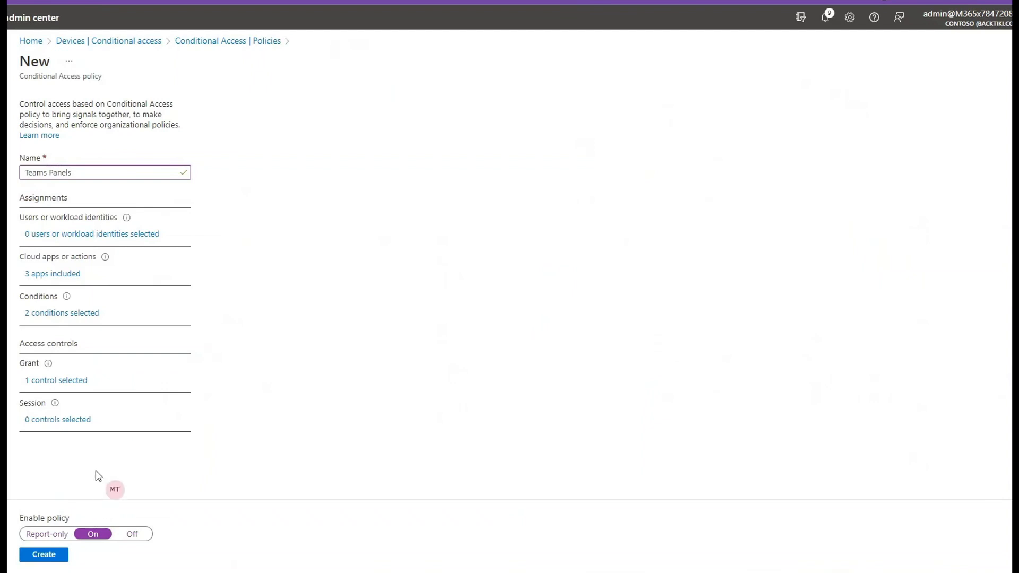
- Assign the Teams Panels policy to all users and create it
{"action": "left_click", "coordinate": [69, 236]}
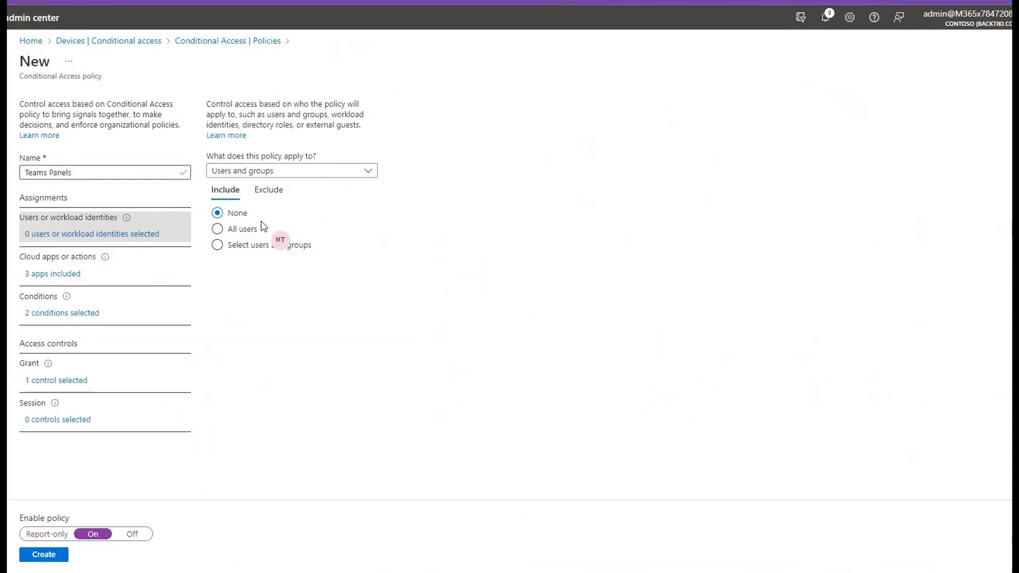
{"action": "left_click", "coordinate": [238, 232]}
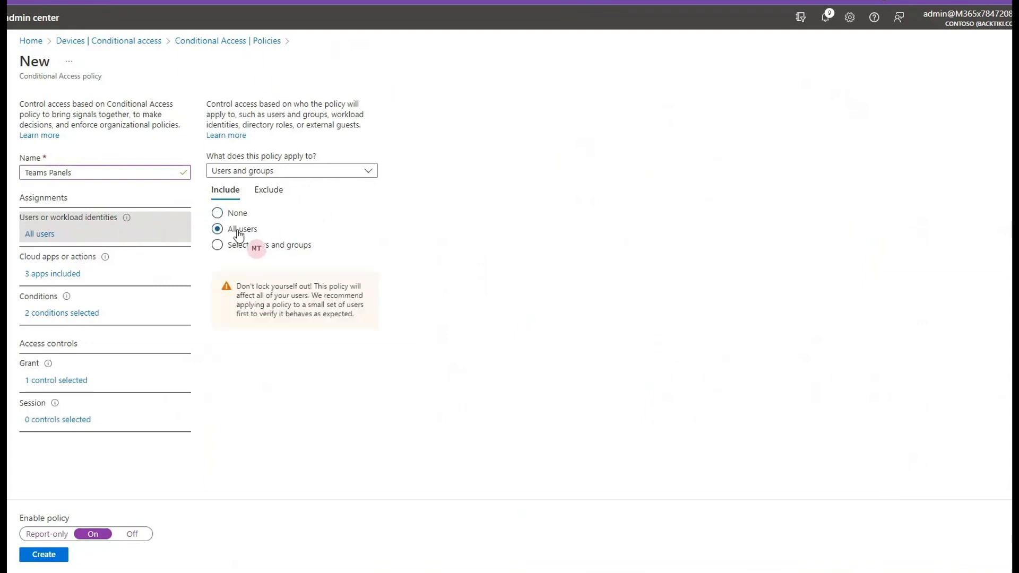
{"action": "left_click", "coordinate": [30, 555]}
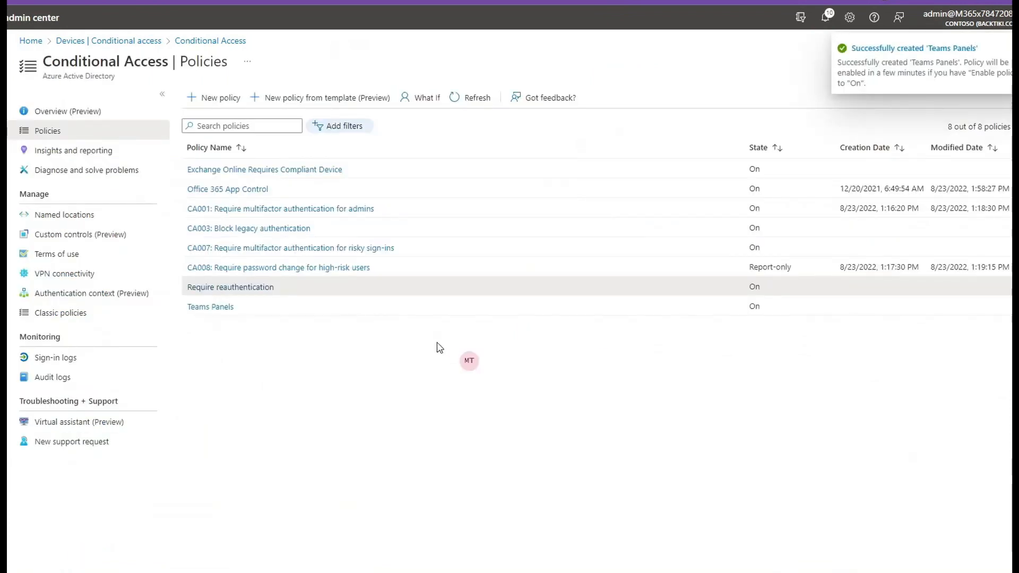
- Rename the Teams Panels policy to "Teams Android Devices" and save it
{"action": "left_click", "coordinate": [215, 308]}
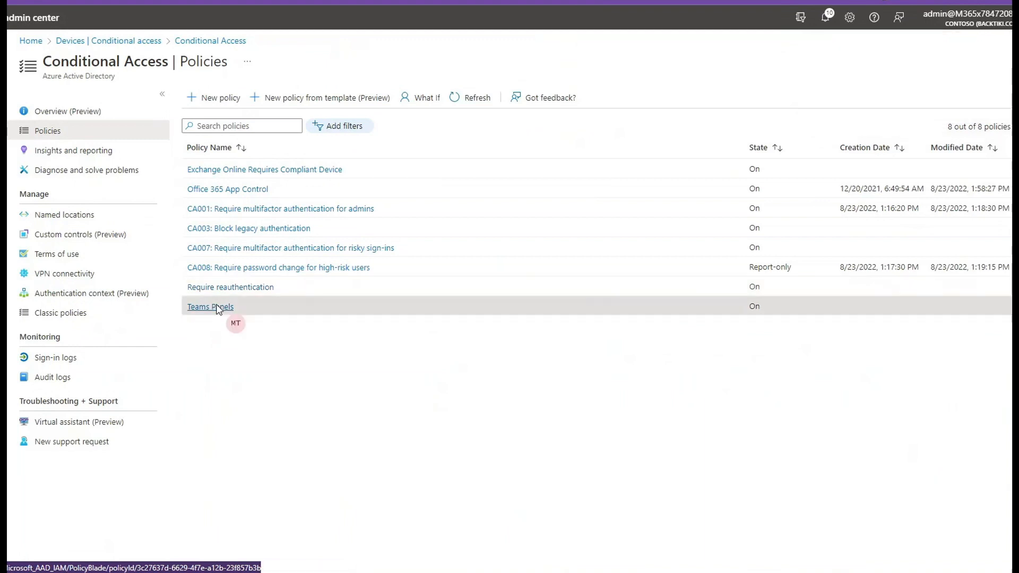
{"action": "double_click", "coordinate": [58, 195]}
{"action": "type", "text": "De"}
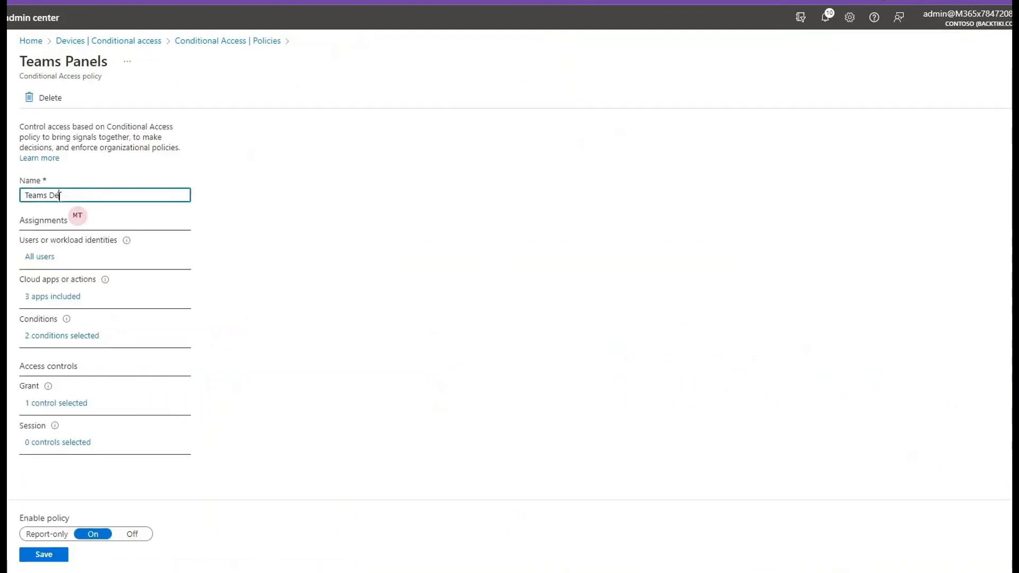
{"action": "type", "text": "vices"}
{"action": "left_click", "coordinate": [48, 196]}
{"action": "type", "text": "Android"}
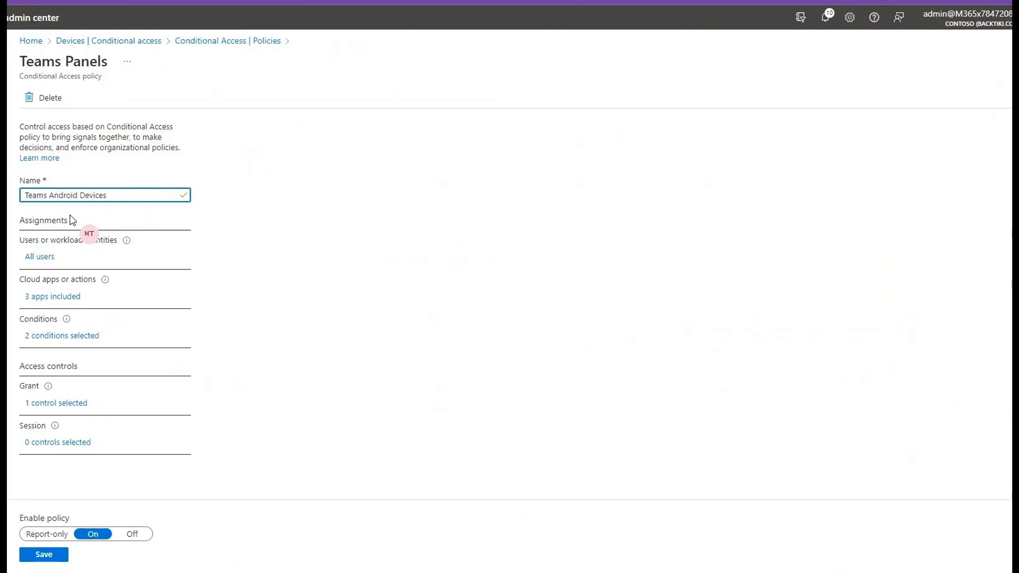
{"action": "left_click", "coordinate": [44, 554]}
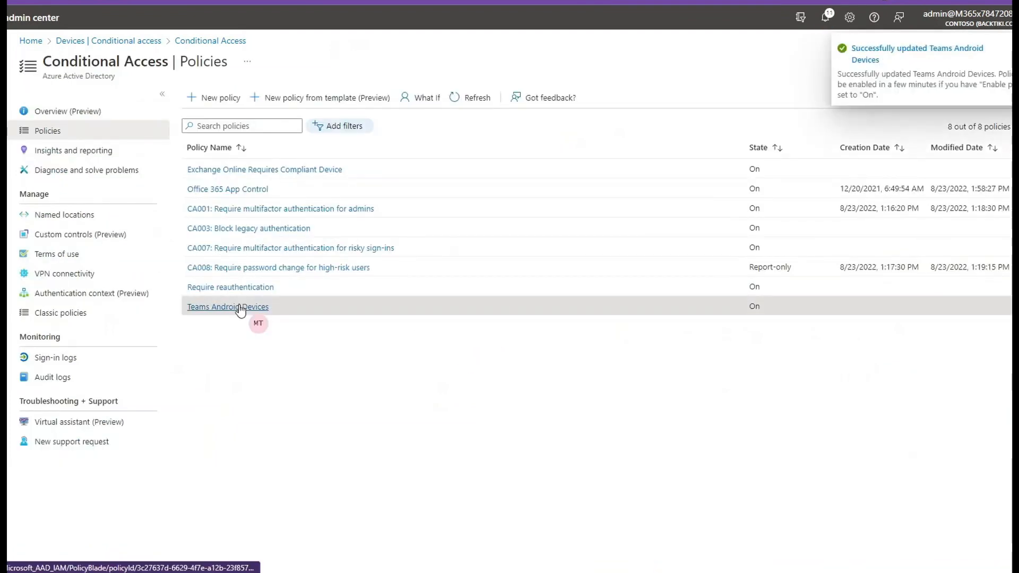
- Start a new IP ranges named location called "Townview" and mark it as a trusted location
{"action": "left_click", "coordinate": [69, 220]}
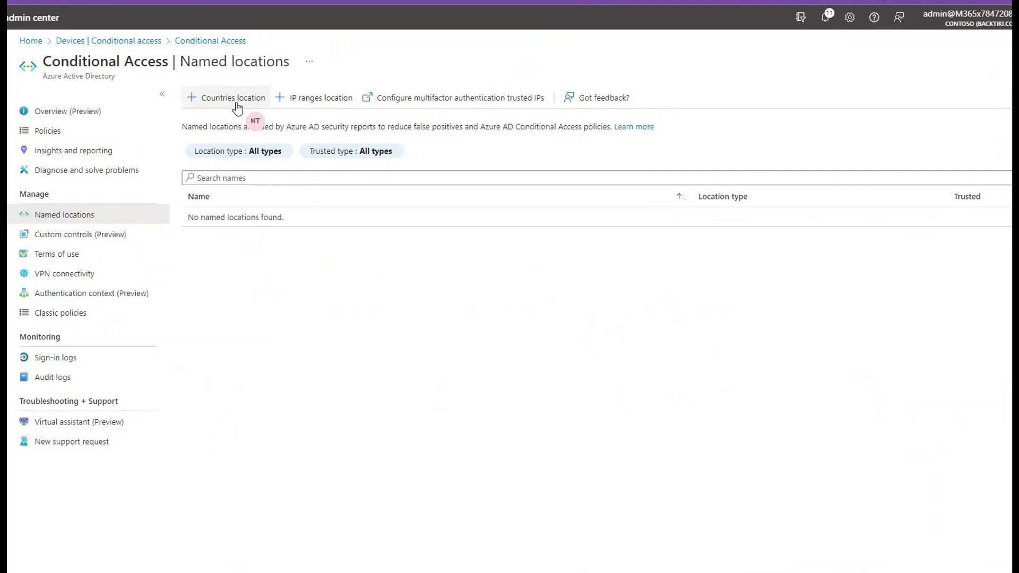
{"action": "left_click", "coordinate": [320, 100]}
{"action": "left_click", "coordinate": [929, 147]}
{"action": "type", "text": "Townview"}
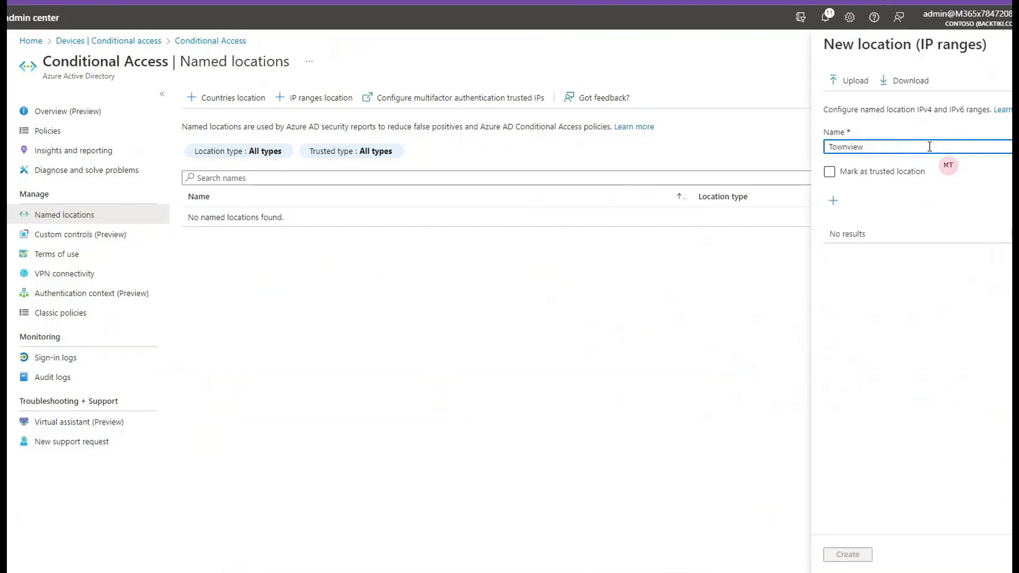
{"action": "left_click", "coordinate": [880, 172]}
{"action": "left_click", "coordinate": [833, 201]}
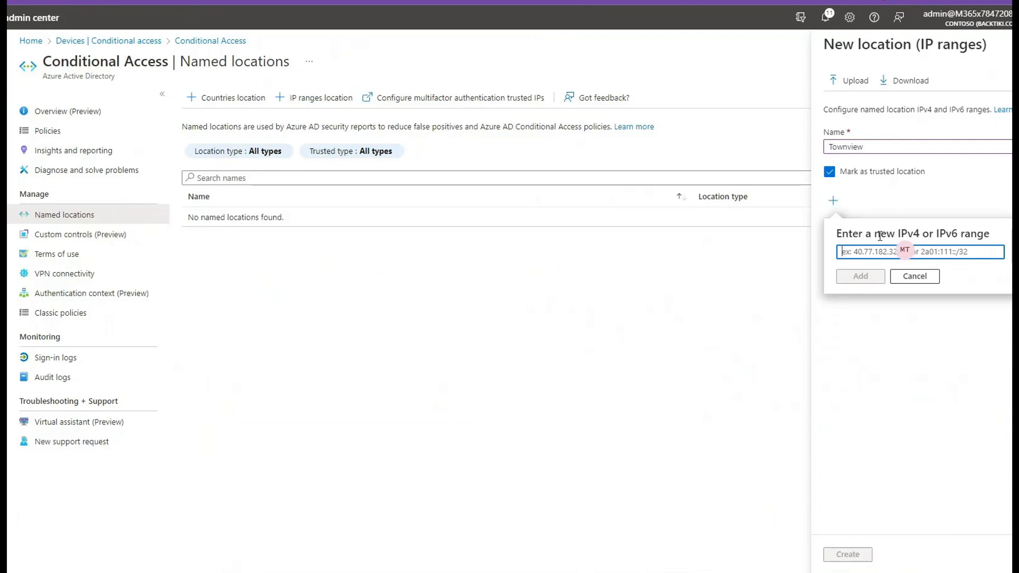
{"action": "type", "text": "75.115."}
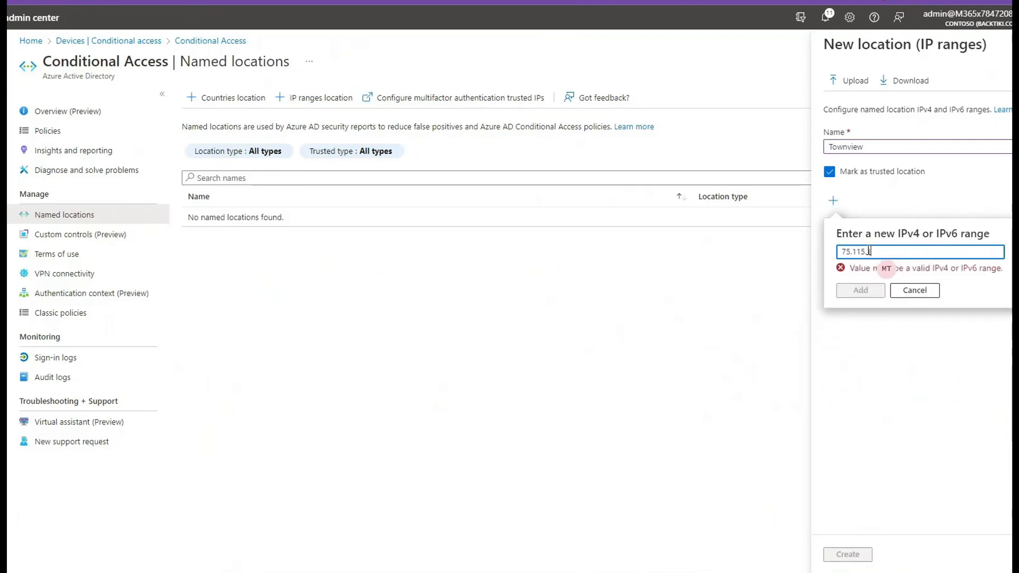
{"action": "type", "text": "121.155/32"}
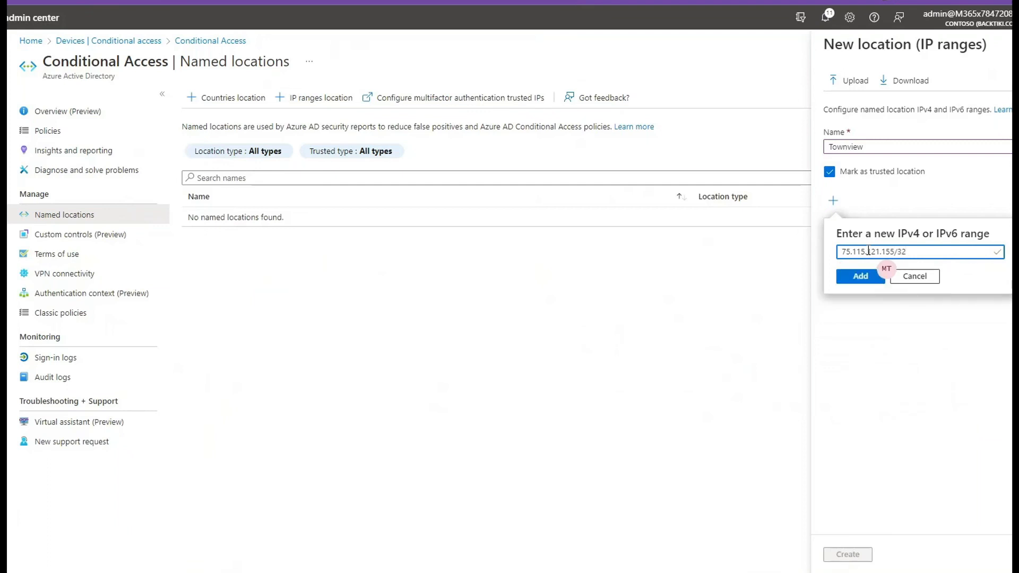
{"action": "left_click", "coordinate": [872, 277]}
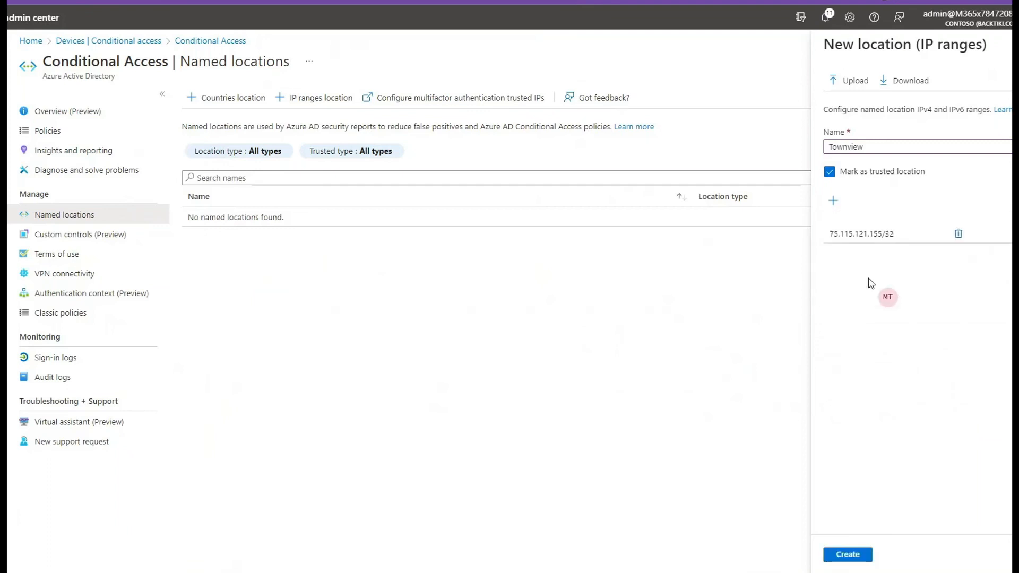
{"action": "left_click", "coordinate": [859, 555]}
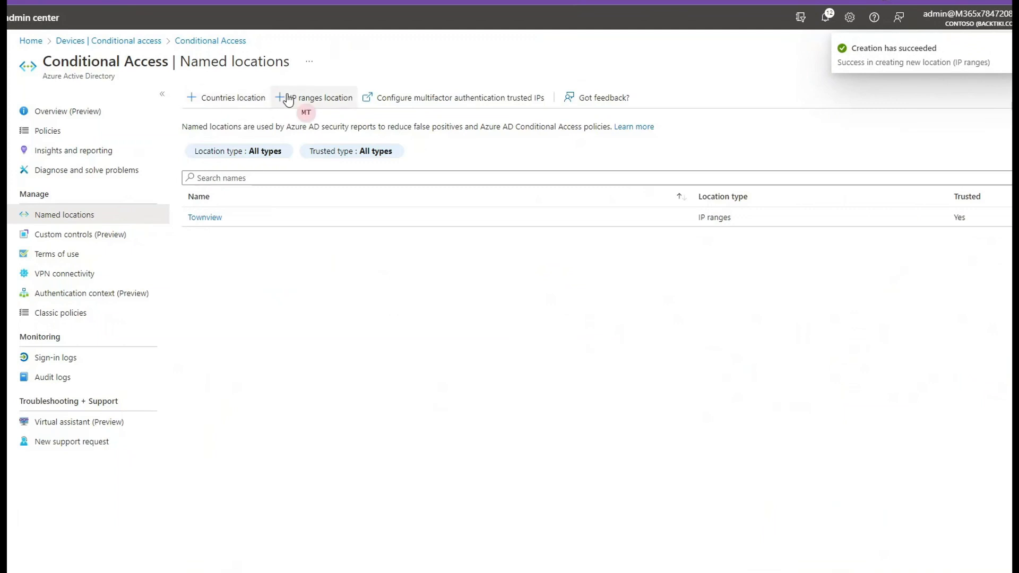
{"action": "left_click", "coordinate": [318, 102]}
{"action": "left_click", "coordinate": [879, 146]}
{"action": "type", "text": "Herrland"}
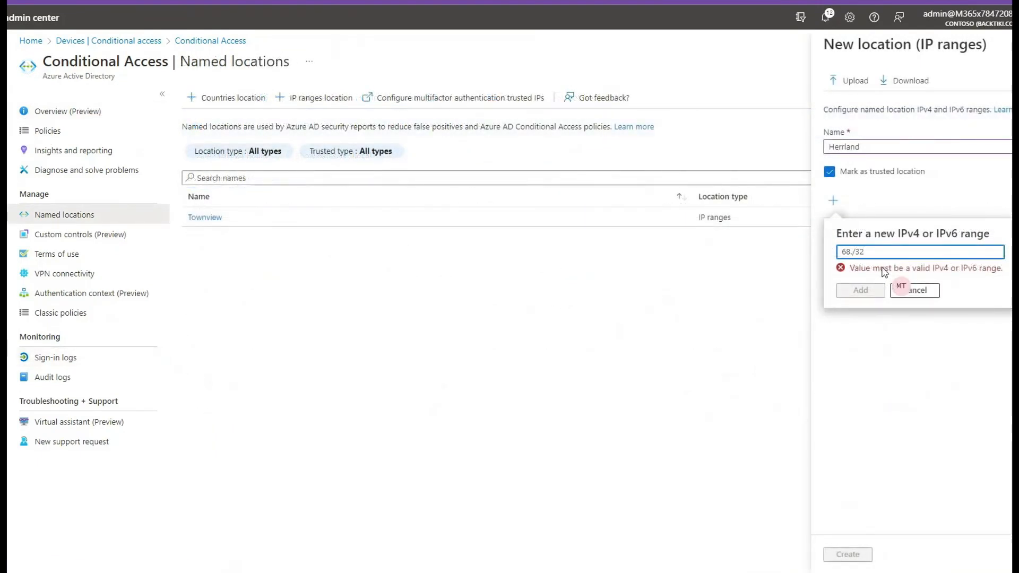
{"action": "type", "text": "72.83.109/32"}
{"action": "left_click", "coordinate": [860, 290]}
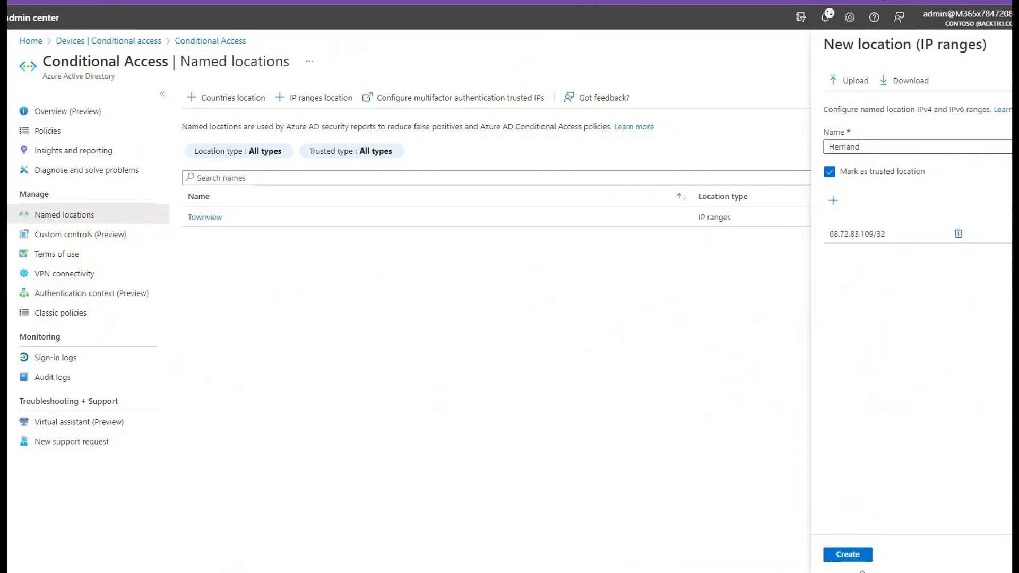
{"action": "left_click", "coordinate": [855, 555]}
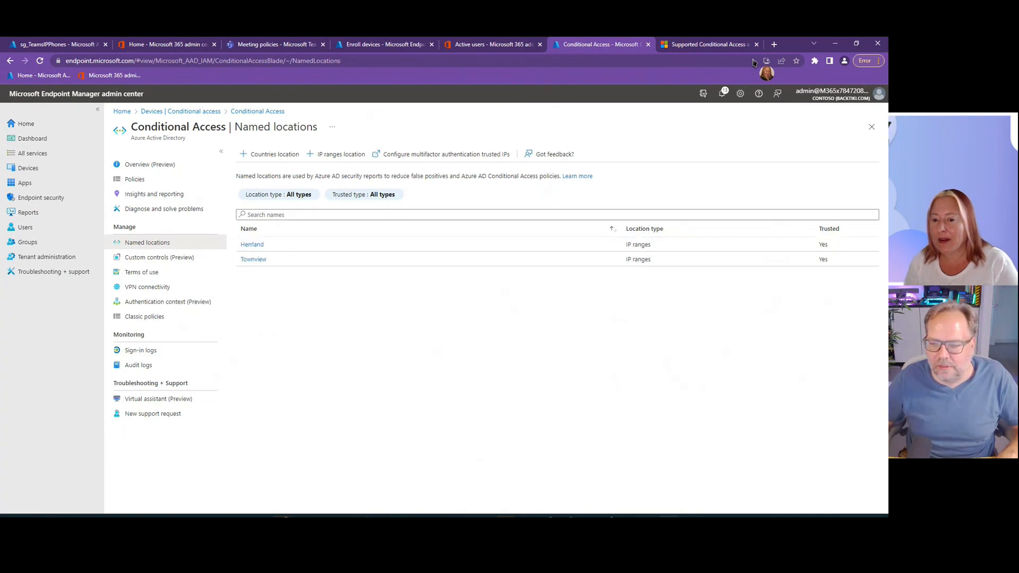
- Switch to Notepad, highlight the "Stale Objects" line in the topic notes, and return to the browser
{"action": "left_click", "coordinate": [688, 515]}
{"action": "left_click", "coordinate": [274, 133]}
{"action": "left_click_drag", "start_coordinate": [273, 134], "coordinate": [193, 138]}
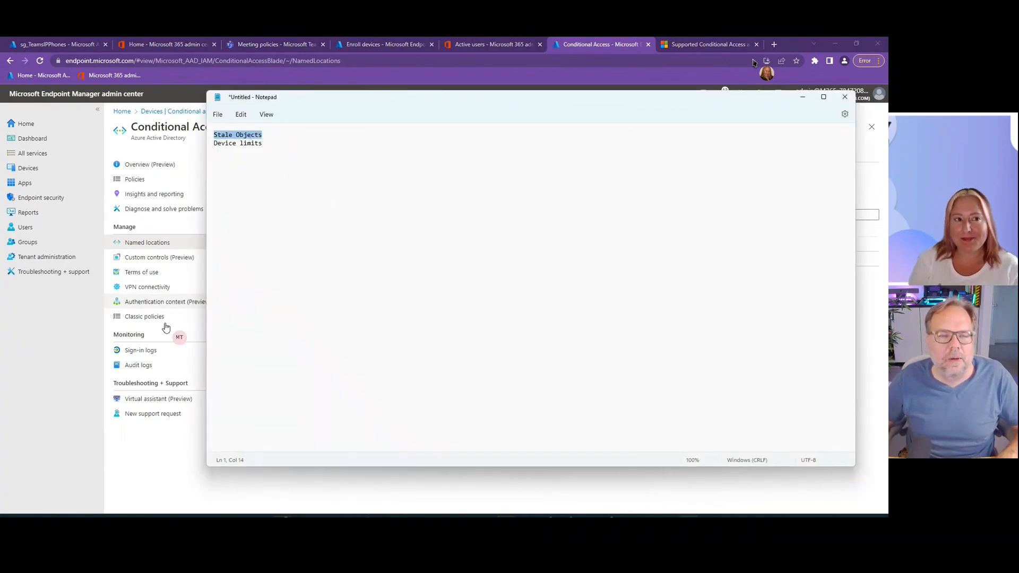
{"action": "left_click", "coordinate": [74, 379]}
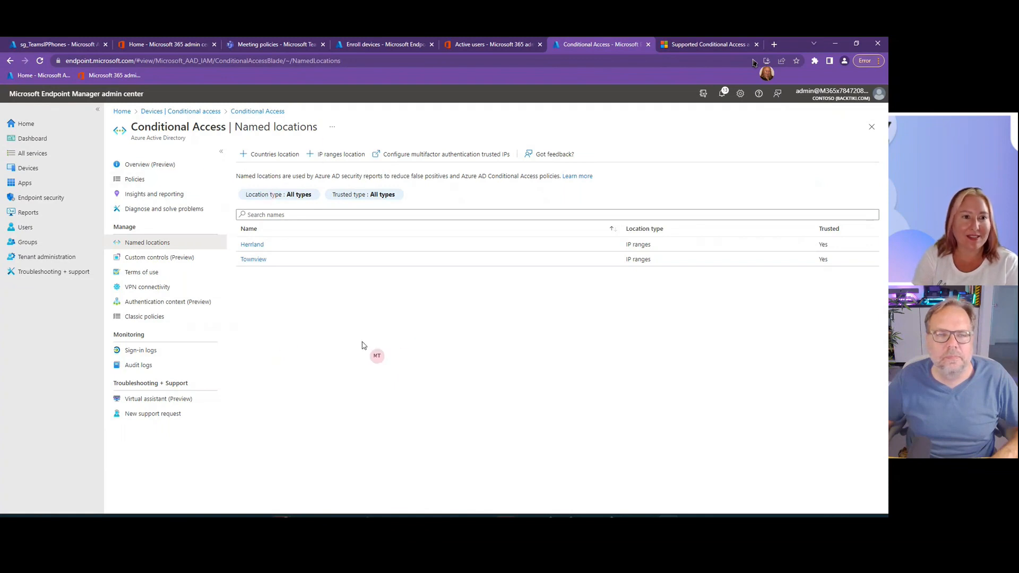
- Examine the enrolled Android devices list and the overview details of the listed device for stale objects
{"action": "left_click", "coordinate": [40, 175]}
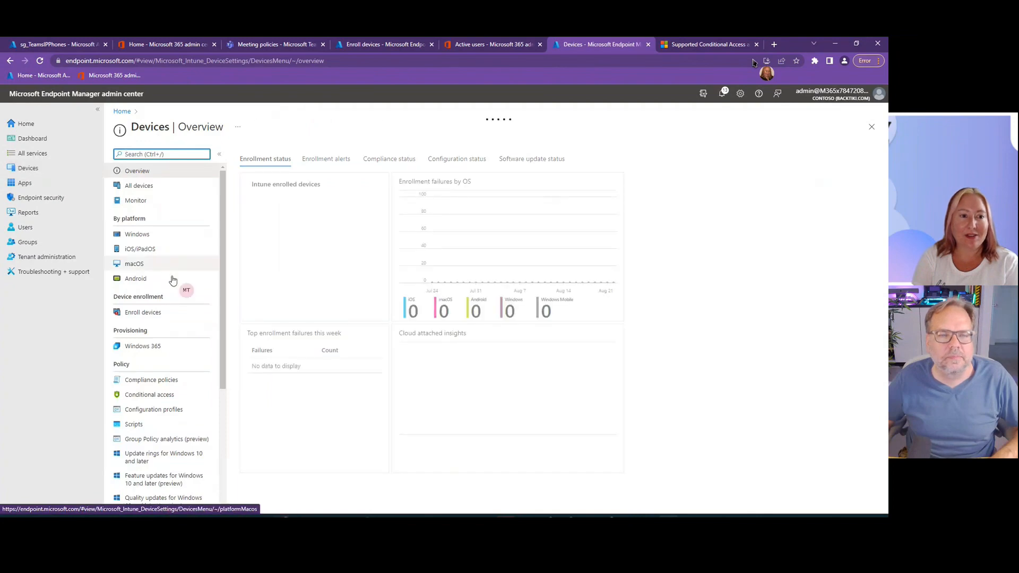
{"action": "left_click", "coordinate": [134, 279]}
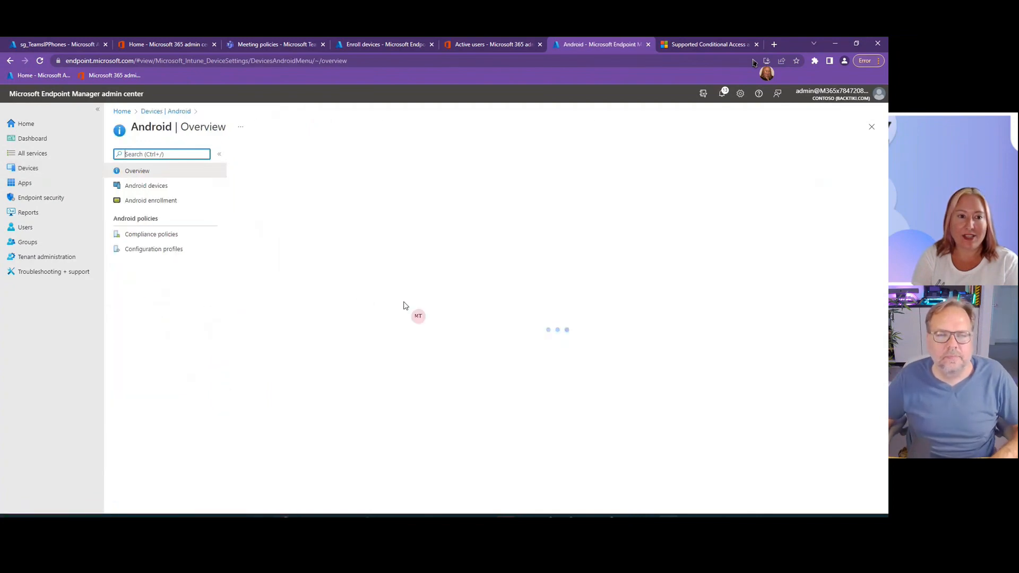
{"action": "left_click", "coordinate": [149, 186]}
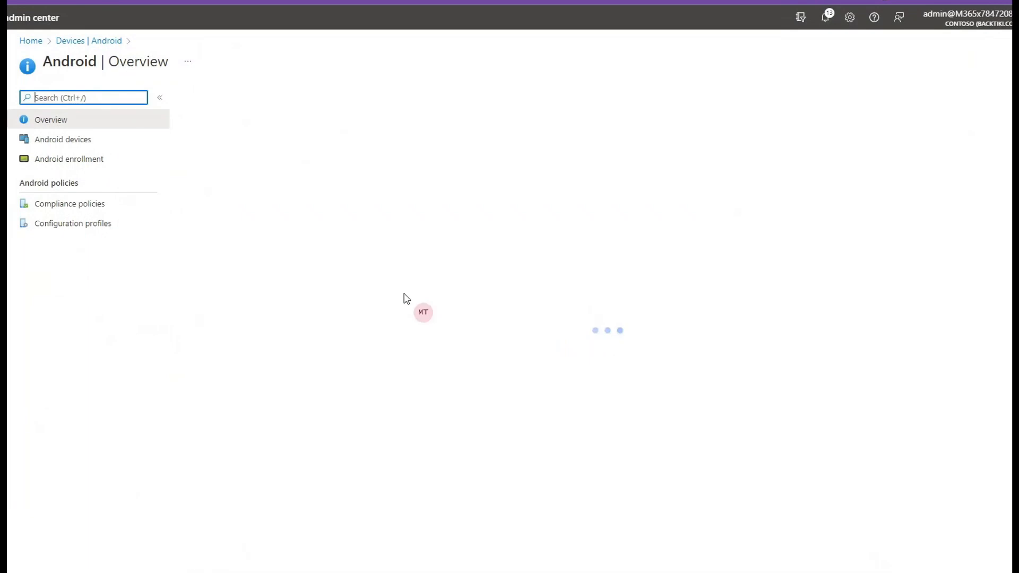
{"action": "left_click", "coordinate": [86, 144]}
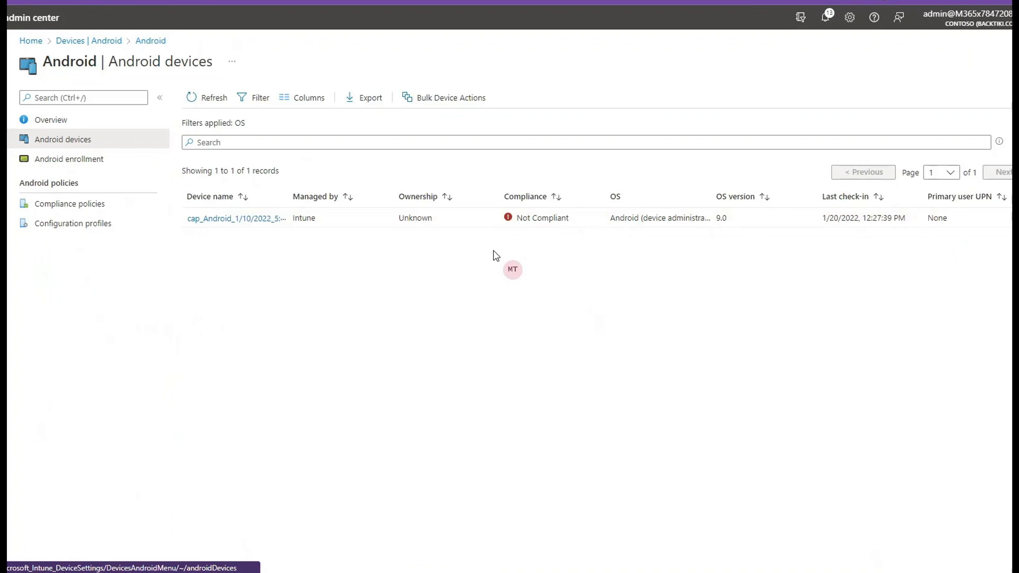
{"action": "left_click", "coordinate": [419, 217]}
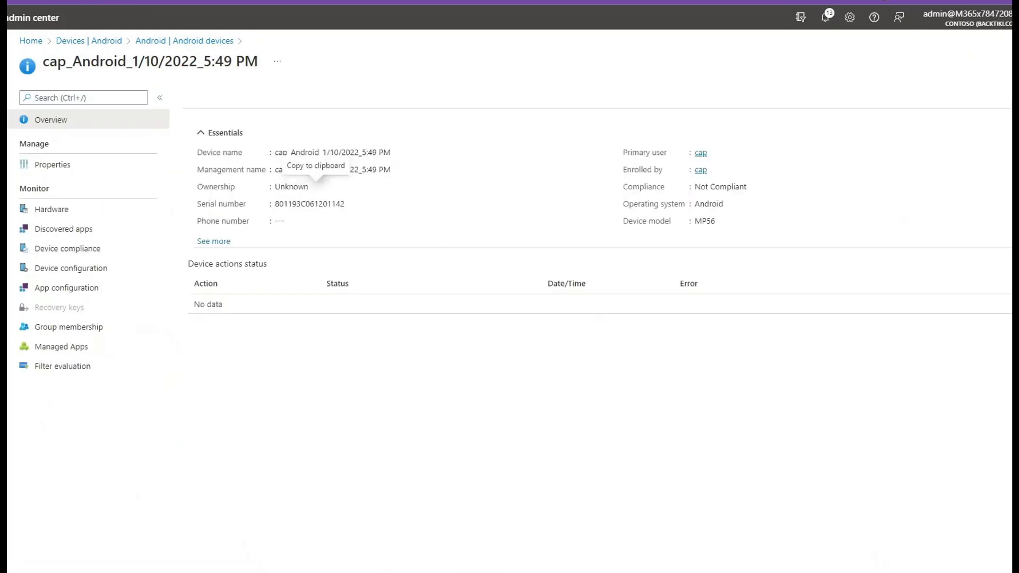
{"action": "left_click", "coordinate": [184, 41]}
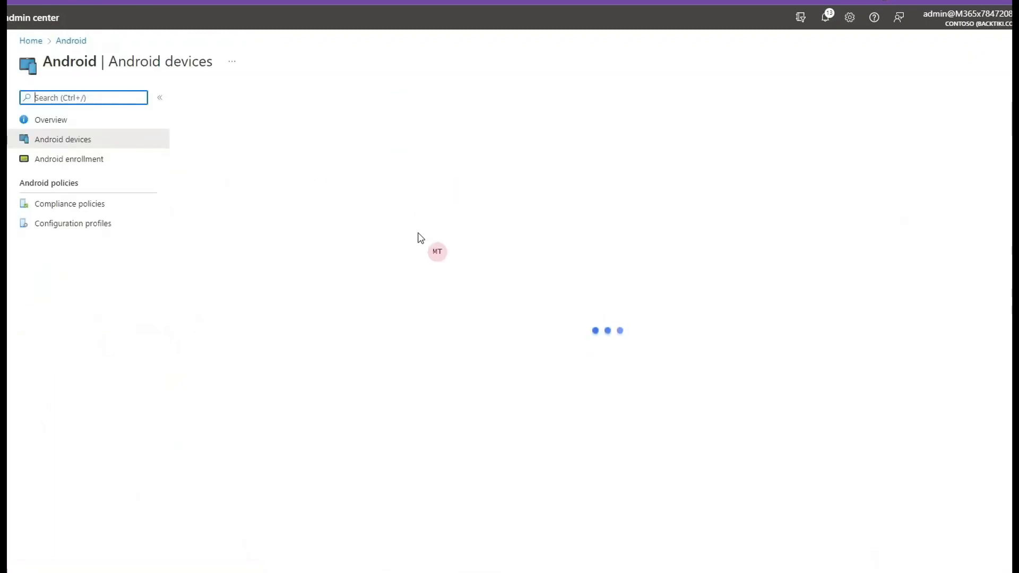
{"action": "left_click", "coordinate": [100, 141]}
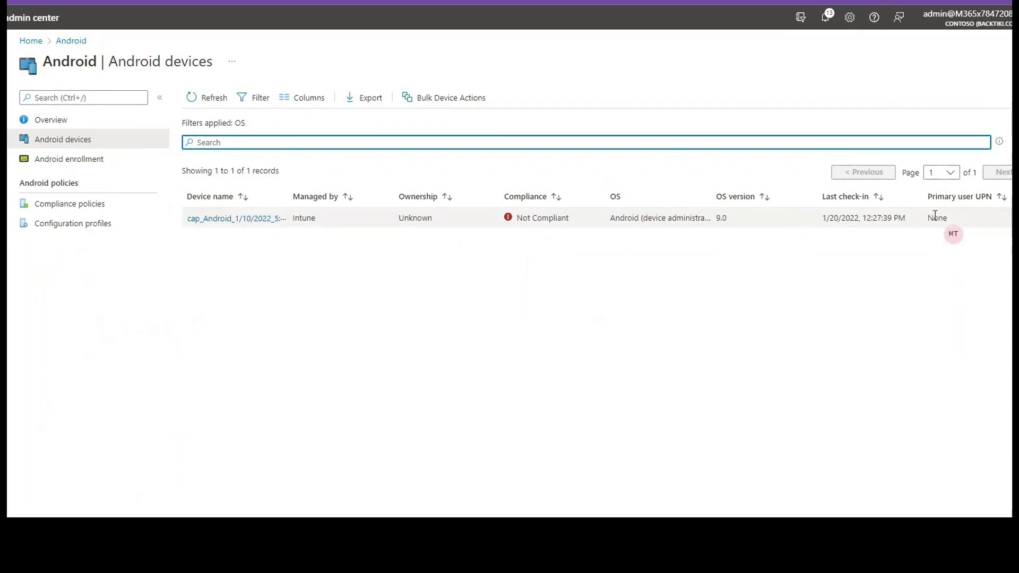
- Switch to the Azure portal and view all Azure Active Directory devices, signing in again when required
{"action": "left_click", "coordinate": [462, 47]}
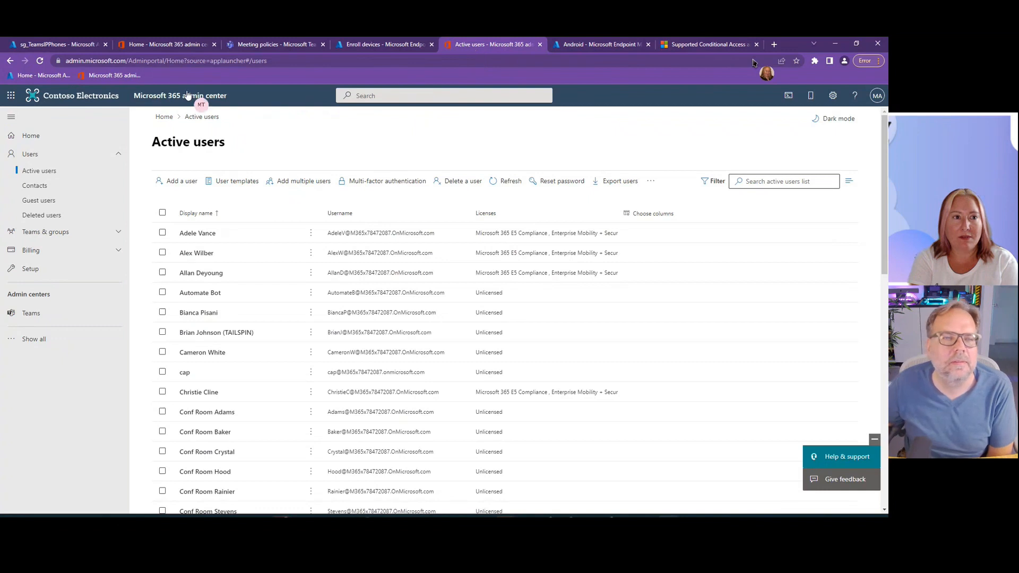
{"action": "left_click", "coordinate": [72, 44]}
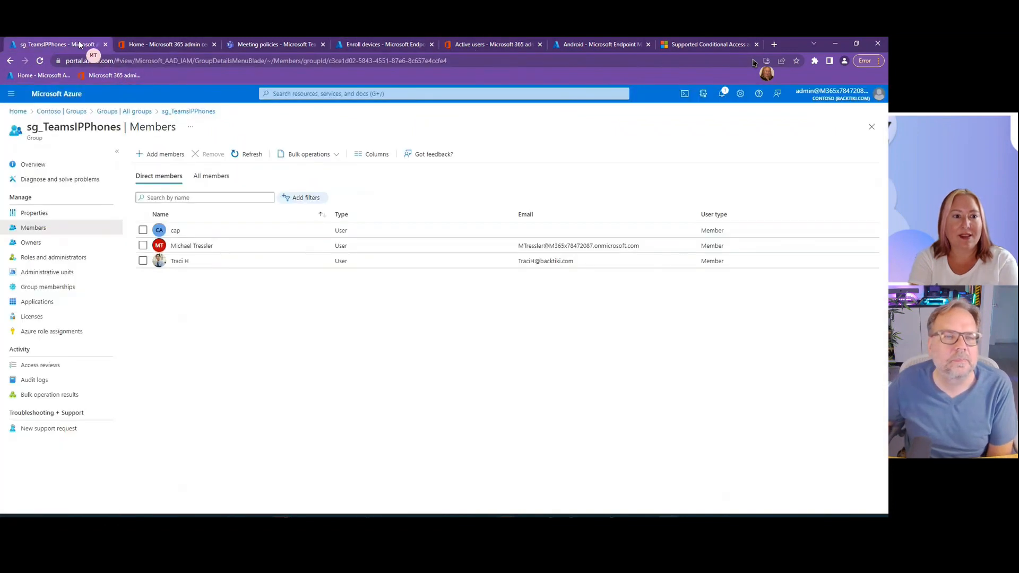
{"action": "left_click", "coordinate": [16, 112]}
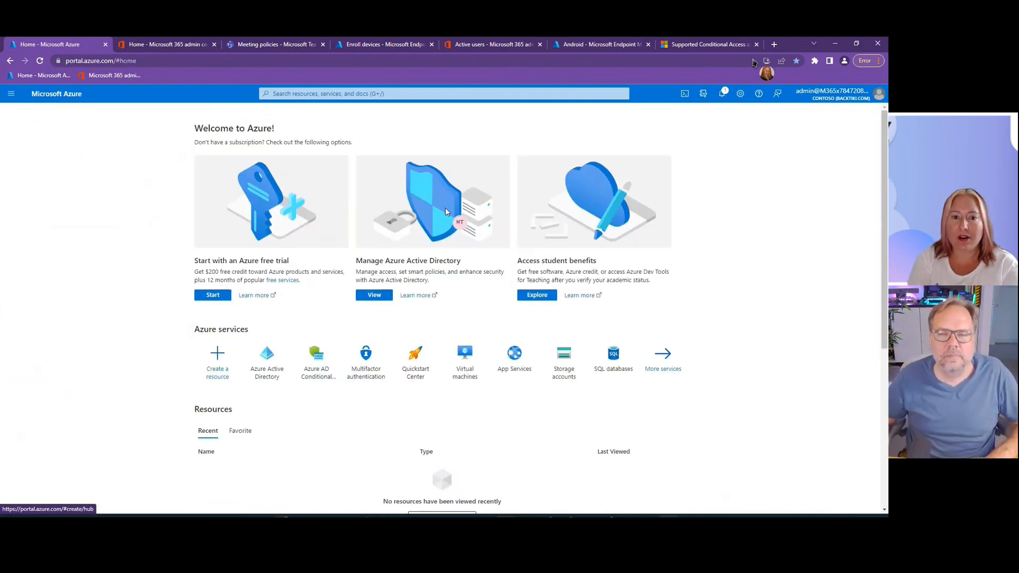
{"action": "left_click", "coordinate": [360, 295]}
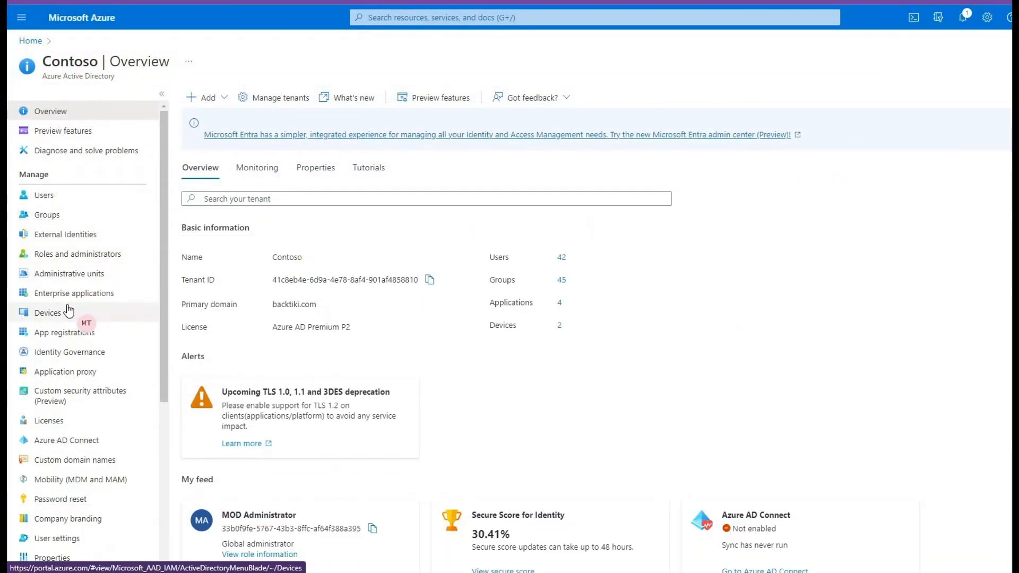
{"action": "left_click", "coordinate": [53, 313]}
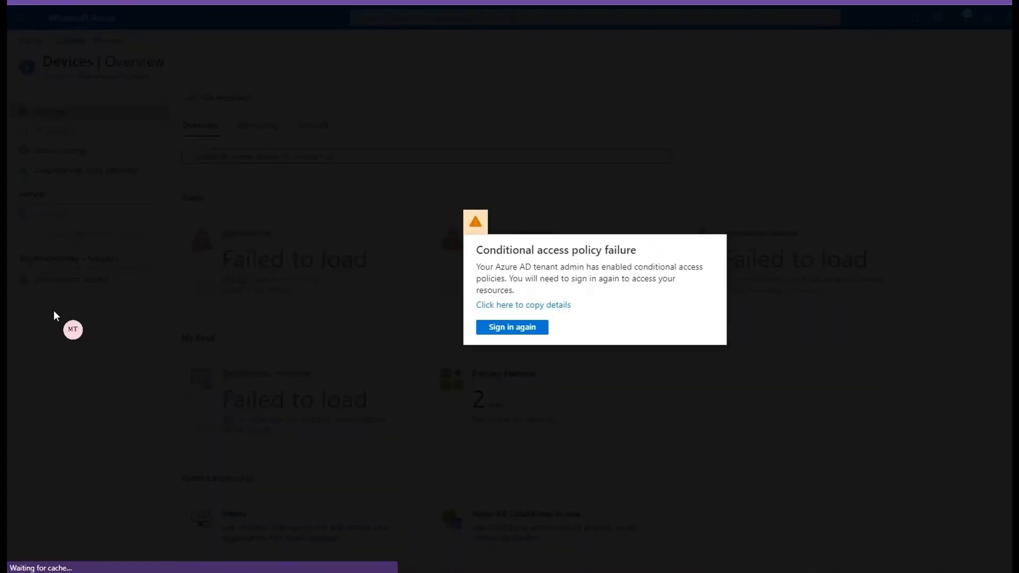
{"action": "left_click", "coordinate": [534, 328]}
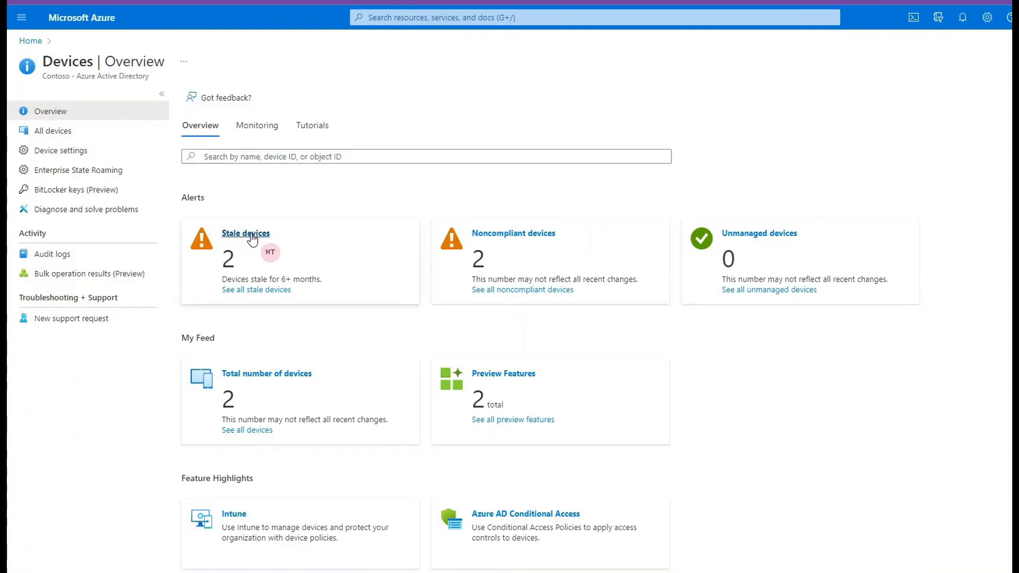
{"action": "left_click", "coordinate": [66, 132]}
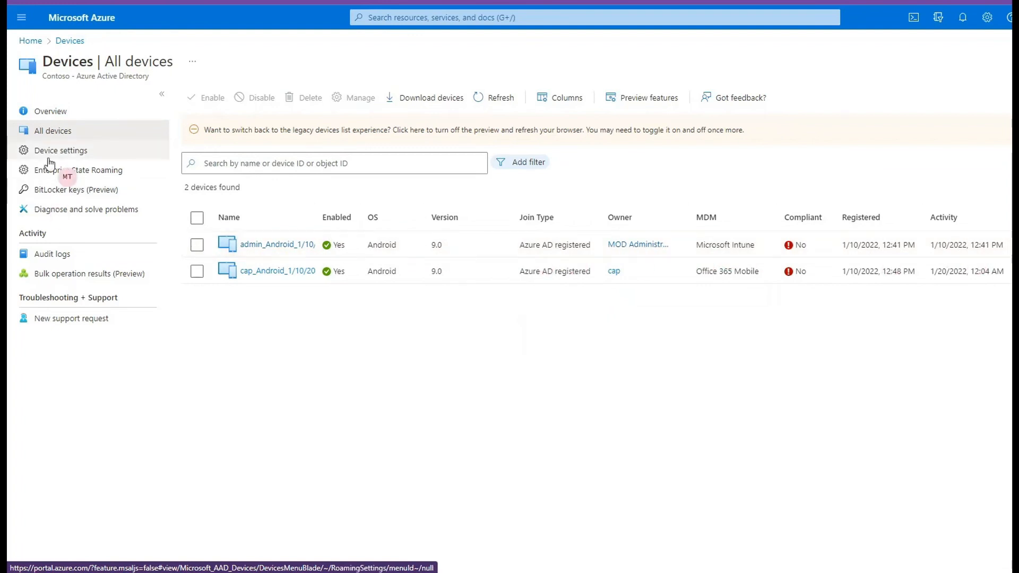
- Review the available options for the maximum number of devices per user in the Azure AD device settings
{"action": "left_click", "coordinate": [61, 42]}
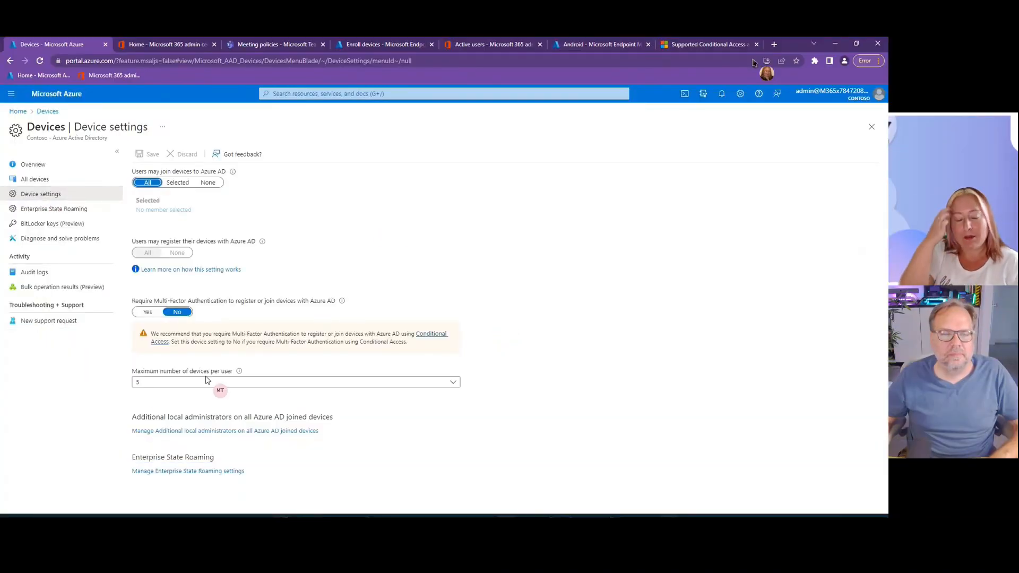
{"action": "left_click", "coordinate": [154, 386]}
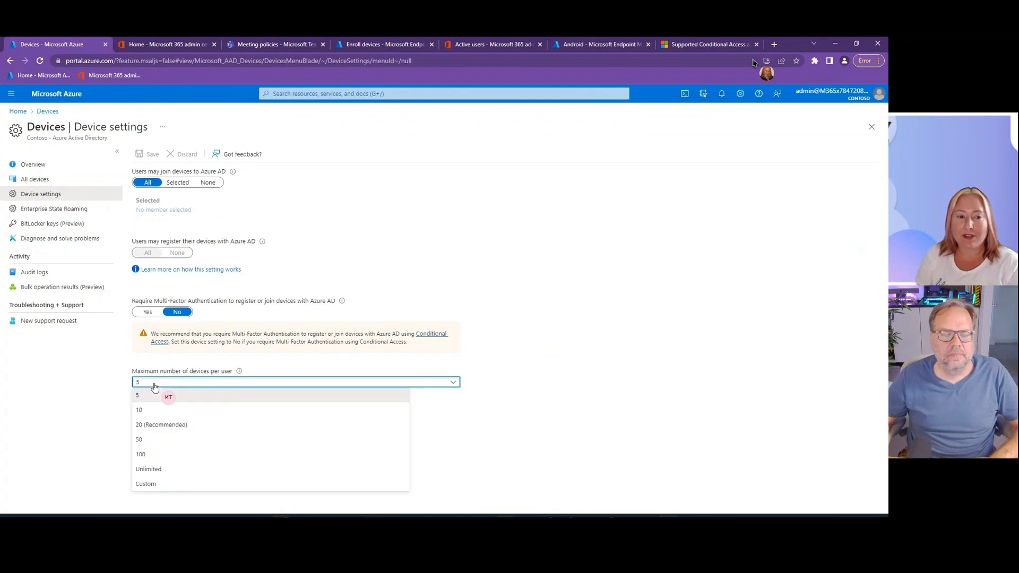
{"action": "left_click", "coordinate": [301, 367]}
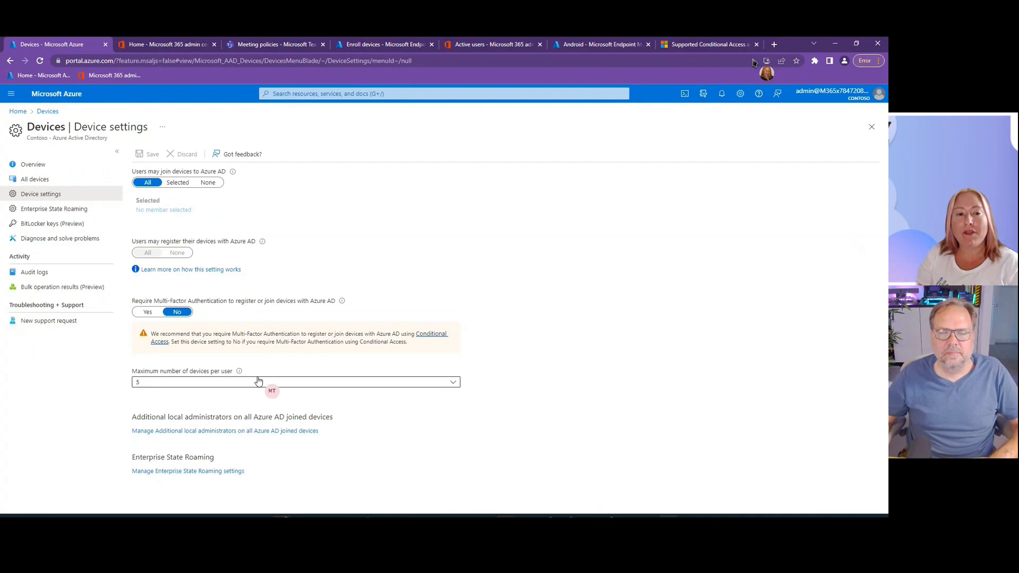
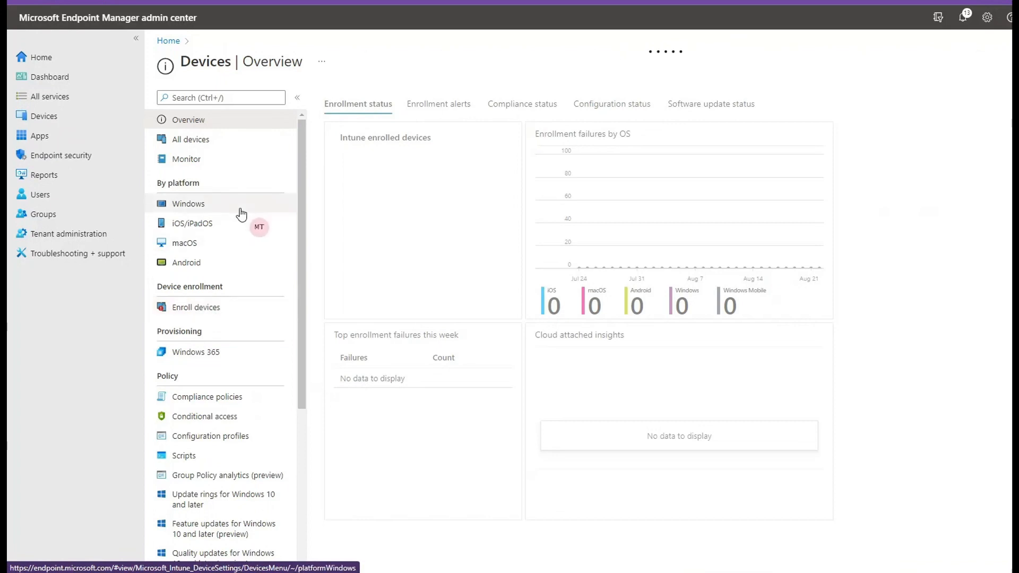
- Look through the device enrollment settings and examine the default enrollment device limit restriction
{"action": "left_click", "coordinate": [234, 306]}
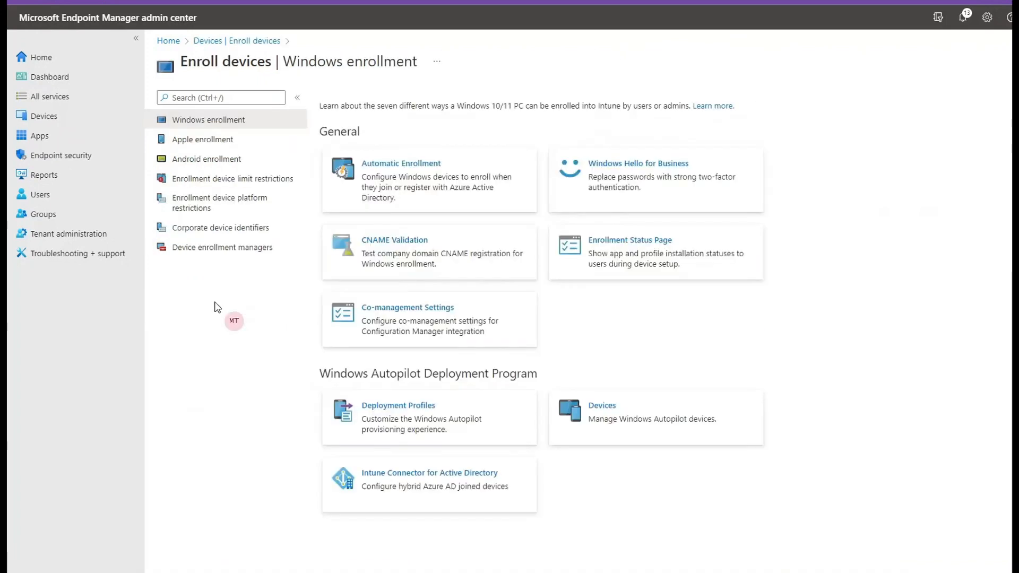
{"action": "left_click", "coordinate": [222, 163]}
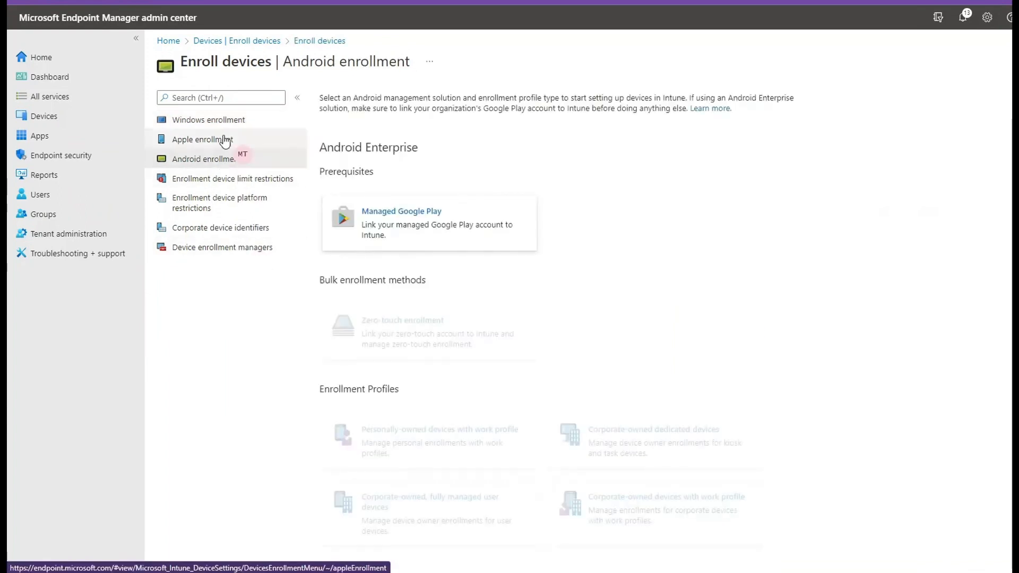
{"action": "left_click", "coordinate": [217, 206]}
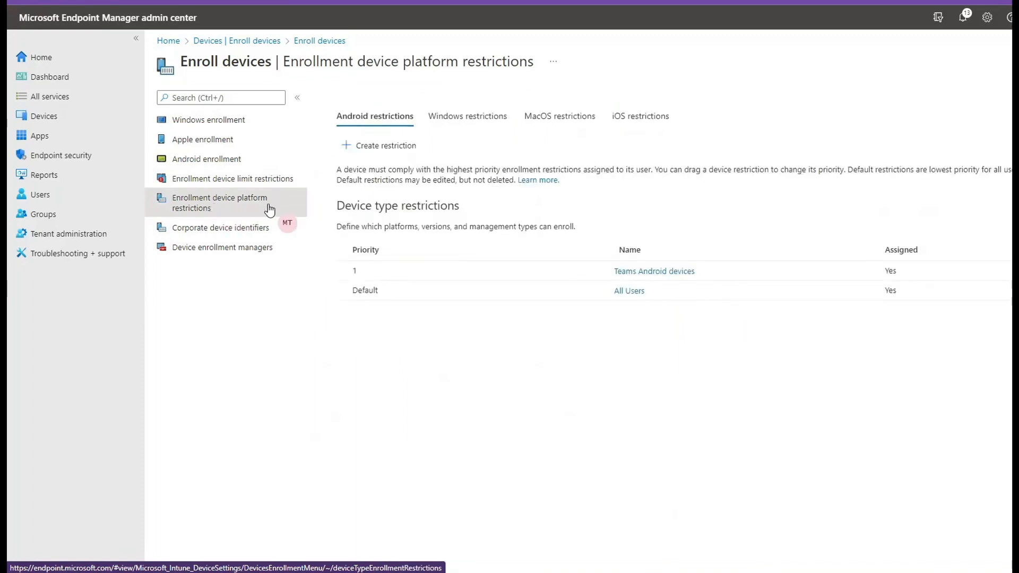
{"action": "left_click", "coordinate": [258, 181]}
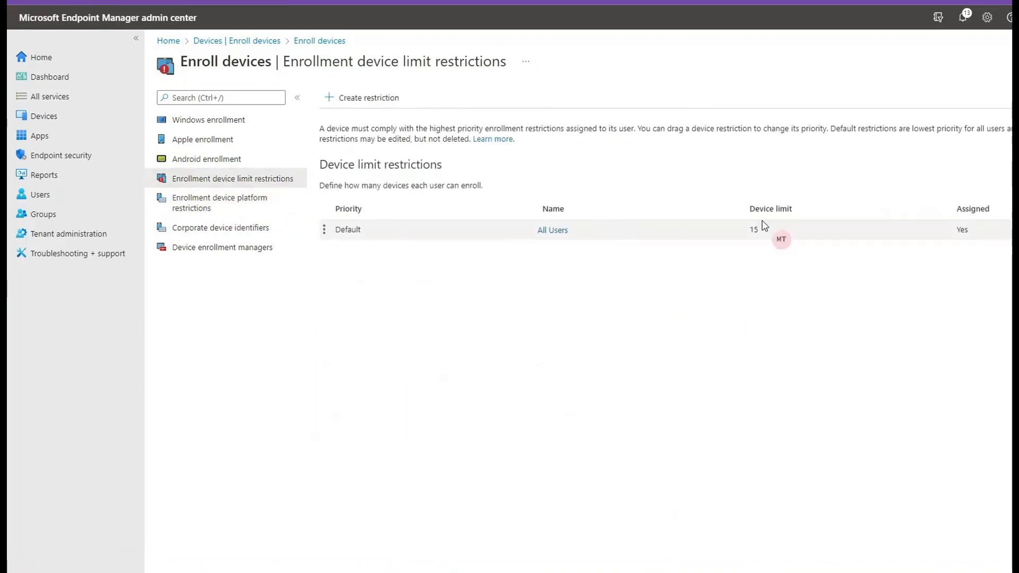
{"action": "double_click", "coordinate": [753, 230]}
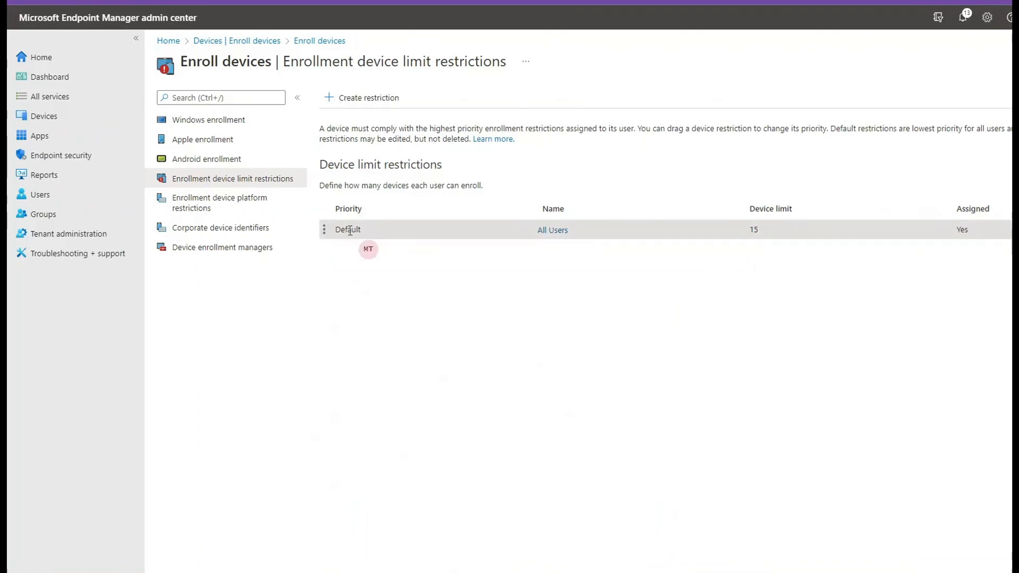
- Set the device limit of the All Users enrollment restriction to 10 and proceed to its review summary
{"action": "left_click", "coordinate": [551, 230]}
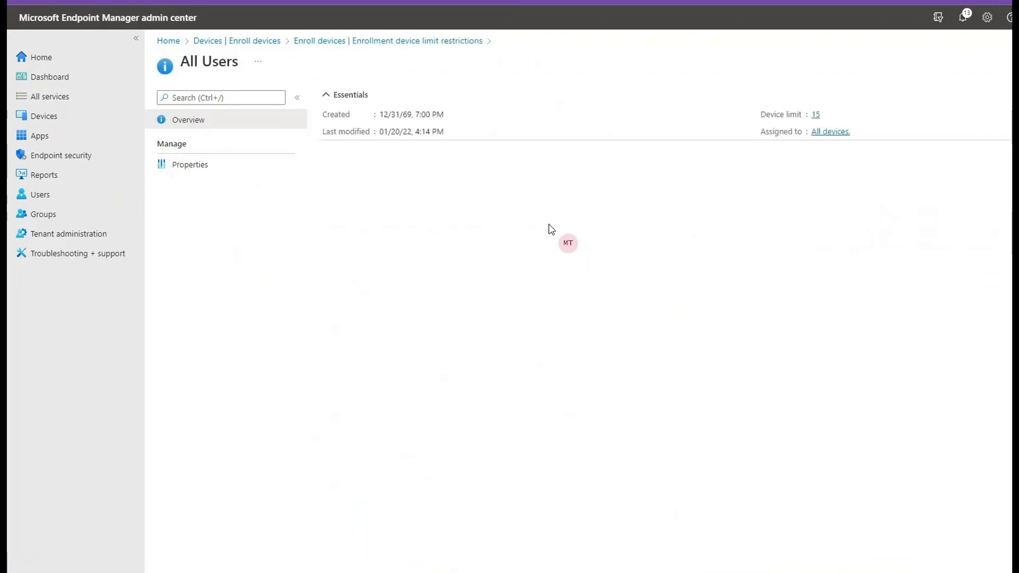
{"action": "left_click", "coordinate": [196, 162]}
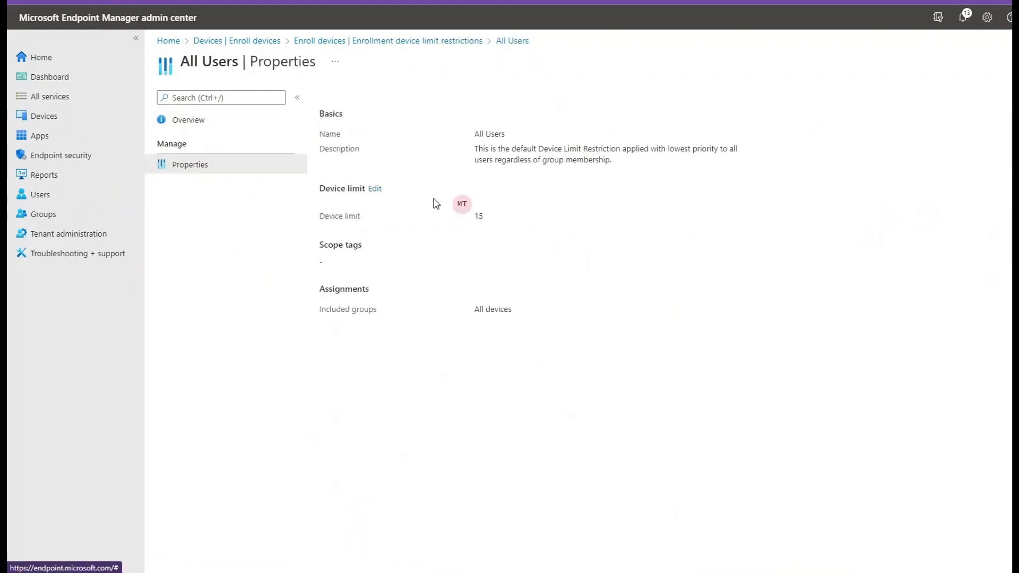
{"action": "left_click", "coordinate": [375, 190]}
{"action": "left_click", "coordinate": [488, 160]}
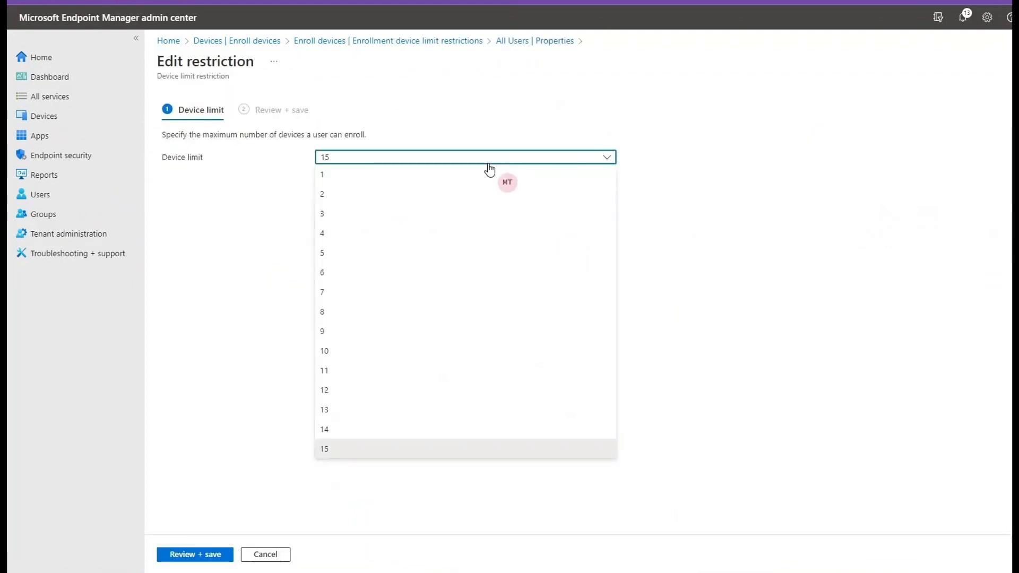
{"action": "left_click", "coordinate": [385, 356]}
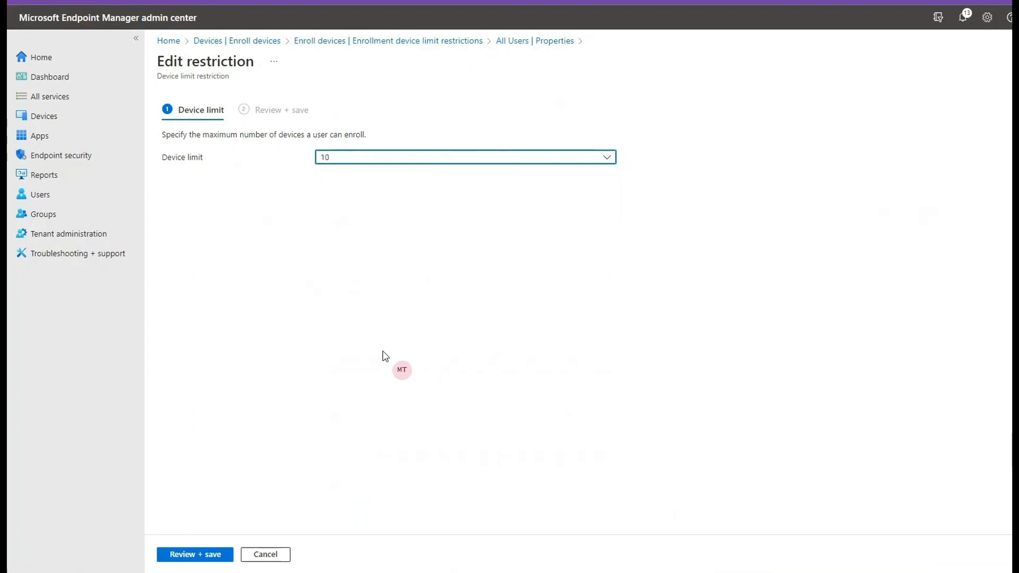
{"action": "left_click", "coordinate": [198, 555]}
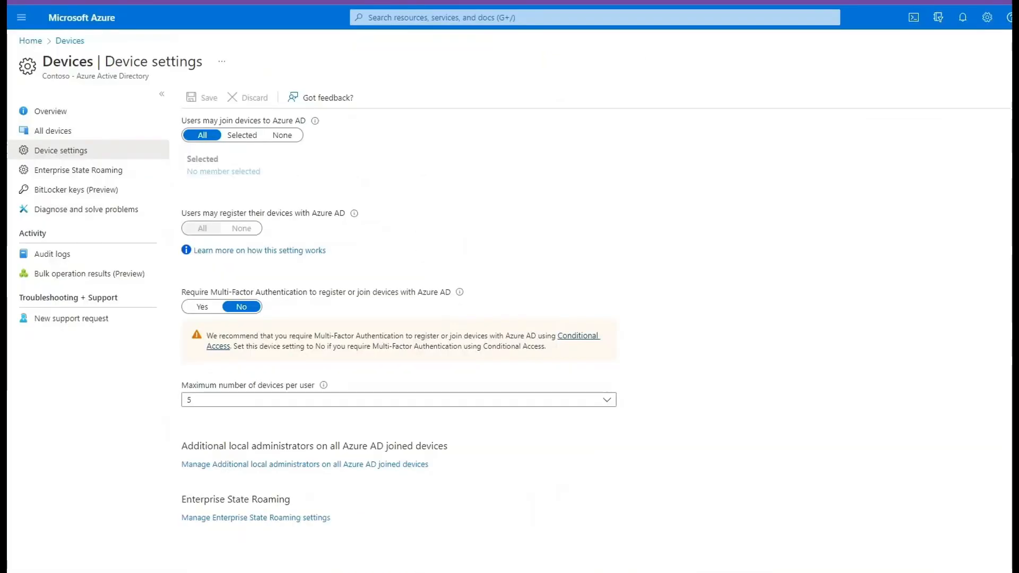
- Switch to the Azure portal, set the maximum number of devices per user to 10 and save the device settings
{"action": "left_click", "coordinate": [340, 405]}
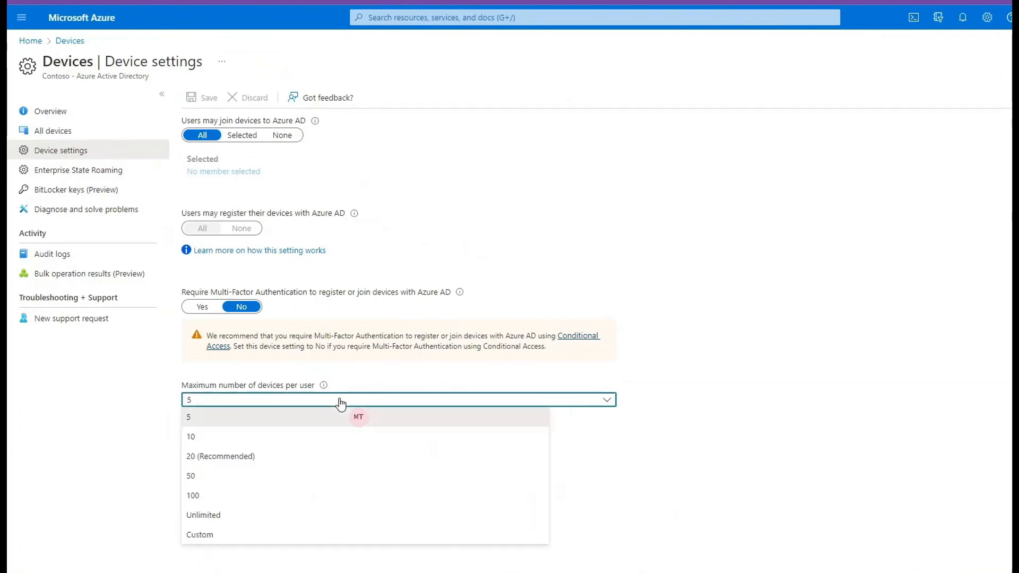
{"action": "left_click", "coordinate": [269, 440]}
{"action": "left_click", "coordinate": [674, 425]}
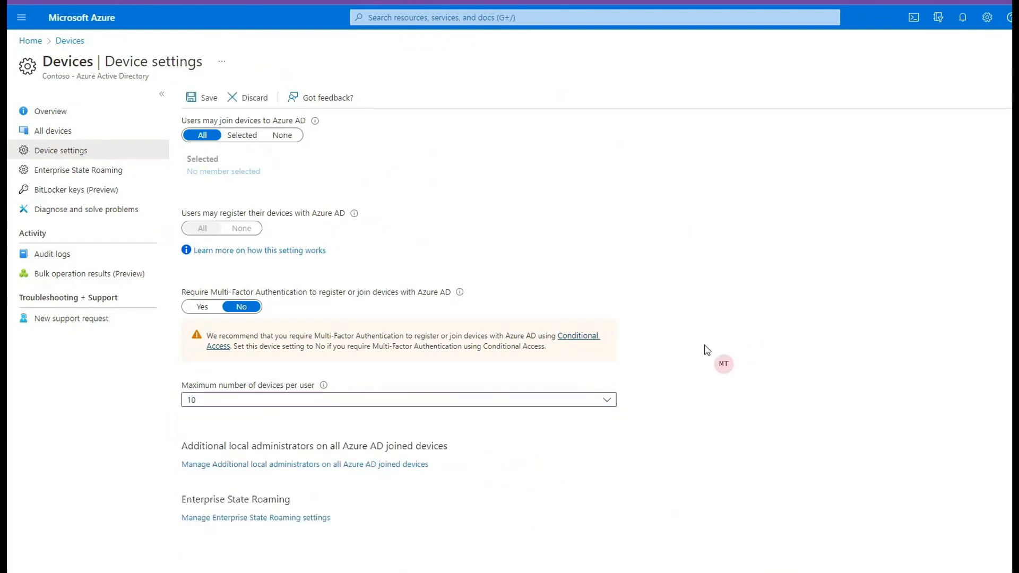
{"action": "left_click", "coordinate": [203, 98]}
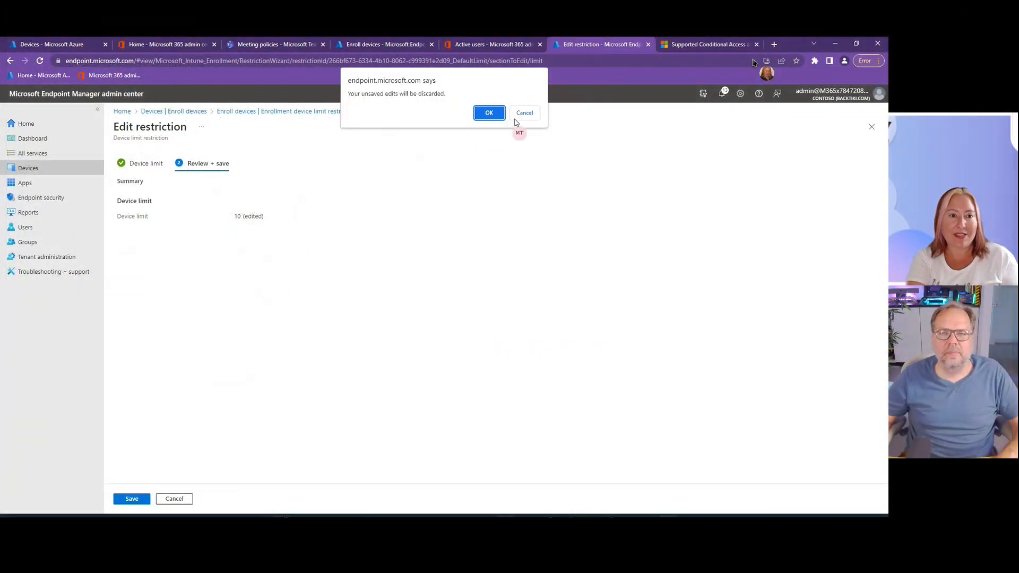
- Return to the Endpoint Manager admin center, keep the unsaved edits and save the device limit restriction
{"action": "left_click", "coordinate": [524, 113]}
{"action": "left_click", "coordinate": [131, 499]}
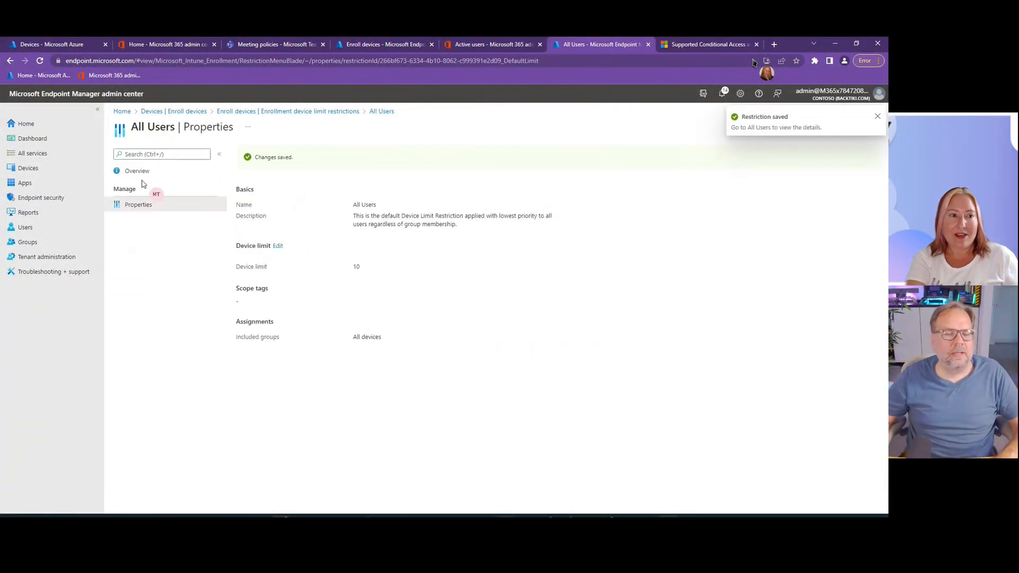
- Configure the device clean-up rules to delete devices based on last check-in date after 45 days without checking in
{"action": "left_click", "coordinate": [28, 168]}
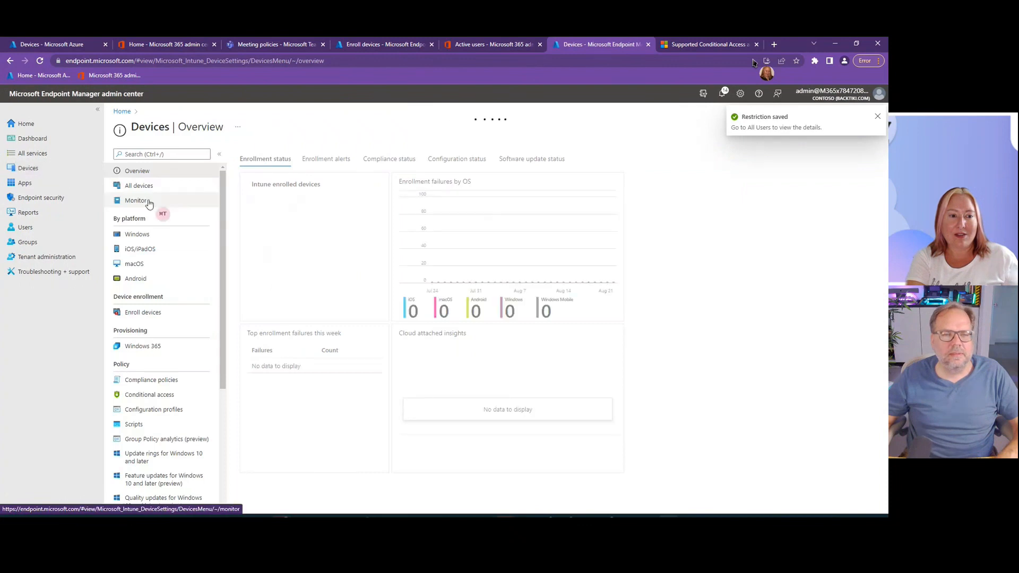
{"action": "scroll", "coordinate": [173, 368], "scroll_direction": "down", "scroll_amount": 4}
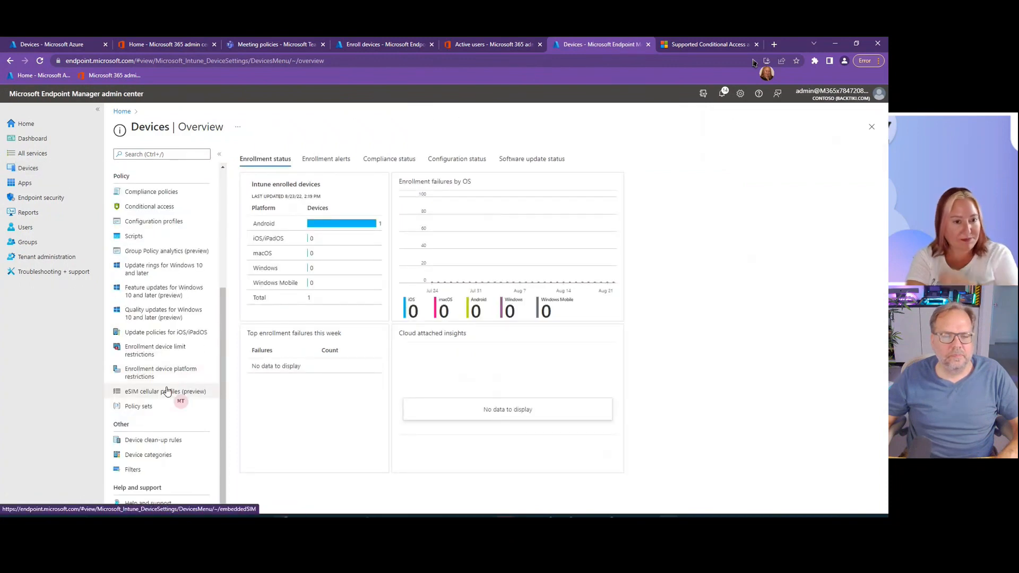
{"action": "left_click", "coordinate": [149, 440]}
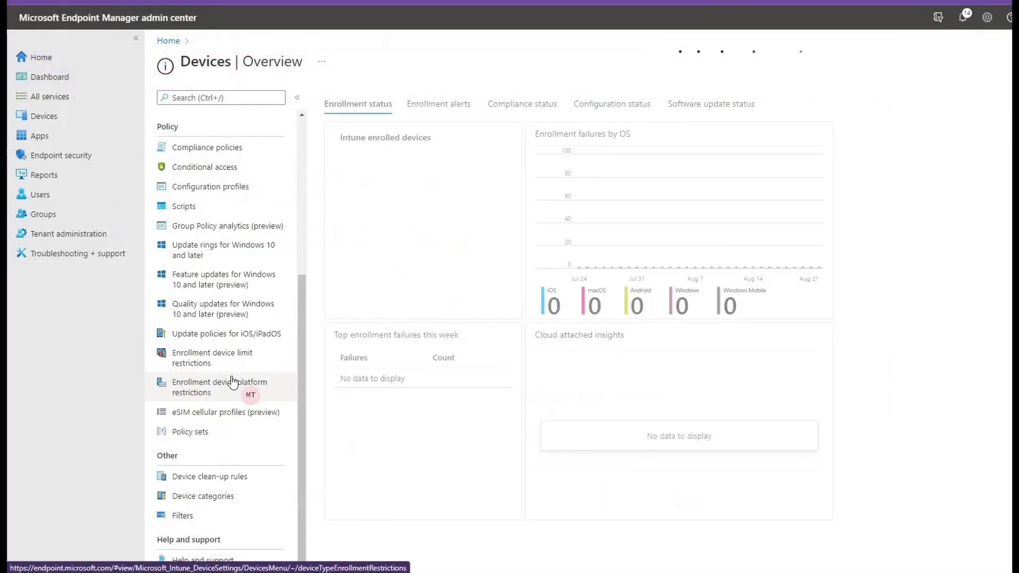
{"action": "left_click", "coordinate": [207, 477]}
{"action": "left_click", "coordinate": [557, 194]}
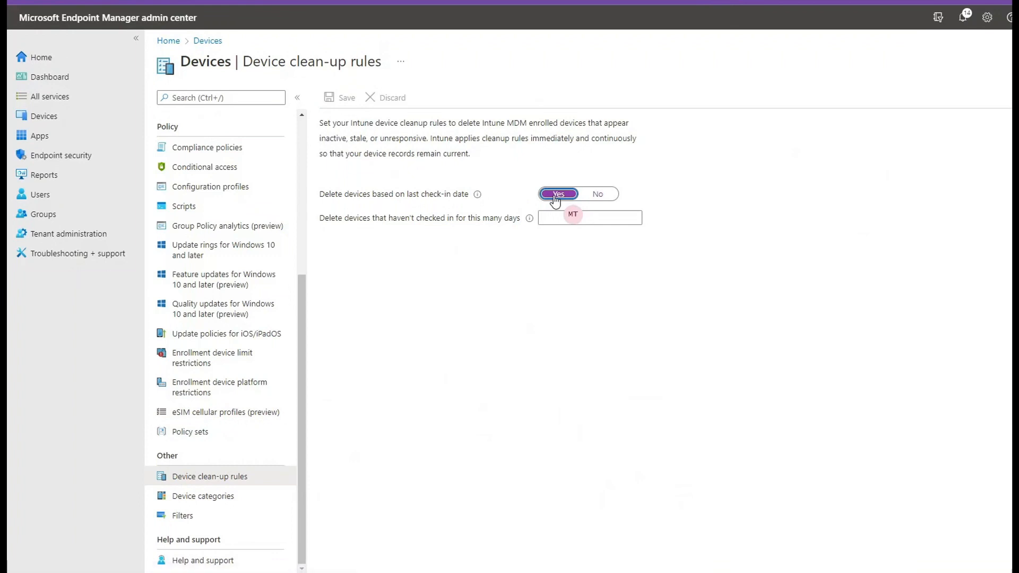
{"action": "left_click", "coordinate": [580, 216]}
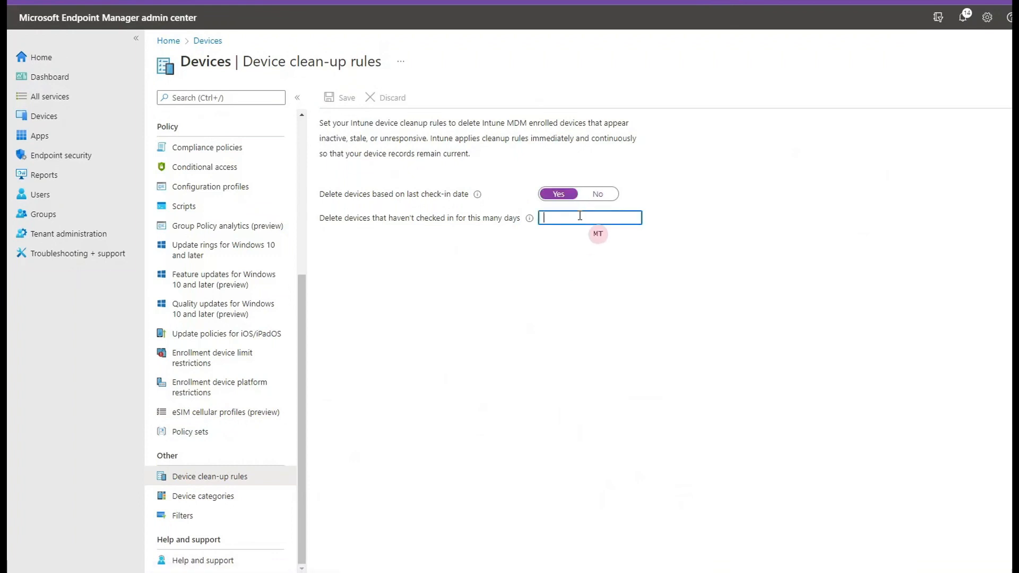
{"action": "type", "text": "45"}
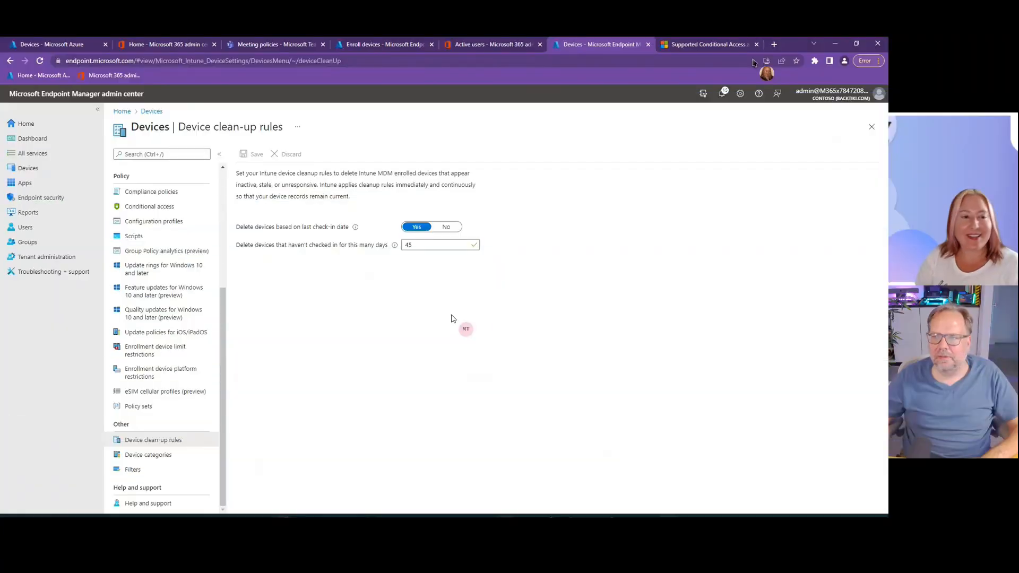
- Switch to Notepad, highlight the "Device limits" line in the topic notes, and return to the browser
{"action": "left_click", "coordinate": [689, 523]}
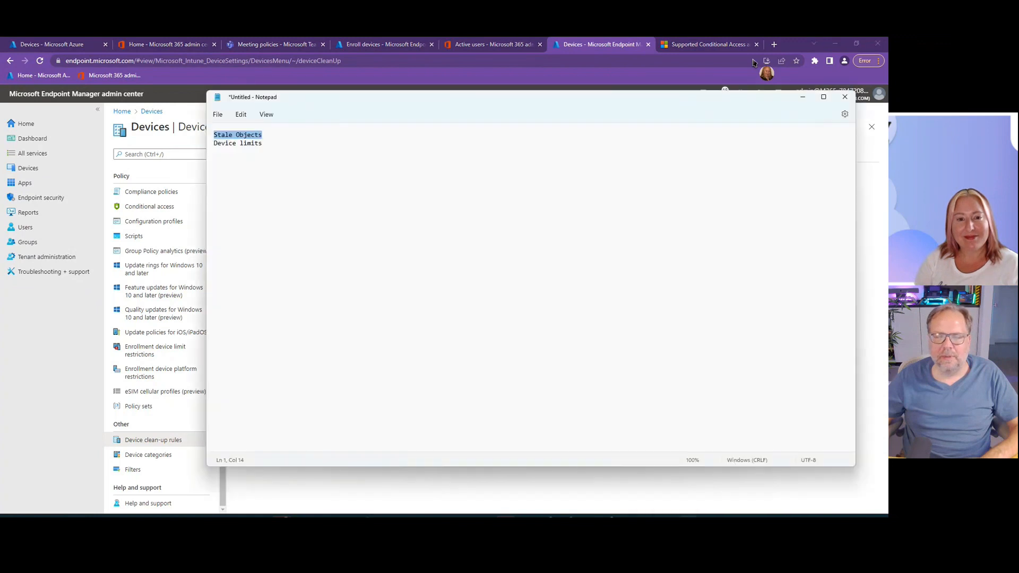
{"action": "left_click_drag", "start_coordinate": [268, 144], "coordinate": [181, 154]}
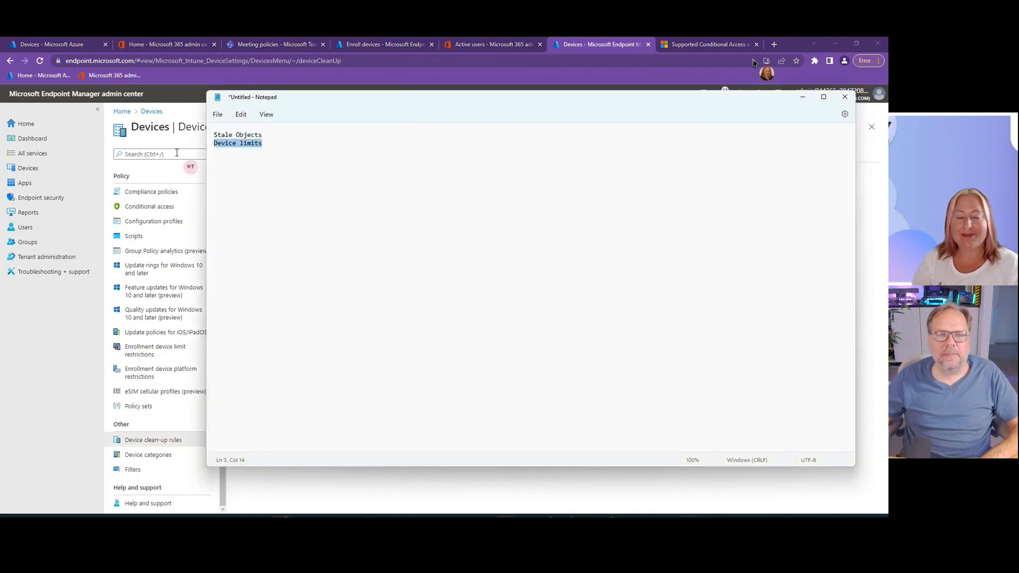
{"action": "left_click", "coordinate": [800, 99]}
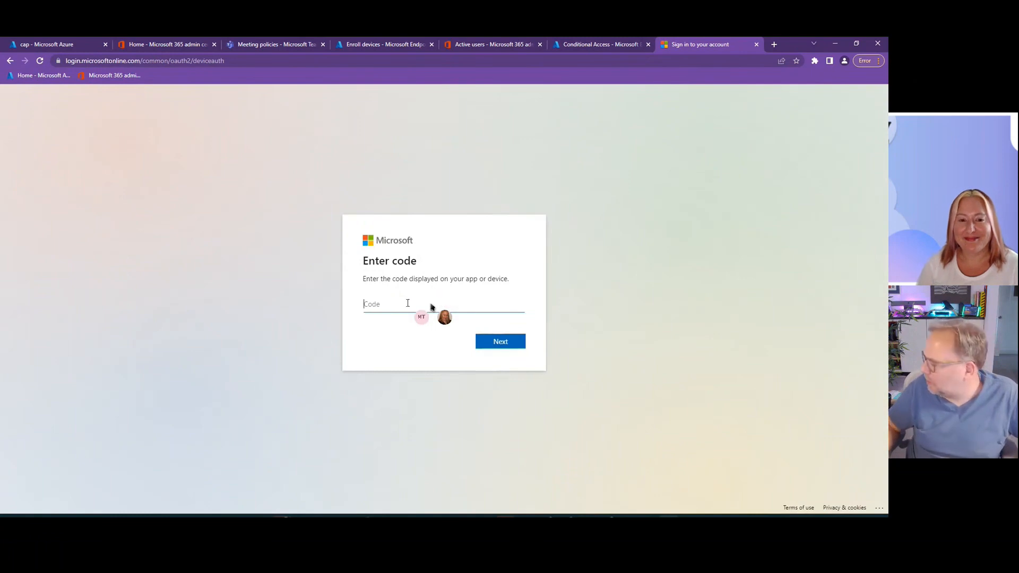
- Enter the device sign-in code, choose the test user's account and approve the sign-in to Microsoft Authentication Broker
{"action": "type", "text": "a226"}
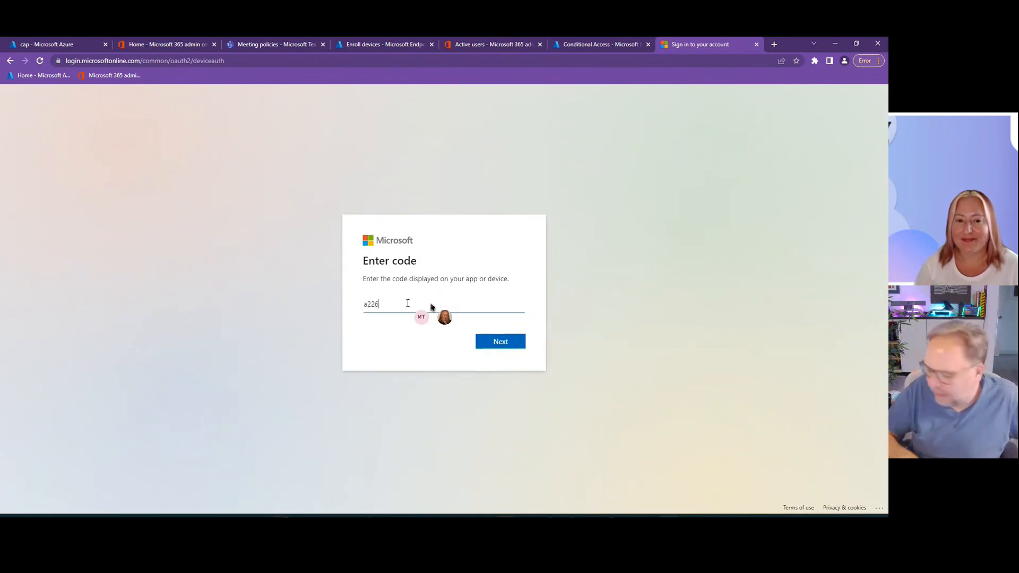
{"action": "type", "text": "amz"}
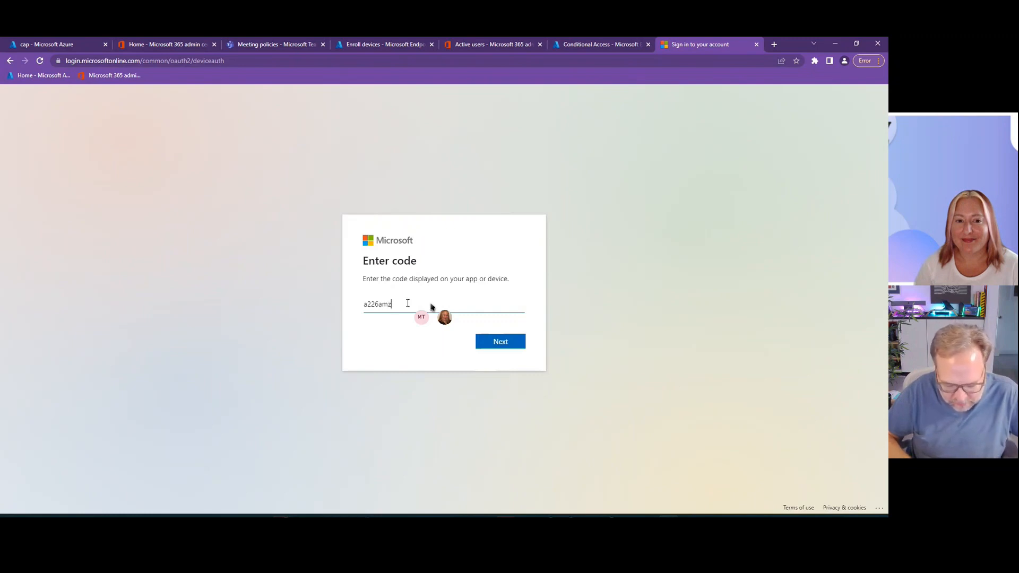
{"action": "type", "text": "db"}
{"action": "key", "text": "Return"}
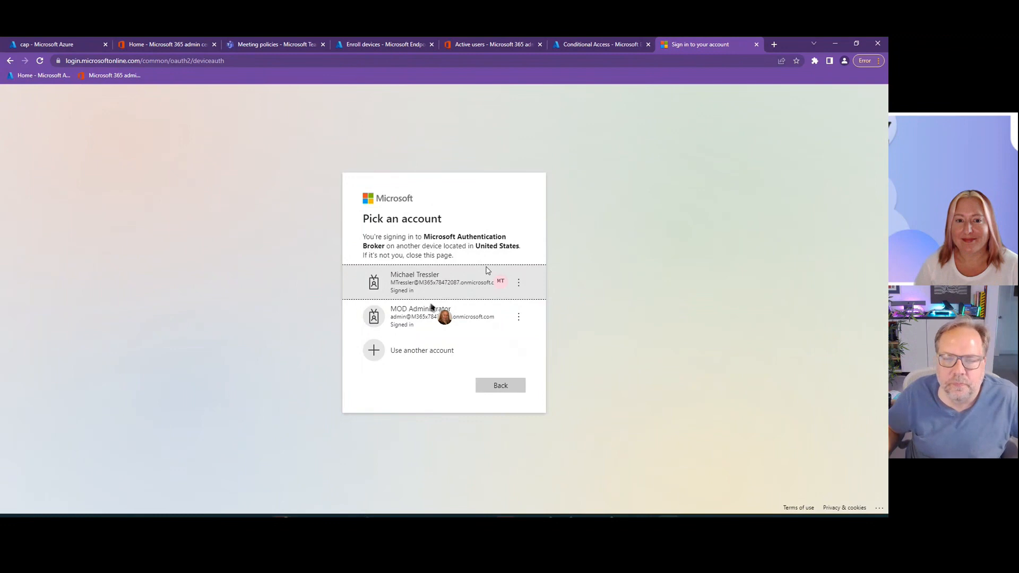
{"action": "left_click", "coordinate": [487, 272]}
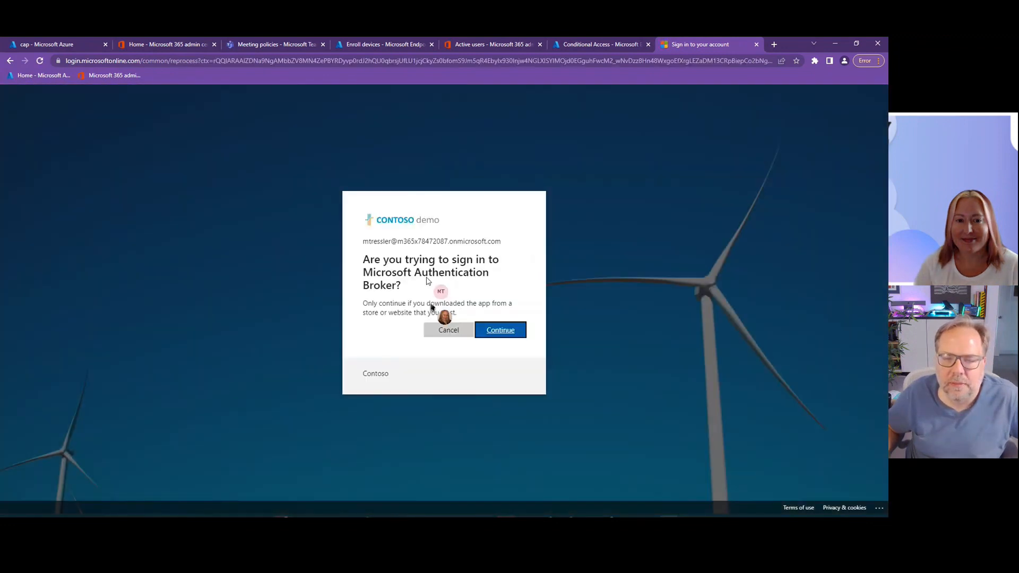
{"action": "left_click", "coordinate": [509, 330]}
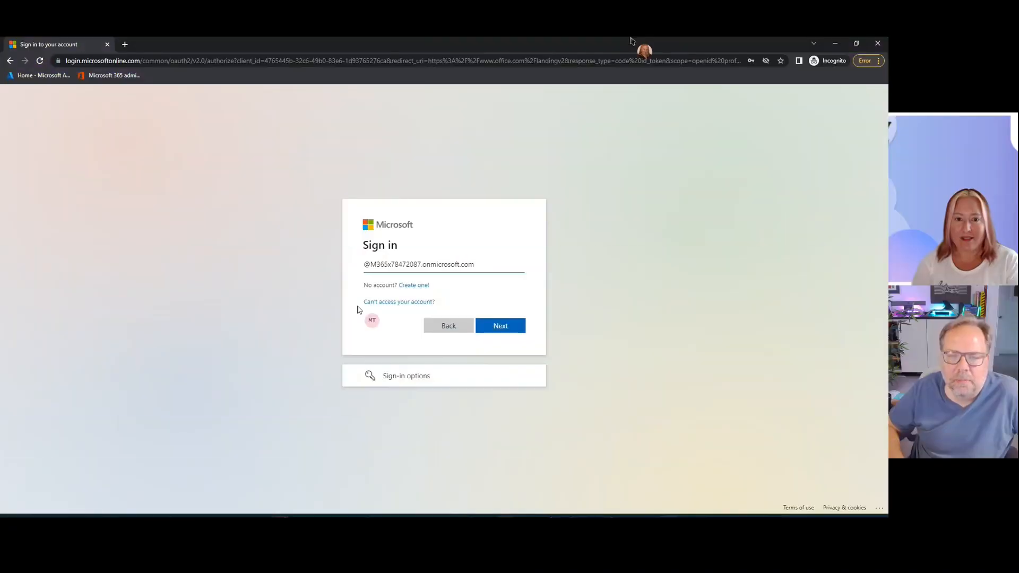
- Sign in to office.com in the incognito window with the test user's username and password, and continue past the additional information request
{"action": "type", "text": "mtressler"}
{"action": "key", "text": "Return"}
{"action": "type", "text": "••••••"}
{"action": "key", "text": "Return"}
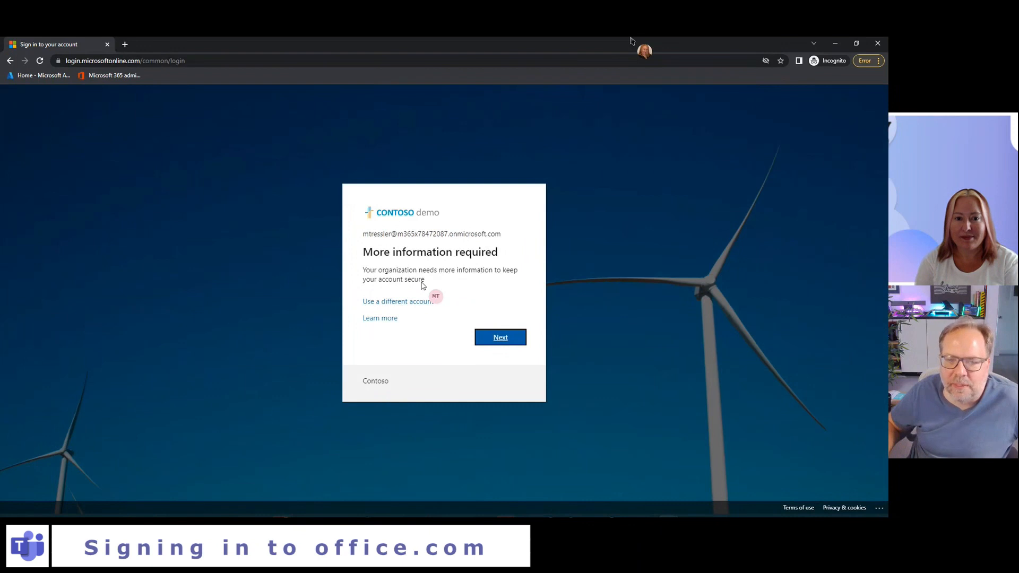
{"action": "left_click", "coordinate": [500, 343]}
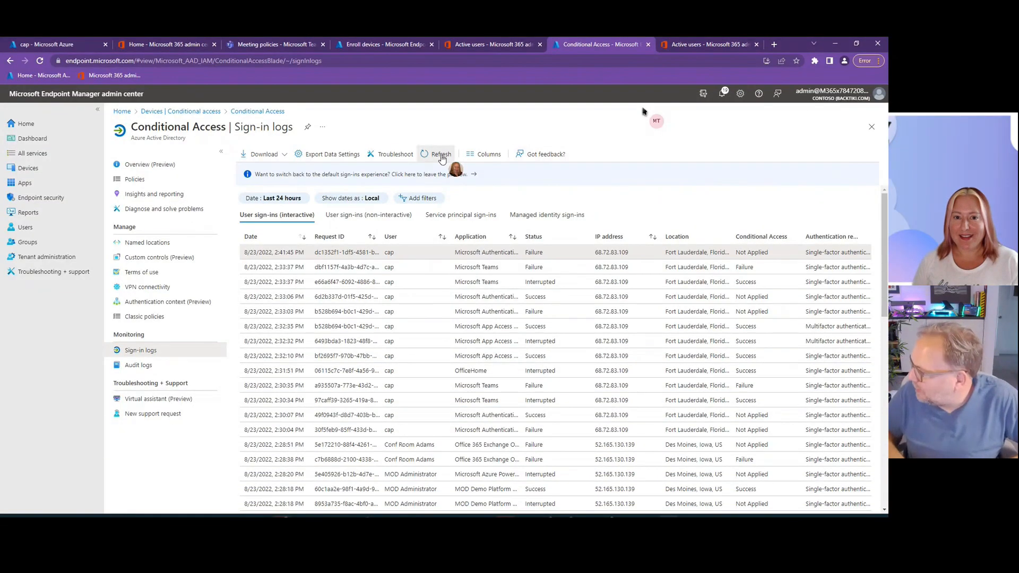
- Refresh the Conditional Access sign-in logs and widen the Application column to read the full application names
{"action": "left_click", "coordinate": [441, 154]}
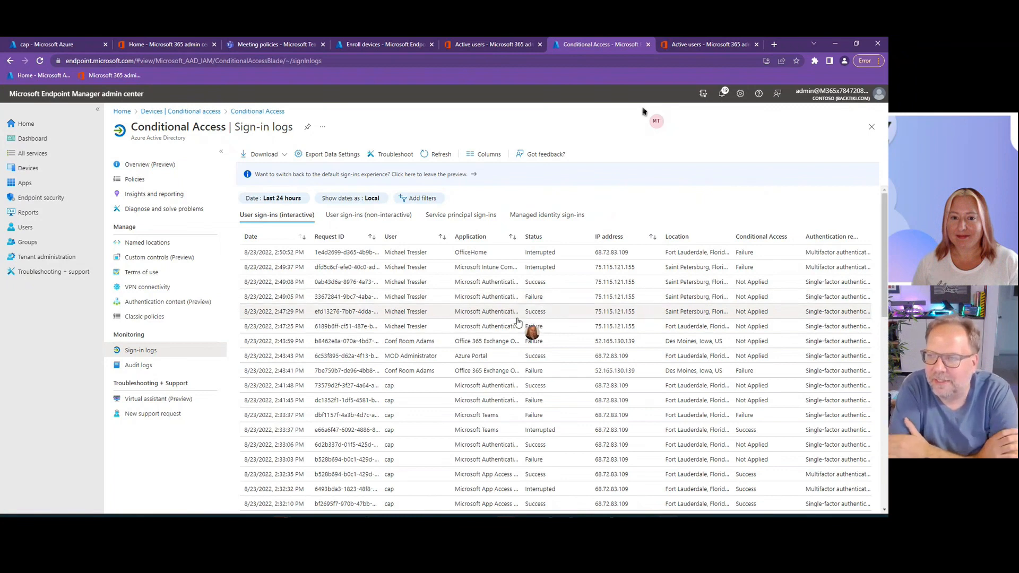
{"action": "left_click_drag", "start_coordinate": [520, 236], "coordinate": [557, 236]}
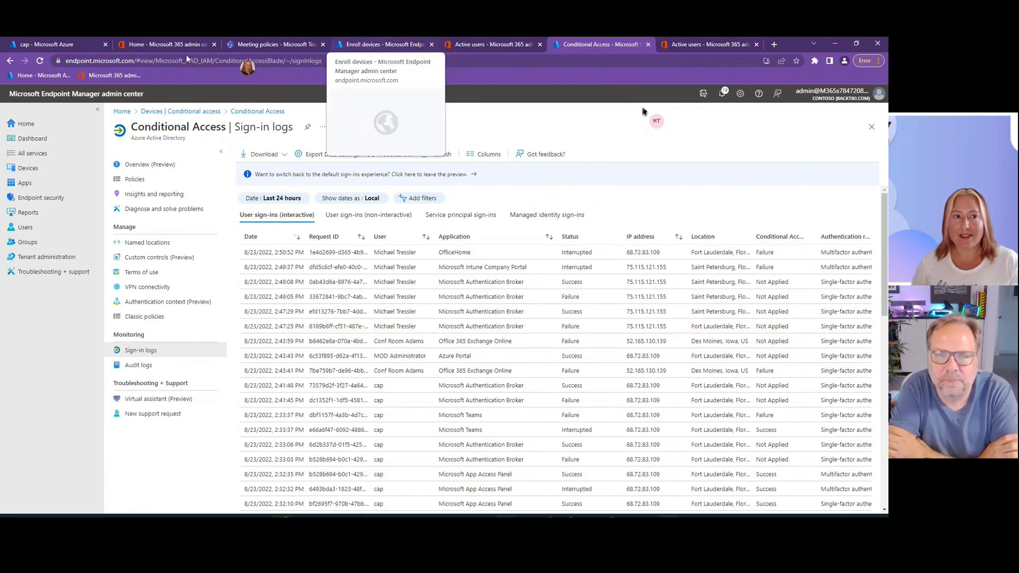
- Switch to the Azure portal, find the test user in the Contoso users list and view that user's registered devices
{"action": "left_click", "coordinate": [60, 44]}
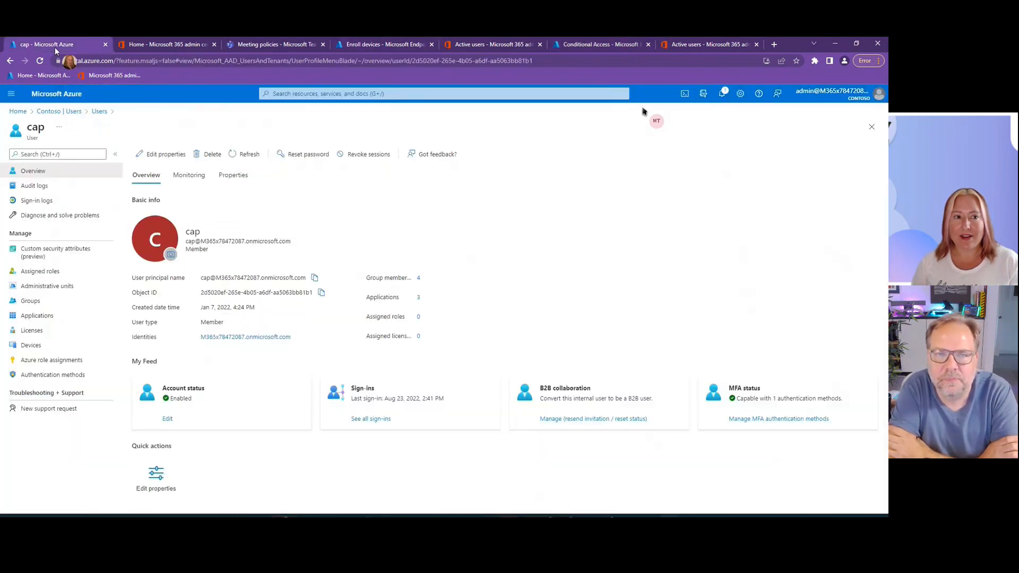
{"action": "left_click", "coordinate": [58, 111]}
{"action": "left_click", "coordinate": [205, 200]}
{"action": "type", "text": "tressler"}
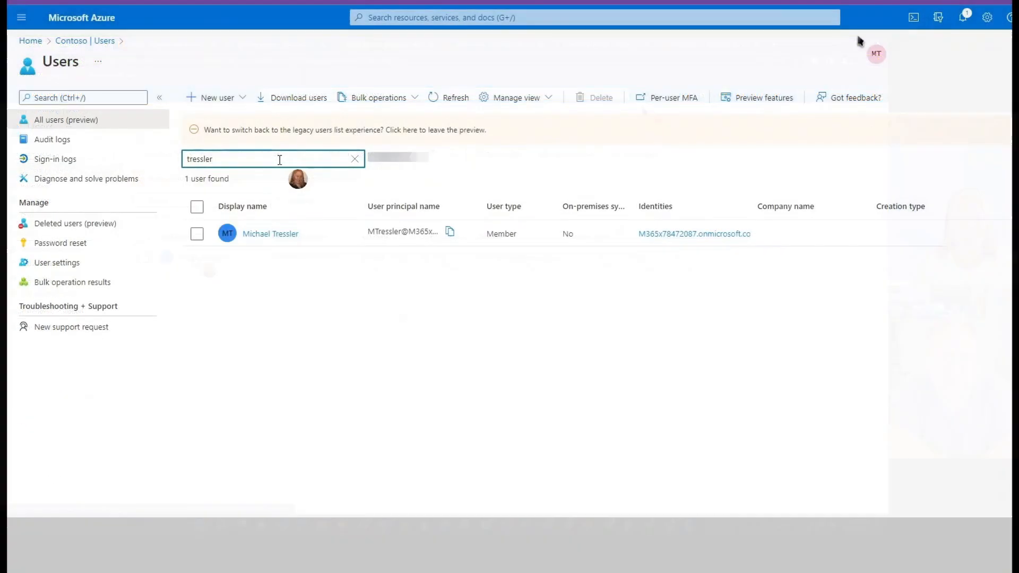
{"action": "left_click", "coordinate": [269, 234]}
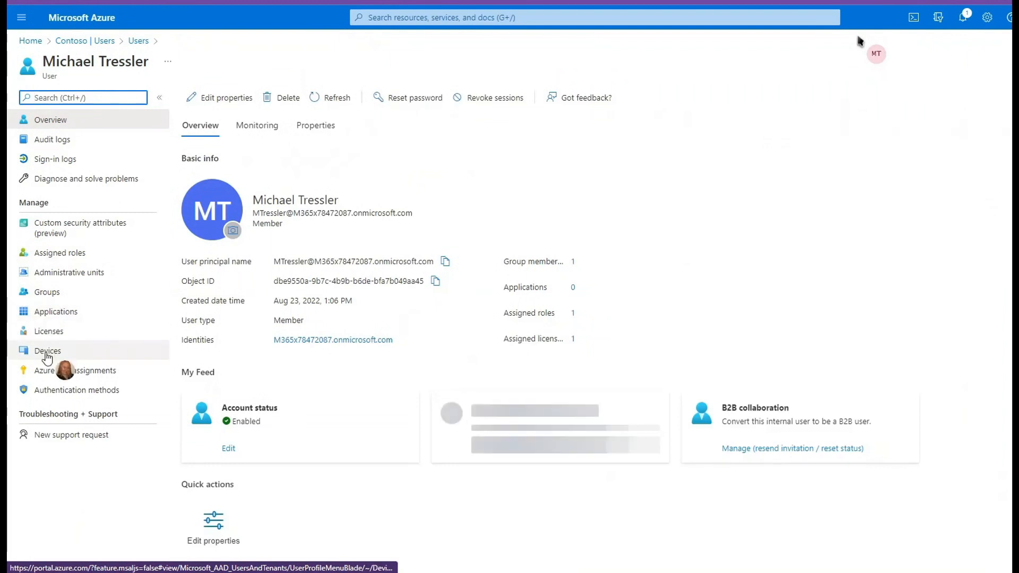
{"action": "left_click", "coordinate": [43, 349]}
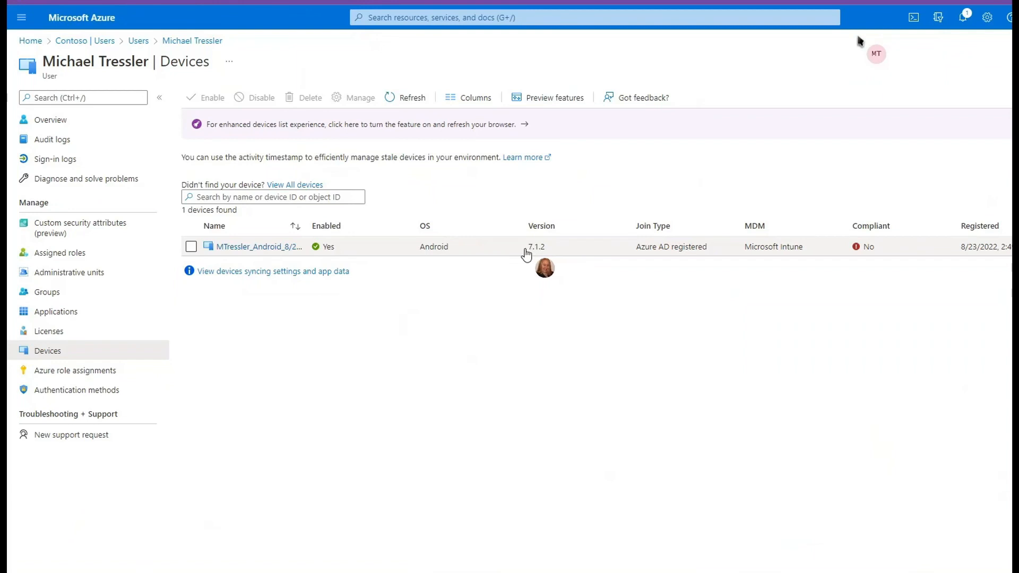
- Check the operating system version and compliance state of the test user's registered Android device
{"action": "left_click_drag", "start_coordinate": [520, 249], "coordinate": [554, 249]}
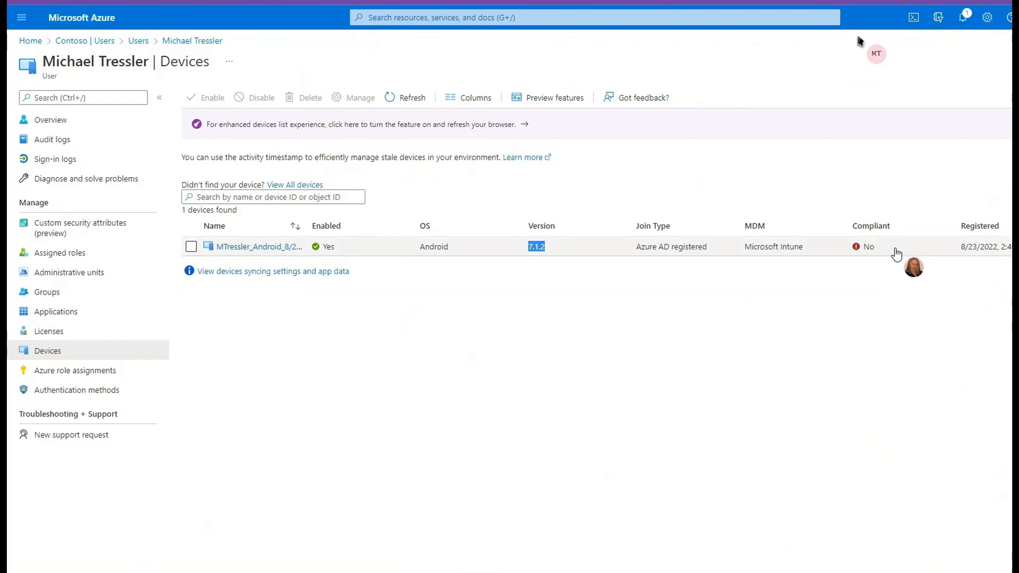
{"action": "left_click", "coordinate": [888, 252]}
{"action": "left_click_drag", "start_coordinate": [888, 251], "coordinate": [823, 250]}
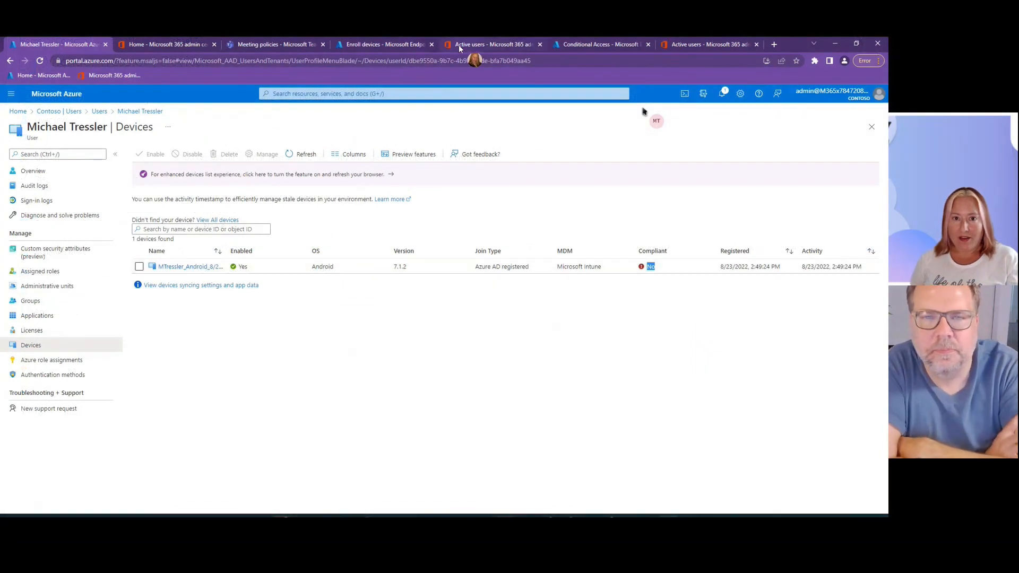
- Switch to the Endpoint Manager admin center, list the enrolled Android devices and check the ownership of the test user's device
{"action": "left_click", "coordinate": [398, 47]}
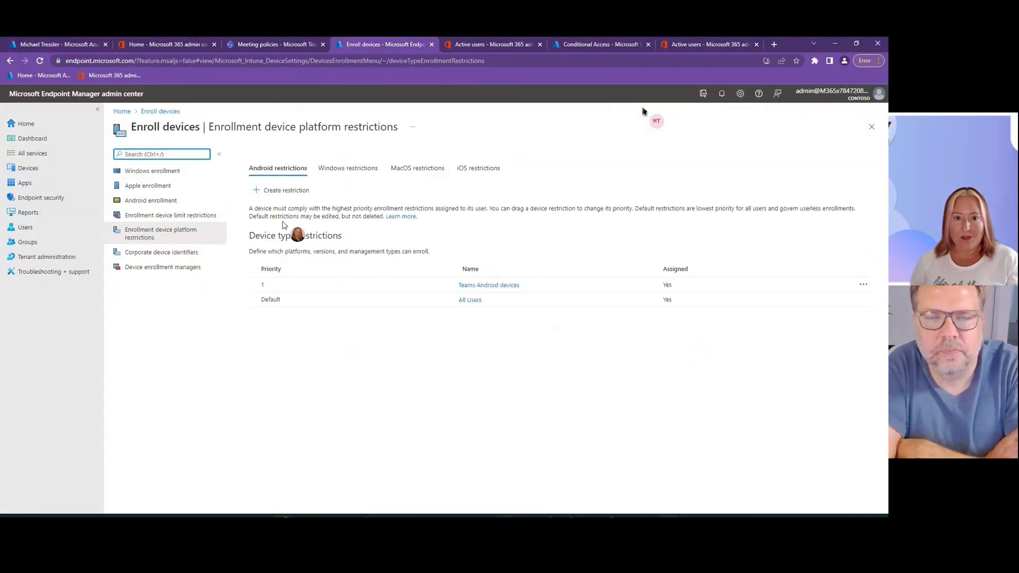
{"action": "left_click", "coordinate": [121, 110]}
{"action": "left_click", "coordinate": [28, 168]}
{"action": "left_click", "coordinate": [137, 278]}
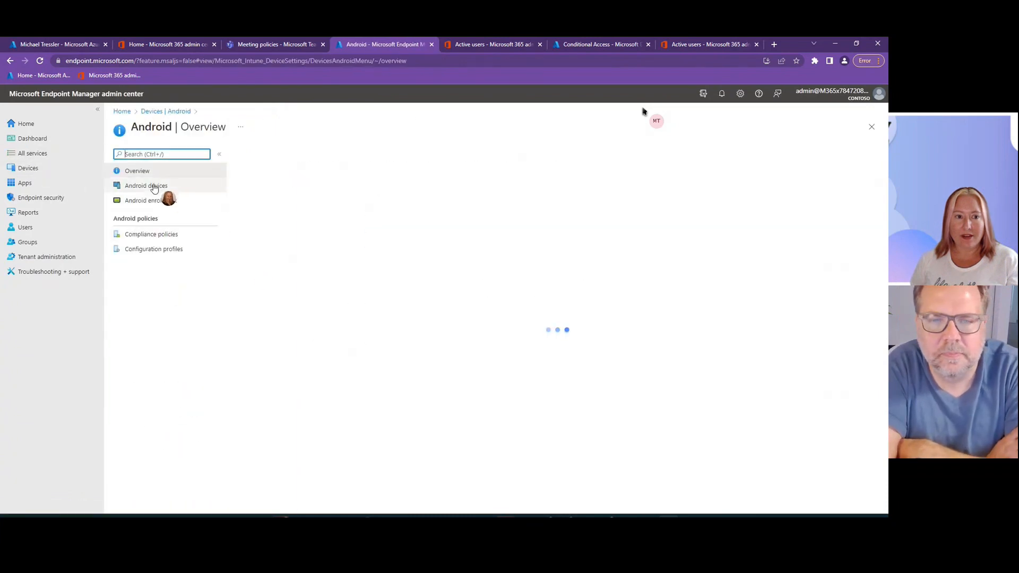
{"action": "left_click", "coordinate": [154, 187]}
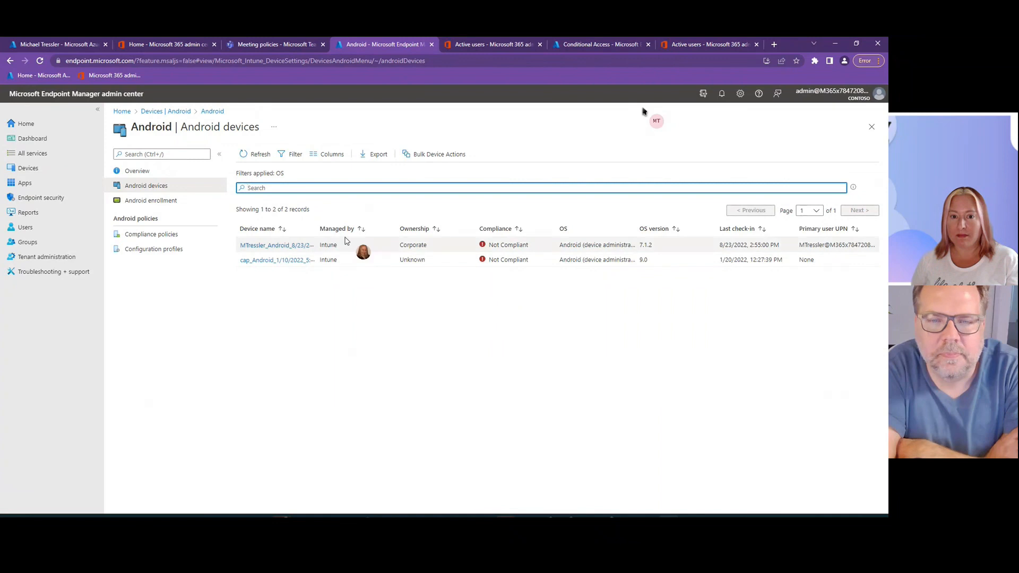
{"action": "double_click", "coordinate": [403, 245]}
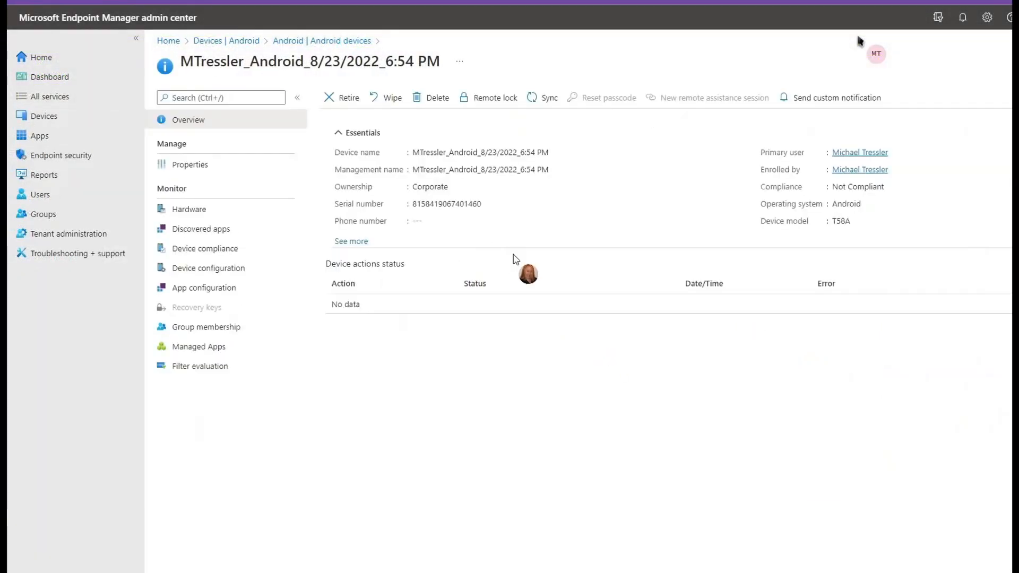
- Examine the test user's Android device details, expanding the essentials to check its ownership and serial number
{"action": "double_click", "coordinate": [421, 187]}
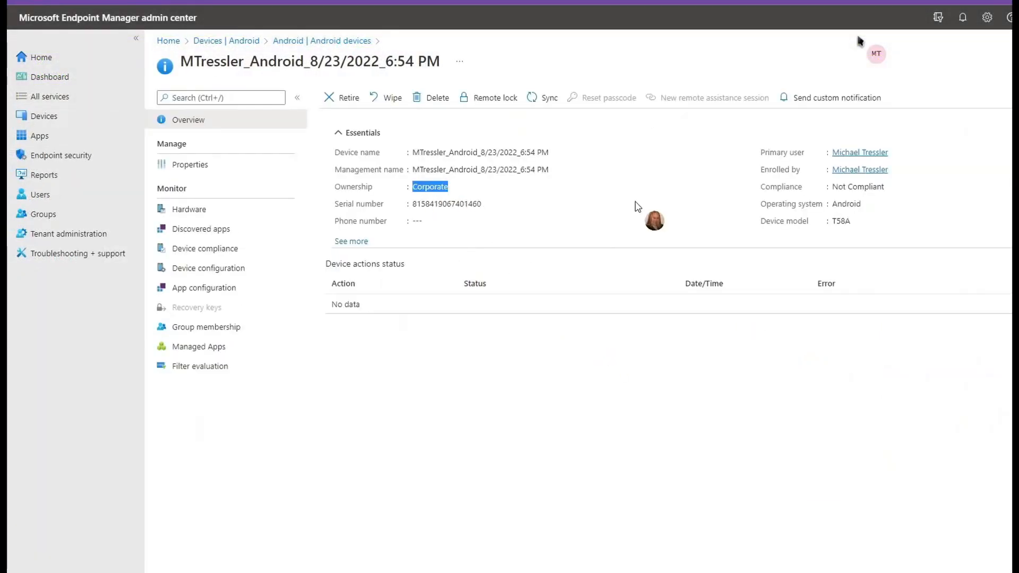
{"action": "left_click", "coordinate": [352, 241]}
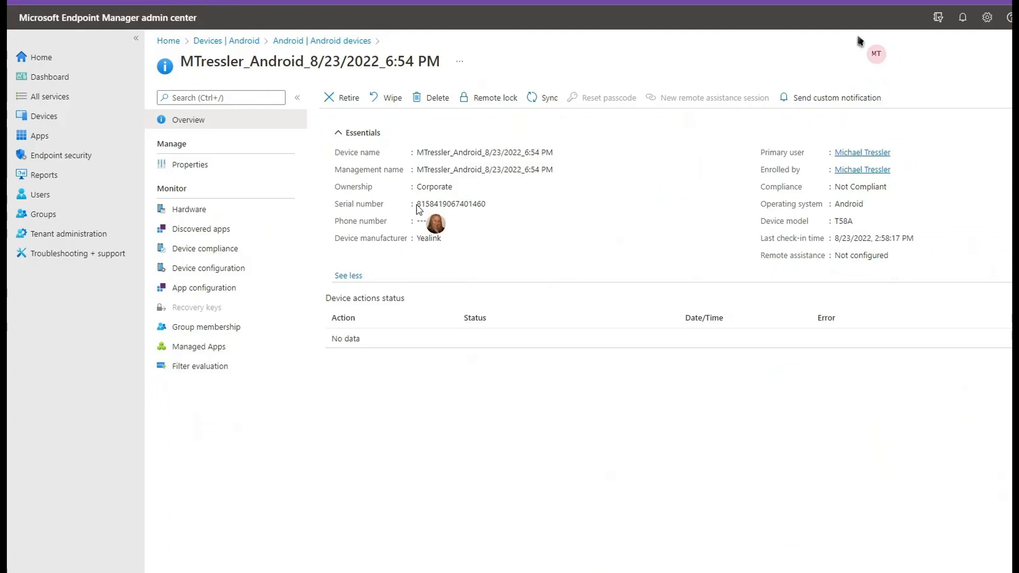
{"action": "left_click_drag", "start_coordinate": [418, 203], "coordinate": [486, 205]}
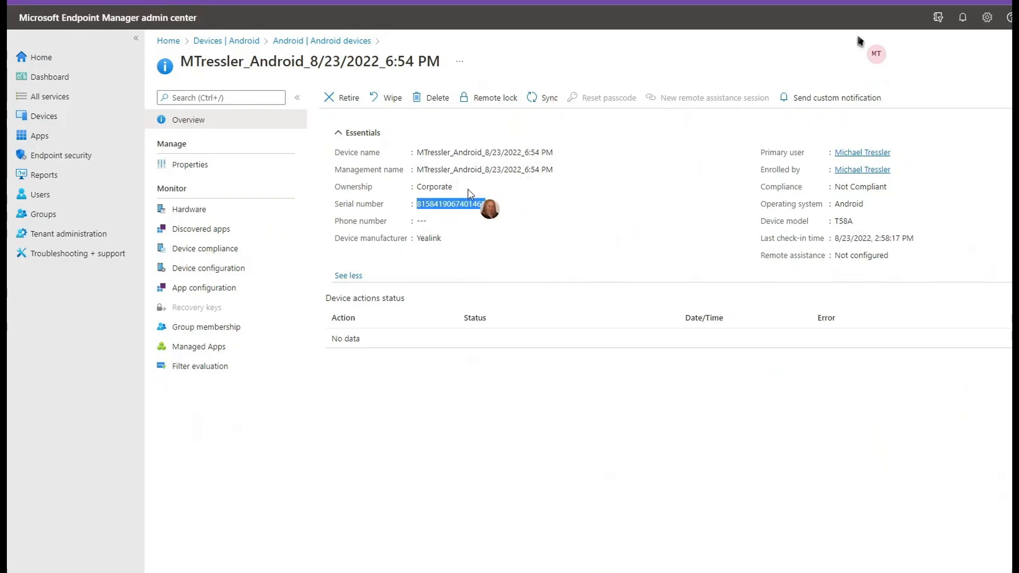
{"action": "left_click_drag", "start_coordinate": [416, 187], "coordinate": [453, 187]}
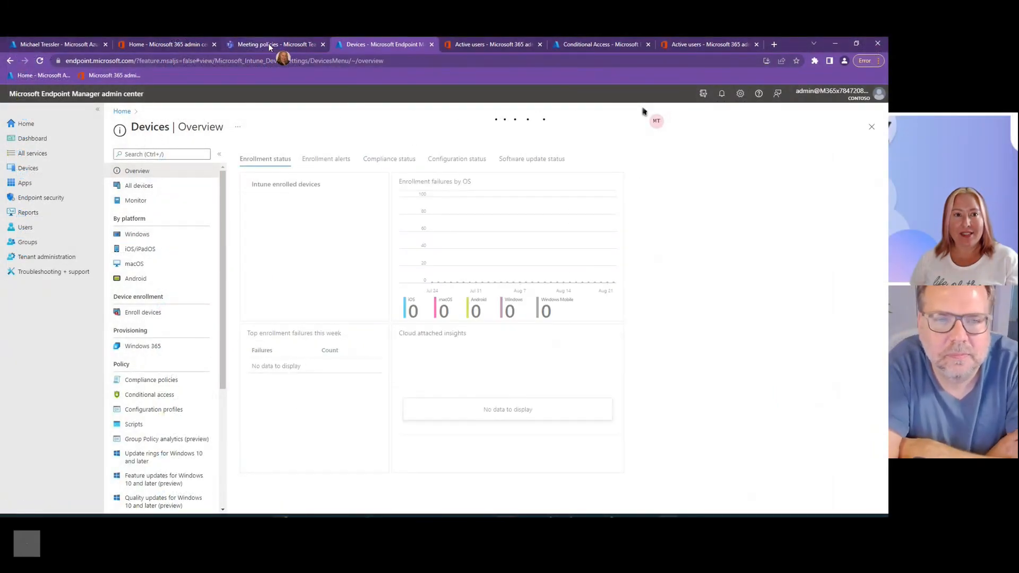
- Switch to the Teams admin center and refresh the list of Teams phones
{"action": "left_click", "coordinate": [271, 45]}
{"action": "left_click", "coordinate": [56, 192]}
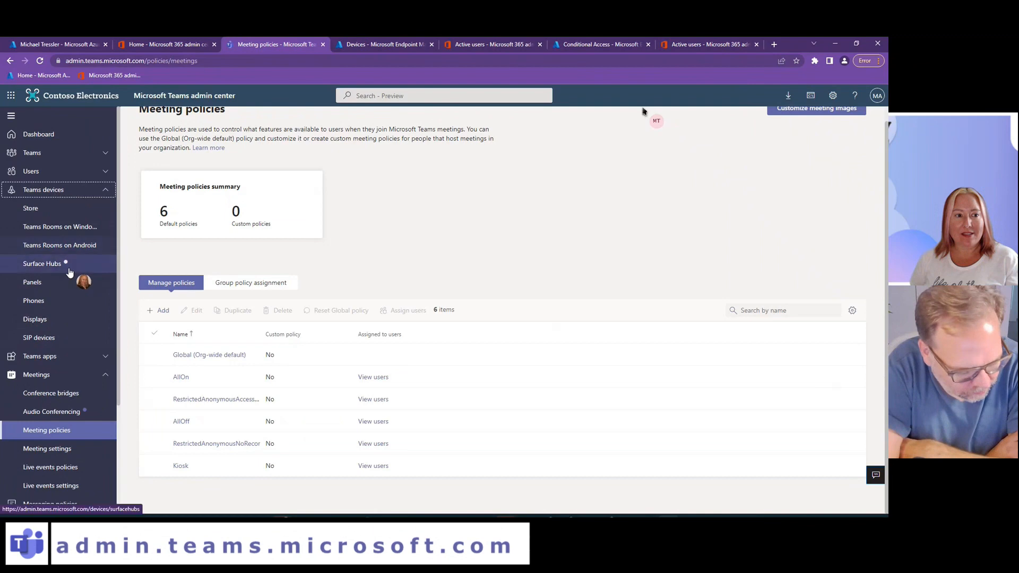
{"action": "left_click", "coordinate": [55, 303]}
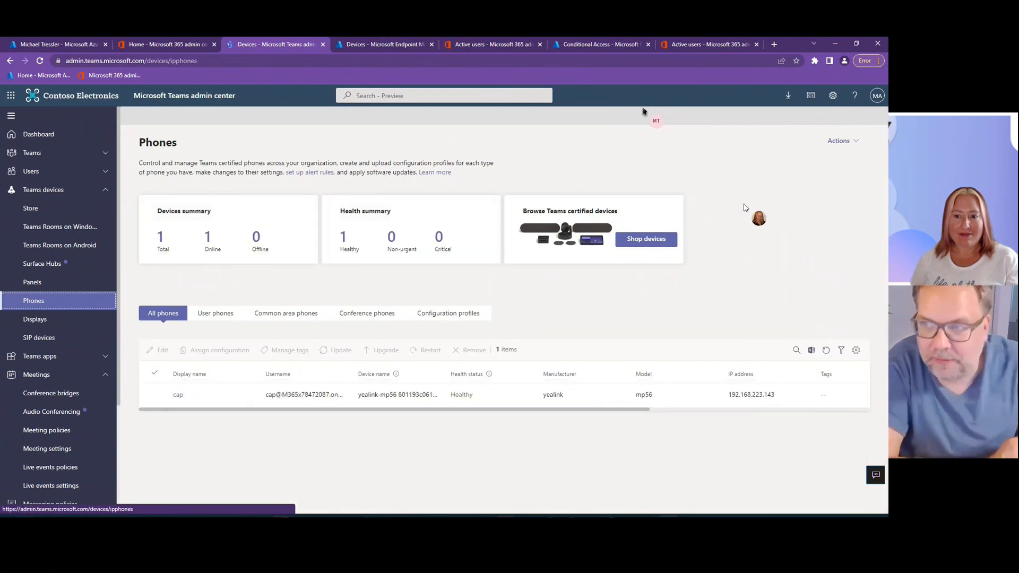
{"action": "left_click", "coordinate": [826, 351]}
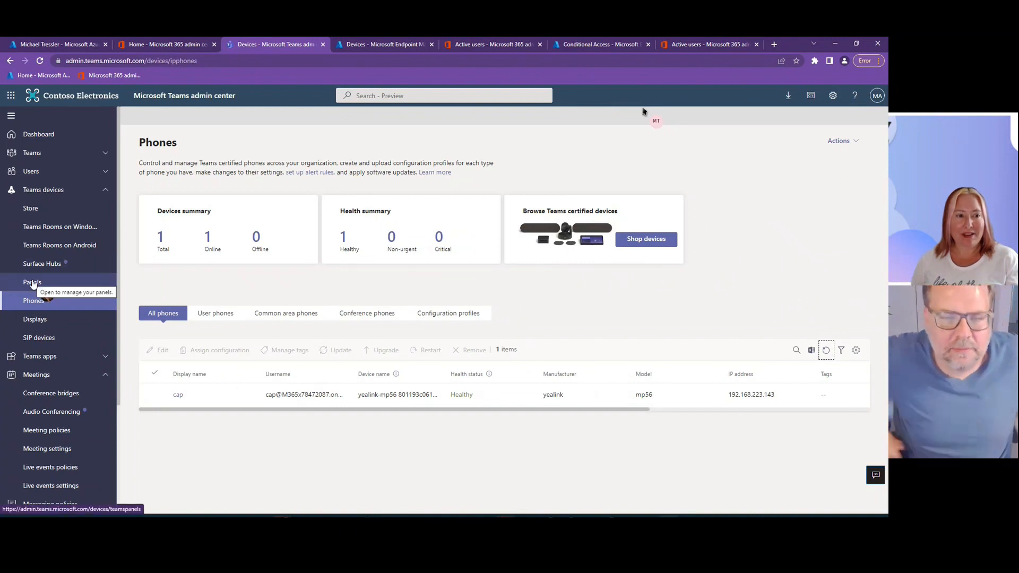
- Look for the test user's device among SIP devices, displays, panels and Surface Hubs, and return to the phones list
{"action": "left_click", "coordinate": [39, 338]}
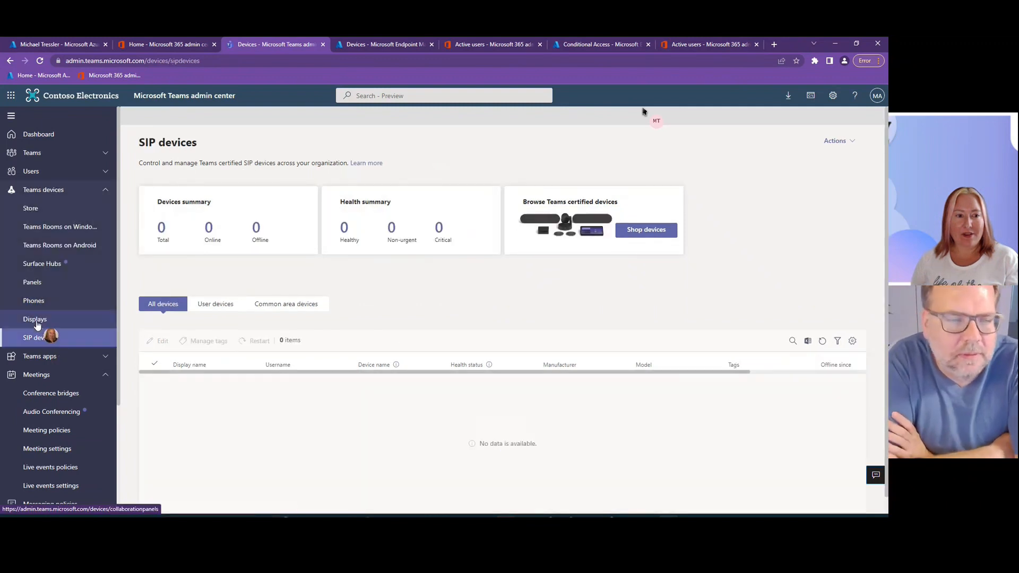
{"action": "left_click", "coordinate": [36, 320]}
{"action": "left_click", "coordinate": [36, 303]}
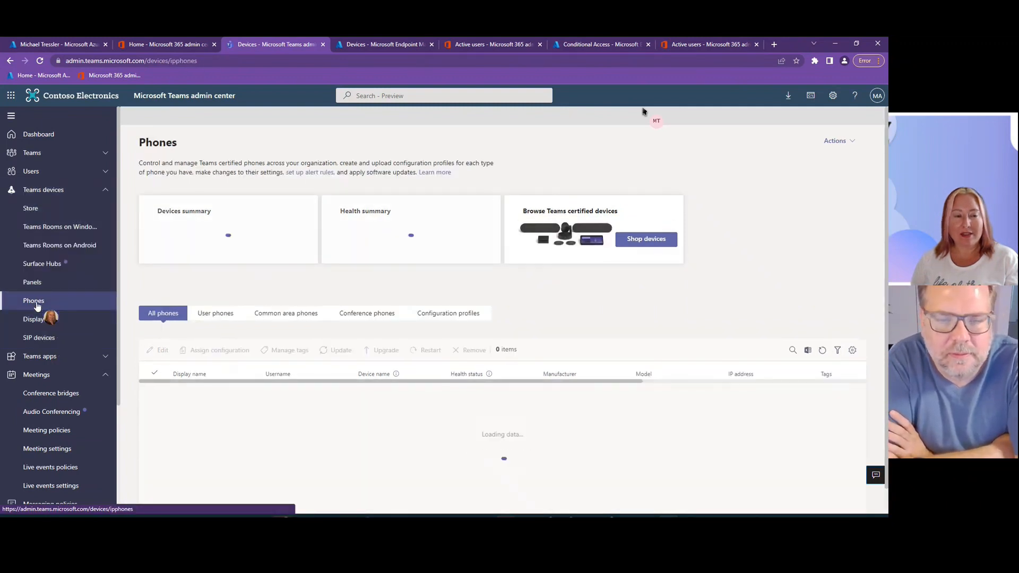
{"action": "left_click", "coordinate": [40, 284]}
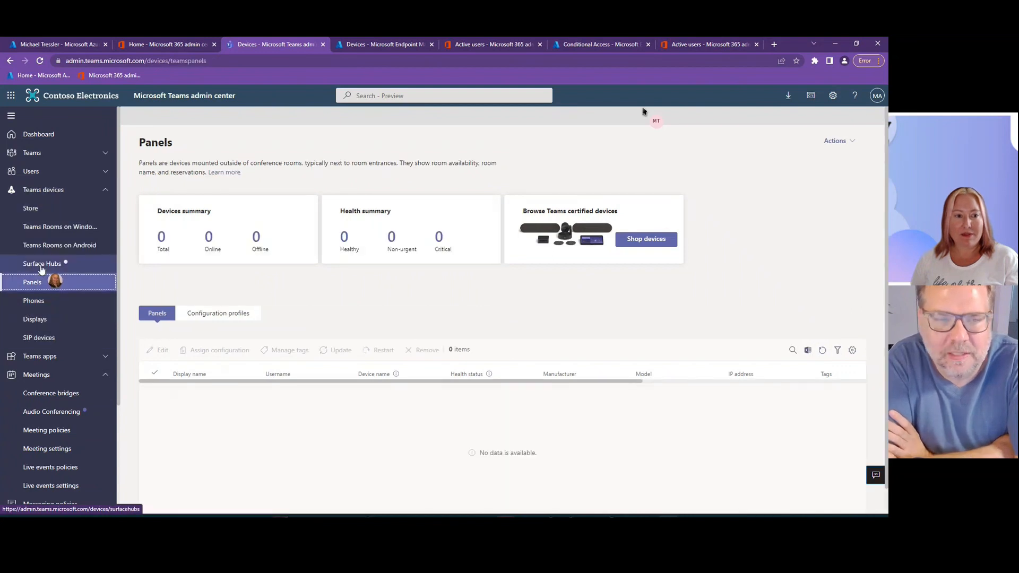
{"action": "left_click", "coordinate": [42, 263]}
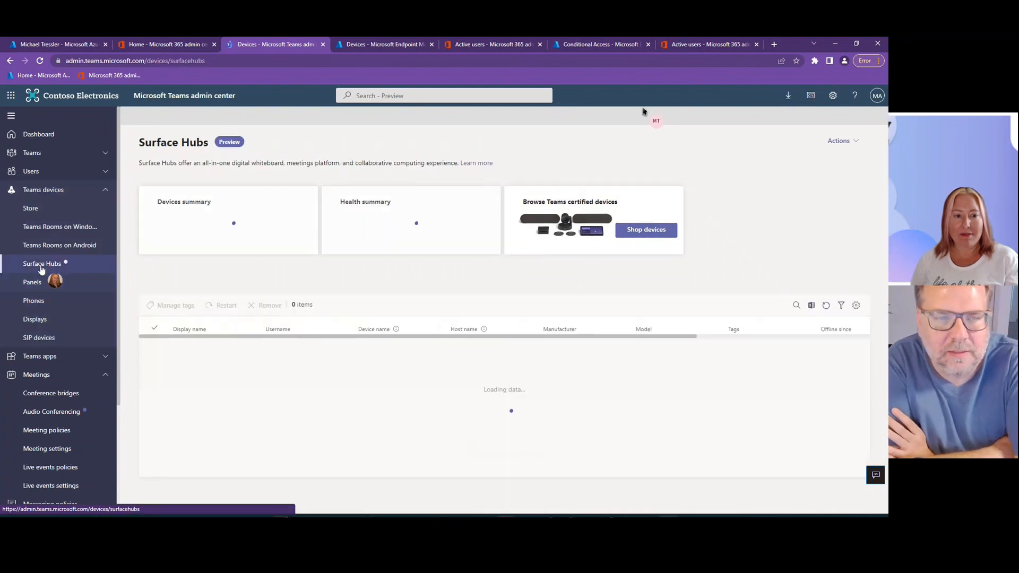
{"action": "left_click", "coordinate": [35, 301]}
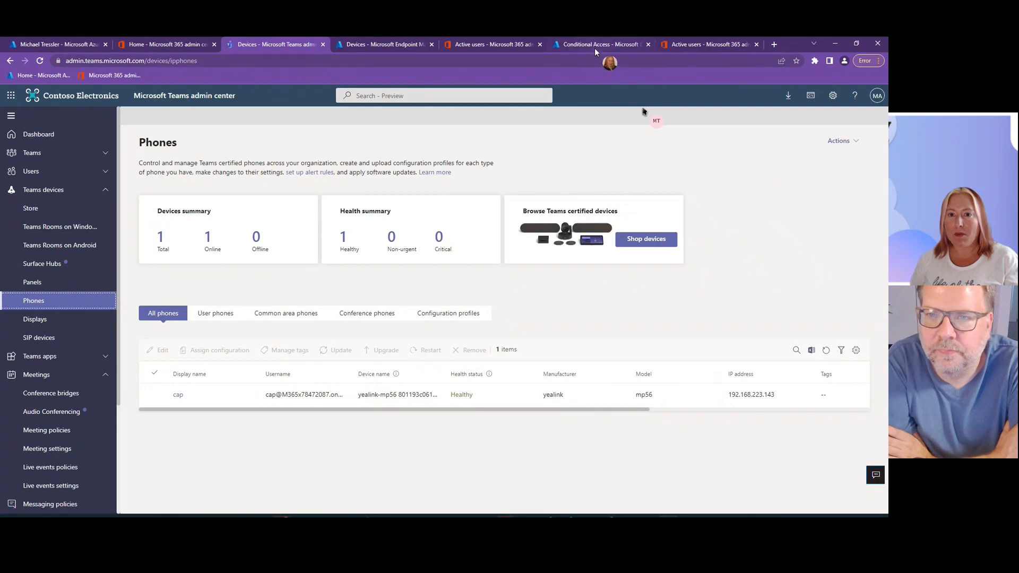
- Switch to the Endpoint Manager admin center and load the test user in the Troubleshoot view of Troubleshooting + support
{"action": "left_click", "coordinate": [383, 44]}
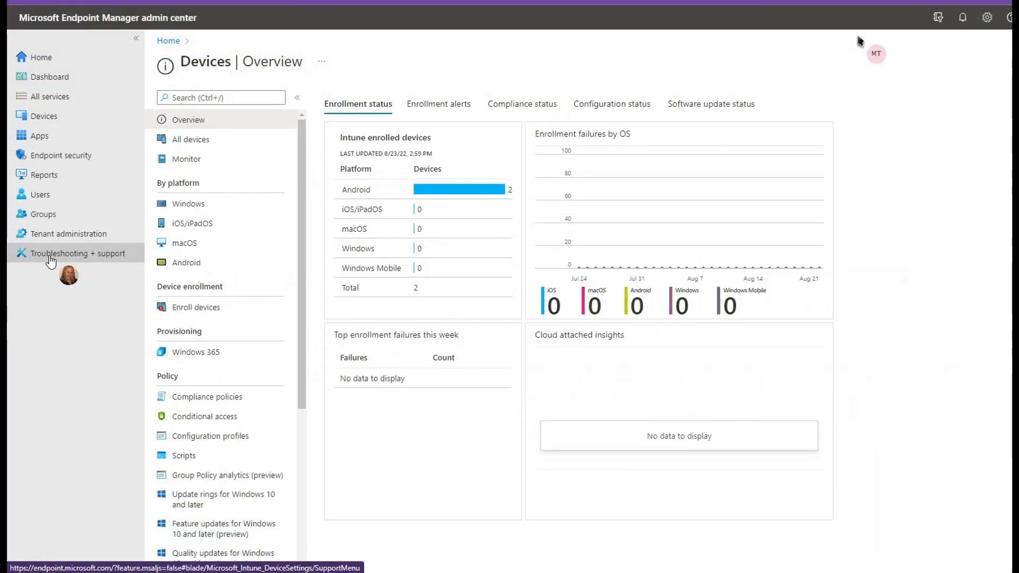
{"action": "left_click", "coordinate": [54, 258]}
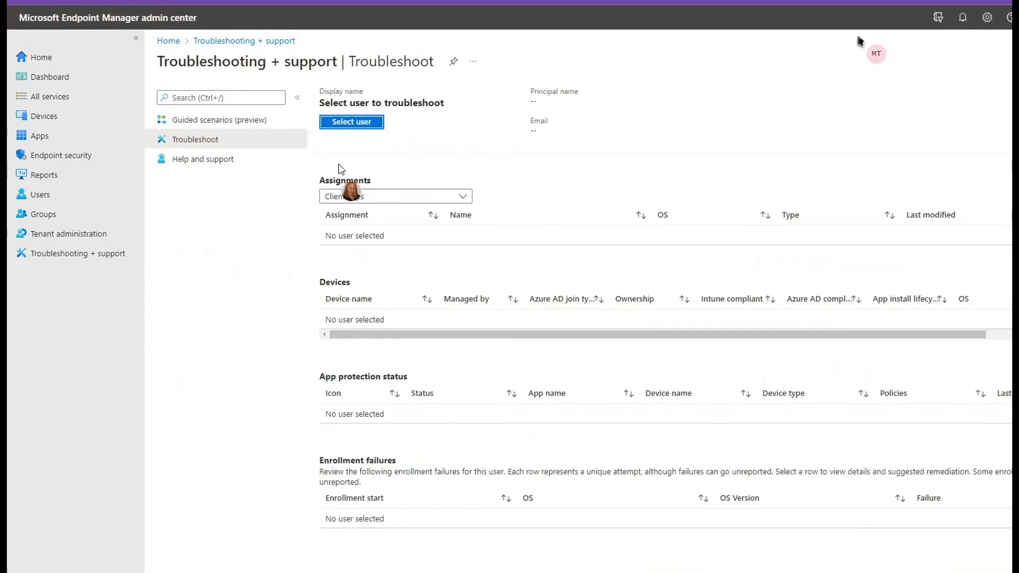
{"action": "left_click", "coordinate": [370, 126]}
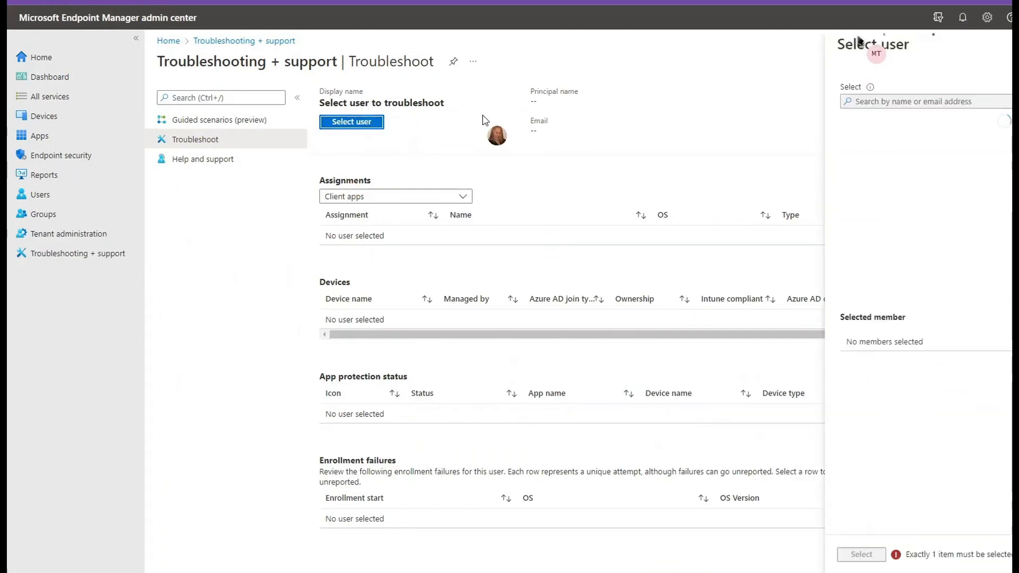
{"action": "left_click", "coordinate": [900, 102]}
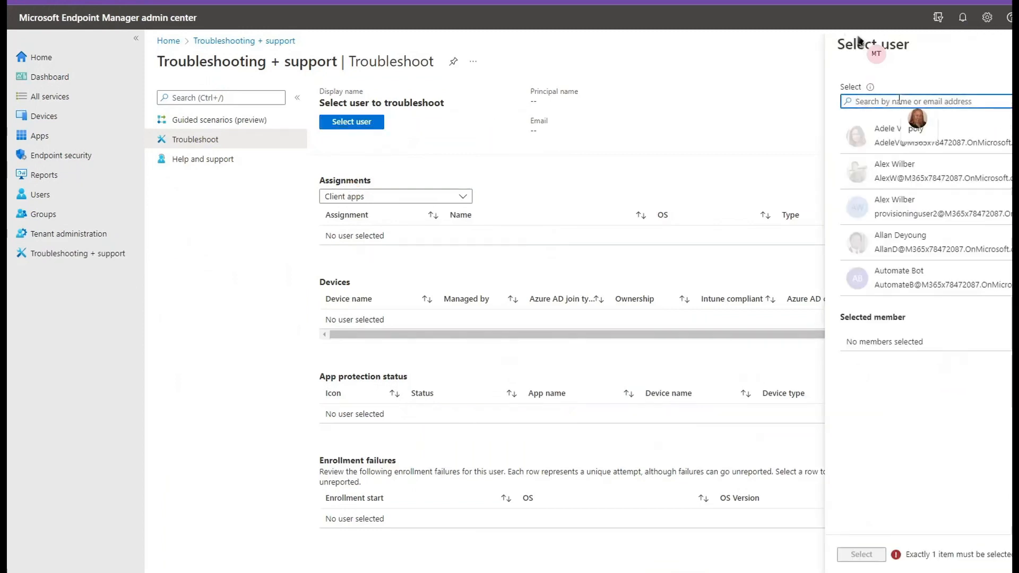
{"action": "type", "text": "mtressler"}
{"action": "left_click", "coordinate": [898, 156]}
{"action": "left_click", "coordinate": [867, 556]}
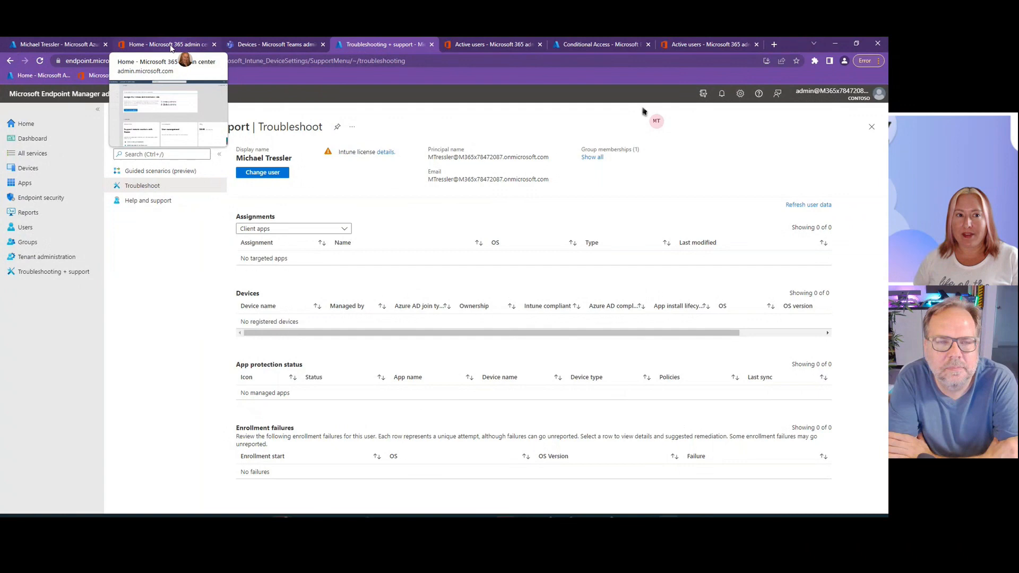
- Switch to the Microsoft 365 admin center, search Active users for the test user and view the account details
{"action": "left_click", "coordinate": [171, 45]}
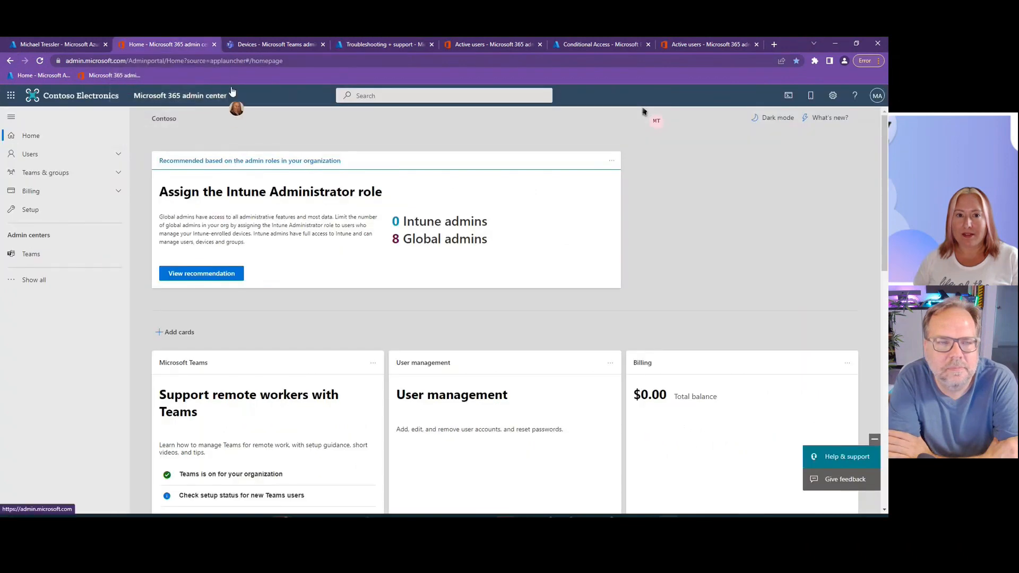
{"action": "left_click", "coordinate": [696, 46]}
{"action": "left_click", "coordinate": [777, 210]}
{"action": "type", "text": "mtressler"}
{"action": "key", "text": "Return"}
{"action": "left_click", "coordinate": [192, 262]}
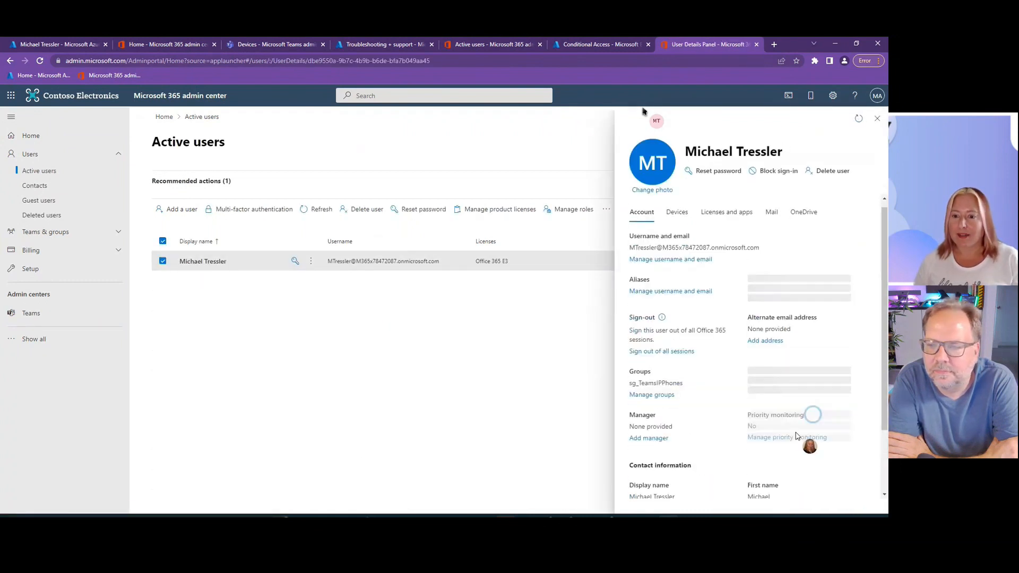
- Review the test user's assigned licenses and the apps included in the Office 365 E3 license
{"action": "left_click", "coordinate": [727, 219]}
{"action": "scroll", "coordinate": [826, 357], "scroll_direction": "down", "scroll_amount": 6}
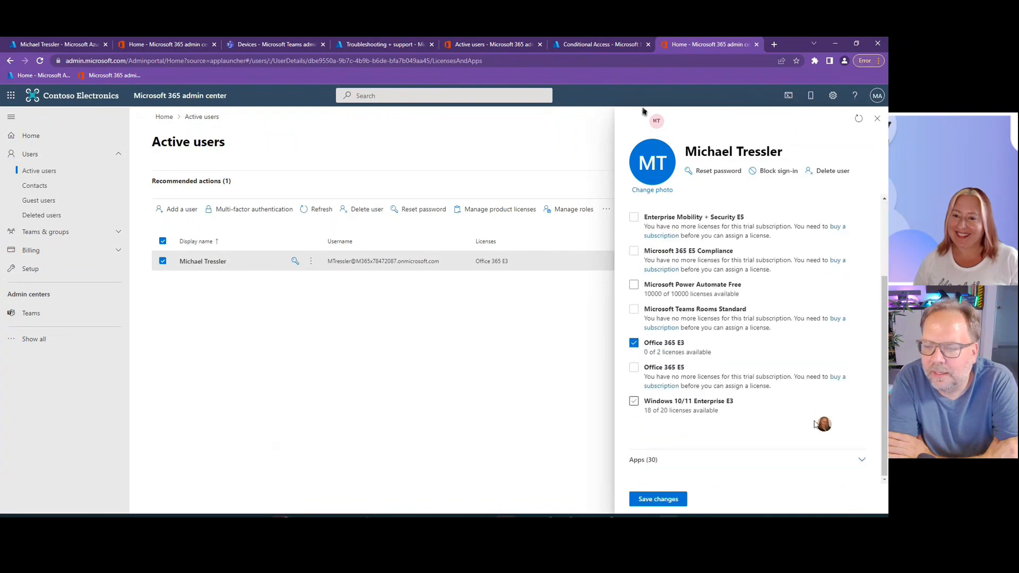
{"action": "scroll", "coordinate": [827, 365], "scroll_direction": "down", "scroll_amount": 4}
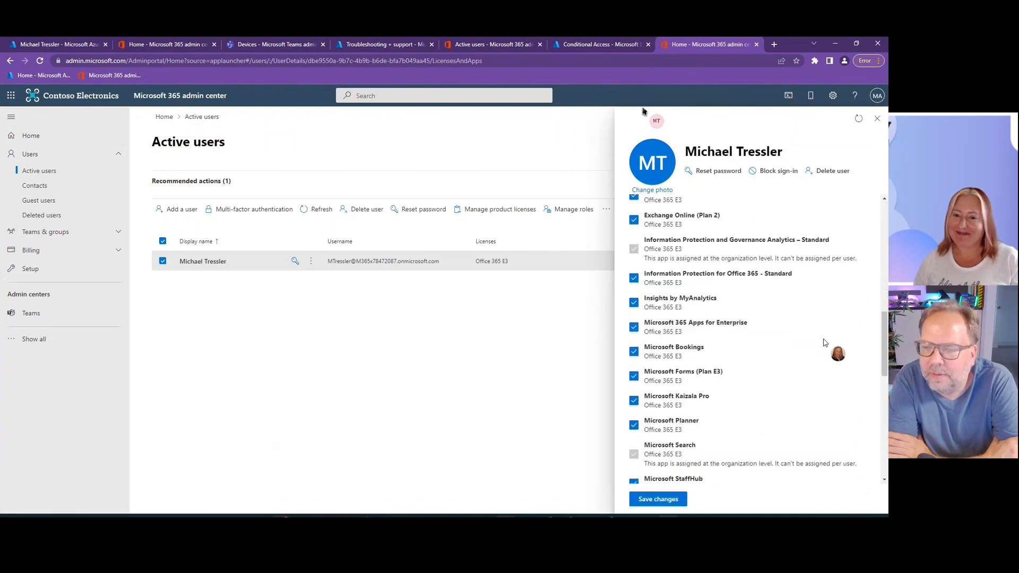
{"action": "scroll", "coordinate": [751, 346], "scroll_direction": "down", "scroll_amount": 8}
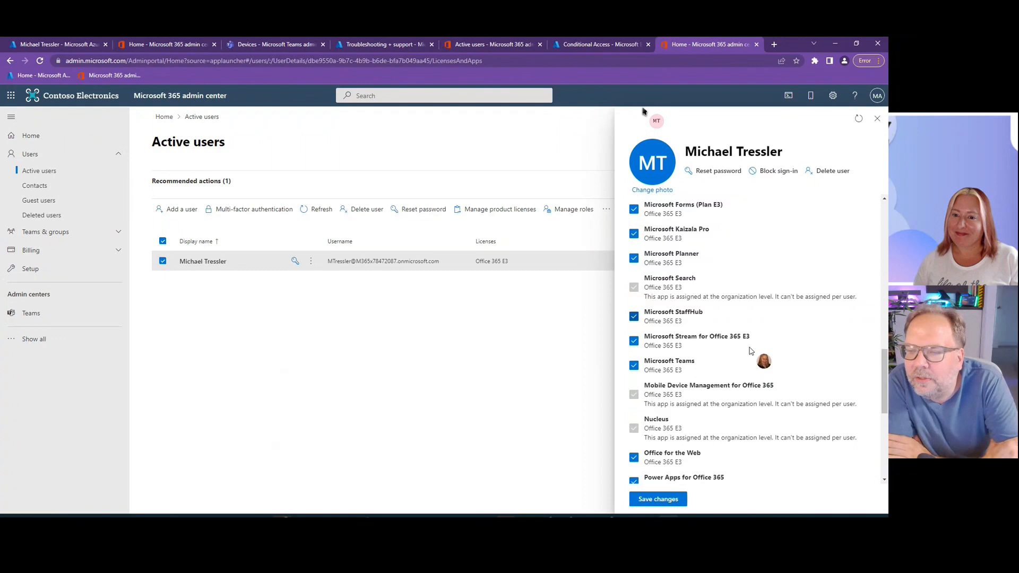
{"action": "scroll", "coordinate": [758, 354], "scroll_direction": "up", "scroll_amount": 5}
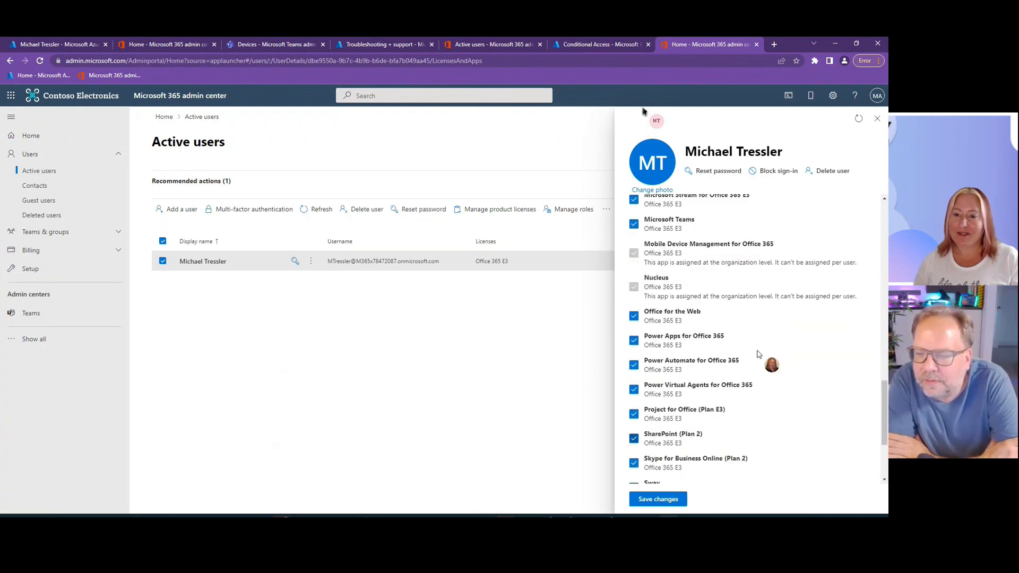
{"action": "scroll", "coordinate": [784, 356], "scroll_direction": "up", "scroll_amount": 1}
{"action": "scroll", "coordinate": [783, 356], "scroll_direction": "up", "scroll_amount": 5}
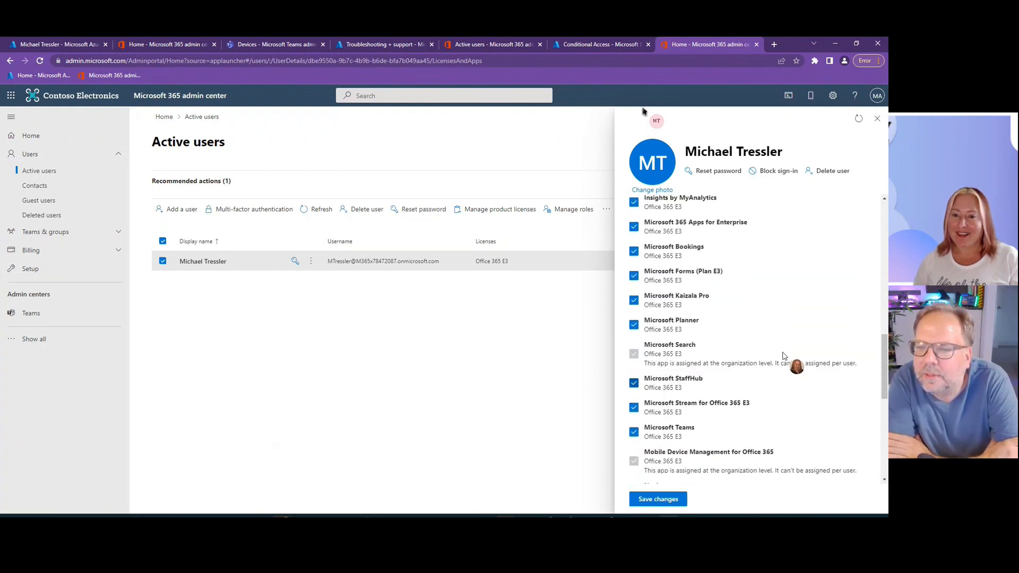
{"action": "scroll", "coordinate": [783, 355], "scroll_direction": "up", "scroll_amount": 1}
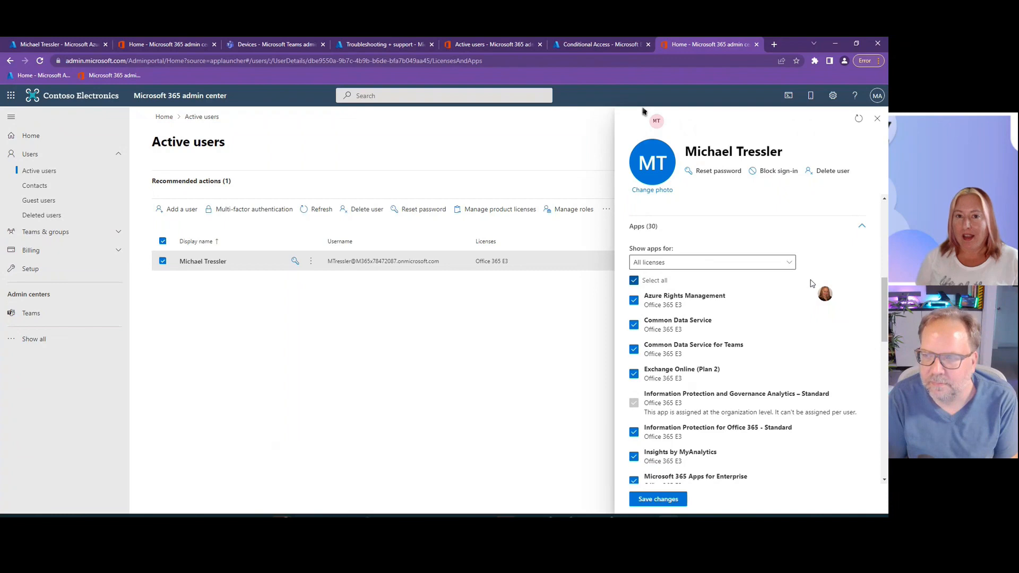
- Switch to the Endpoint Manager admin center, open the Conditional Access policies and review the grant controls of CA008: Require password change for high-risk users
{"action": "left_click", "coordinate": [591, 45]}
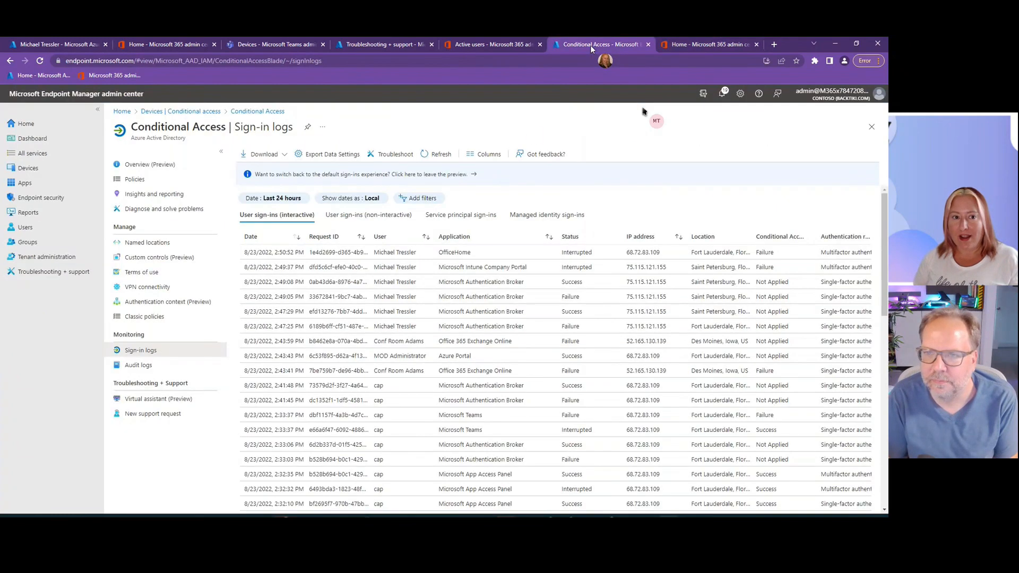
{"action": "left_click", "coordinate": [194, 110]}
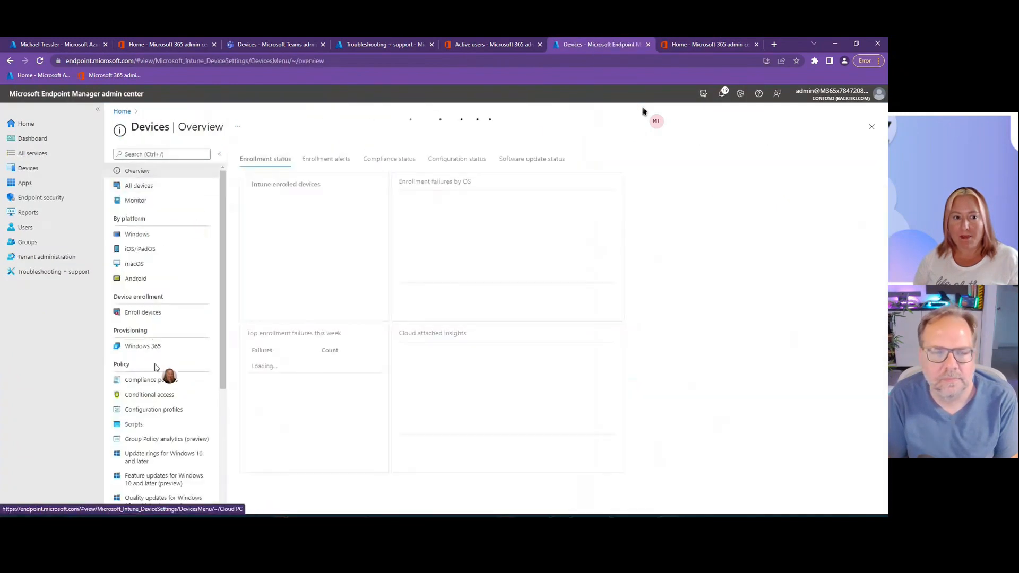
{"action": "left_click", "coordinate": [154, 394]}
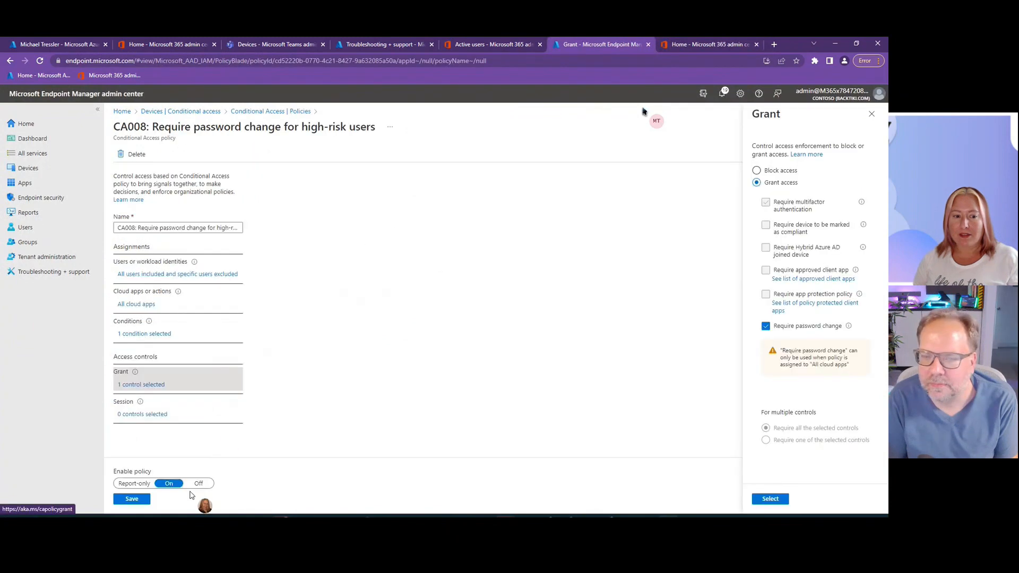
- Return to the Conditional Access policies and review the grant controls of CA001: Require multifactor authentication for admins
{"action": "left_click", "coordinate": [268, 111]}
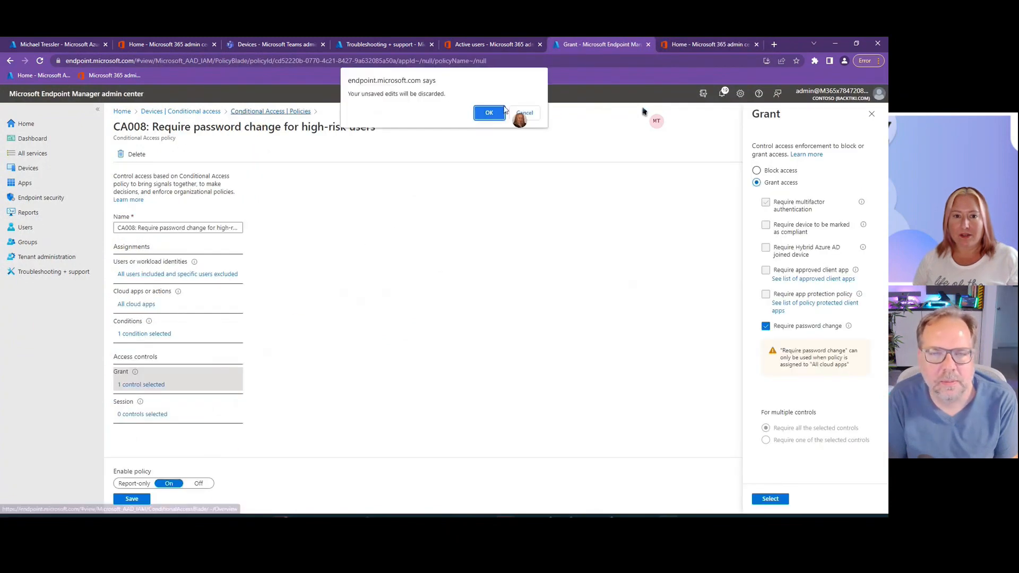
{"action": "left_click", "coordinate": [490, 113]}
{"action": "left_click", "coordinate": [319, 239]}
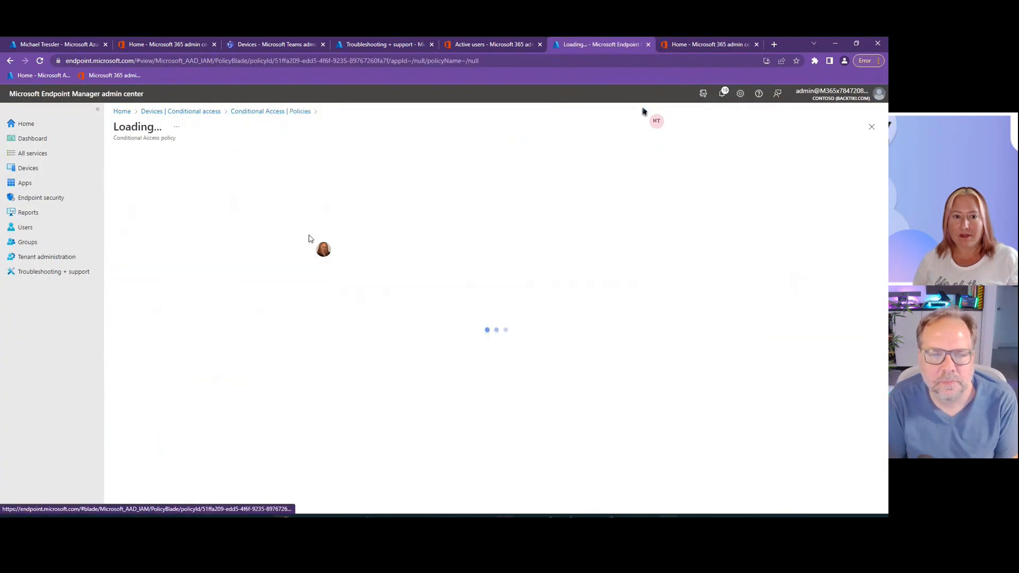
{"action": "left_click", "coordinate": [192, 397]}
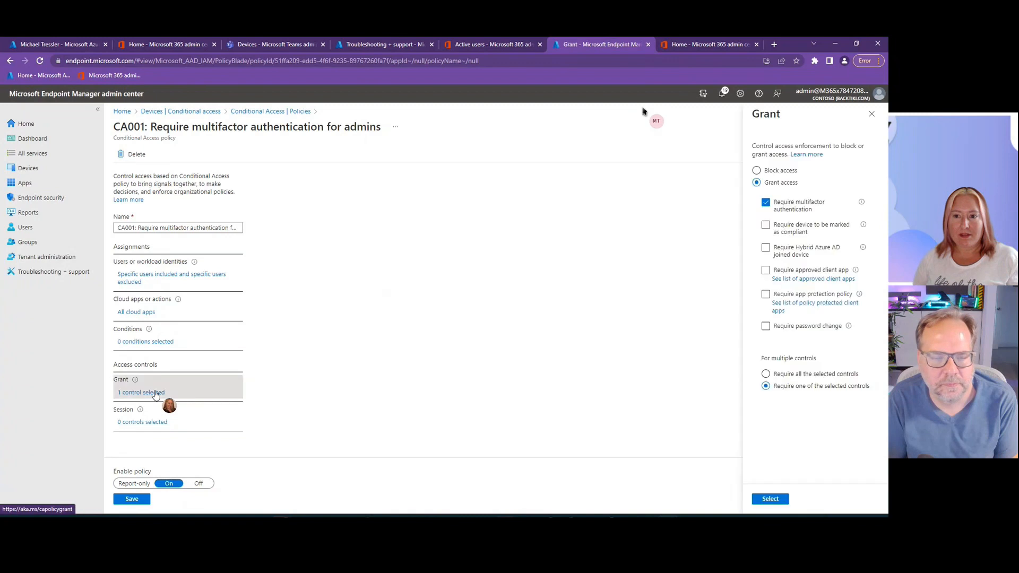
- Review the compliant-device grant requirement in the Exchange Online Requires Compliant Device policy, then leave it, discarding any edits
{"action": "left_click", "coordinate": [256, 113]}
{"action": "left_click", "coordinate": [486, 115]}
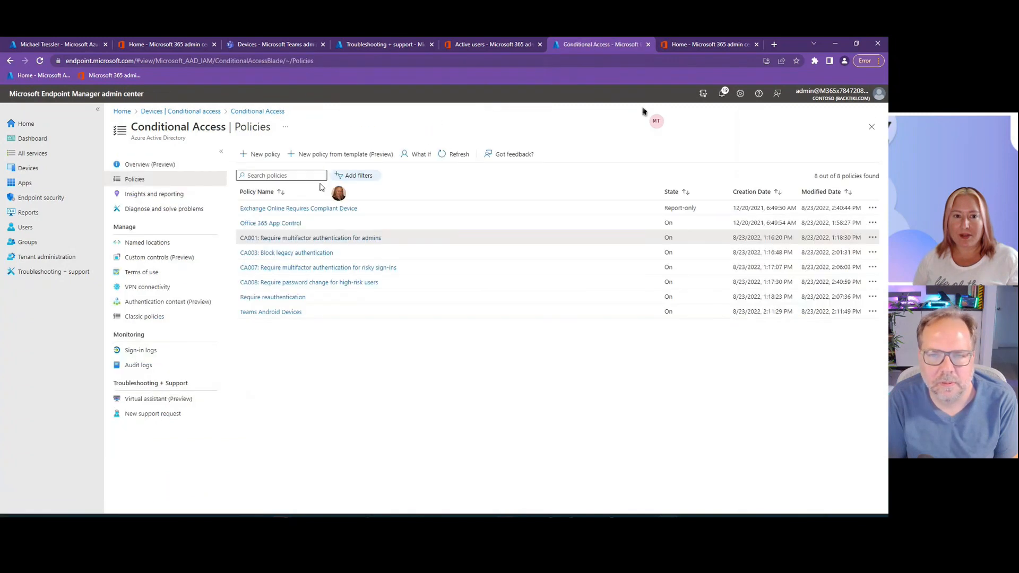
{"action": "left_click", "coordinate": [317, 207]}
{"action": "left_click", "coordinate": [159, 391]}
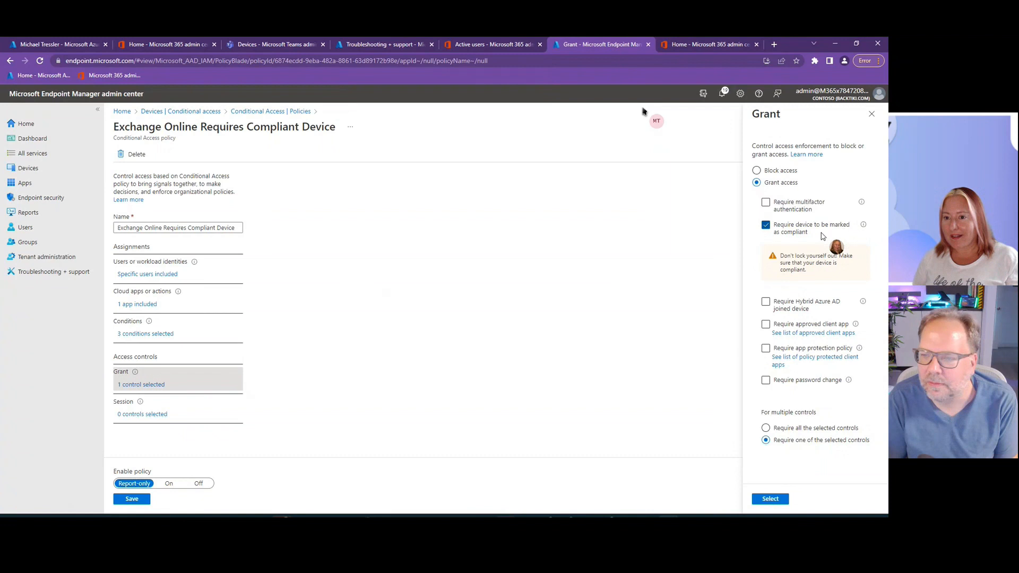
{"action": "left_click_drag", "start_coordinate": [810, 235], "coordinate": [771, 234]}
{"action": "left_click", "coordinate": [766, 226]}
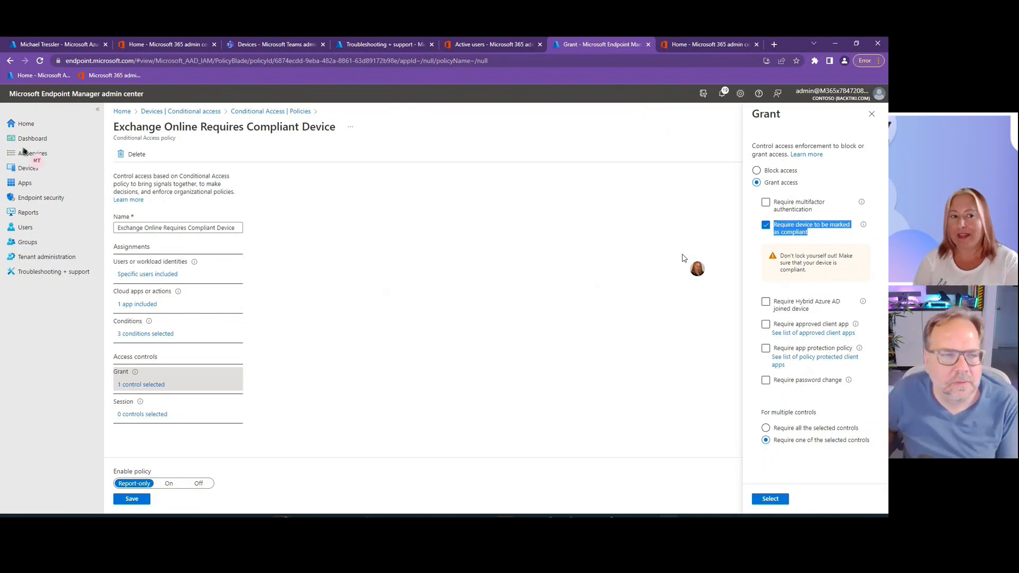
{"action": "left_click", "coordinate": [19, 200]}
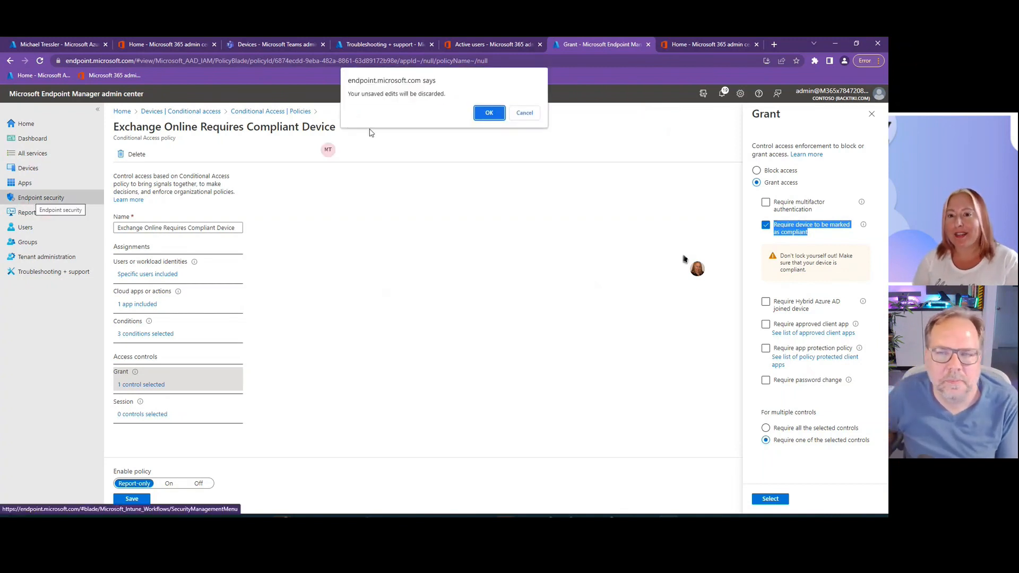
{"action": "left_click", "coordinate": [489, 113]}
- Review the Android devices and enrollment options, including the setting for personal and corporate-owned devices with device administrator privileges
{"action": "left_click", "coordinate": [40, 168]}
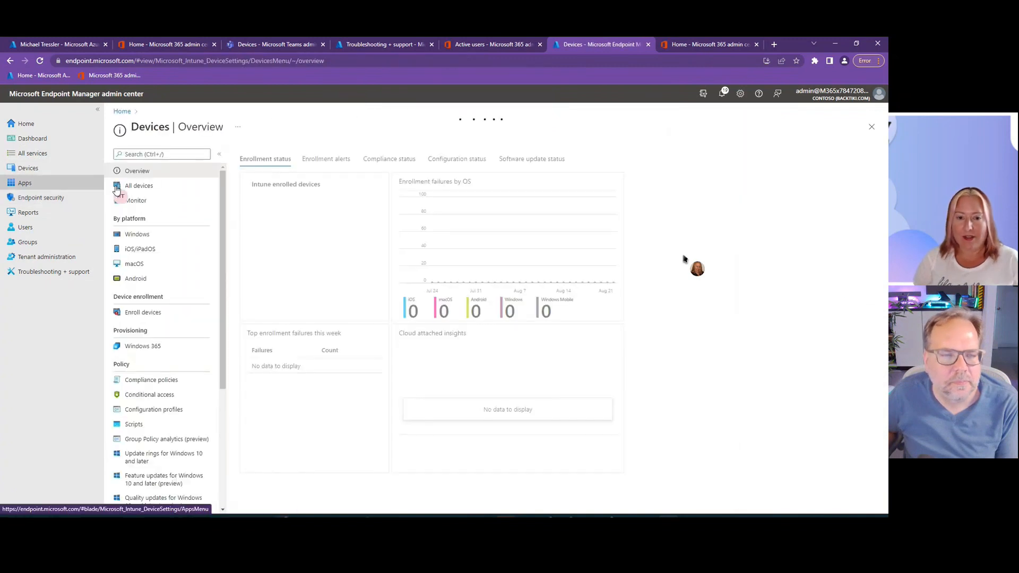
{"action": "left_click", "coordinate": [147, 283]}
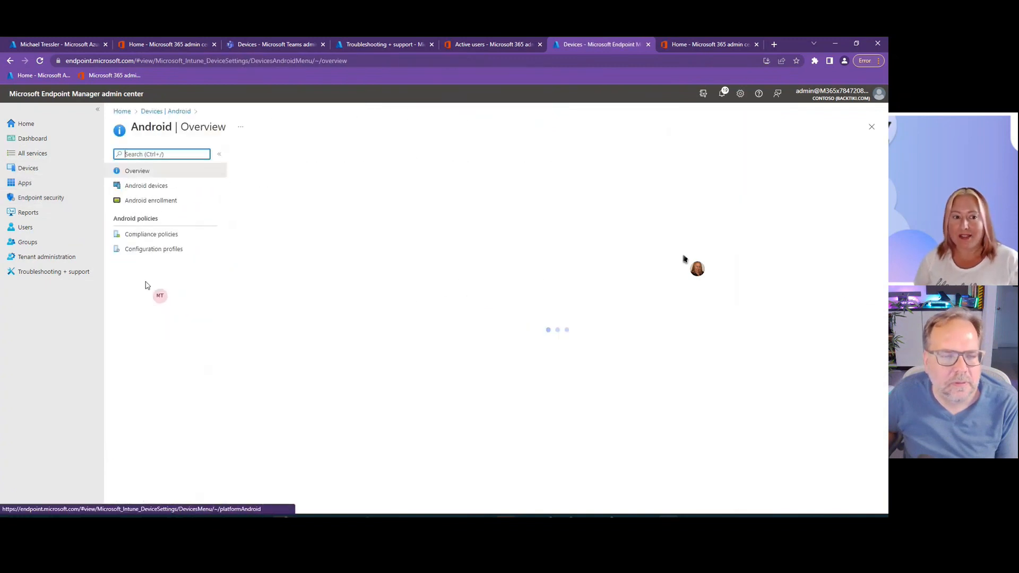
{"action": "left_click", "coordinate": [147, 191]}
{"action": "left_click", "coordinate": [151, 201]}
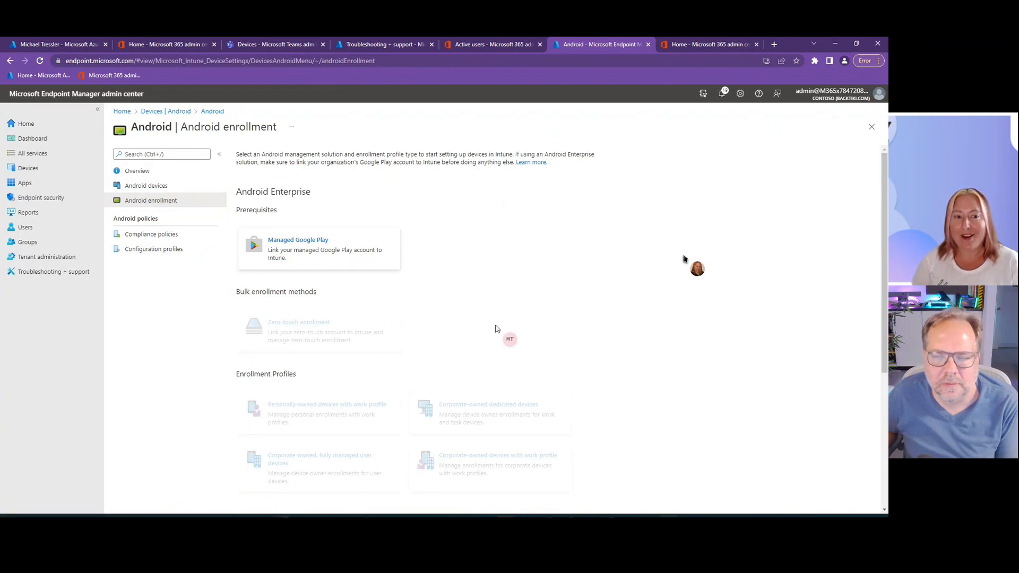
{"action": "scroll", "coordinate": [584, 350], "scroll_direction": "down", "scroll_amount": 4}
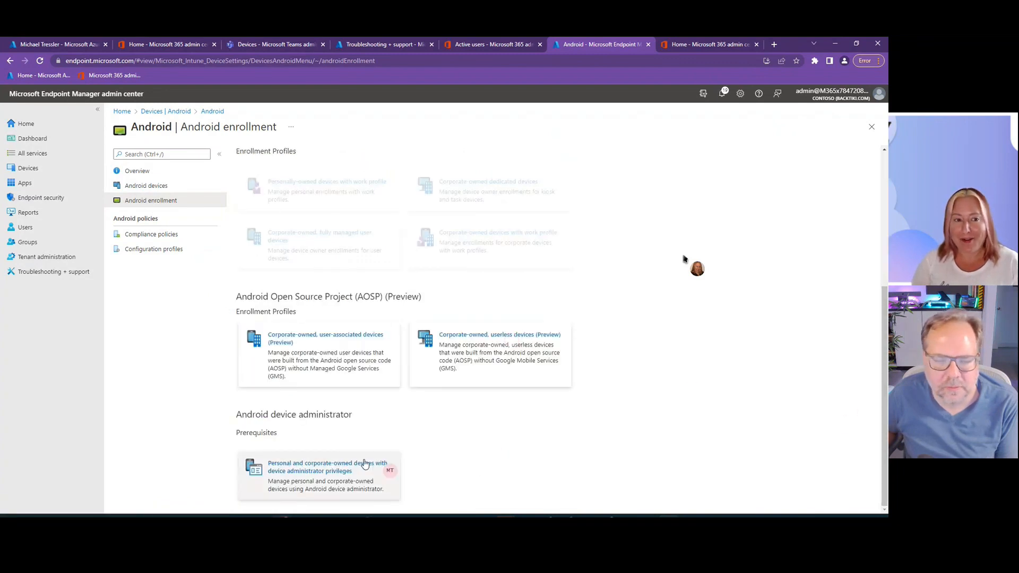
{"action": "left_click", "coordinate": [281, 470]}
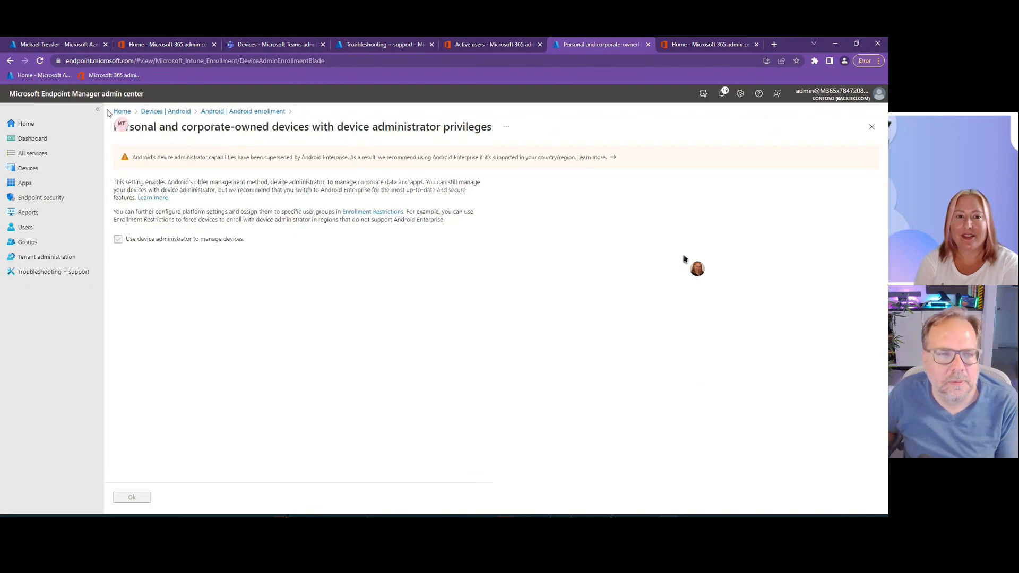
- Review the device compliance policies and the compliance policy settings
{"action": "left_click", "coordinate": [185, 112]}
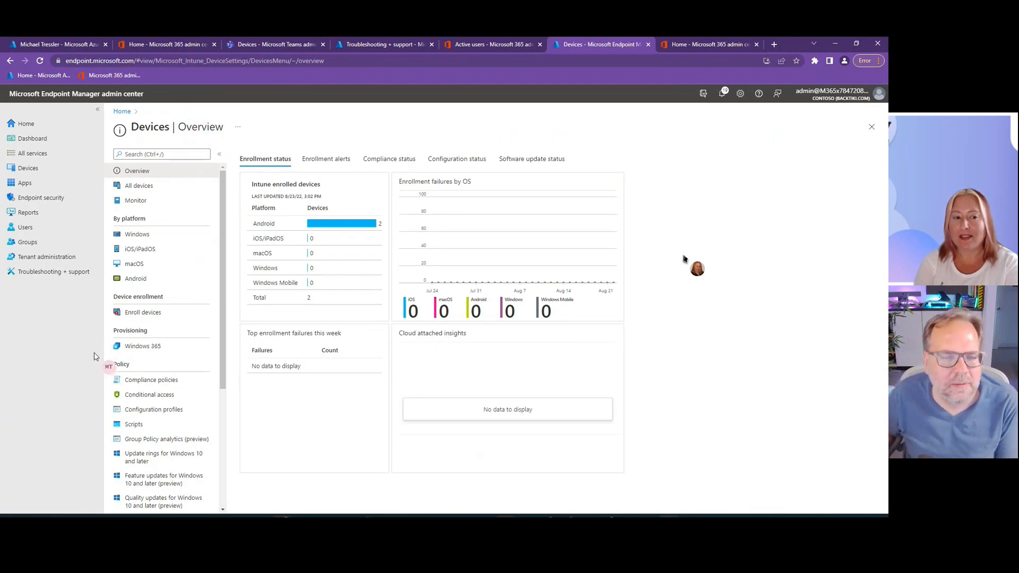
{"action": "left_click", "coordinate": [157, 381]}
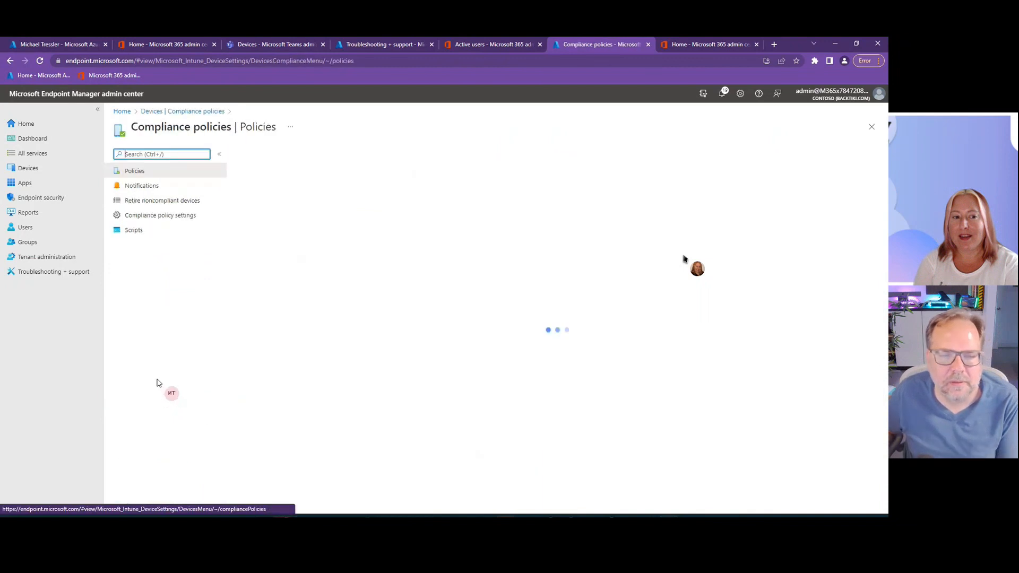
{"action": "left_click", "coordinate": [147, 215]}
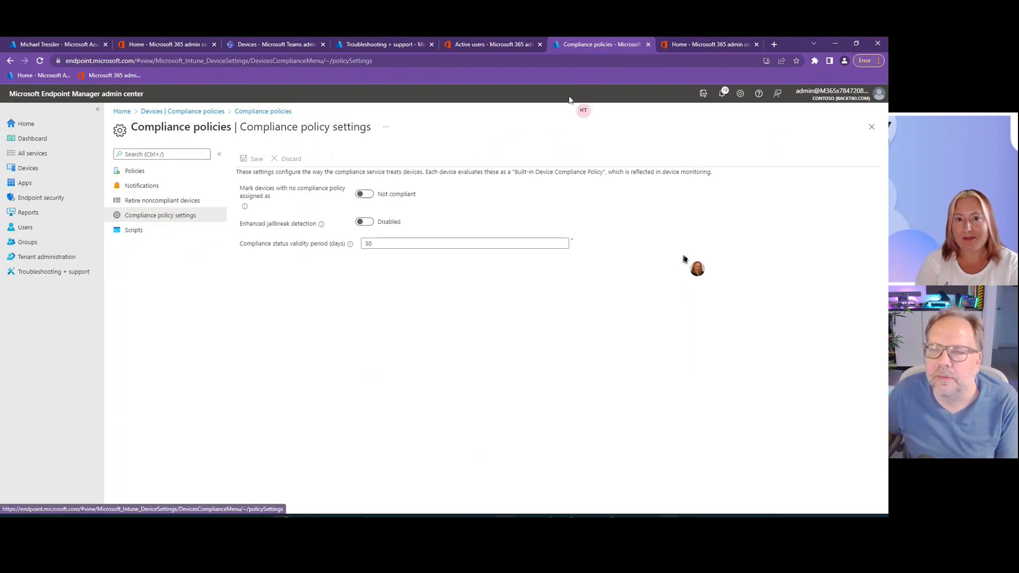
- Switch to the Microsoft 365 admin center and save the test user's license change to Office 365 E5
{"action": "left_click", "coordinate": [692, 46]}
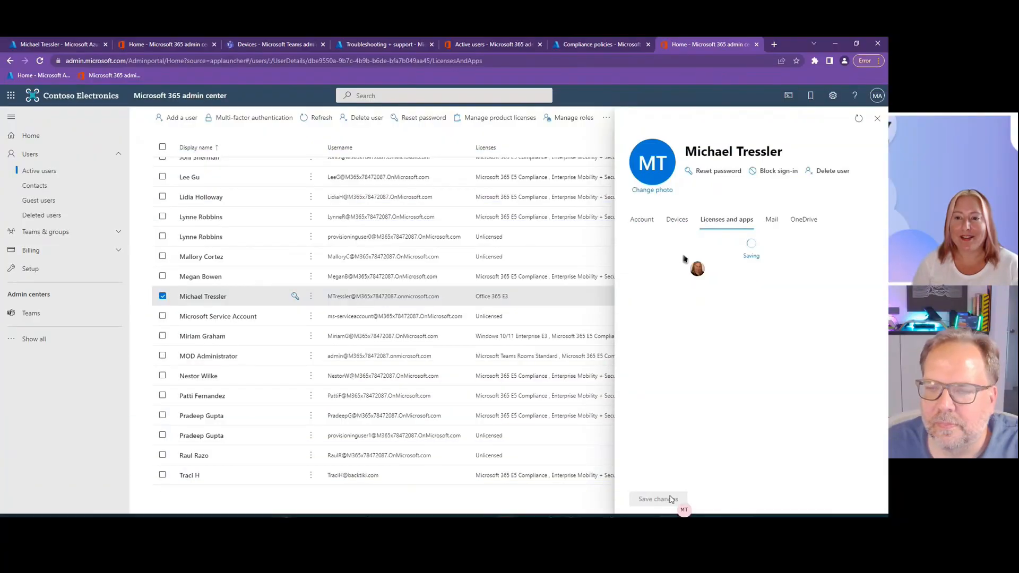
{"action": "left_click", "coordinate": [670, 499]}
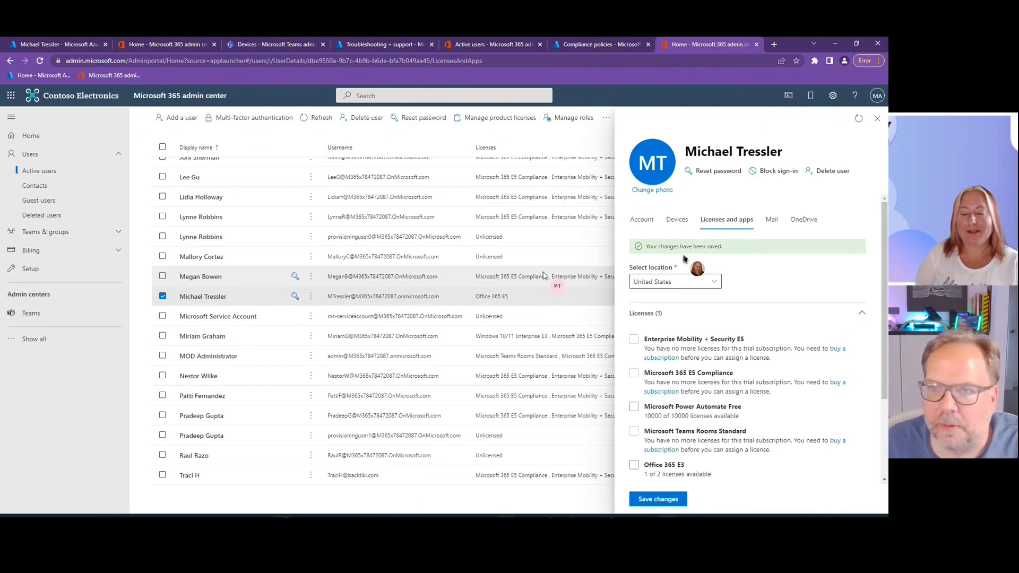
- Load the test user in Endpoint Manager's Troubleshoot view, then switch to the Azure portal to check the user's registered devices
{"action": "left_click", "coordinate": [584, 44]}
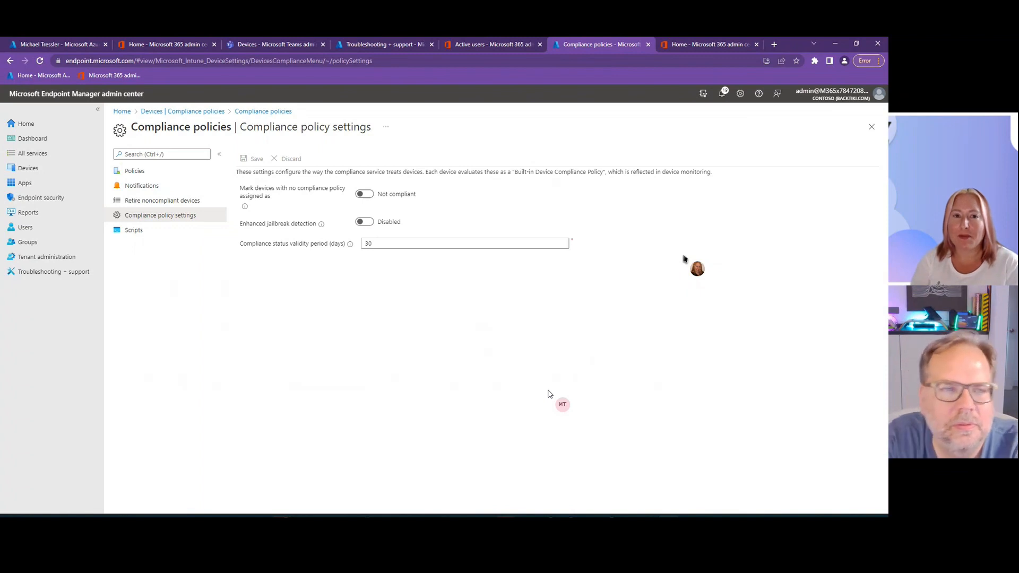
{"action": "left_click", "coordinate": [64, 275]}
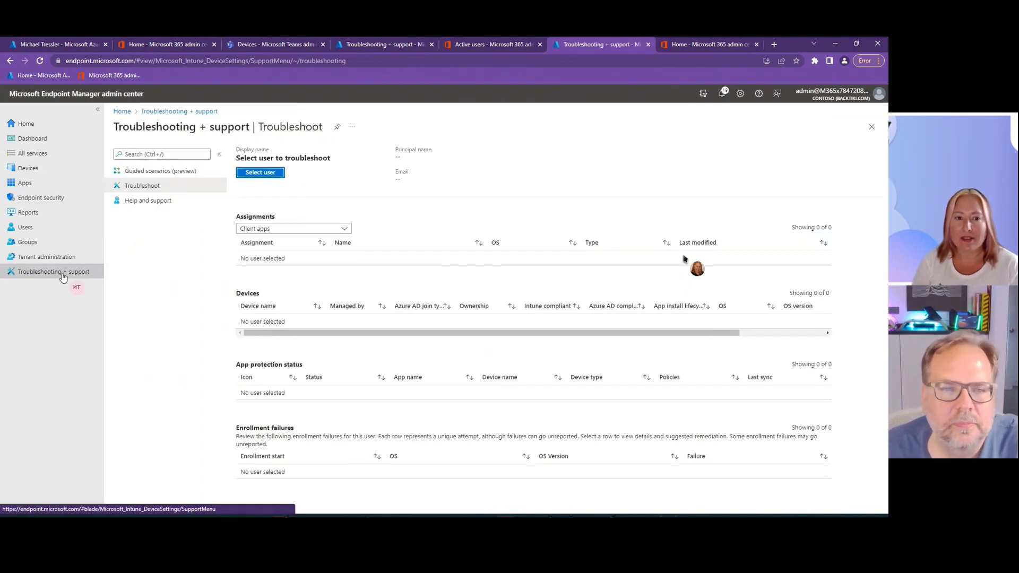
{"action": "left_click", "coordinate": [271, 173]}
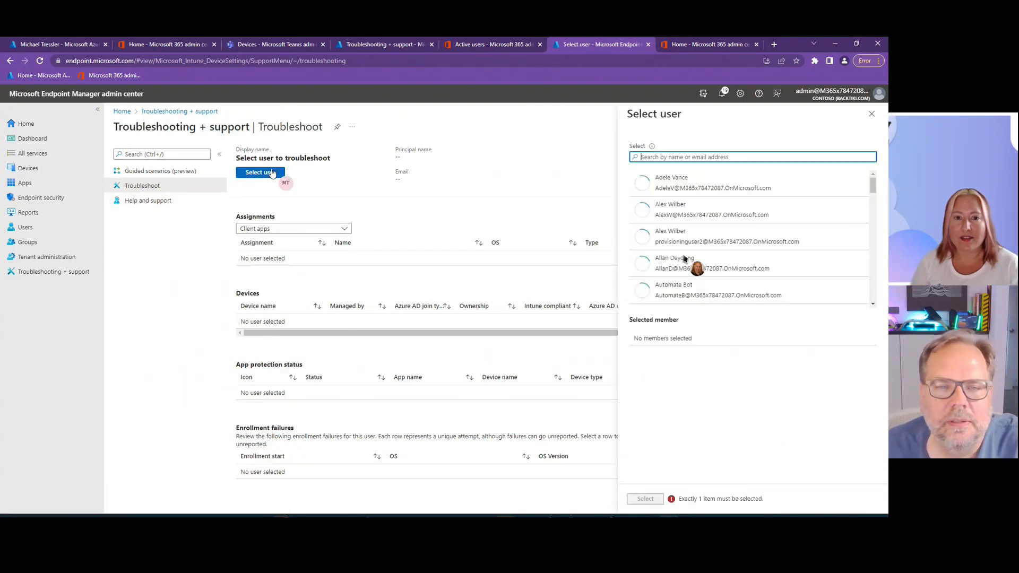
{"action": "type", "text": "mic"}
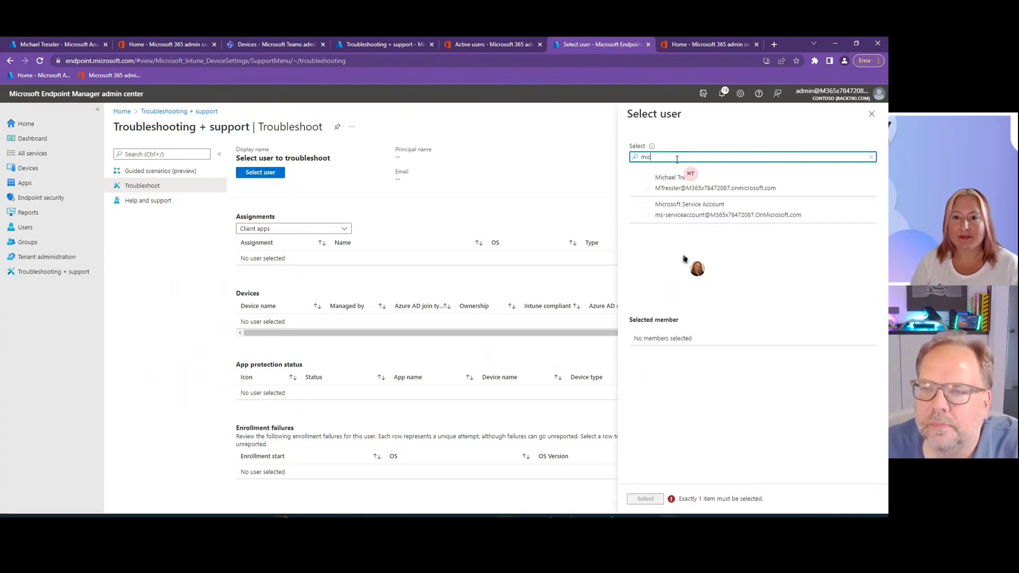
{"action": "left_click", "coordinate": [690, 188]}
{"action": "left_click", "coordinate": [645, 500]}
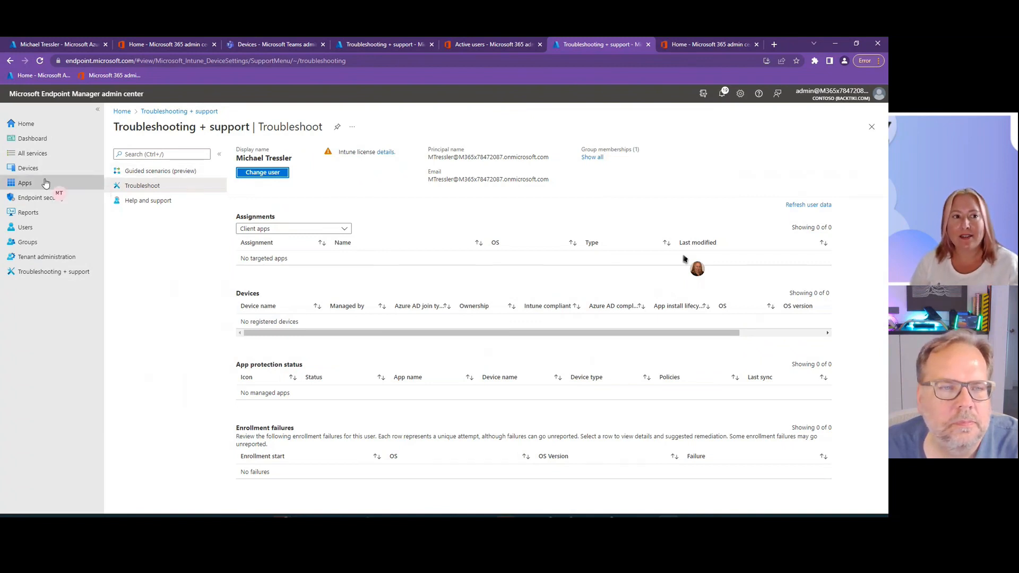
{"action": "left_click", "coordinate": [24, 47]}
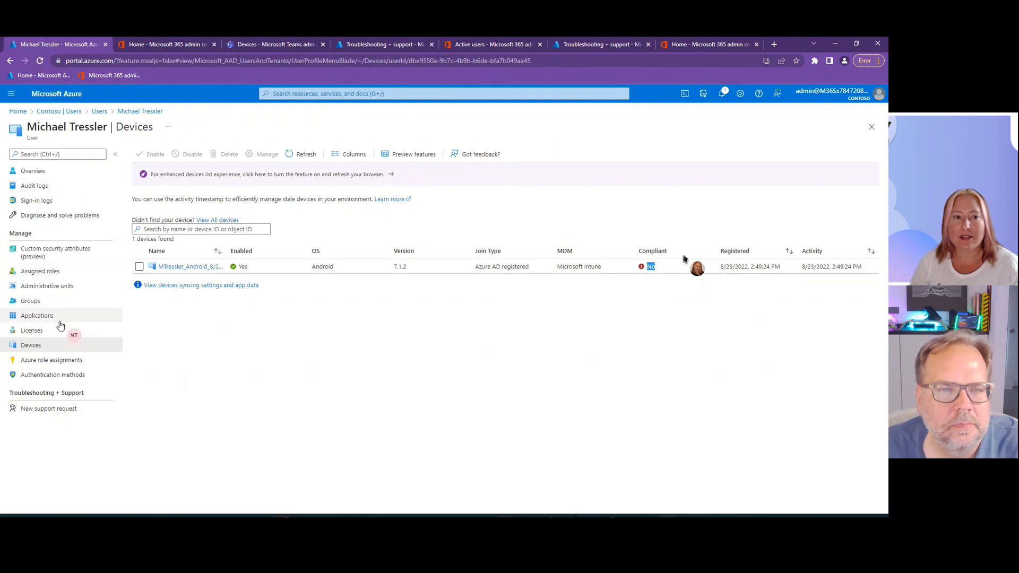
- Load the test user in the Troubleshoot view of the InPrivate Endpoint Manager session and check the Intune license warning
{"action": "left_click", "coordinate": [40, 61]}
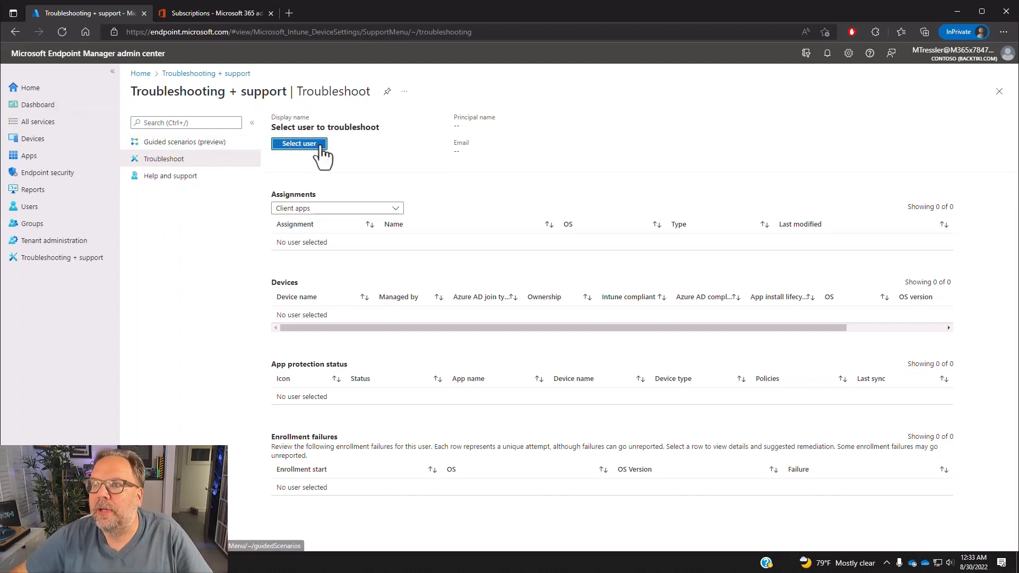
{"action": "left_click", "coordinate": [293, 144]}
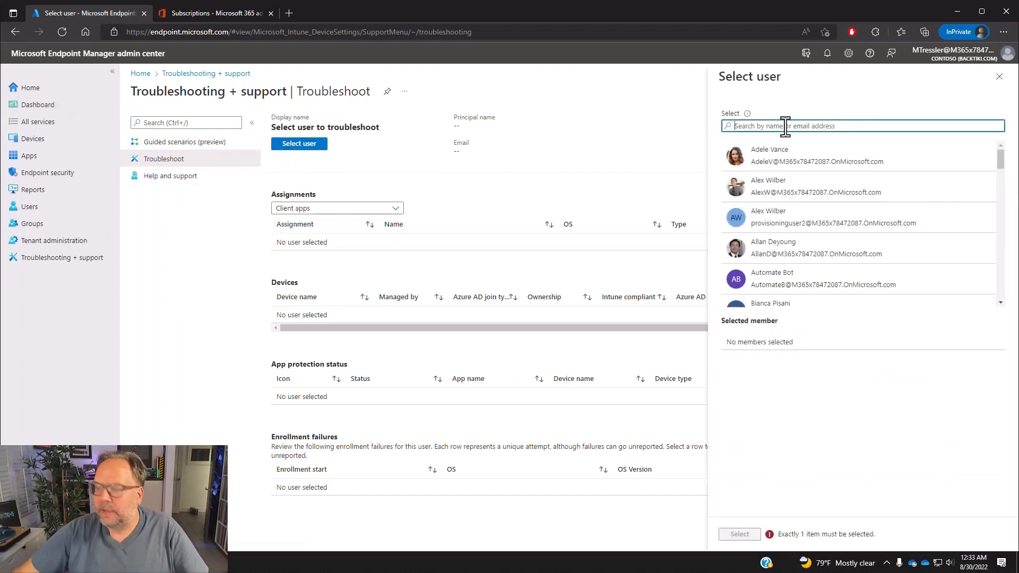
{"action": "type", "text": "tressler"}
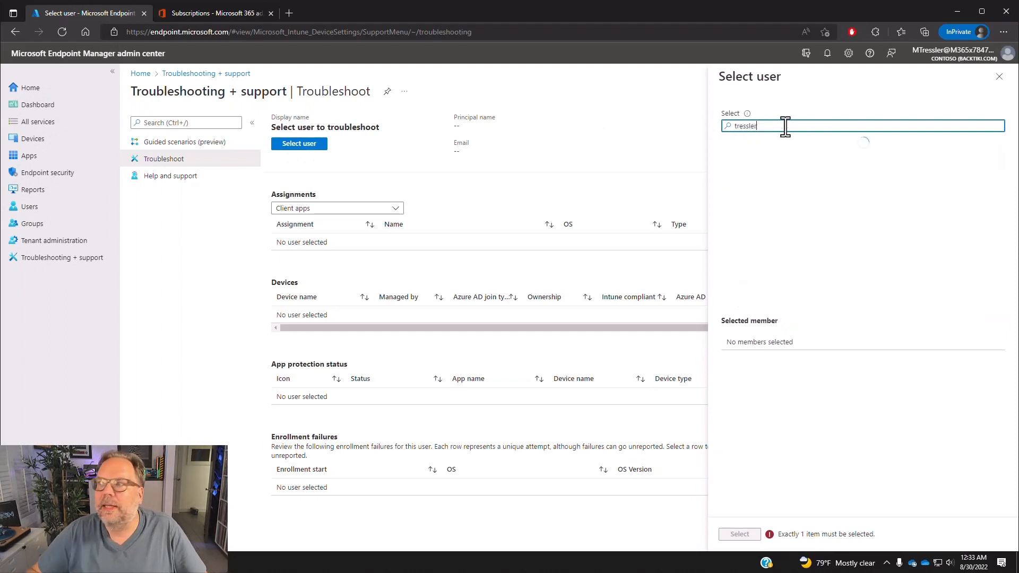
{"action": "left_click", "coordinate": [787, 165]}
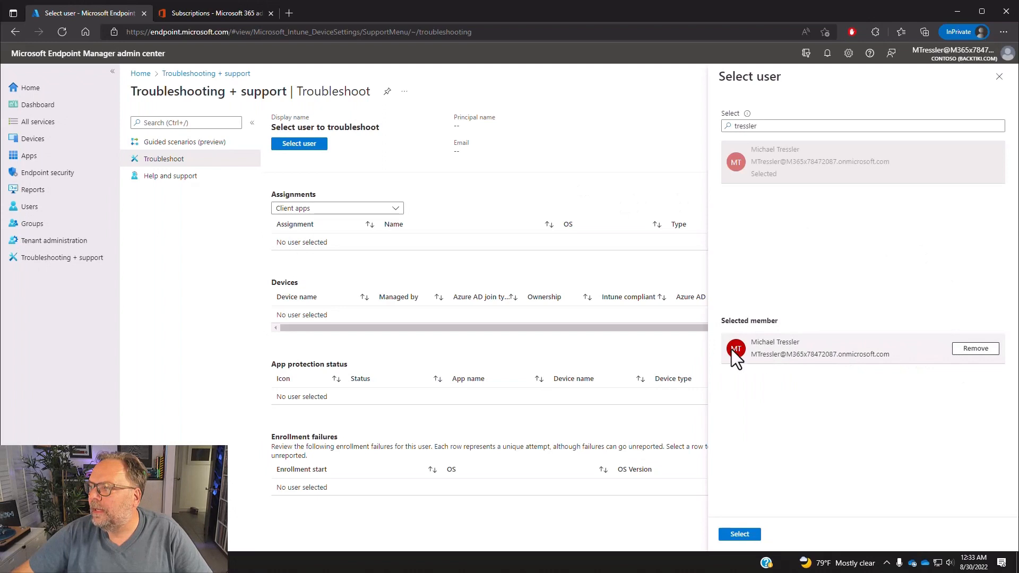
{"action": "left_click", "coordinate": [740, 535]}
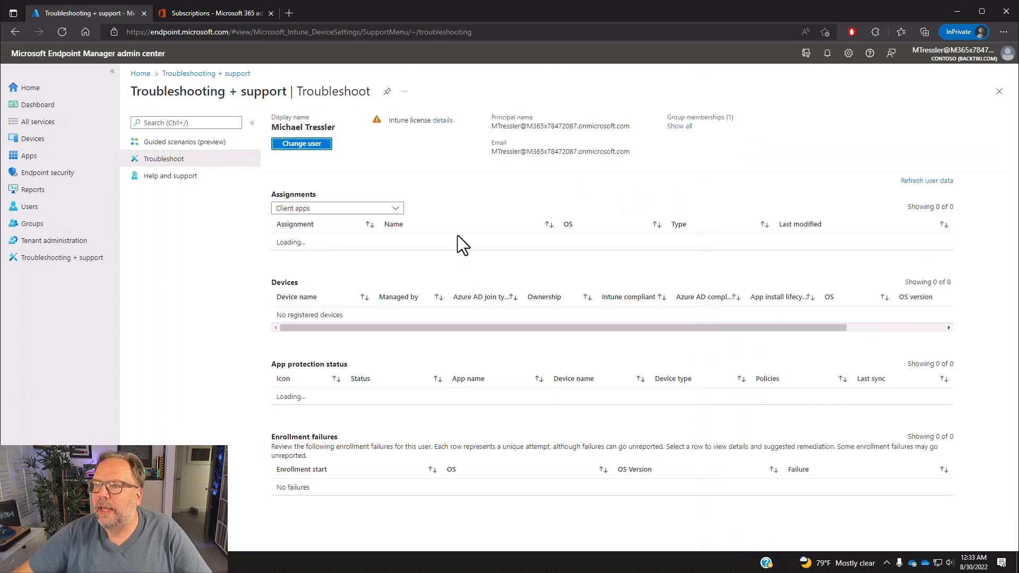
{"action": "left_click_drag", "start_coordinate": [389, 120], "coordinate": [435, 121]}
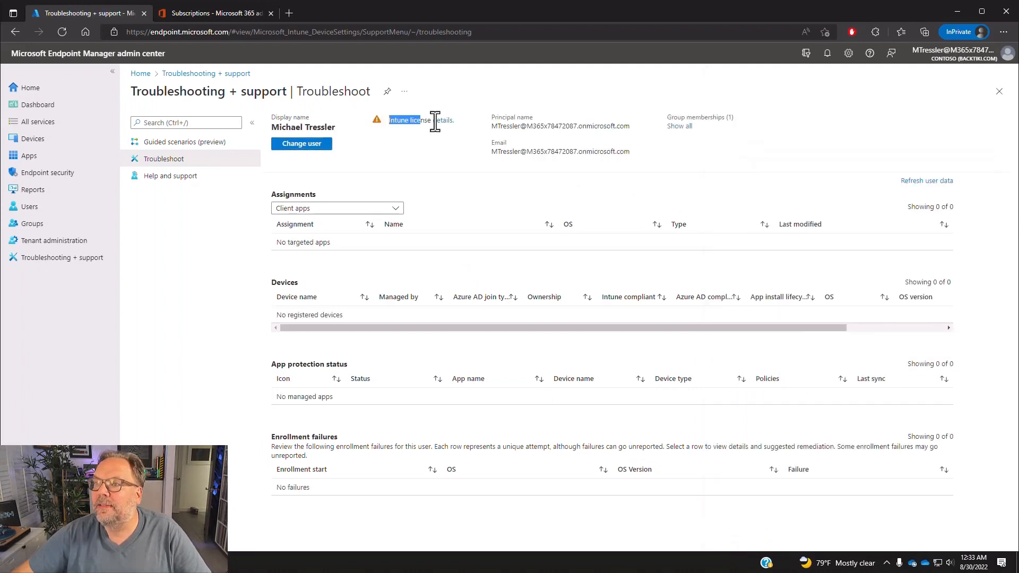
{"action": "left_click", "coordinate": [464, 120]}
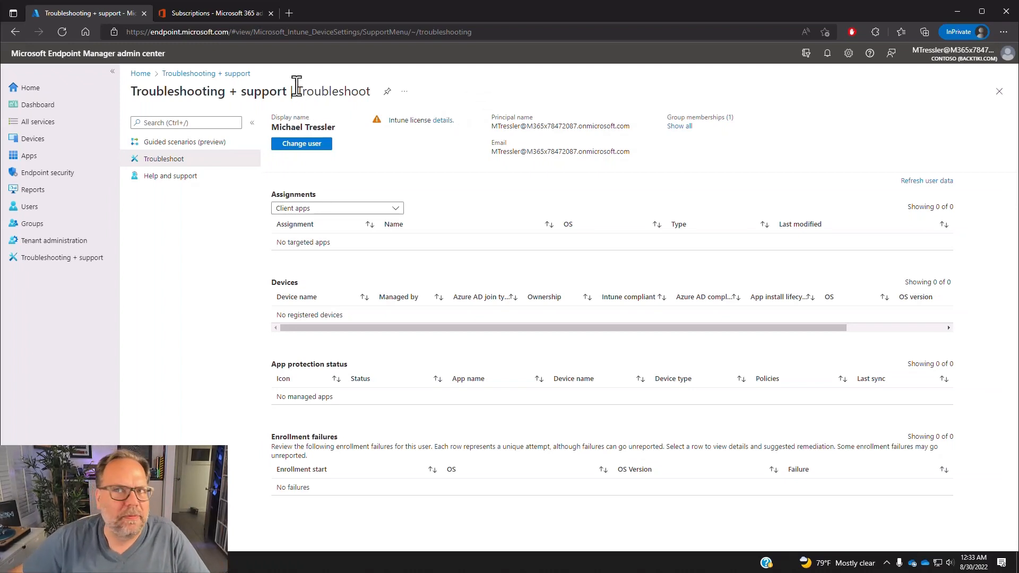
- Switch to the Microsoft 365 admin center and examine the product details of the Office 365 E5 Demo Trial
{"action": "left_click", "coordinate": [210, 10]}
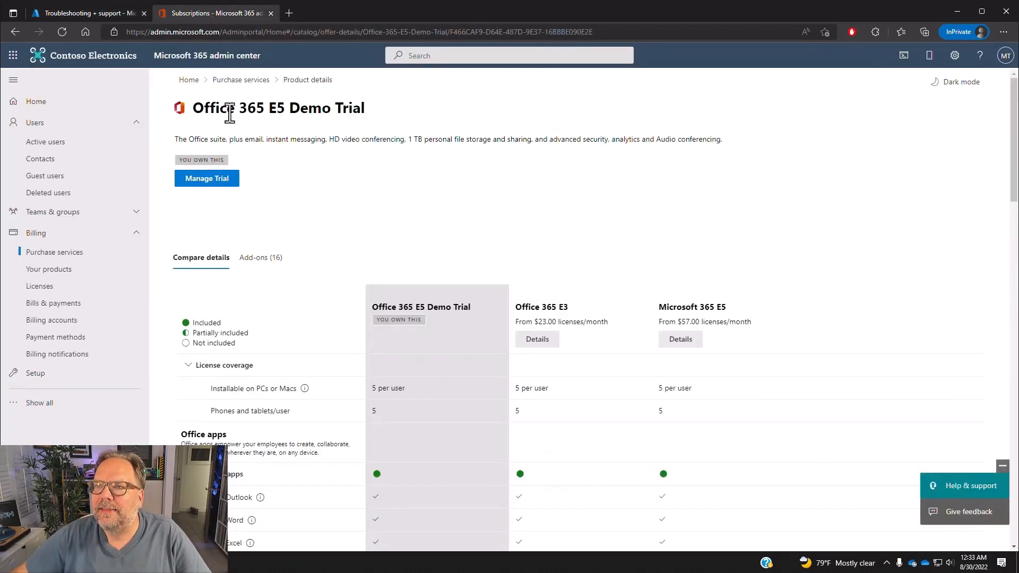
{"action": "left_click_drag", "start_coordinate": [193, 107], "coordinate": [325, 113]}
{"action": "left_click", "coordinate": [325, 112]}
{"action": "double_click", "coordinate": [223, 110]}
{"action": "left_click_drag", "start_coordinate": [223, 110], "coordinate": [371, 114]}
{"action": "left_click", "coordinate": [309, 106]}
{"action": "left_click", "coordinate": [314, 123]}
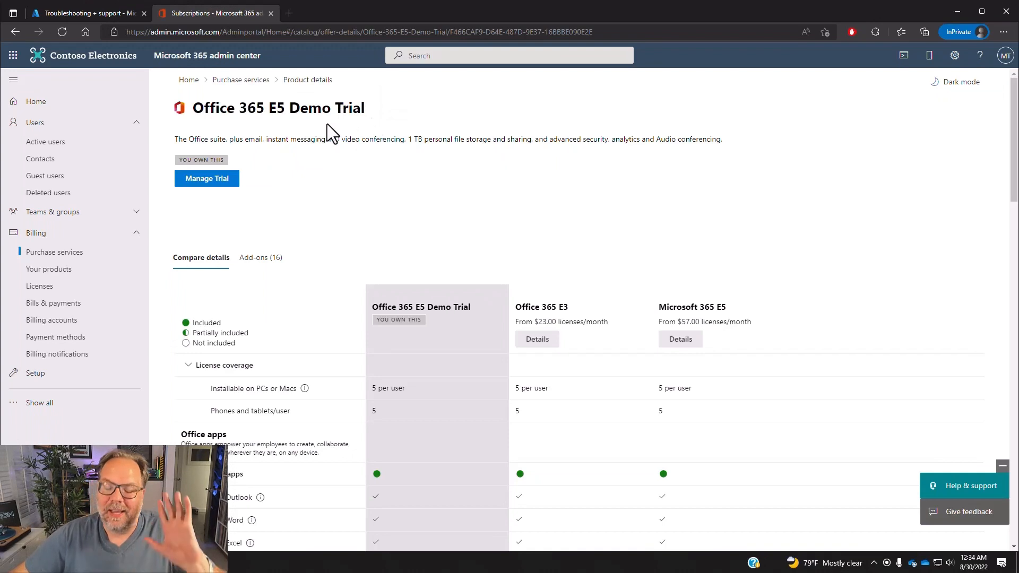
- Compare Microsoft Intune inclusion between Office 365 E5 Demo Trial, Office 365 E3 and Microsoft 365 E5 under Accounts and security
{"action": "scroll", "coordinate": [329, 127], "scroll_direction": "down", "scroll_amount": 6}
{"action": "scroll", "coordinate": [342, 143], "scroll_direction": "down", "scroll_amount": 10}
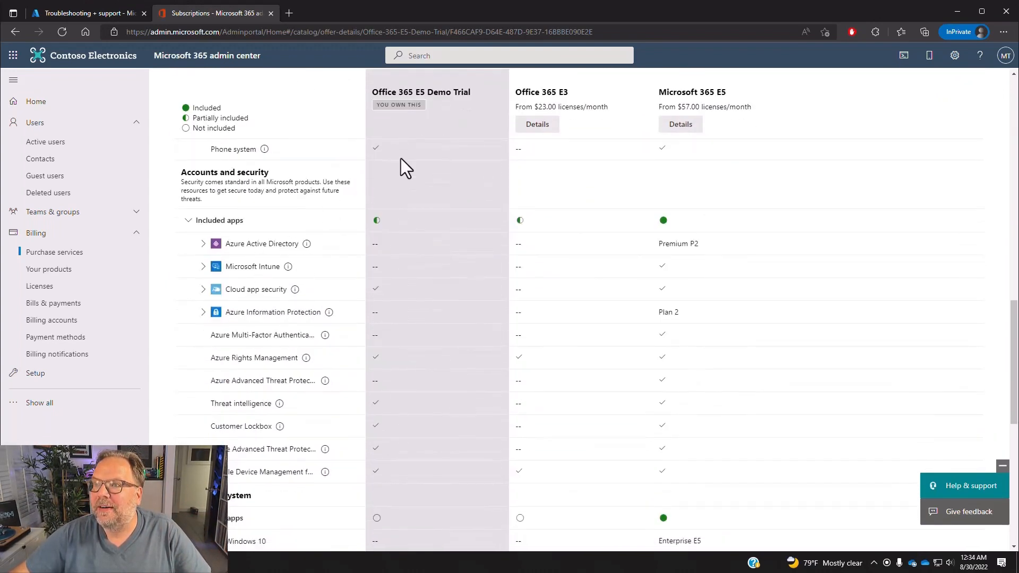
{"action": "left_click_drag", "start_coordinate": [387, 95], "coordinate": [473, 97]}
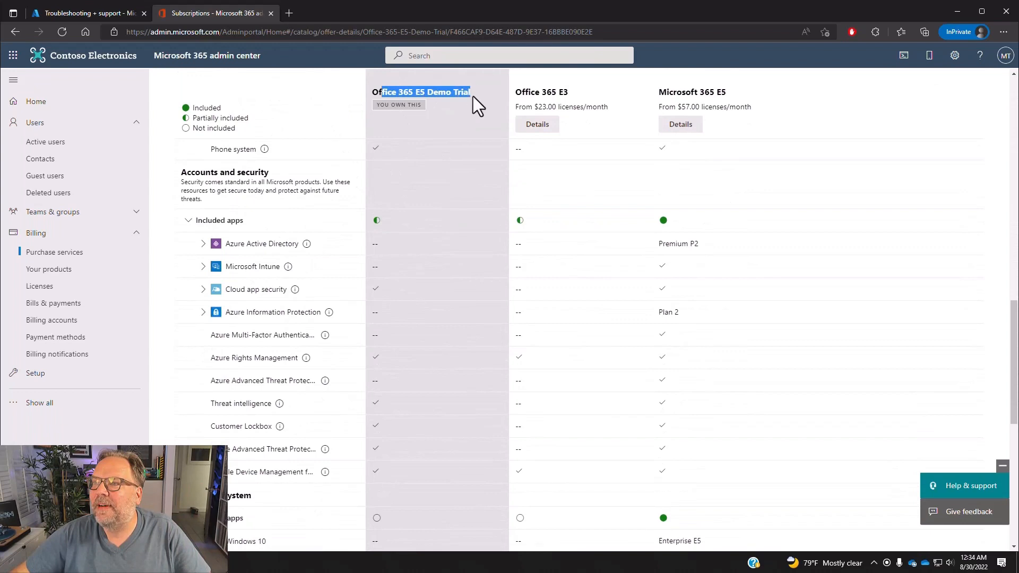
{"action": "left_click", "coordinate": [372, 271]}
{"action": "left_click_drag", "start_coordinate": [475, 270], "coordinate": [685, 273]}
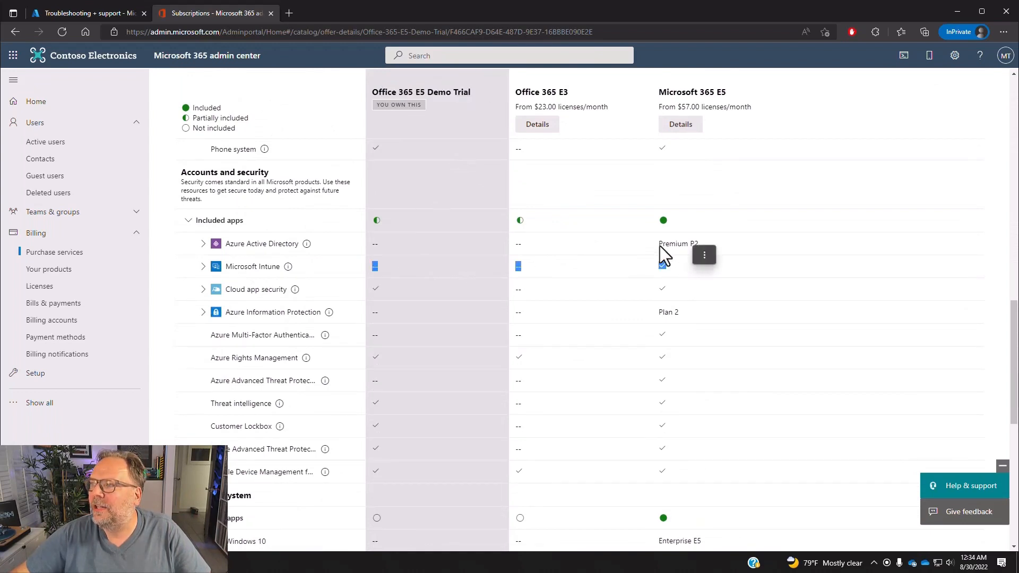
{"action": "left_click_drag", "start_coordinate": [667, 93], "coordinate": [729, 94]}
{"action": "left_click_drag", "start_coordinate": [678, 264], "coordinate": [635, 266]}
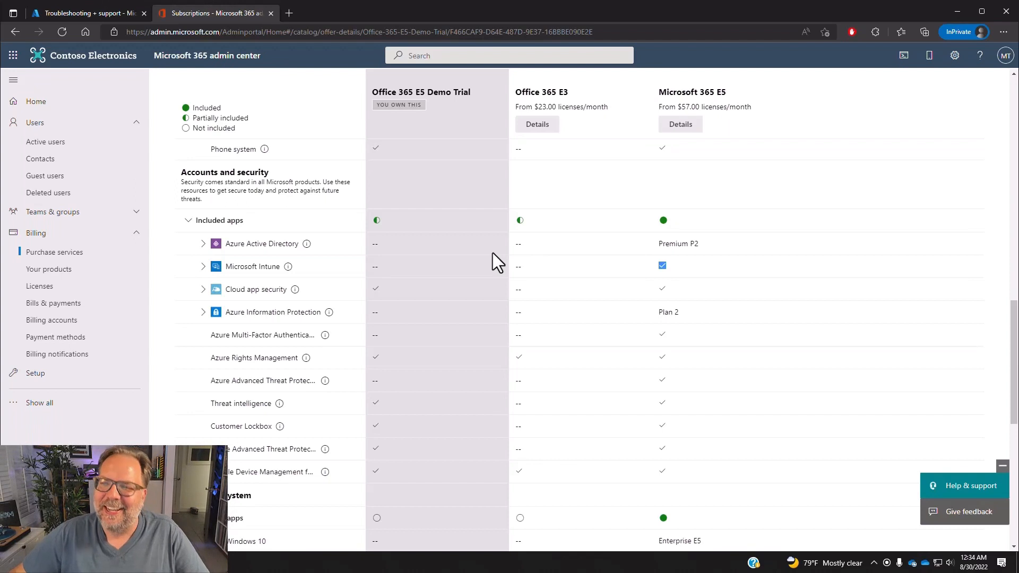
- Open the apps and services included with the Office 365 E3 Demo Trial from the organization's owned products
{"action": "left_click", "coordinate": [60, 253]}
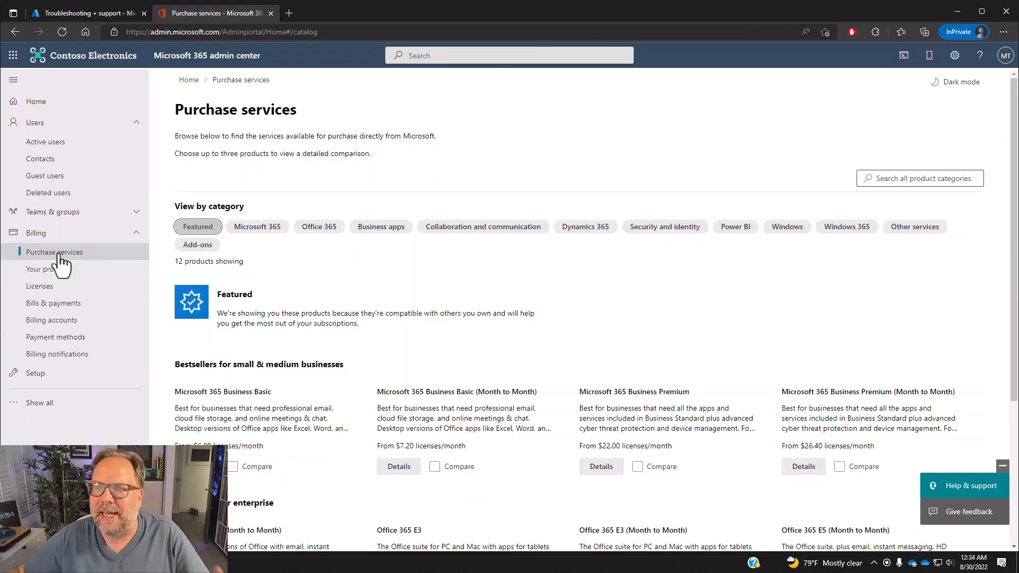
{"action": "left_click", "coordinate": [51, 271]}
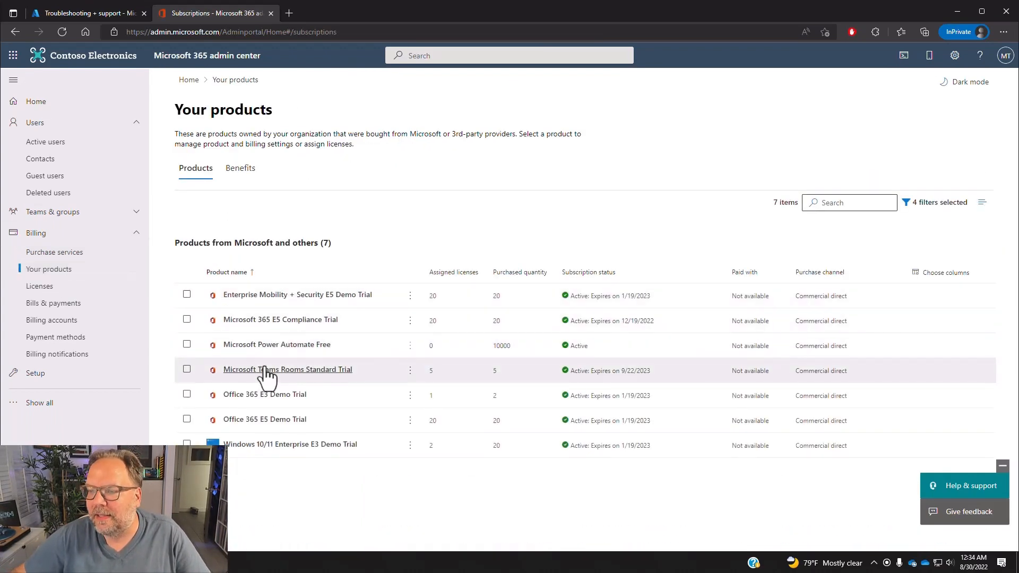
{"action": "left_click", "coordinate": [266, 402]}
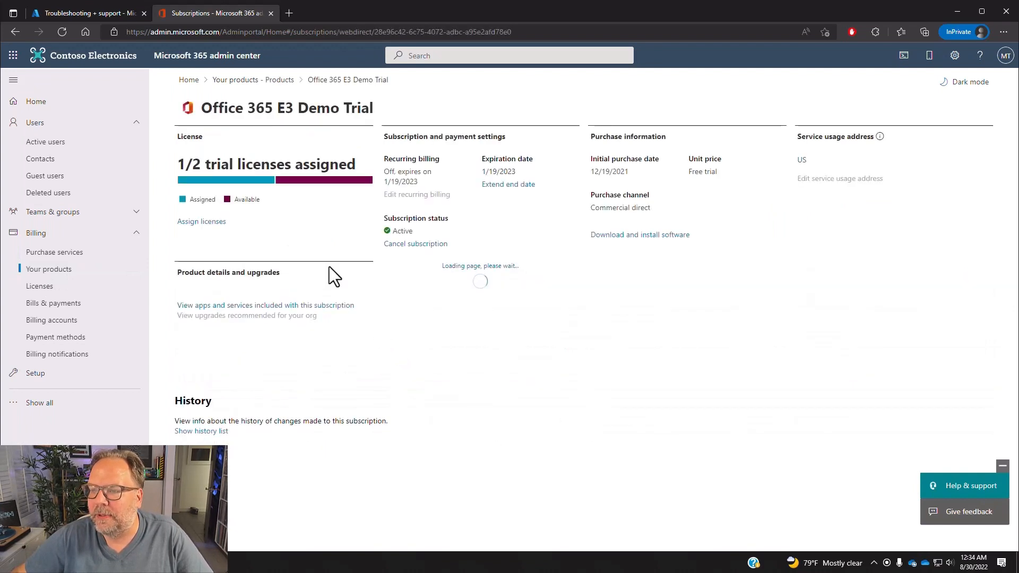
{"action": "left_click", "coordinate": [227, 306]}
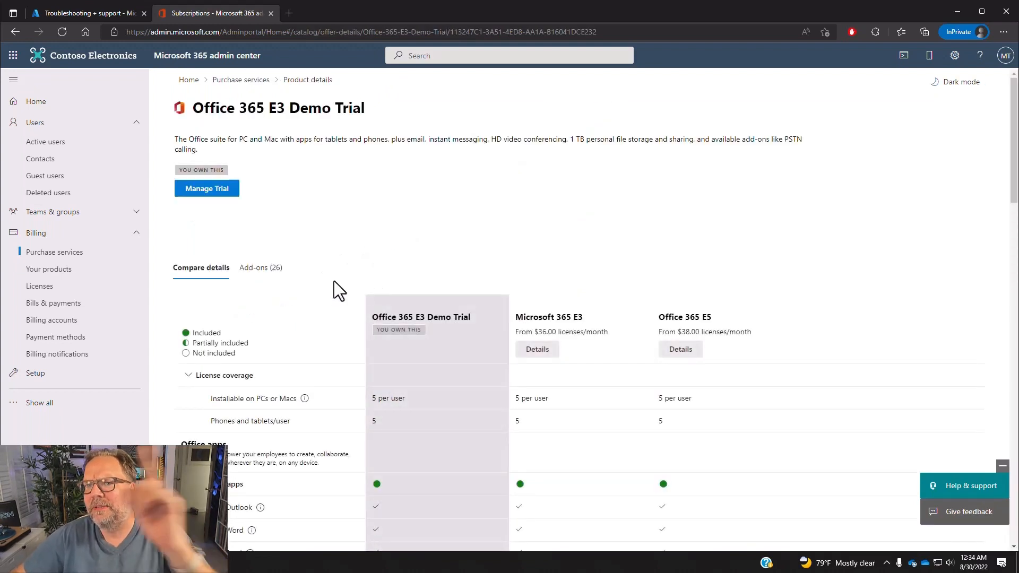
- Compare Microsoft Intune inclusion between the Office 365 E3 Demo Trial and Microsoft 365 E3 under Accounts and security
{"action": "scroll", "coordinate": [334, 281], "scroll_direction": "down", "scroll_amount": 10}
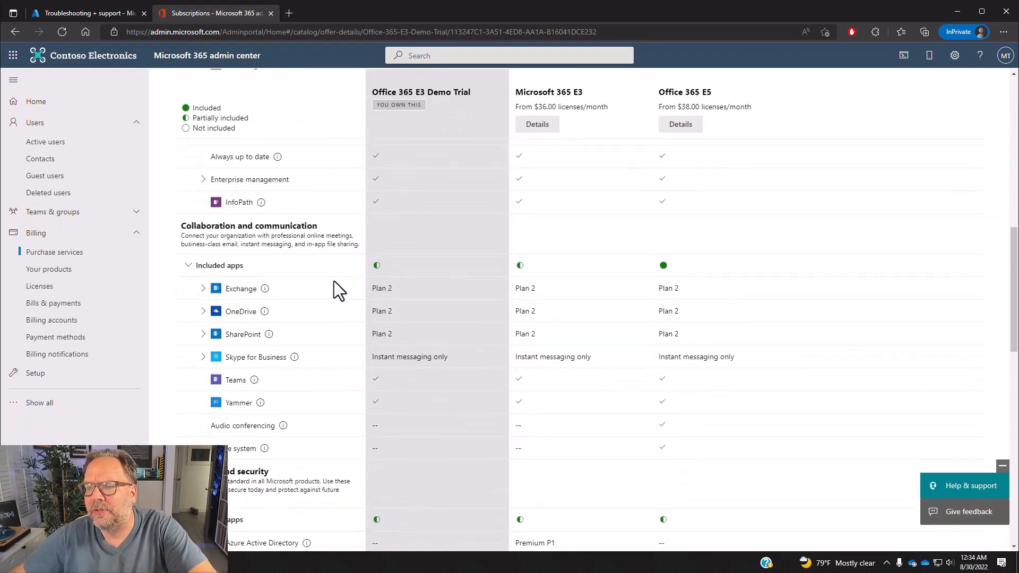
{"action": "scroll", "coordinate": [334, 282], "scroll_direction": "down", "scroll_amount": 4}
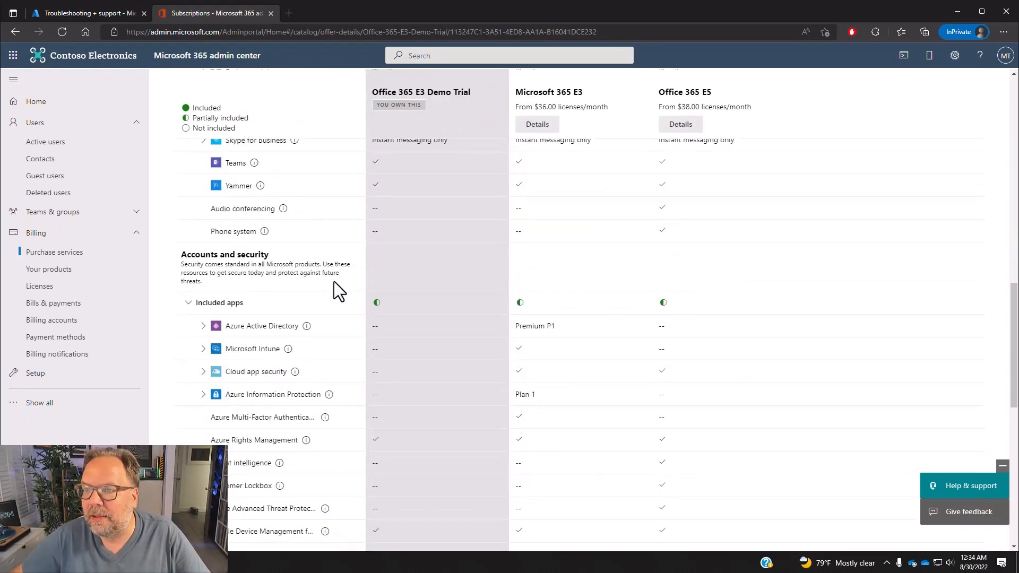
{"action": "scroll", "coordinate": [334, 289], "scroll_direction": "down", "scroll_amount": 1}
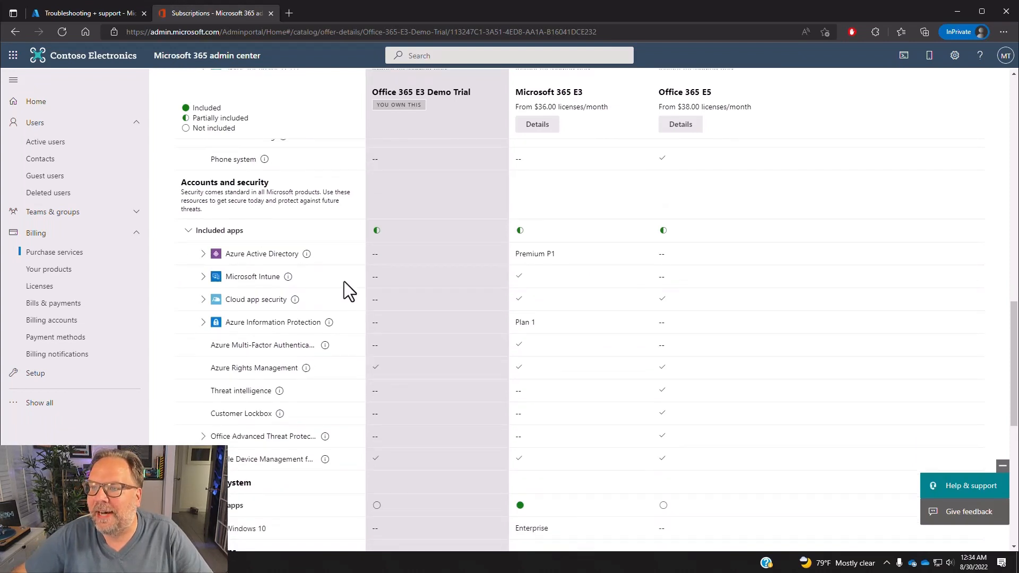
{"action": "left_click_drag", "start_coordinate": [401, 278], "coordinate": [355, 279]}
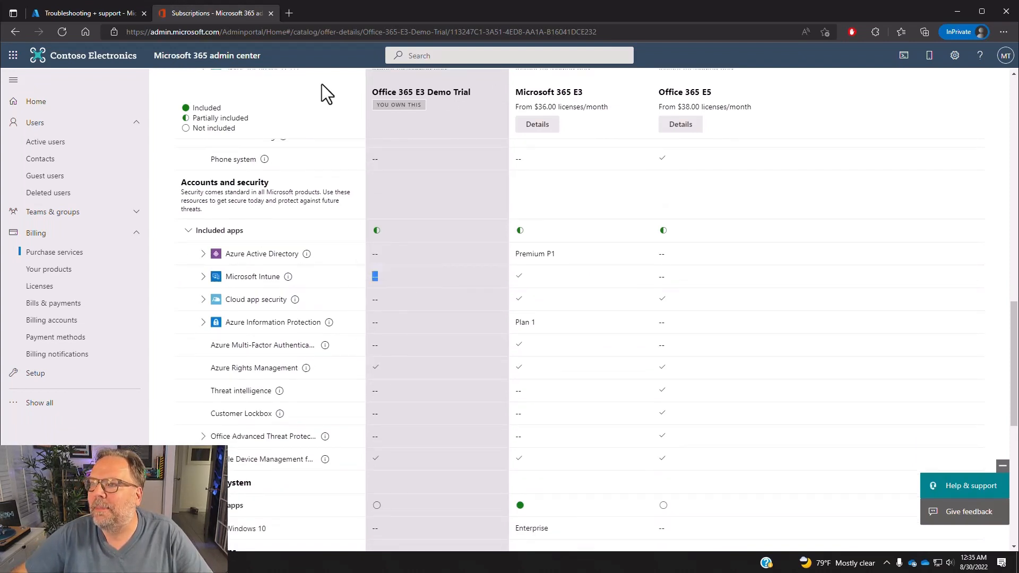
{"action": "left_click_drag", "start_coordinate": [505, 272], "coordinate": [518, 272]}
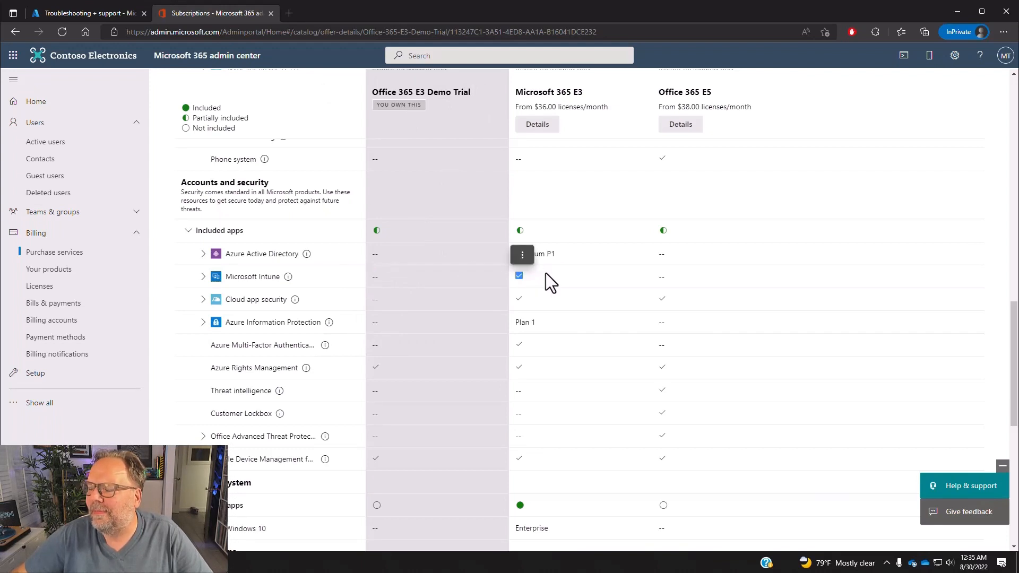